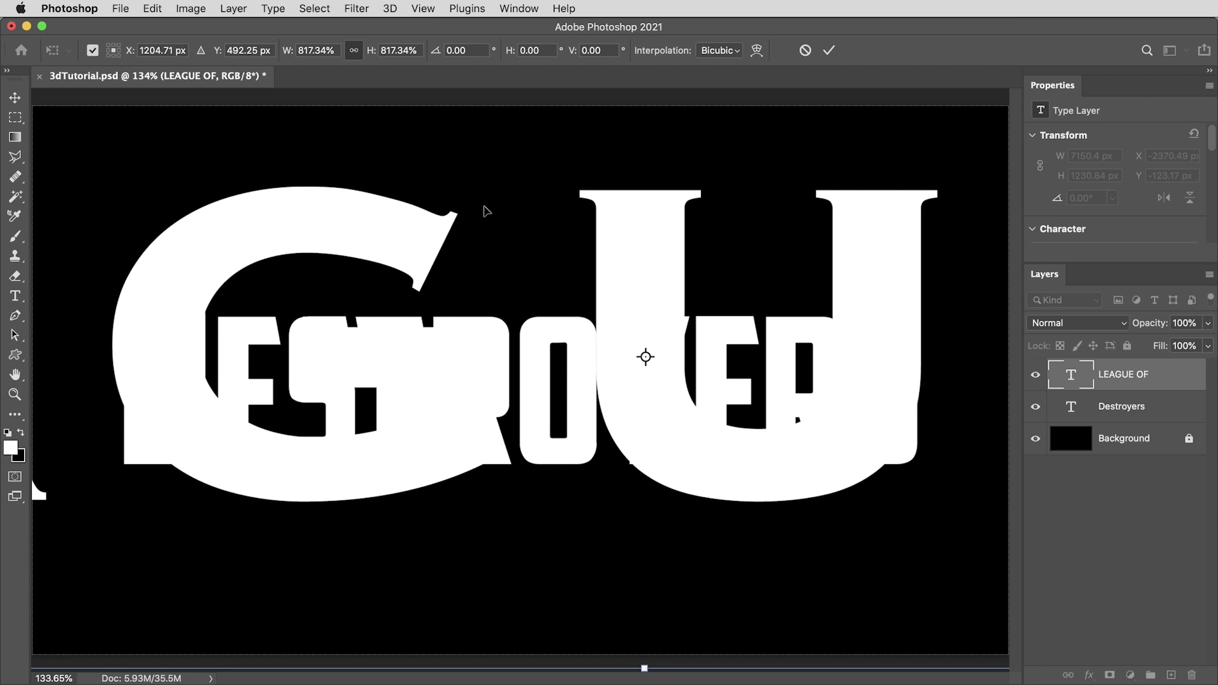
Step: Cancel the free transform of the LEAGUE OF text and convert the Destroyers text layer to a shape
key(Escape)
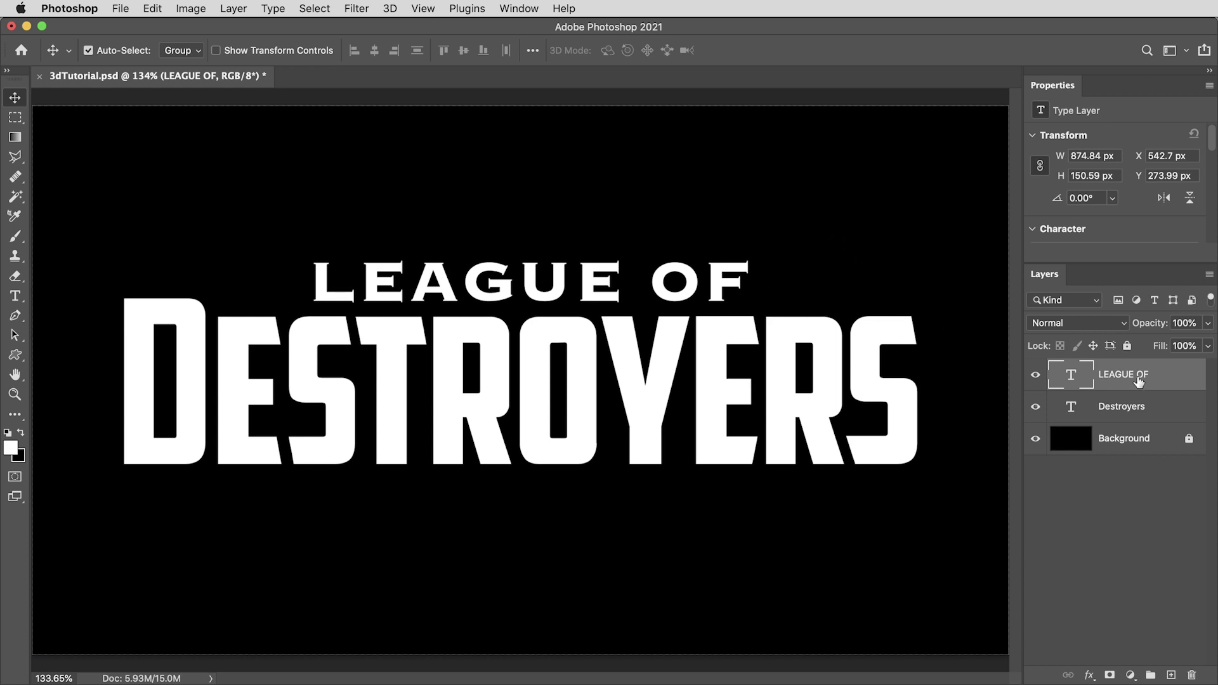
click(1155, 412)
right_click(1121, 411)
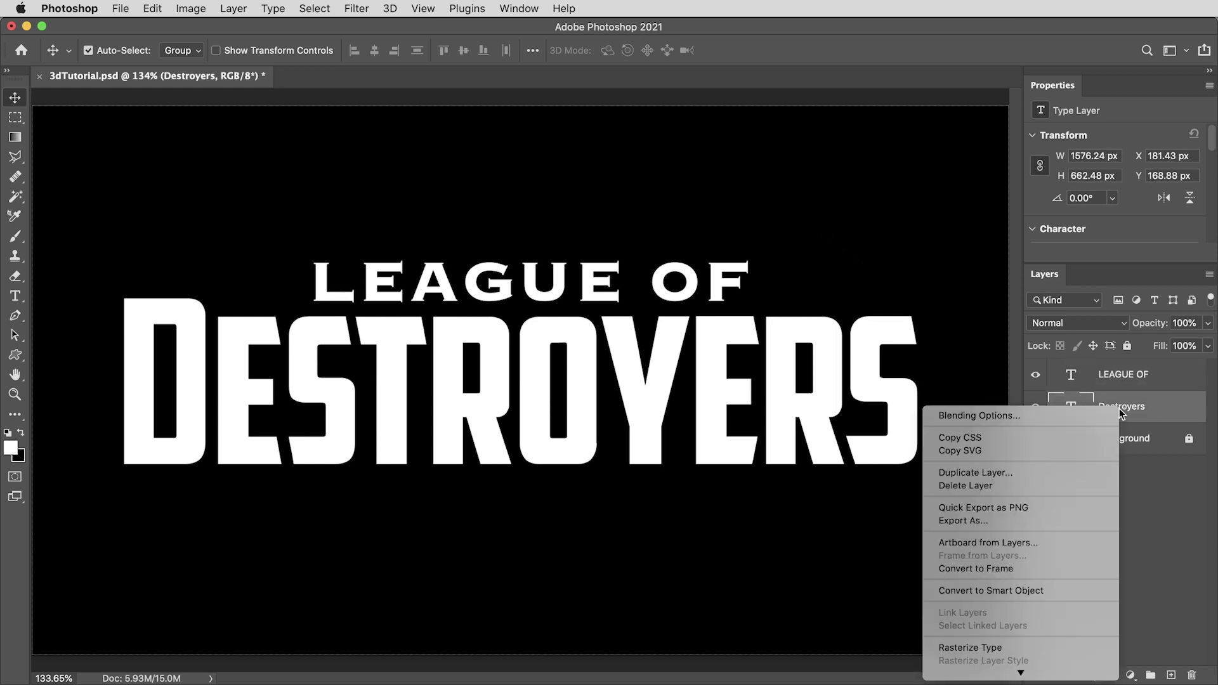
mouse_move(1055, 666)
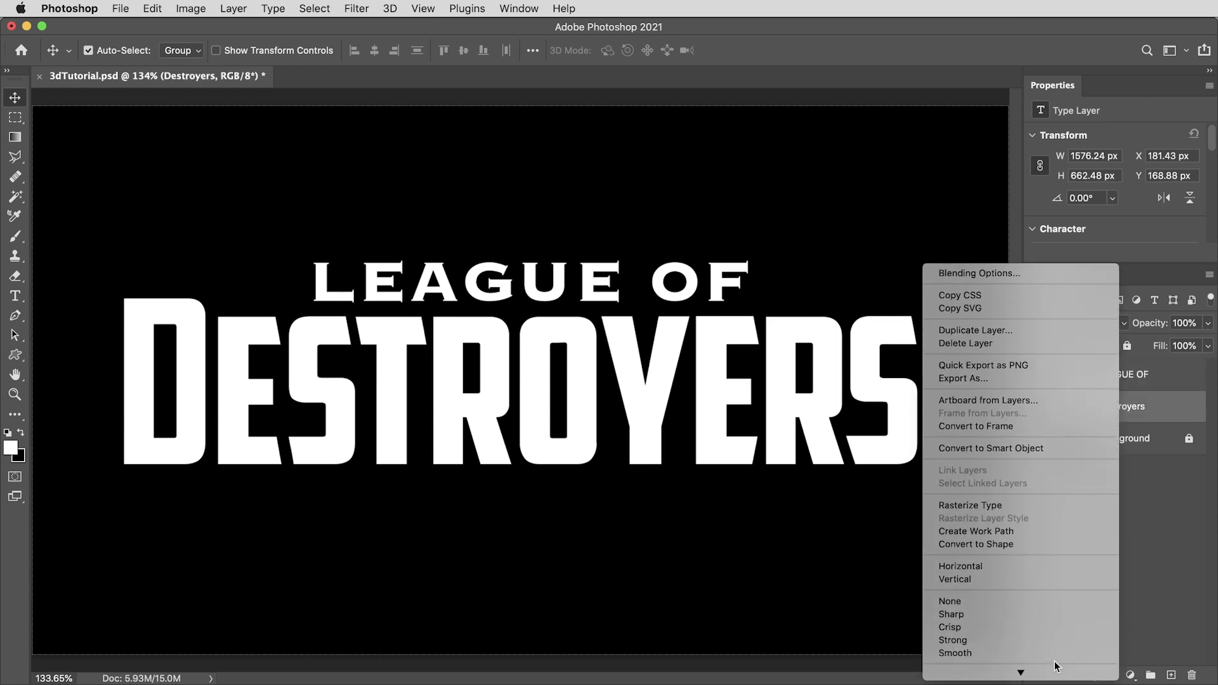
click(1029, 543)
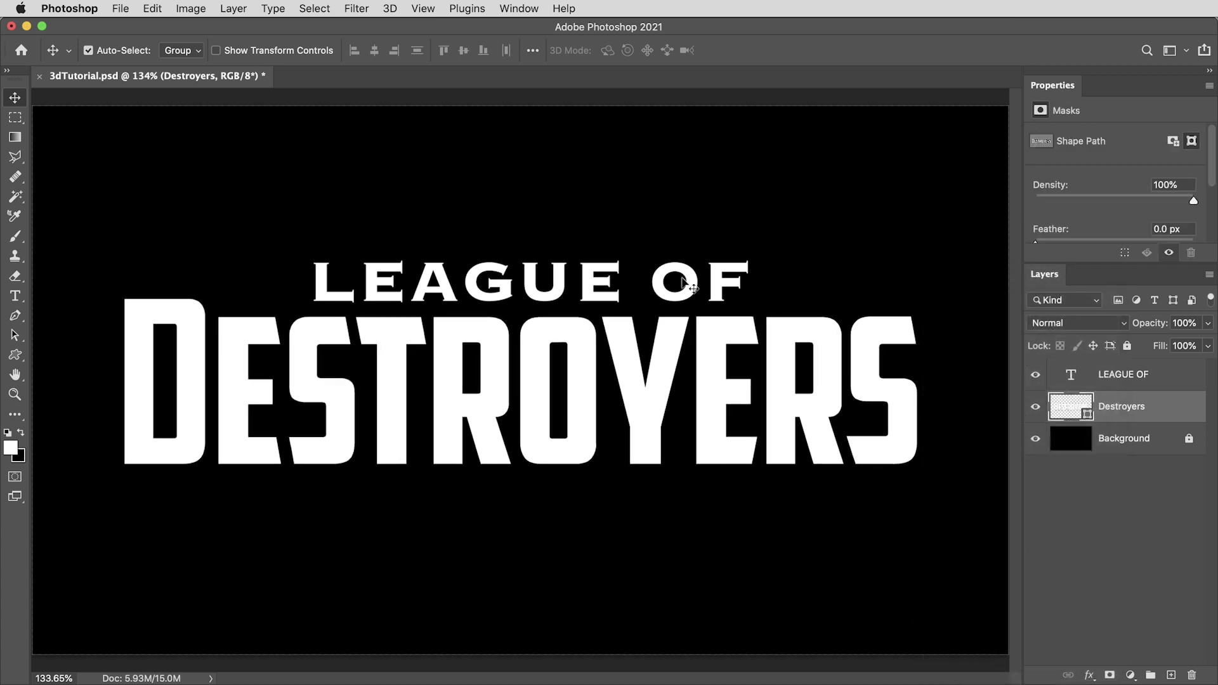
Step: Give the Destroyers shape layer a red stroke with a width of 14.69 px
click(1134, 380)
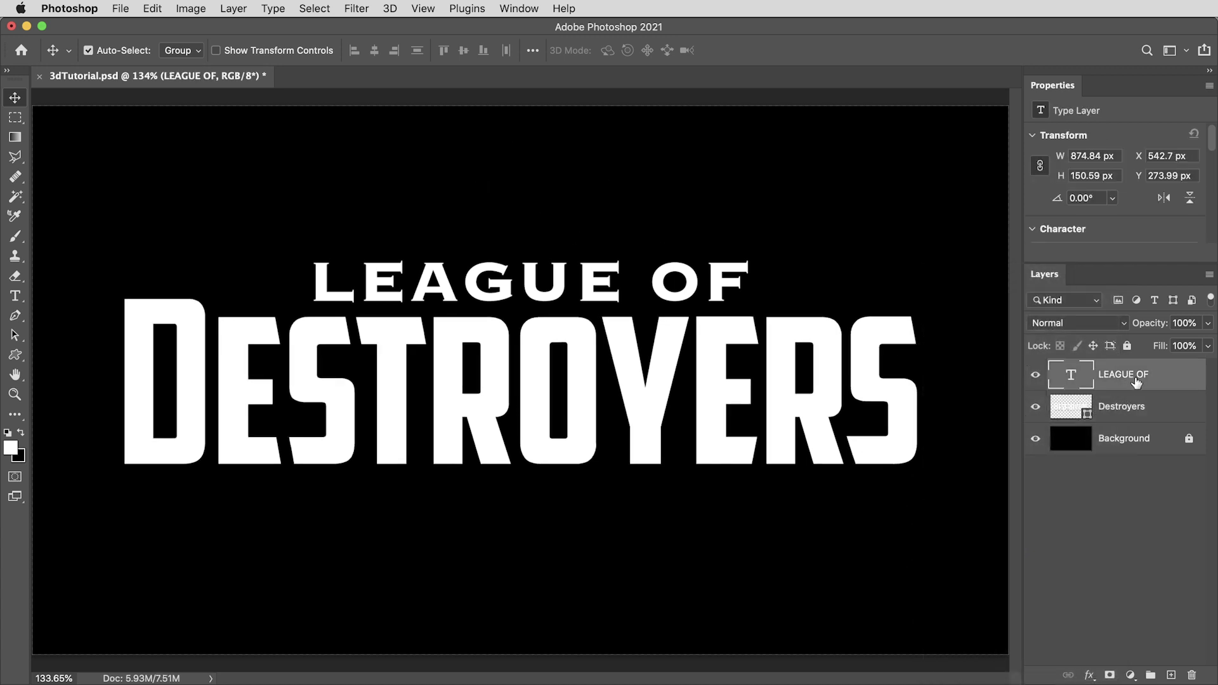
click(1158, 413)
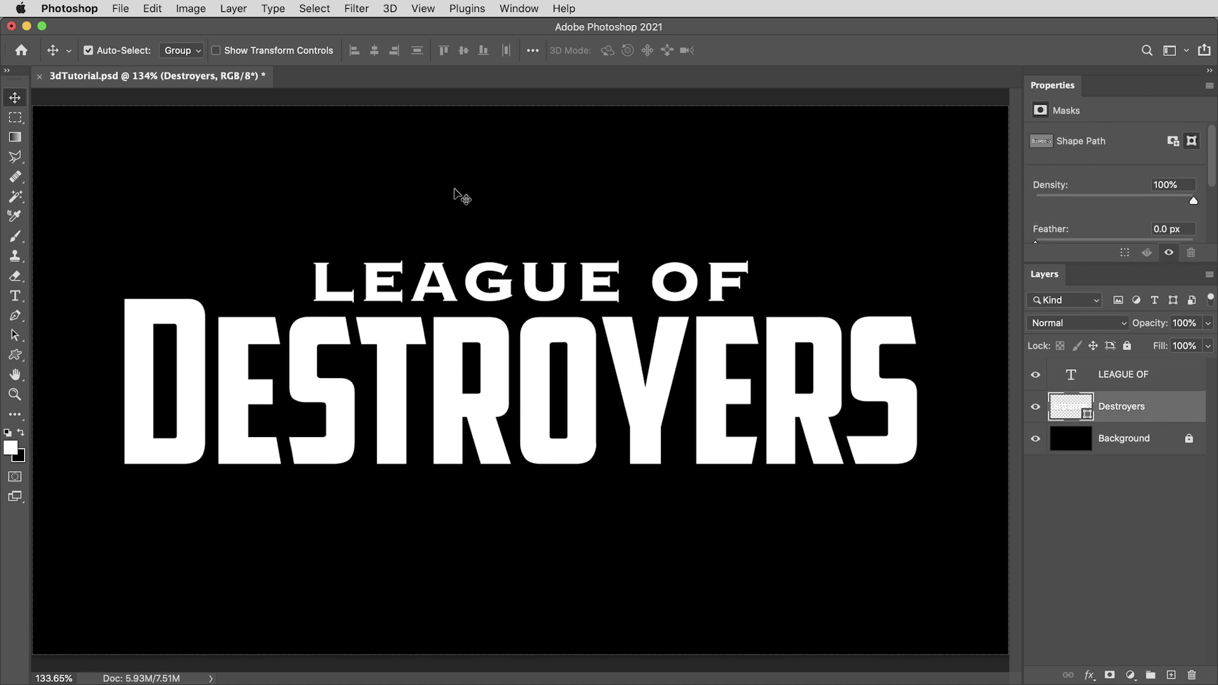
key(p)
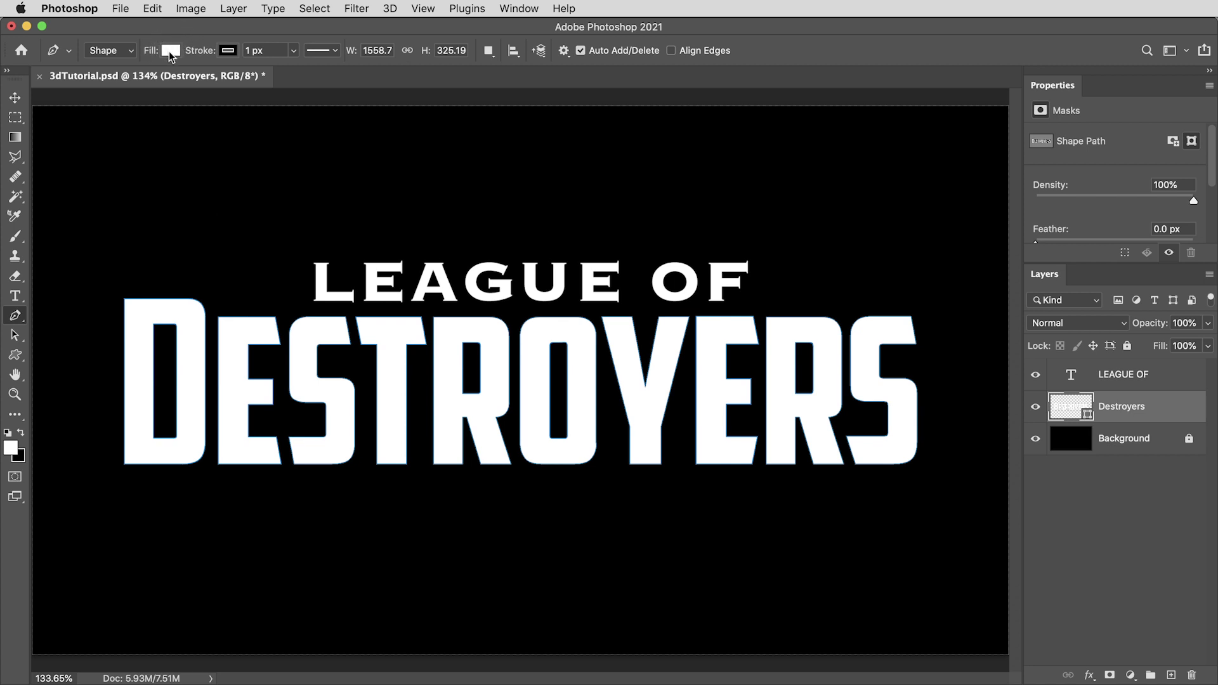
click(228, 50)
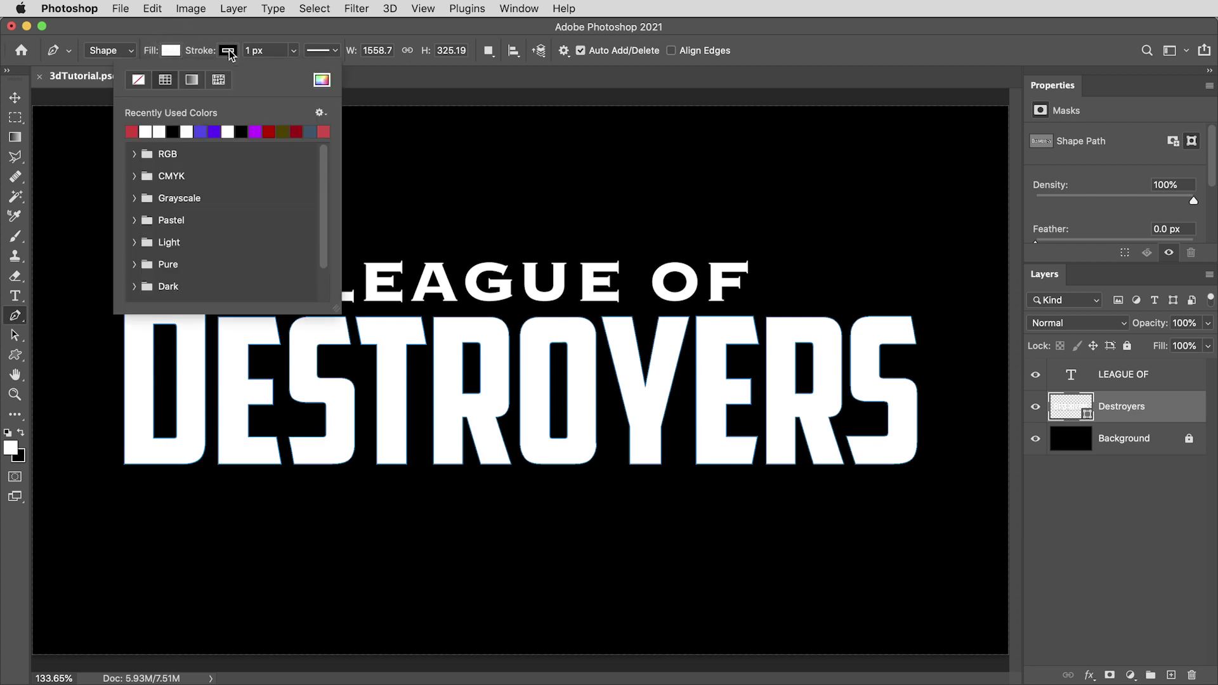
click(132, 130)
click(290, 35)
click(293, 50)
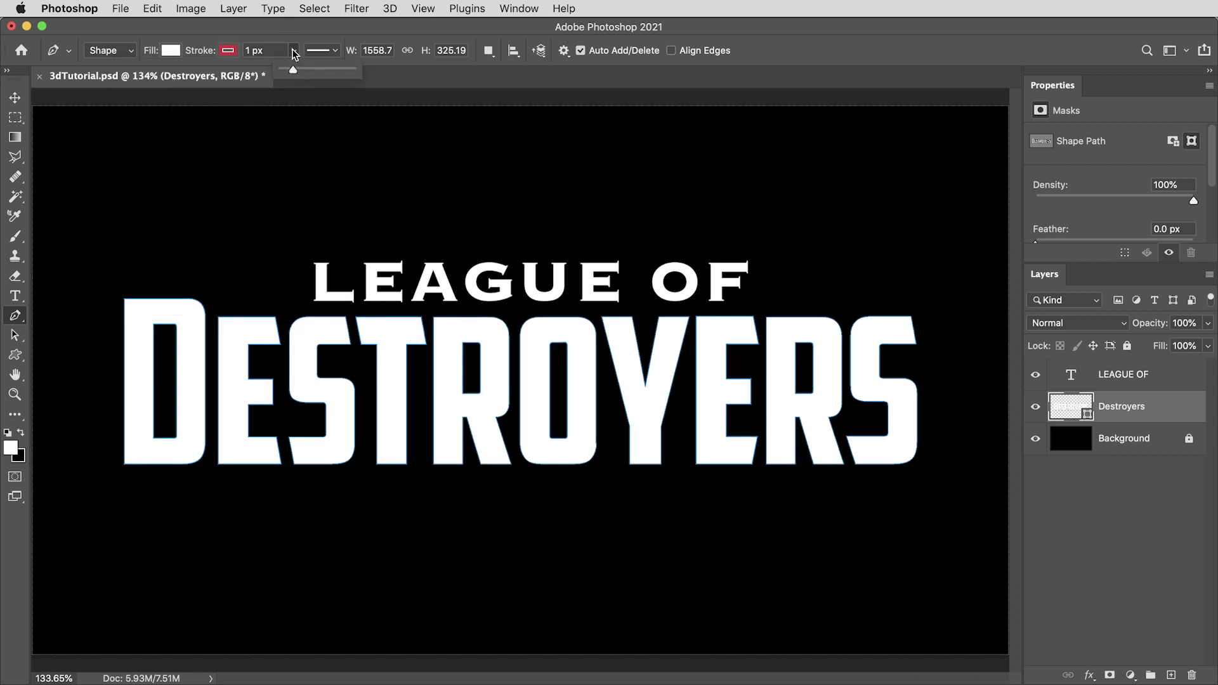
drag(290, 67, 310, 69)
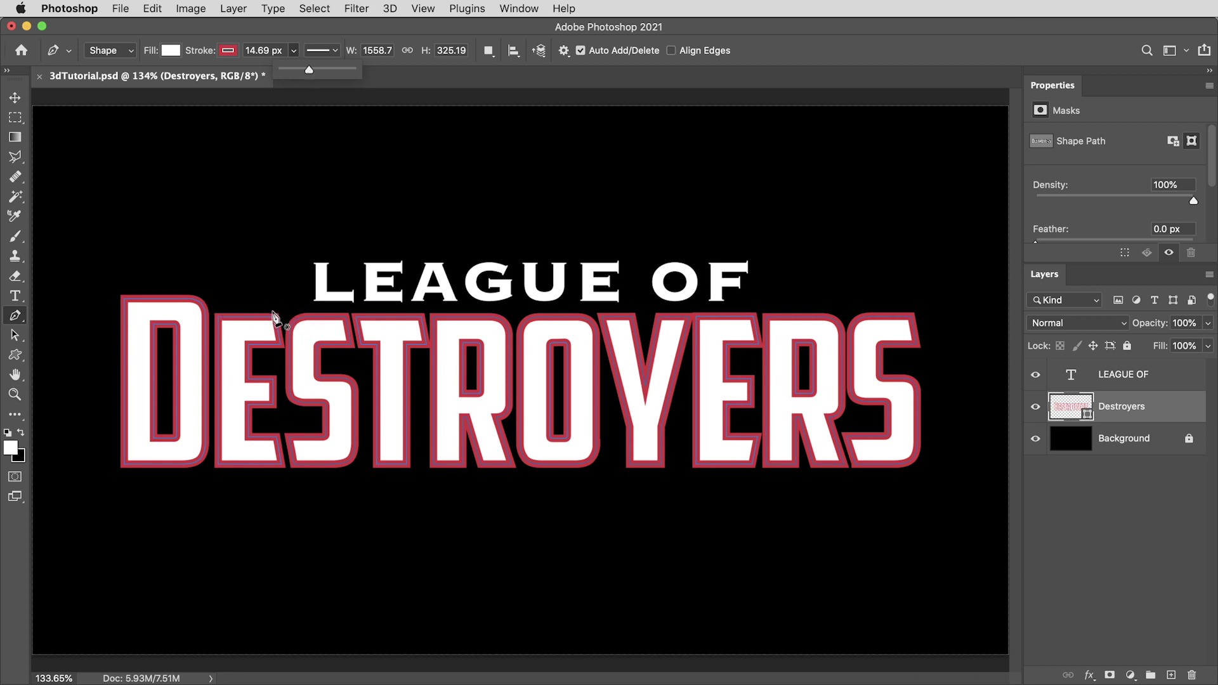
click(314, 174)
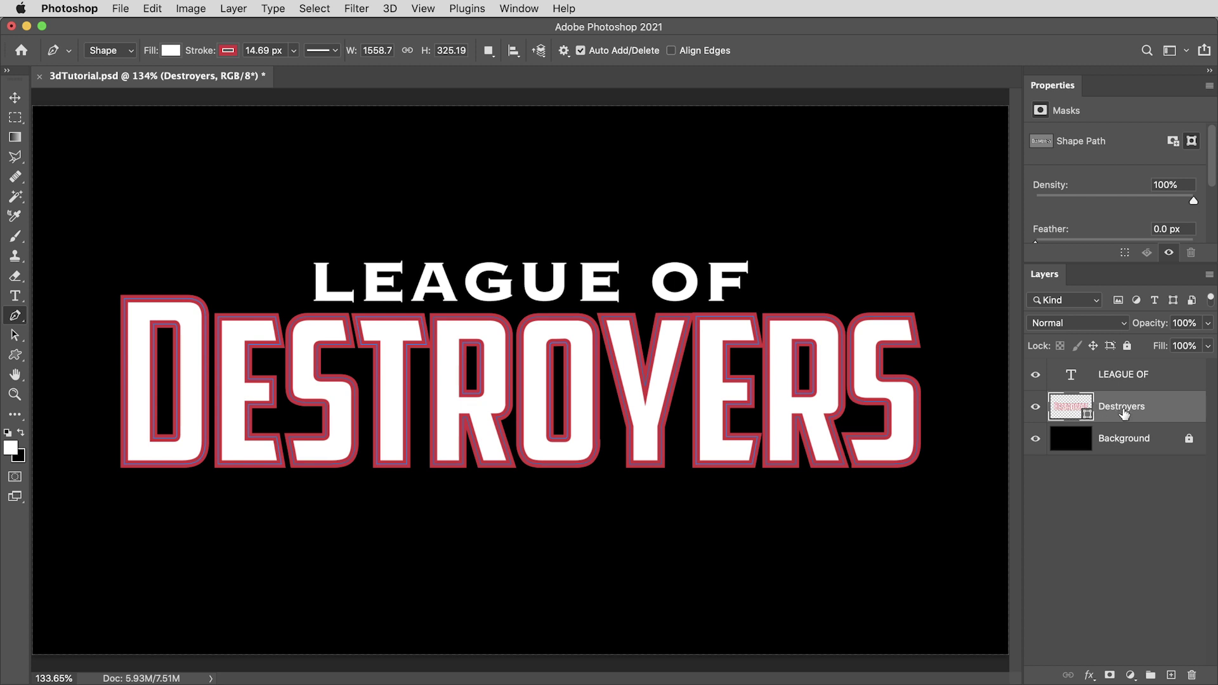
Step: Duplicate the Destroyers shape layer, renaming the lower layer FILL and the upper copy STROKE
key(super+j)
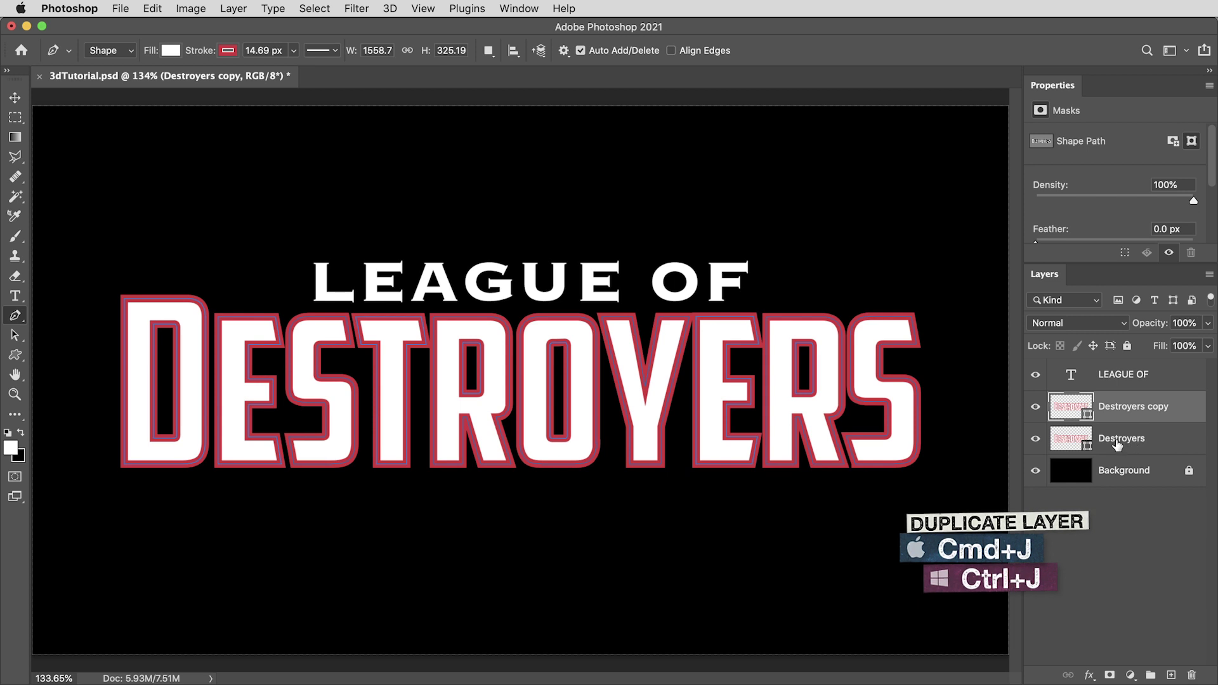
double_click(1122, 439)
text(FILL)
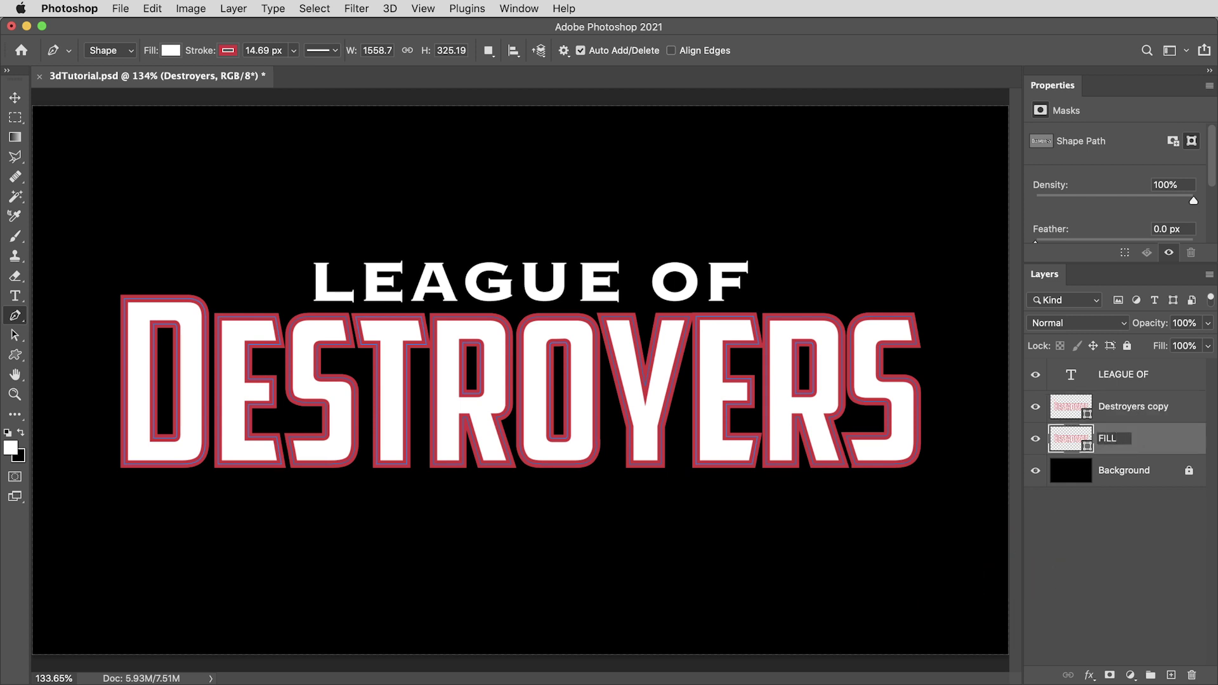
key(Return)
double_click(1133, 407)
text(STROK)
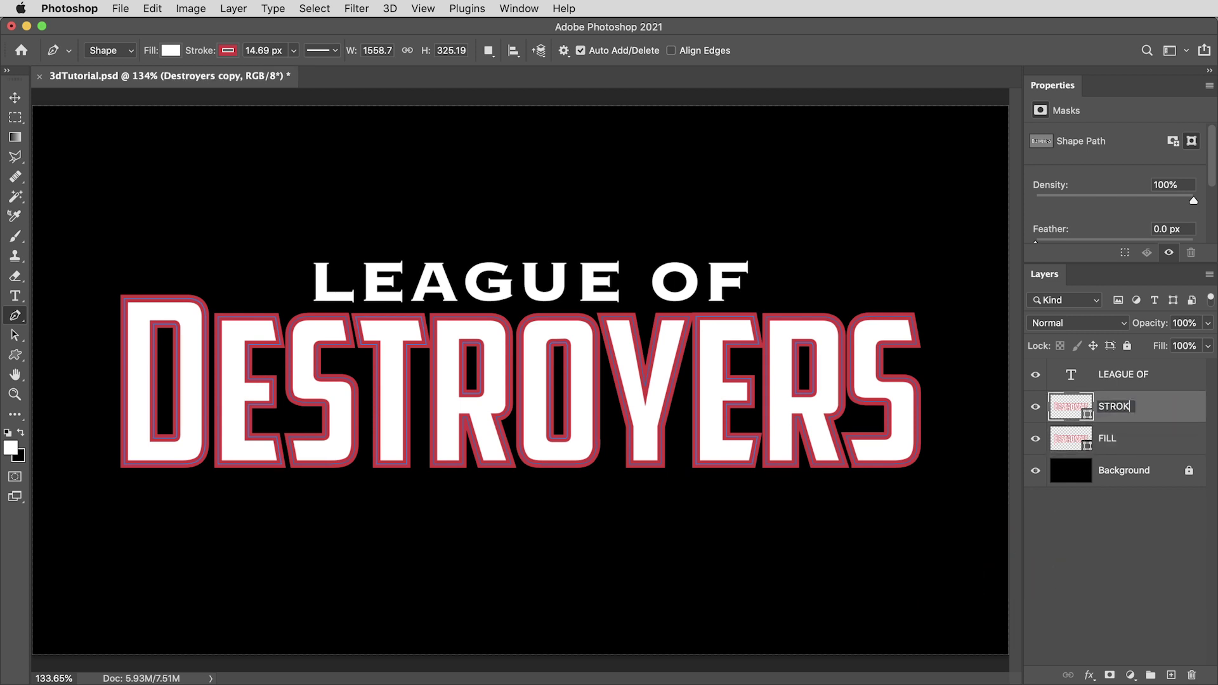
text(E)
key(Return)
Step: Hide the STROKE layer and set the FILL layer's stroke to no color
click(1035, 406)
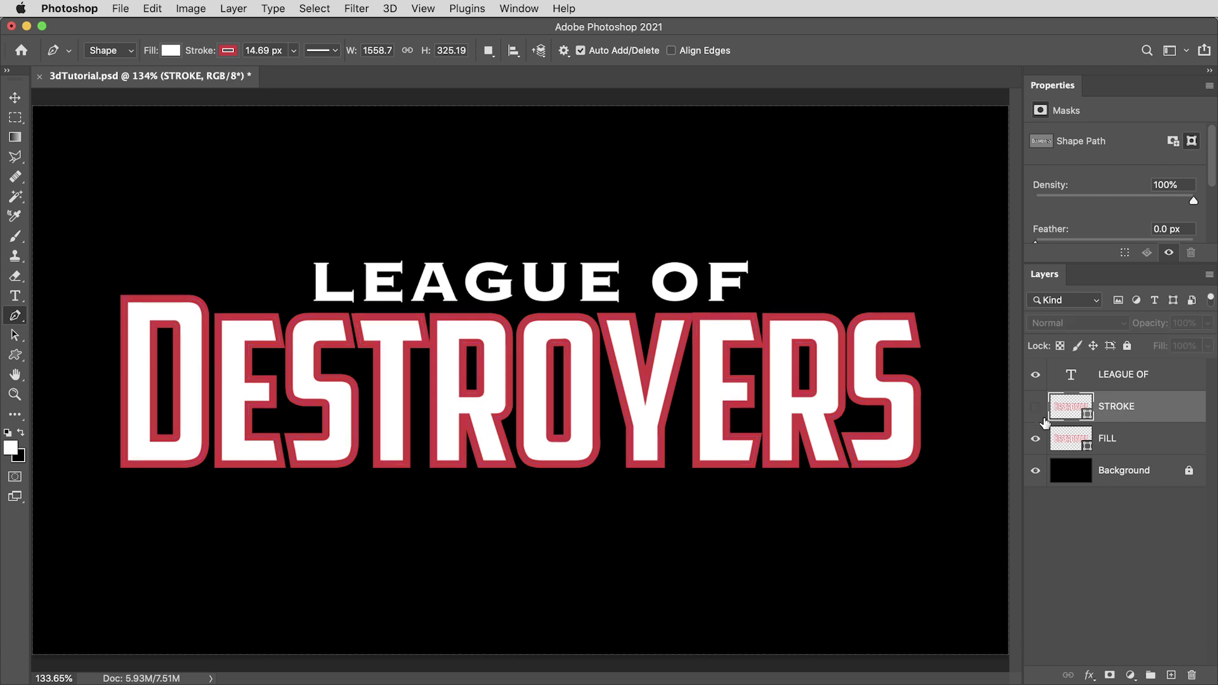
click(1135, 448)
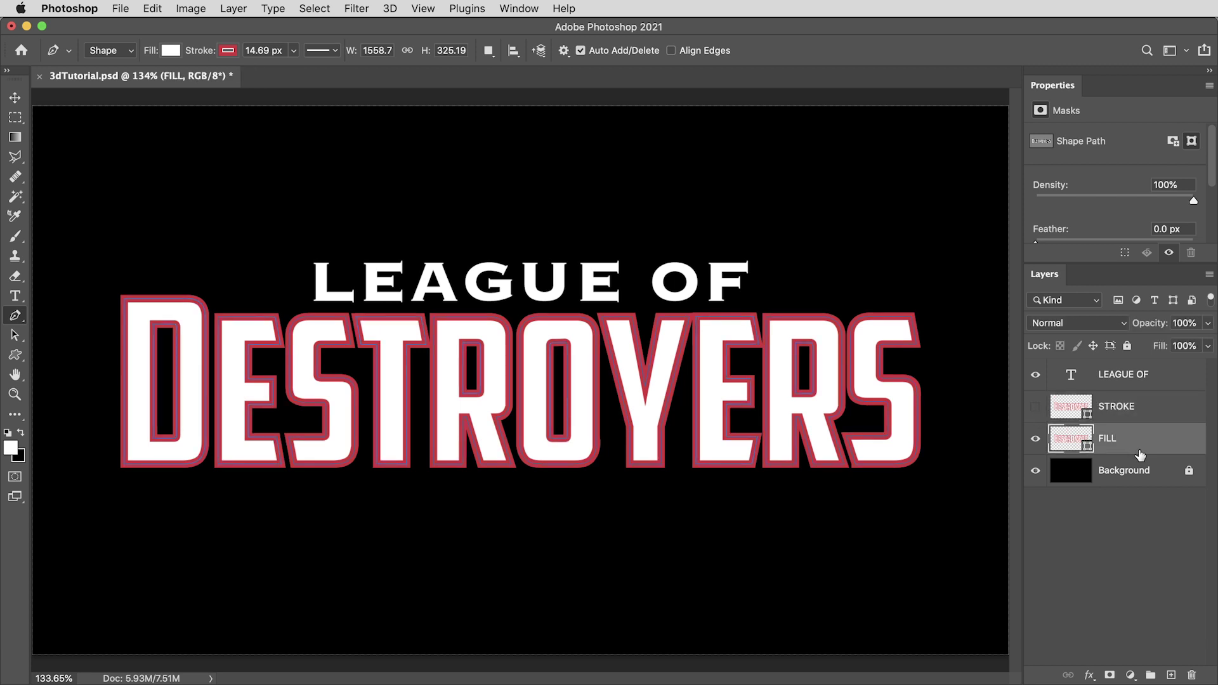
click(228, 51)
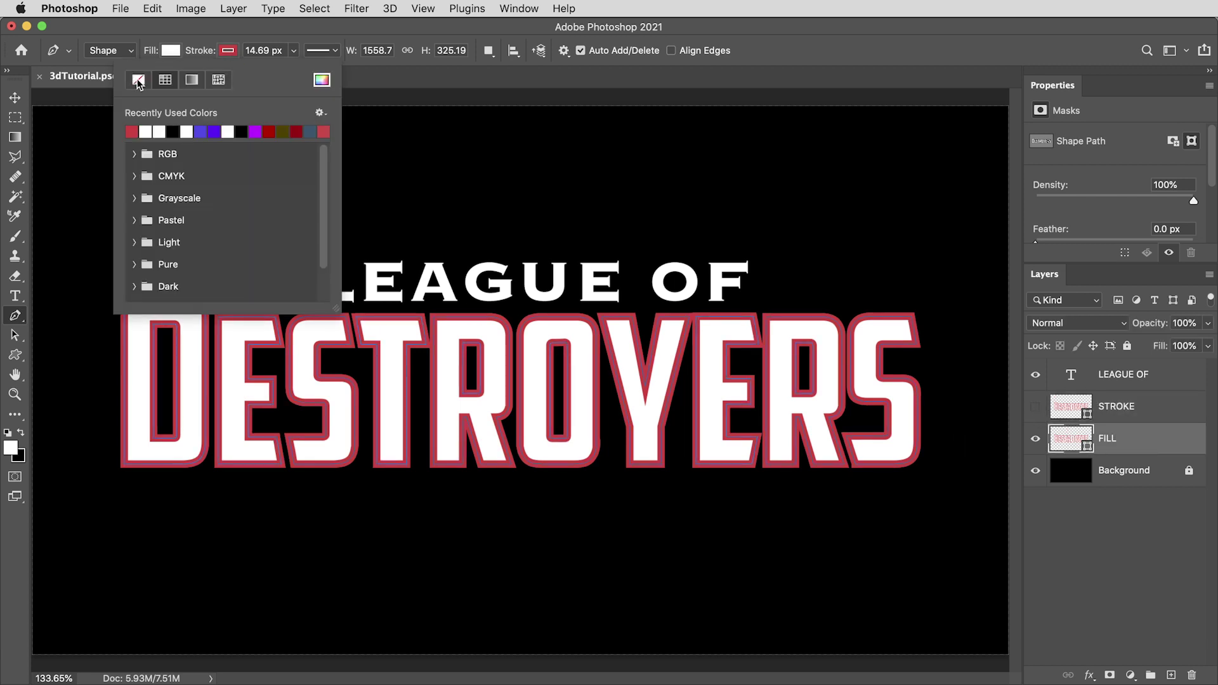
click(137, 81)
key(Return)
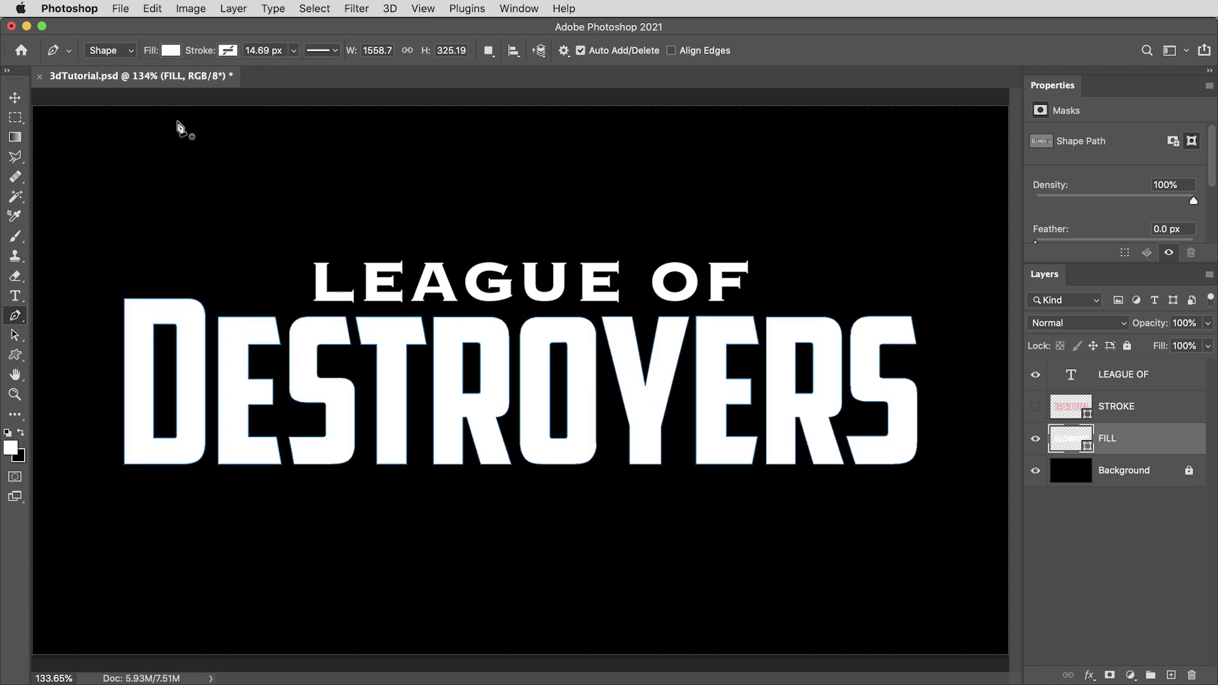
Step: Hide the FILL layer, show the STROKE layer and set its fill to no color
click(1035, 438)
click(1036, 407)
click(1117, 411)
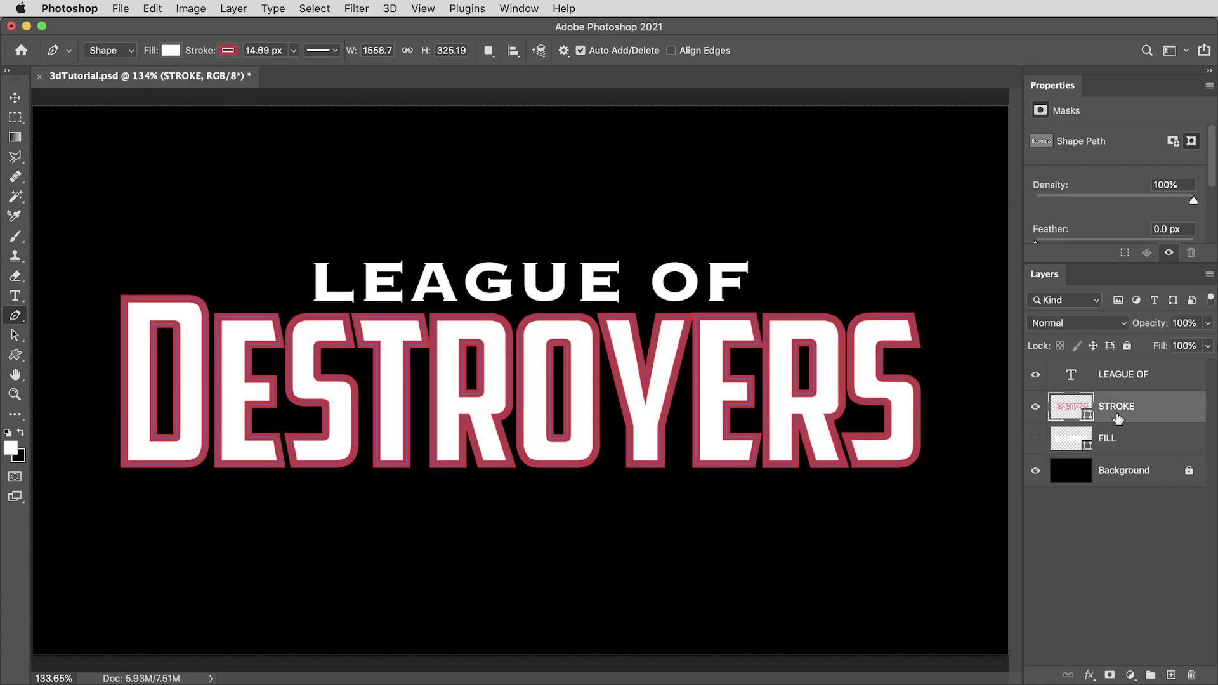
click(172, 52)
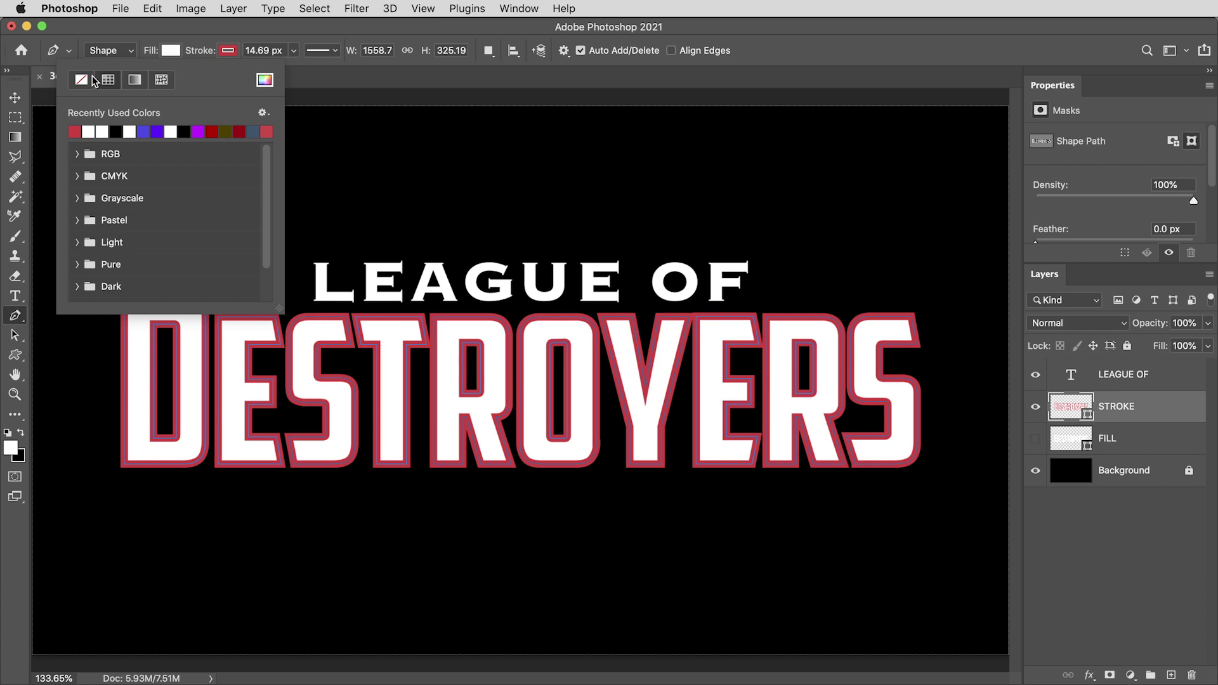
click(81, 79)
key(Return)
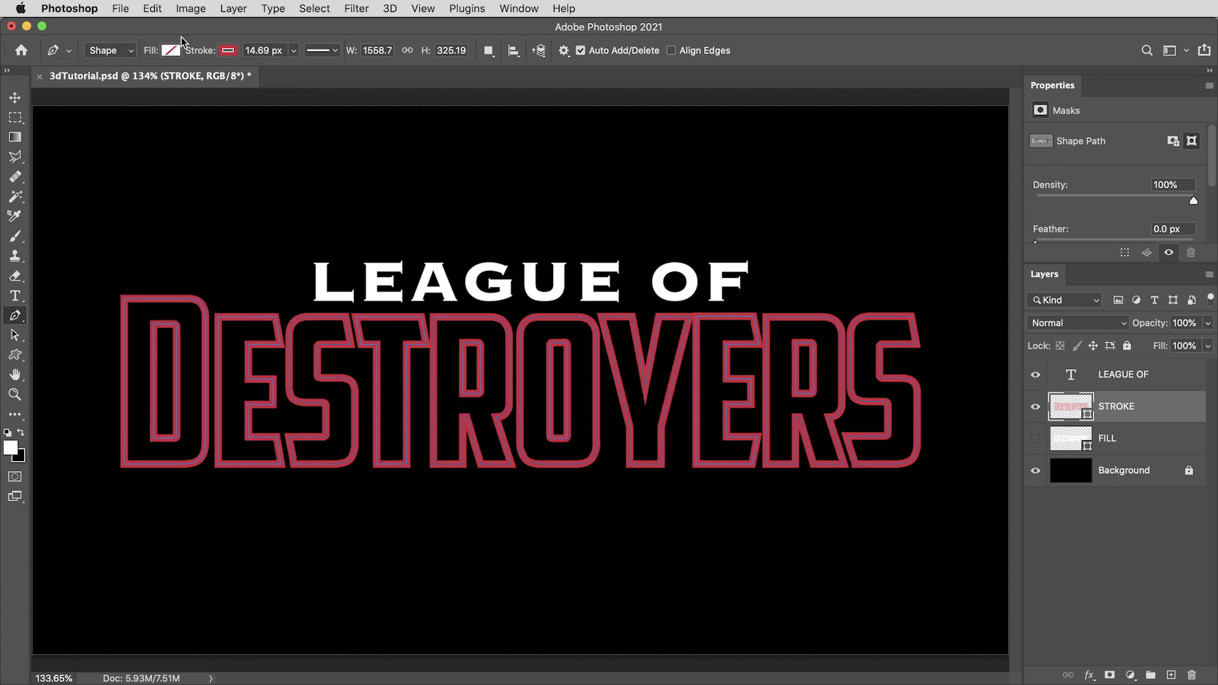
Step: Set the STROKE layer's outline to 7.63 px wide, aligned to the outside of the letter paths
click(293, 50)
drag(293, 70, 284, 67)
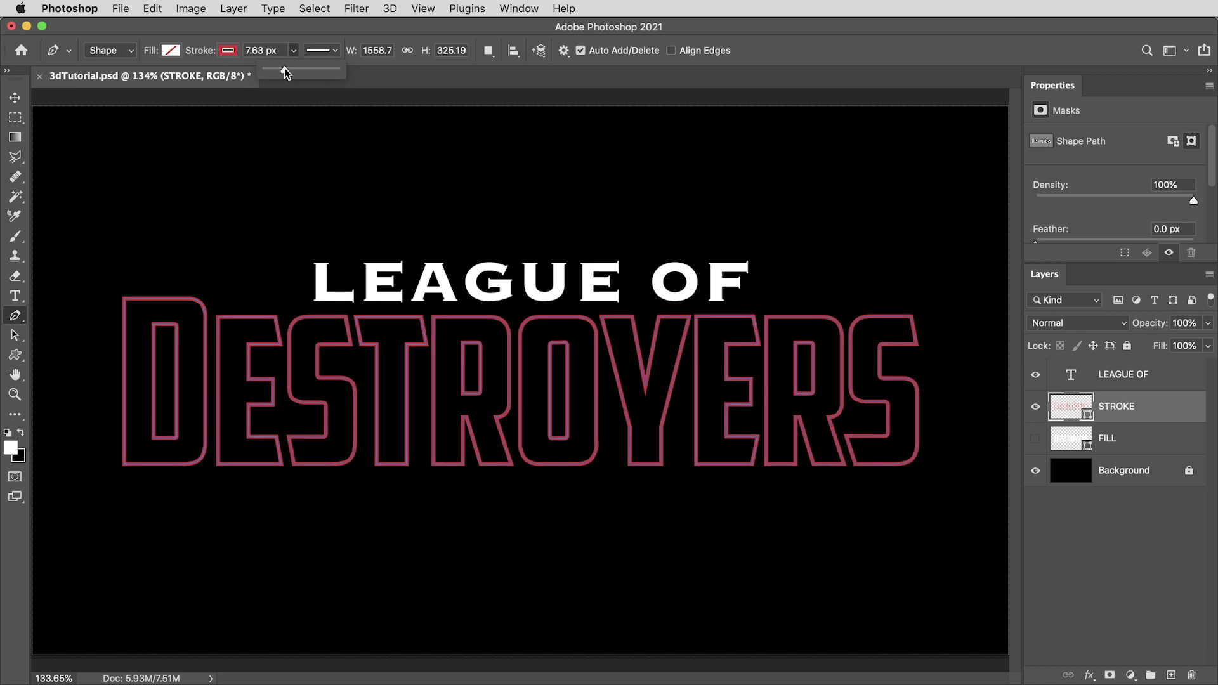
click(324, 50)
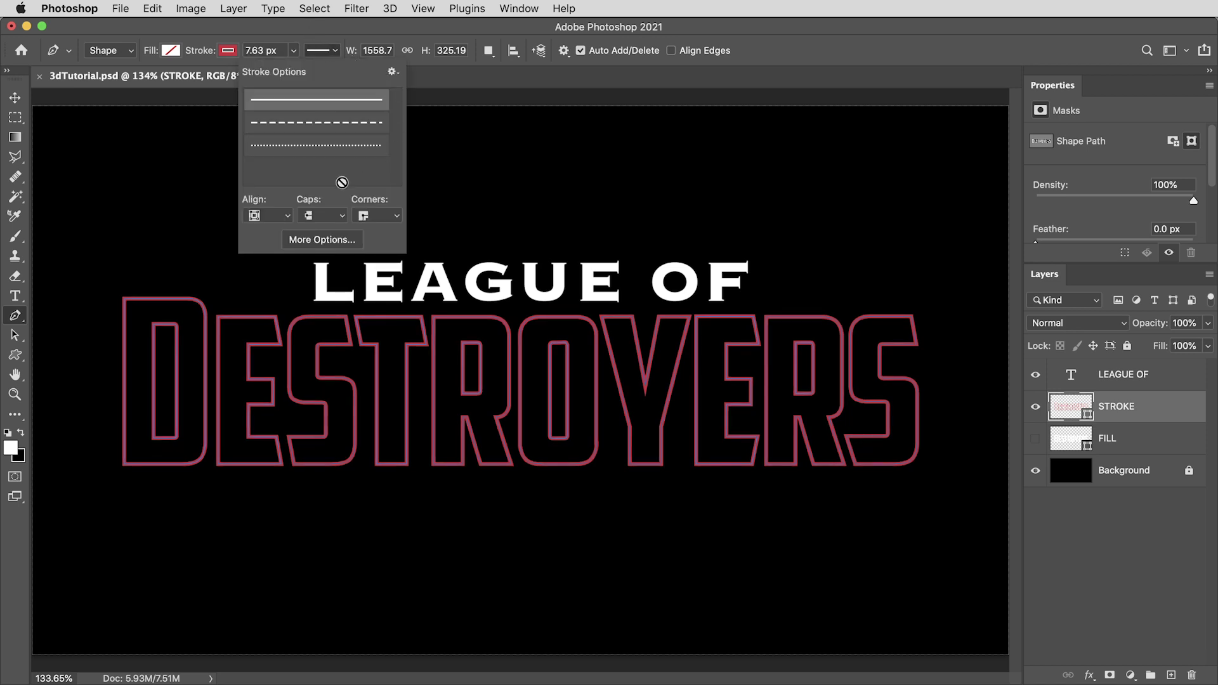
click(273, 216)
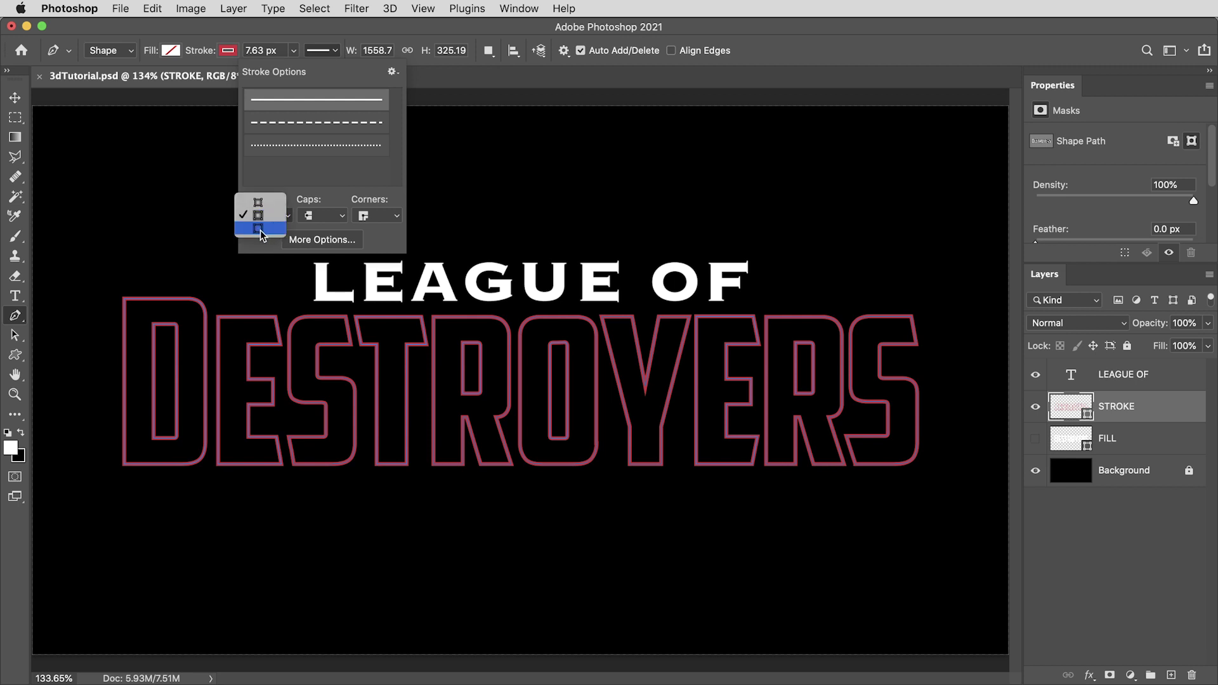
click(260, 228)
key(Return)
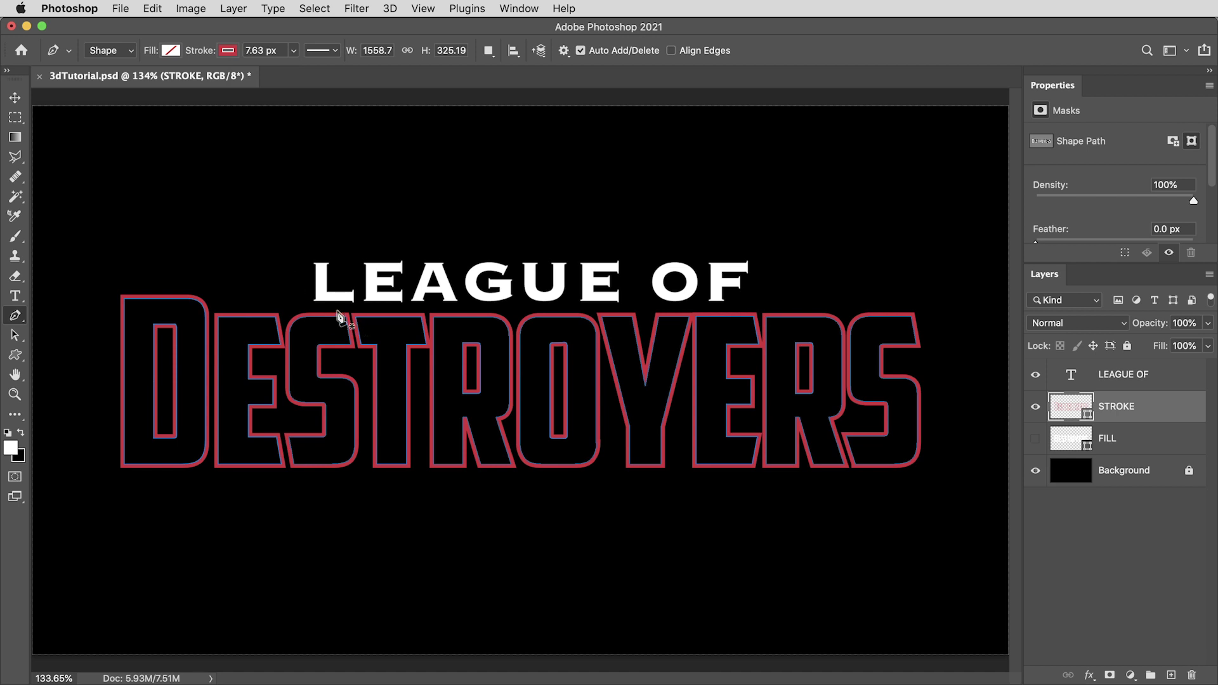
key(v)
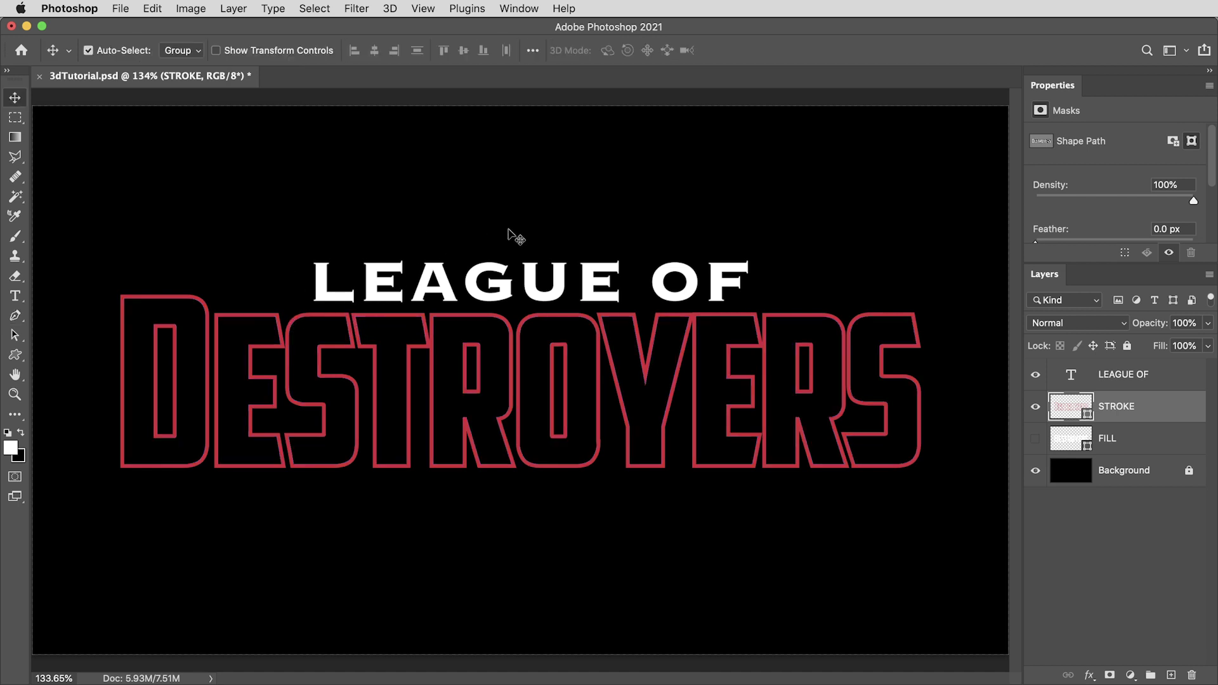
Step: Show the FILL layer again and rename the LEAGUE OF text layer as SUBTITLE
click(1117, 442)
click(1036, 439)
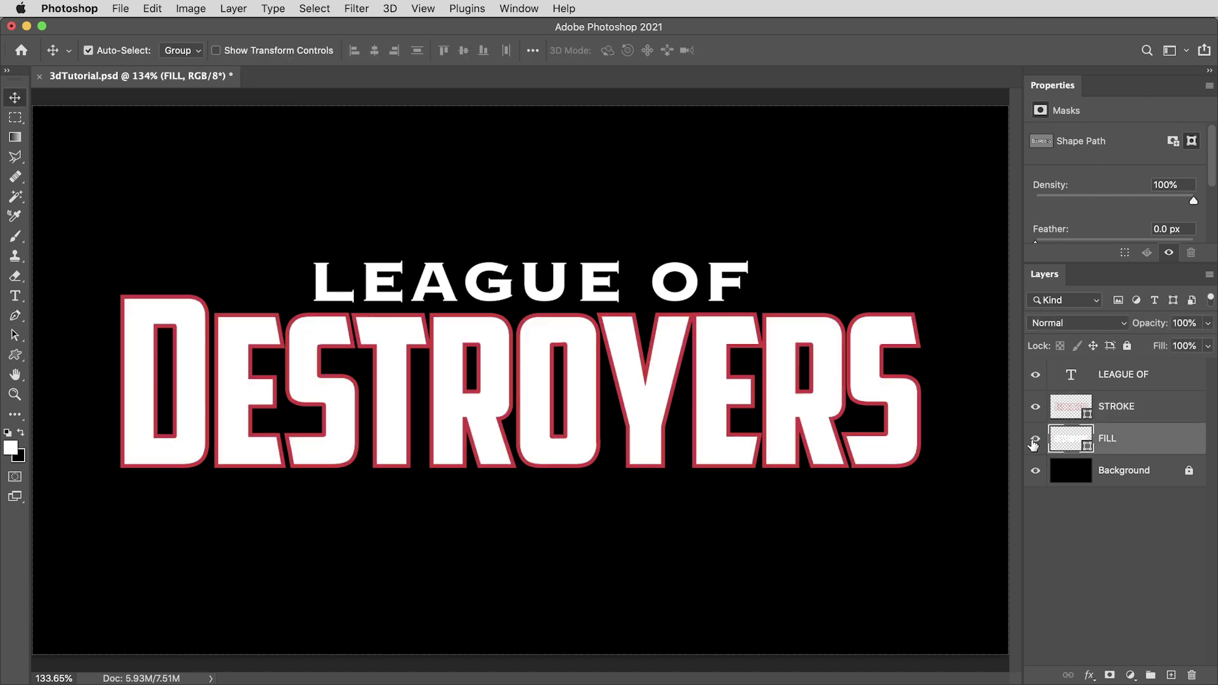
click(1135, 379)
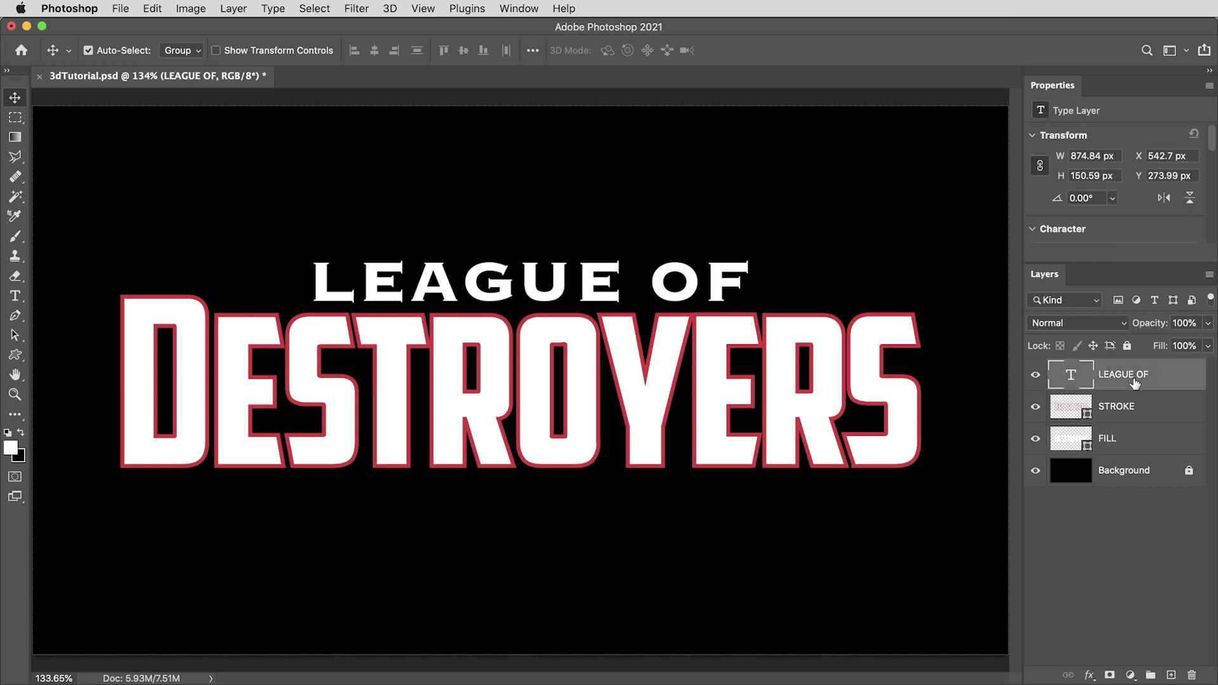
double_click(1119, 375)
text(SUBTITLE)
key(Return)
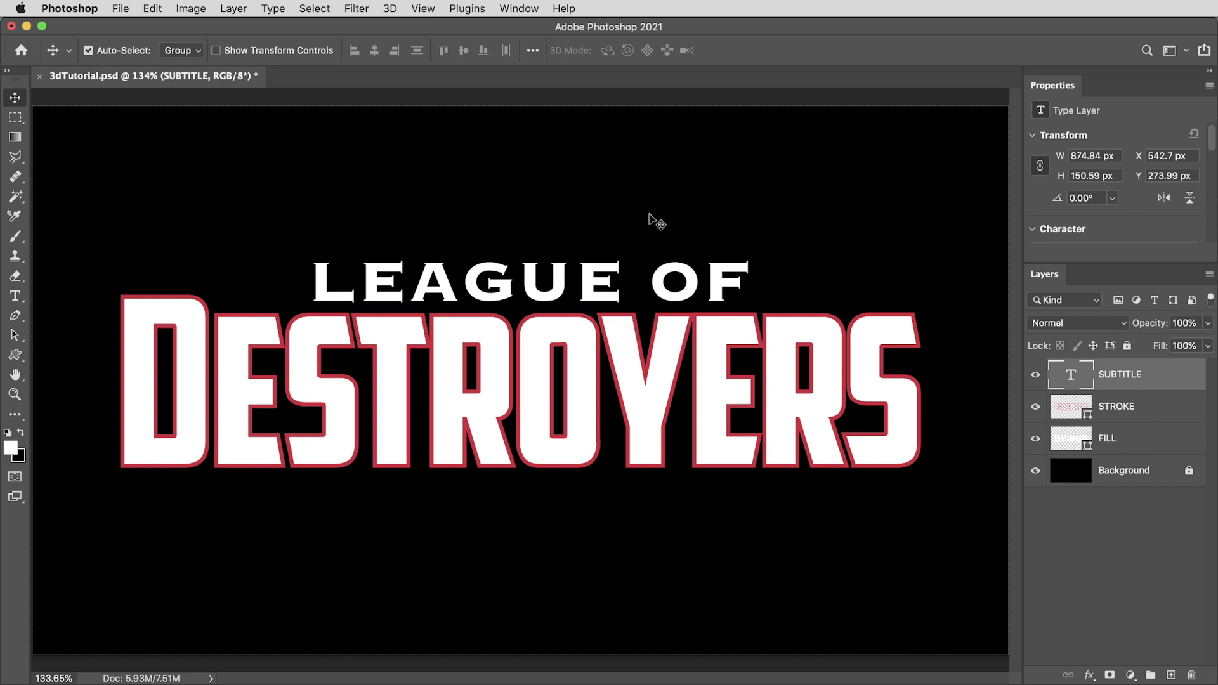
Step: Display the 3D panel and dock the Properties panel beneath it
click(520, 9)
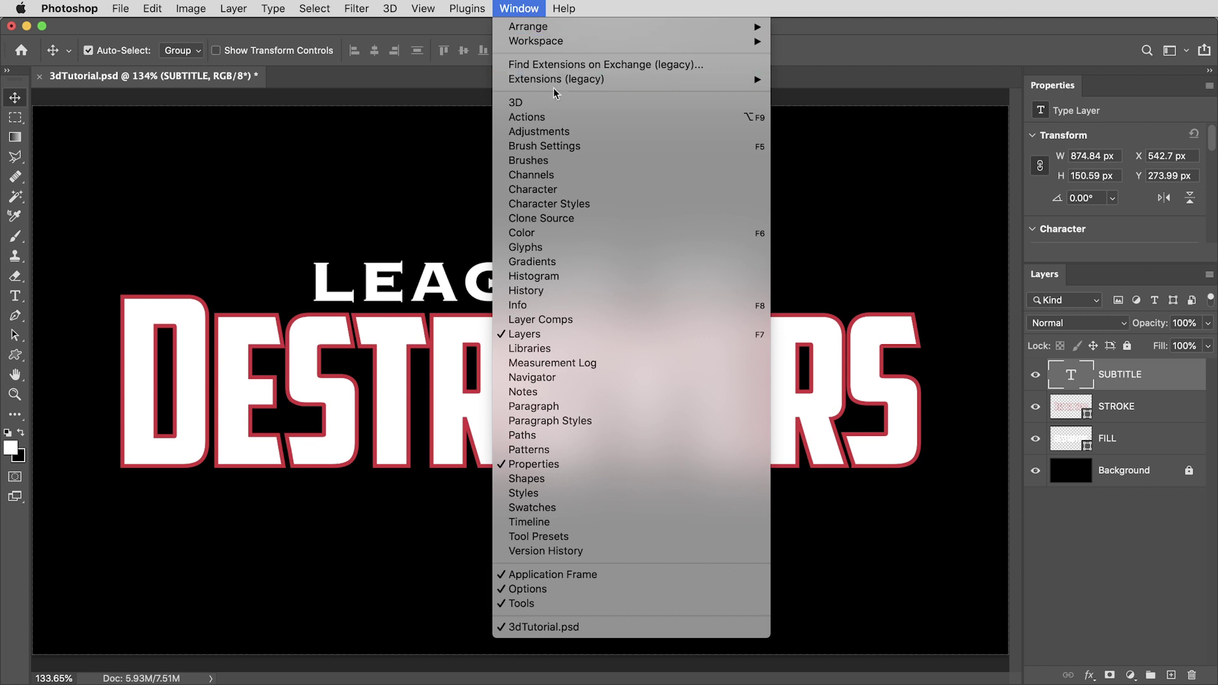
click(526, 104)
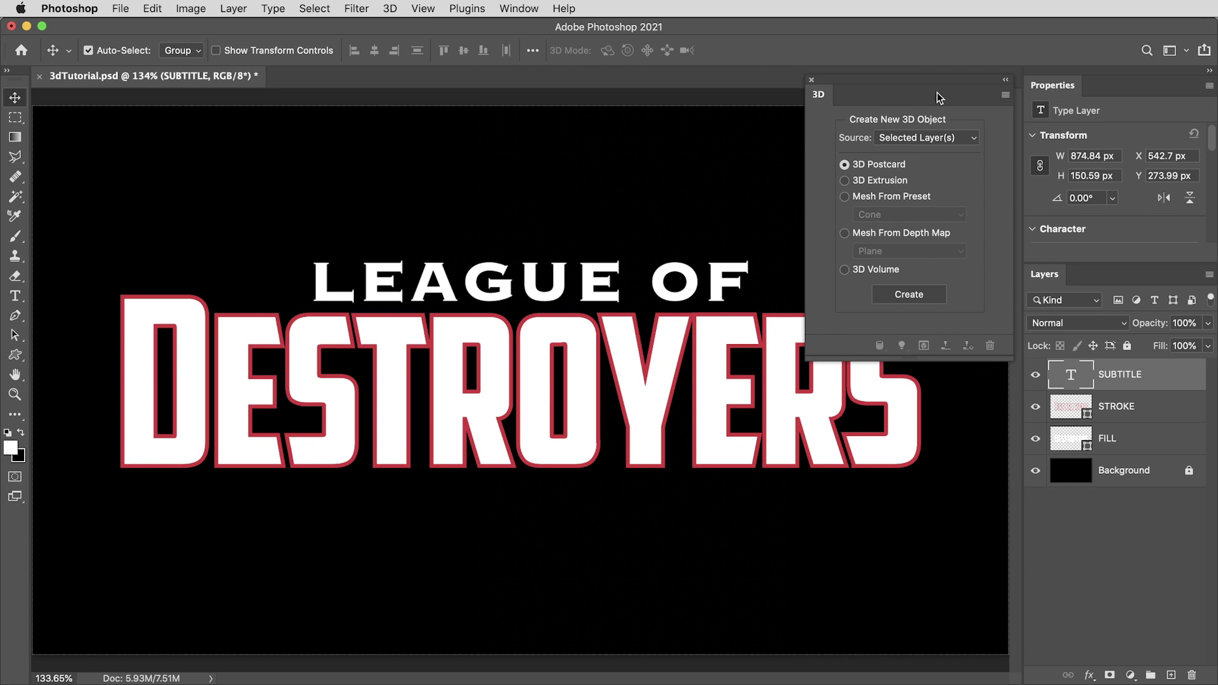
drag(1072, 91, 844, 351)
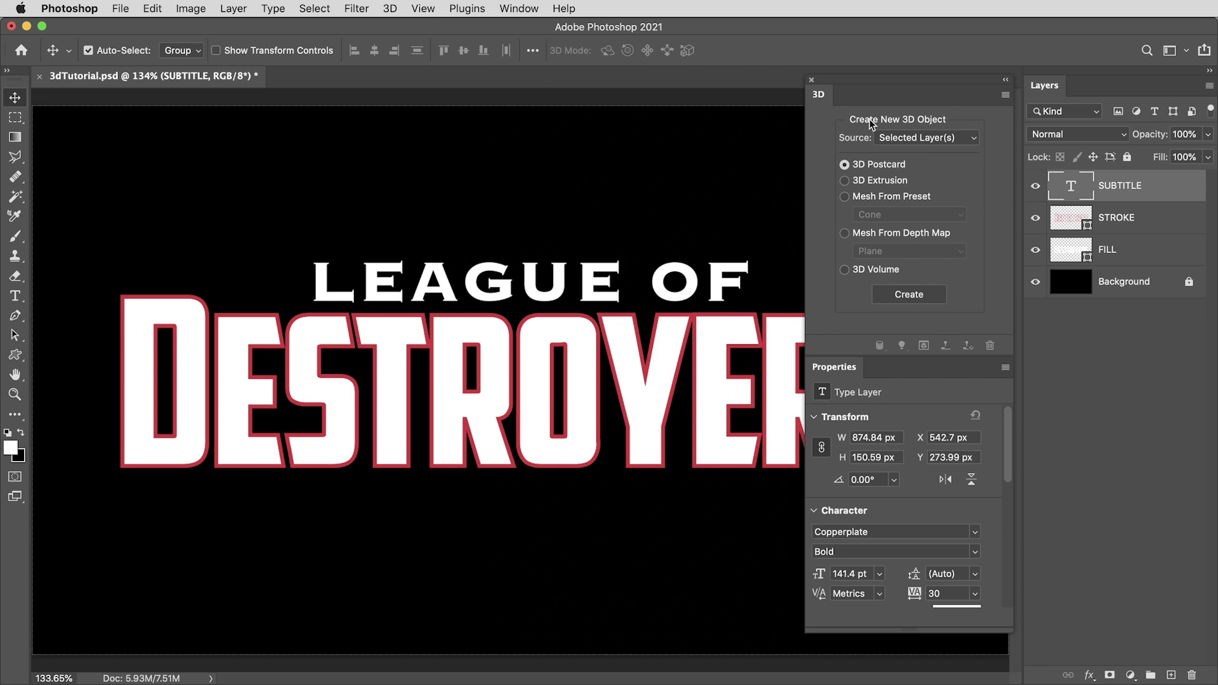
Step: Create a 3D extrusion from the selected SUBTITLE layer
click(844, 180)
click(909, 297)
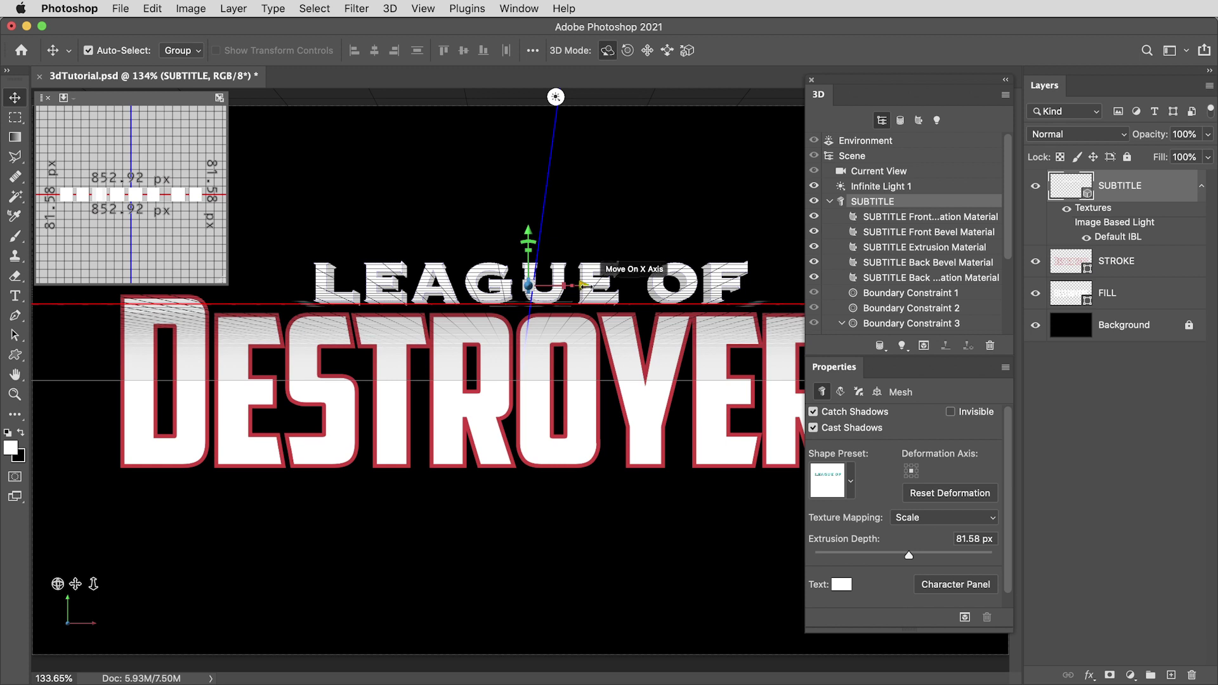
Step: Try moving the extruded subtitle along the X axis, undo the move and switch to the Rectangular Marquee tool
drag(592, 287, 629, 290)
key(super+z)
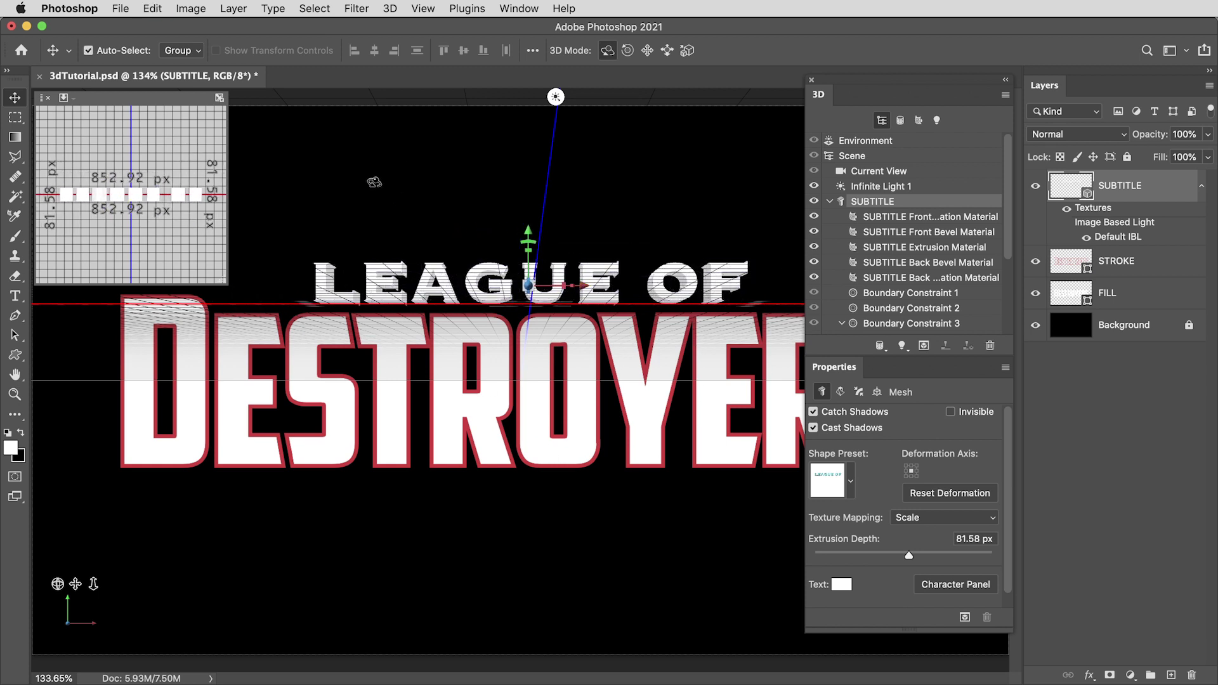
key(super)
key(m)
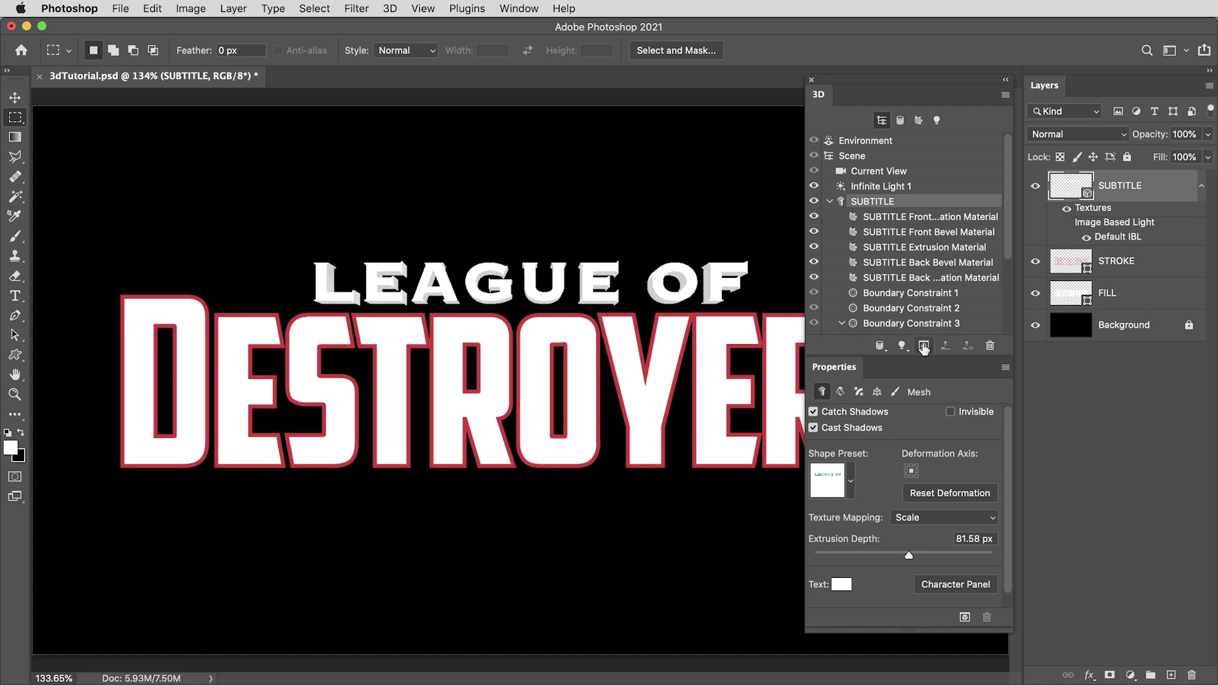
Step: Render the 3D subtitle, marquee an area around its first letters to render only that part, and clear the selection
click(924, 346)
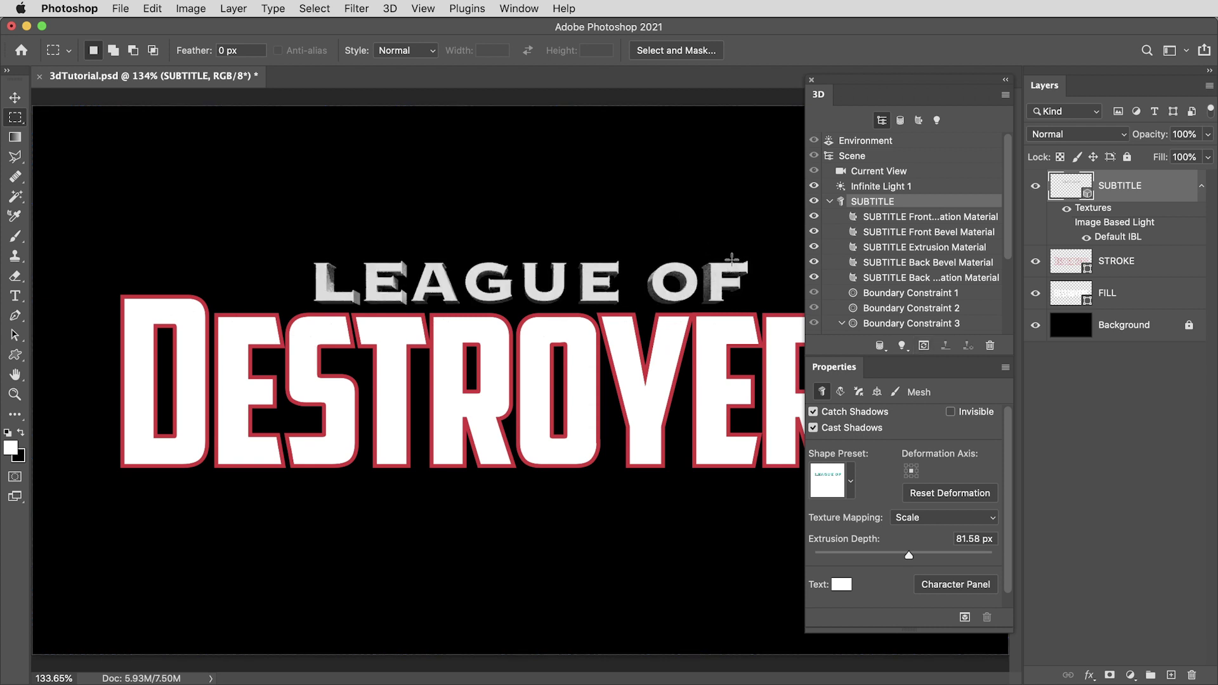
drag(303, 234, 493, 316)
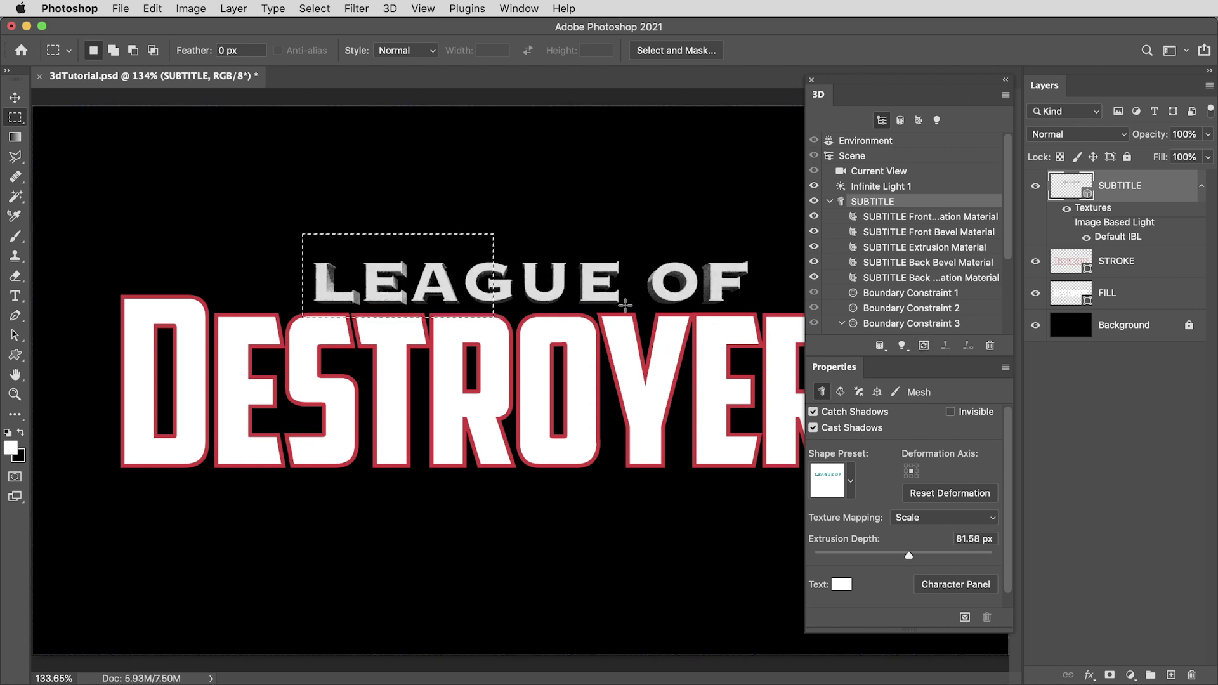
click(924, 346)
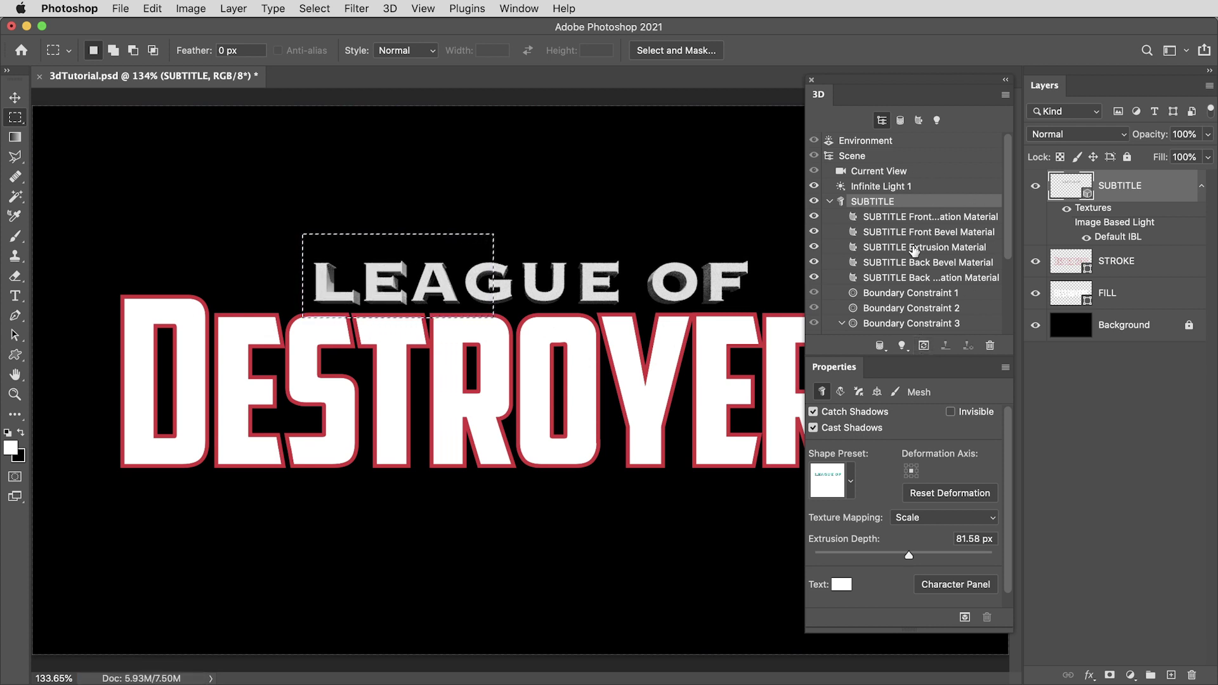
click(729, 186)
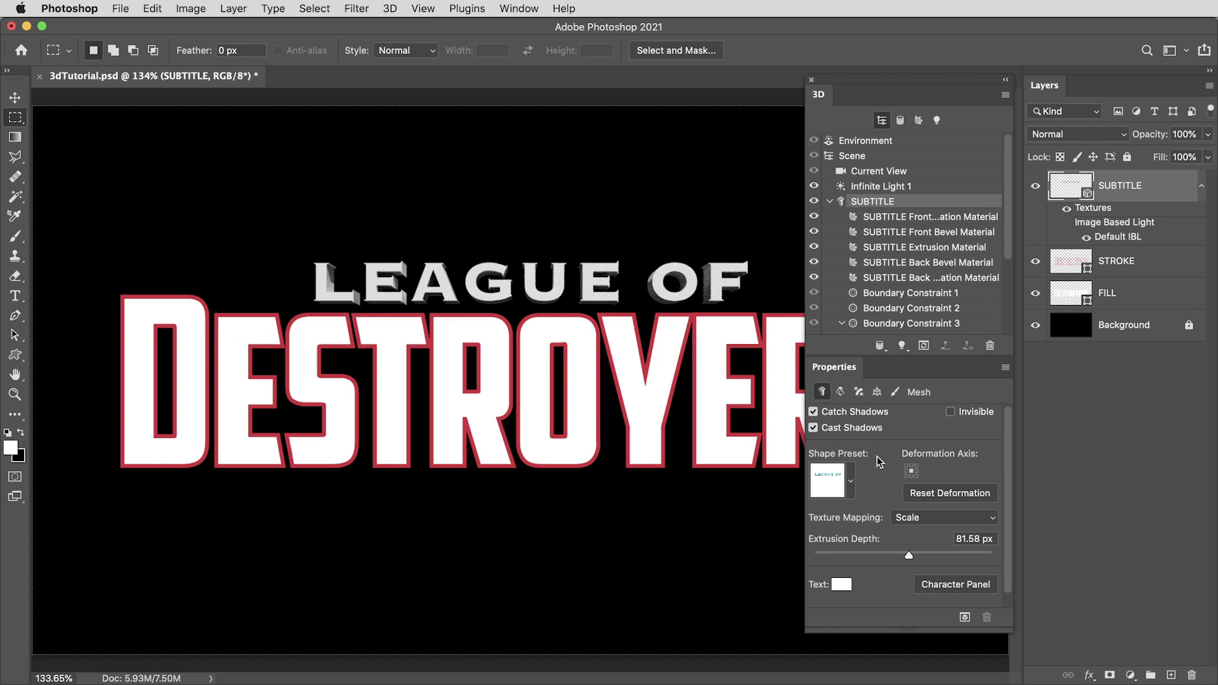
Step: Apply the second, bevelled shape preset to the SUBTITLE mesh and reduce its extrusion depth to 26.6 px
click(852, 482)
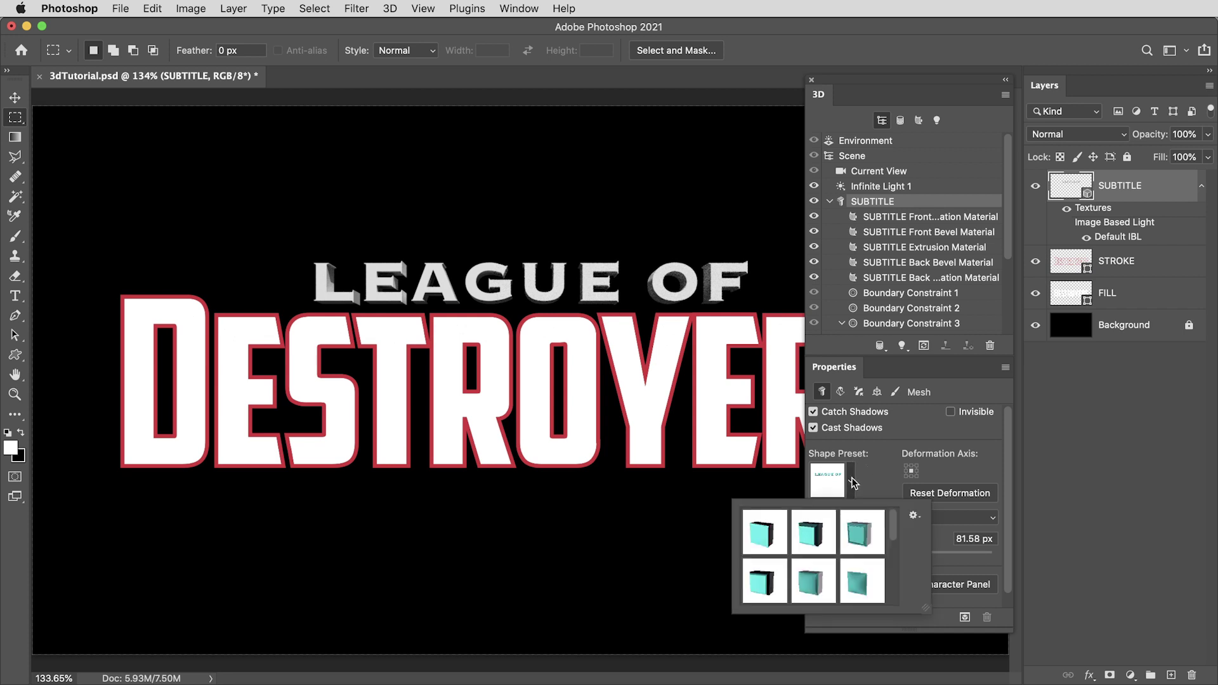
click(813, 539)
click(869, 466)
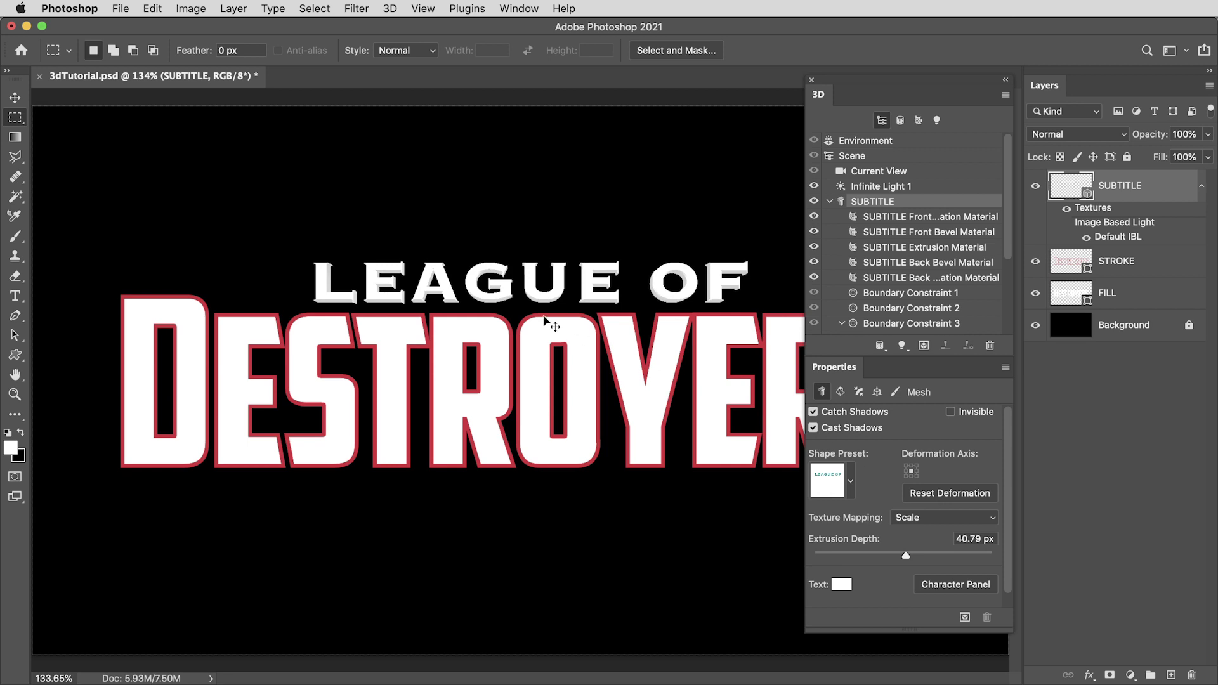
scroll(544, 321, up, 3)
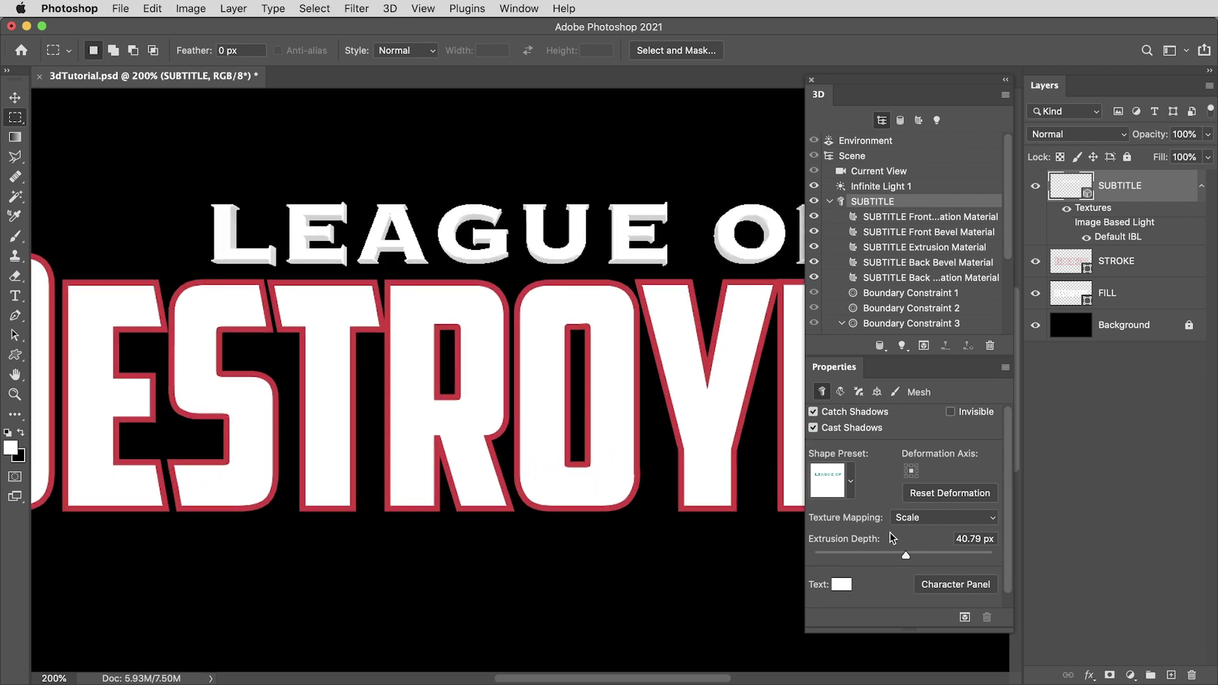
drag(905, 553, 906, 554)
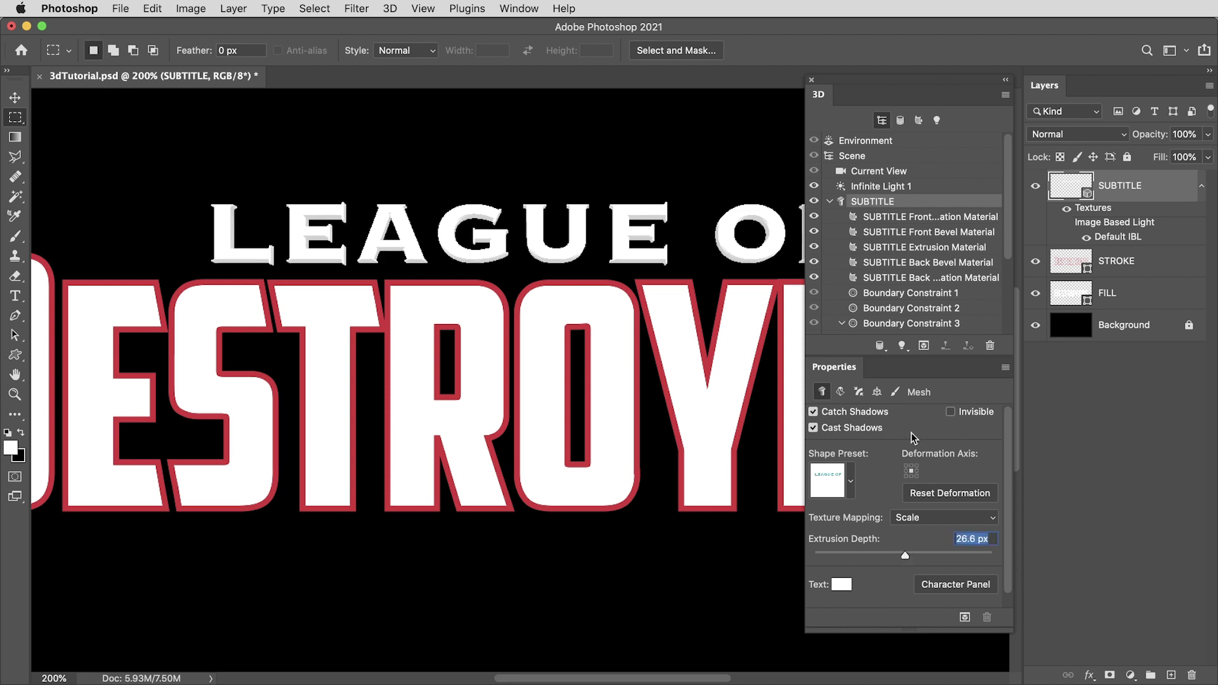
Step: Set the front cap bevel width of the SUBTITLE extrusion to 59%
click(860, 392)
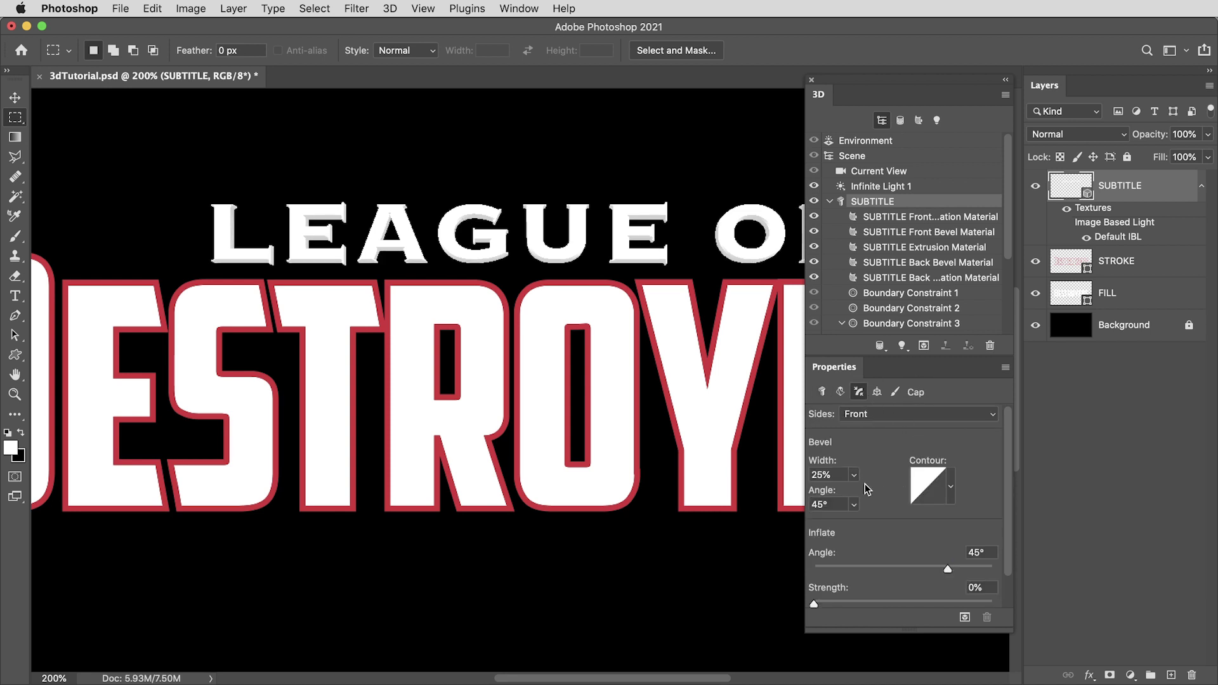
drag(854, 476, 879, 498)
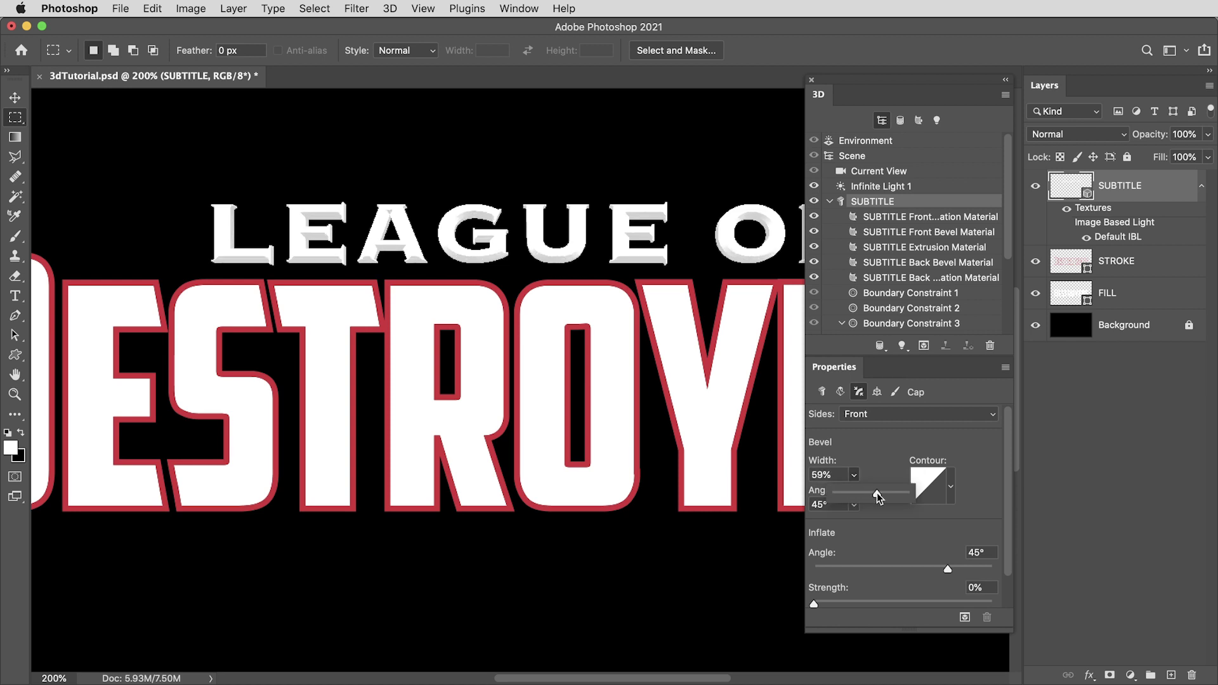
click(879, 457)
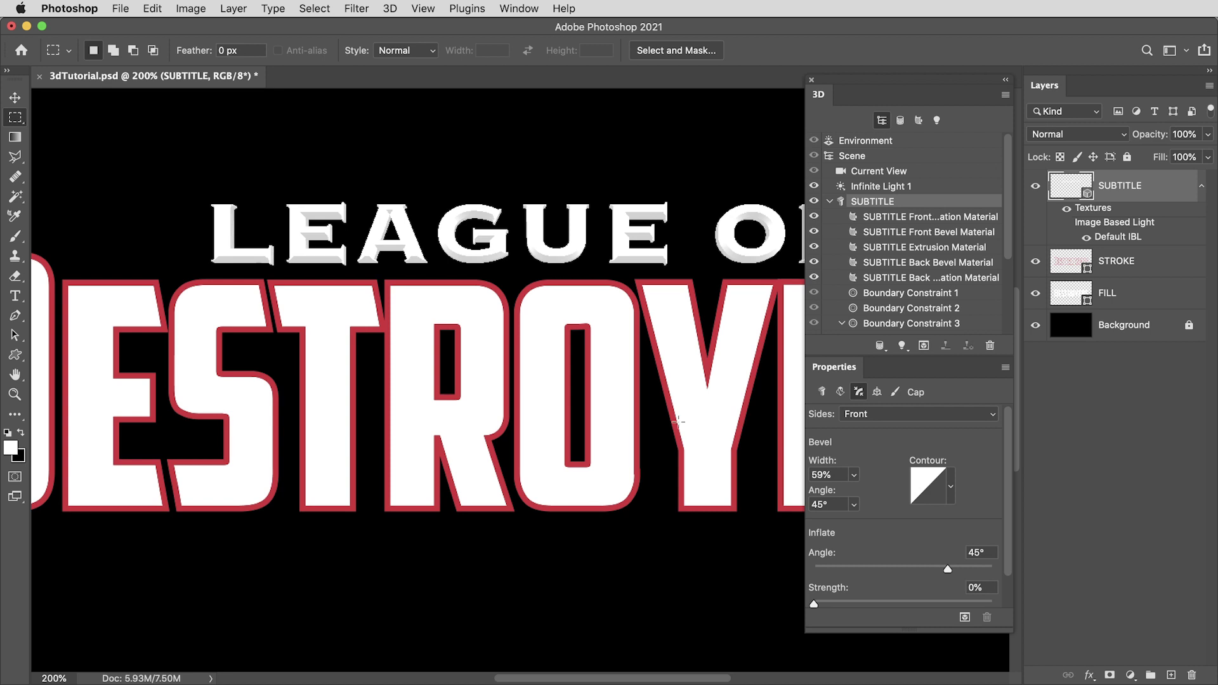
key(super+minus)
scroll(517, 348, up, 2)
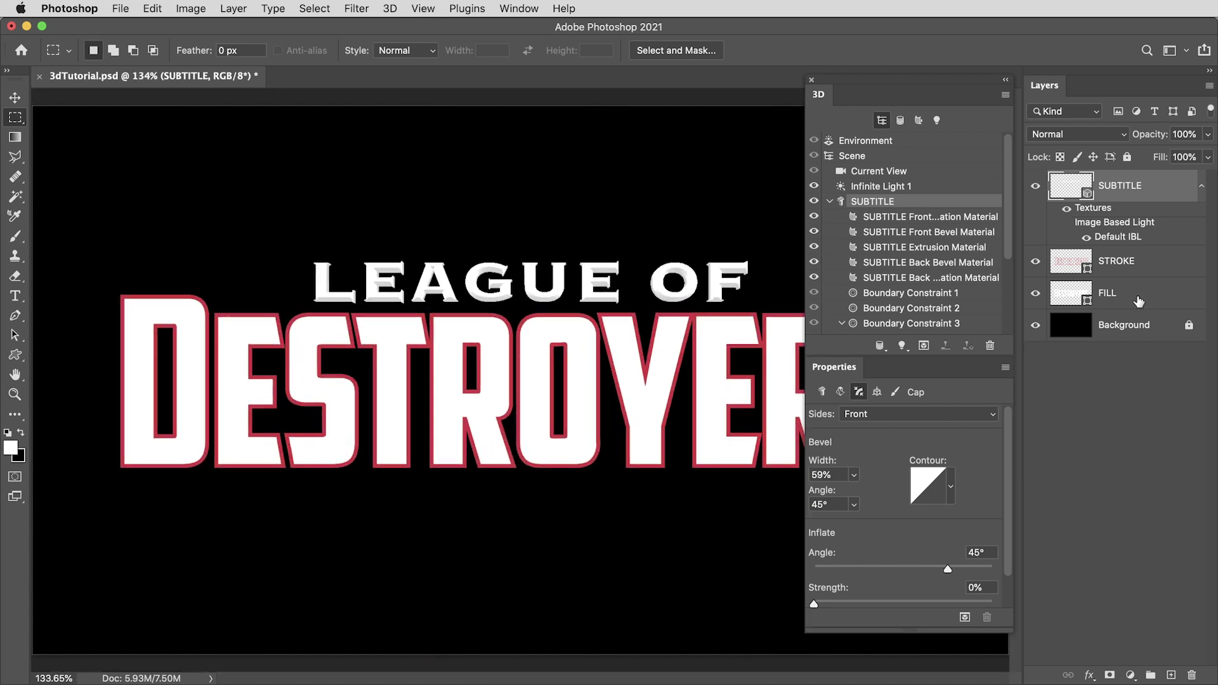
Step: Create a 3D extrusion from the FILL layer and switch to the Rectangular Marquee tool
click(1139, 301)
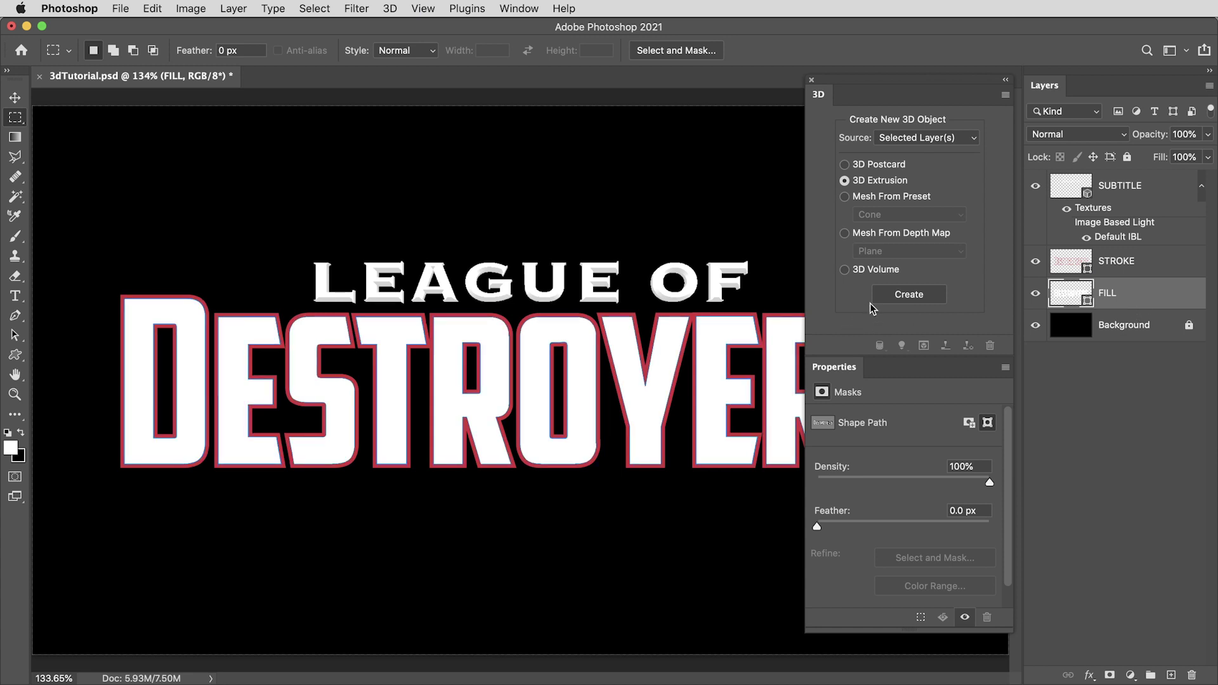
click(902, 297)
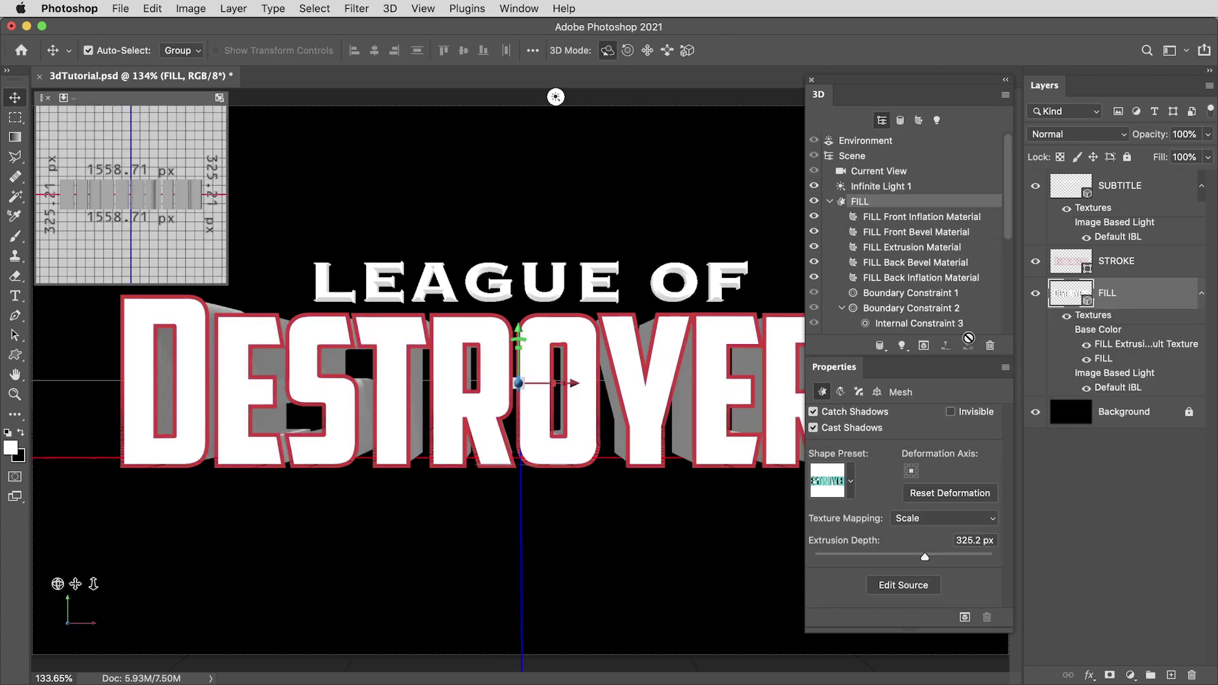
key(m)
Step: Apply the second, bevelled shape preset to the FILL mesh and reduce its extrusion depth to 47.86 px
click(850, 484)
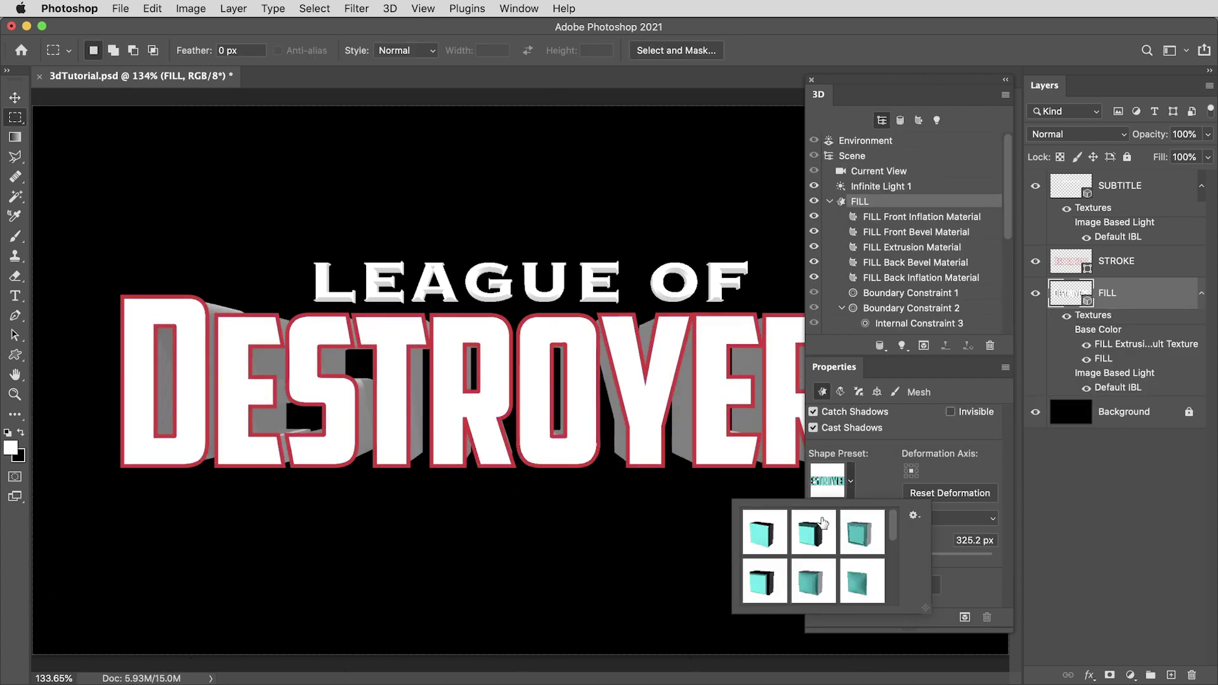
click(820, 528)
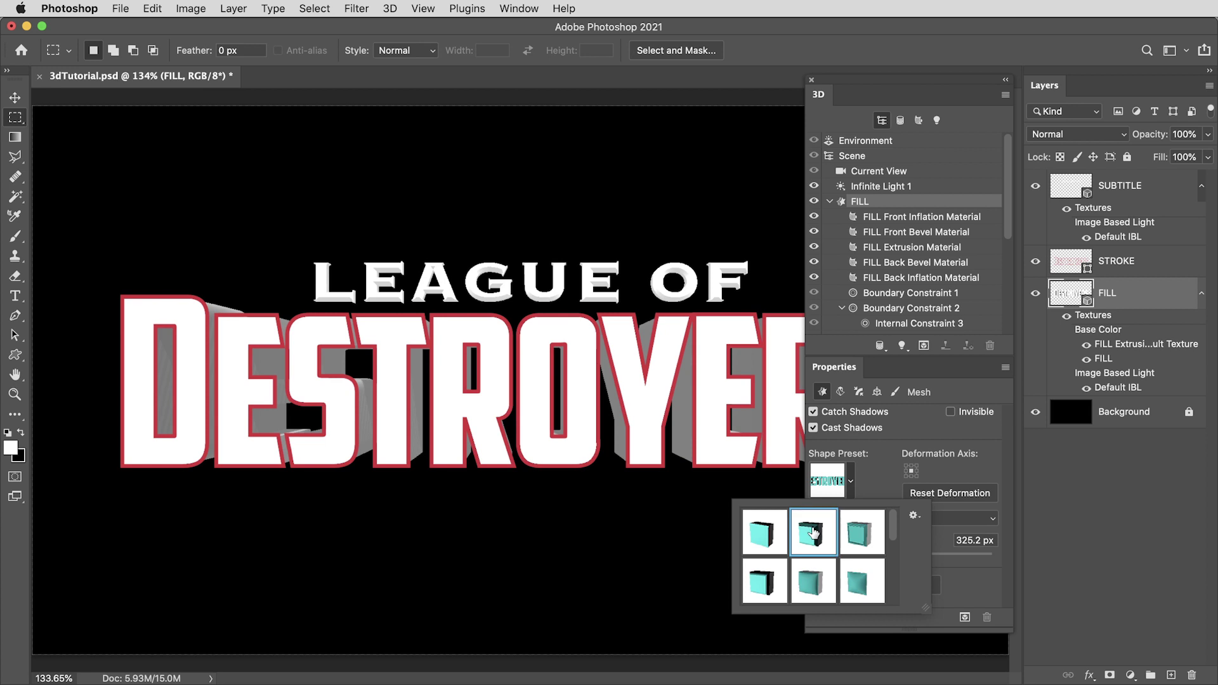
click(872, 470)
drag(915, 555, 907, 556)
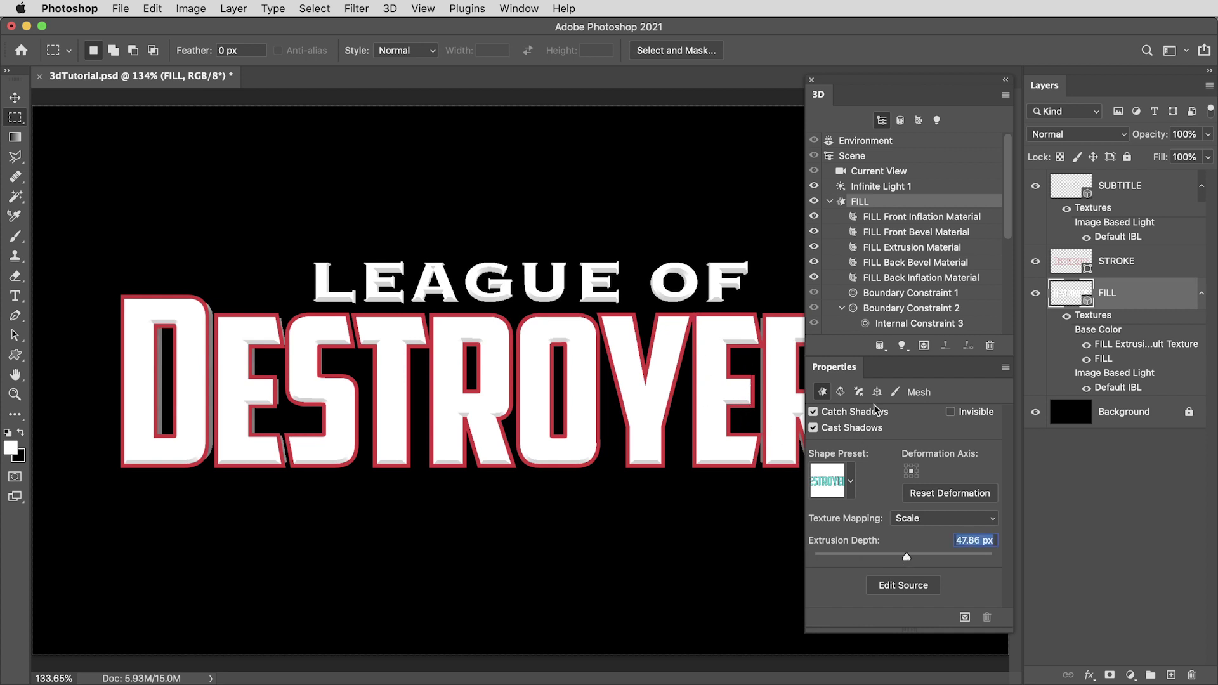
Step: Set the front cap bevel width of the FILL extrusion to 10%
click(860, 392)
key(super+equal)
key(super+equal)
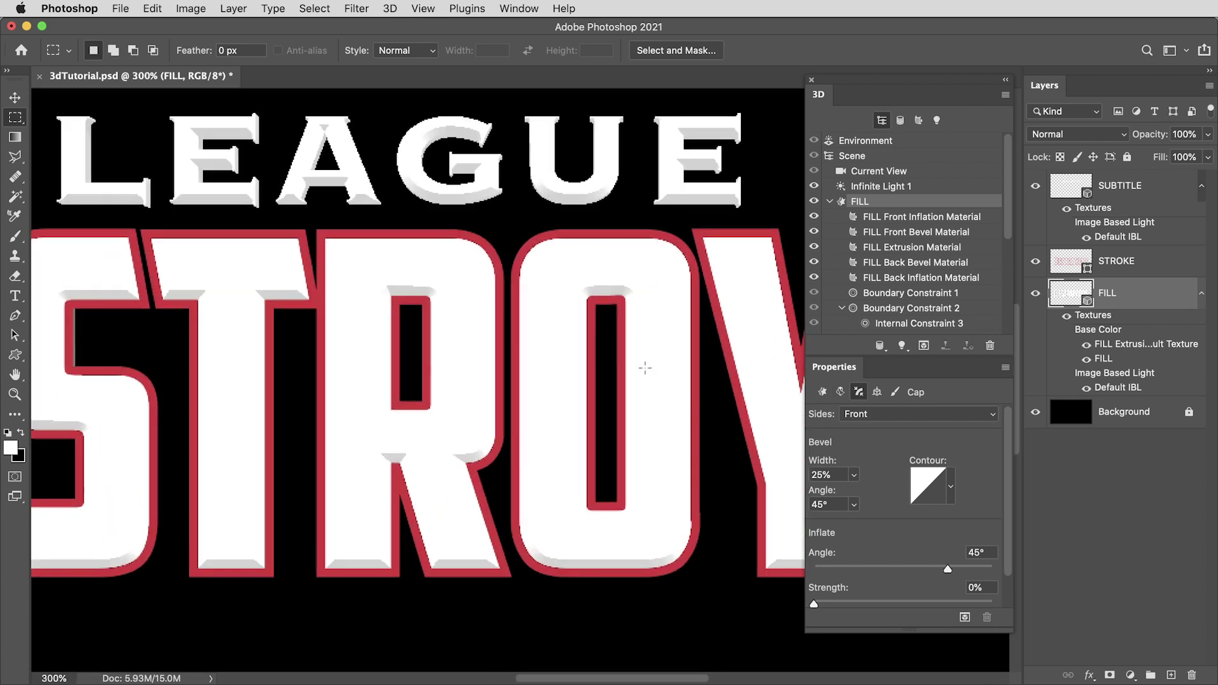
drag(853, 474, 844, 495)
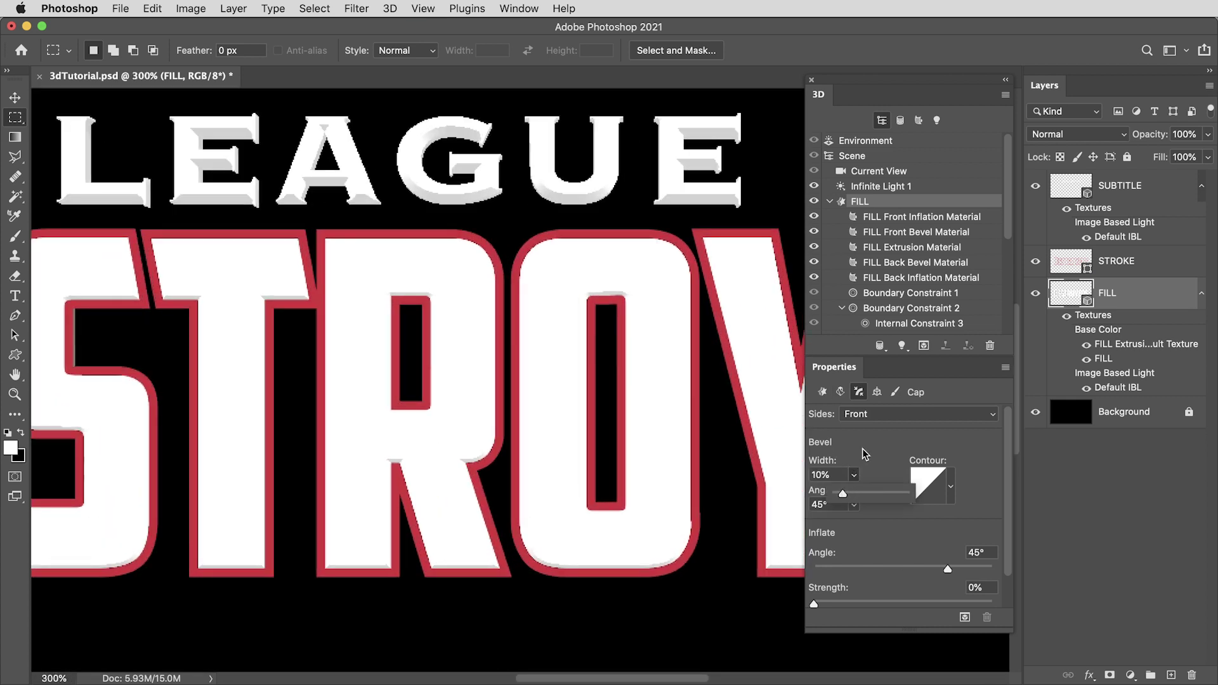
key(super+0)
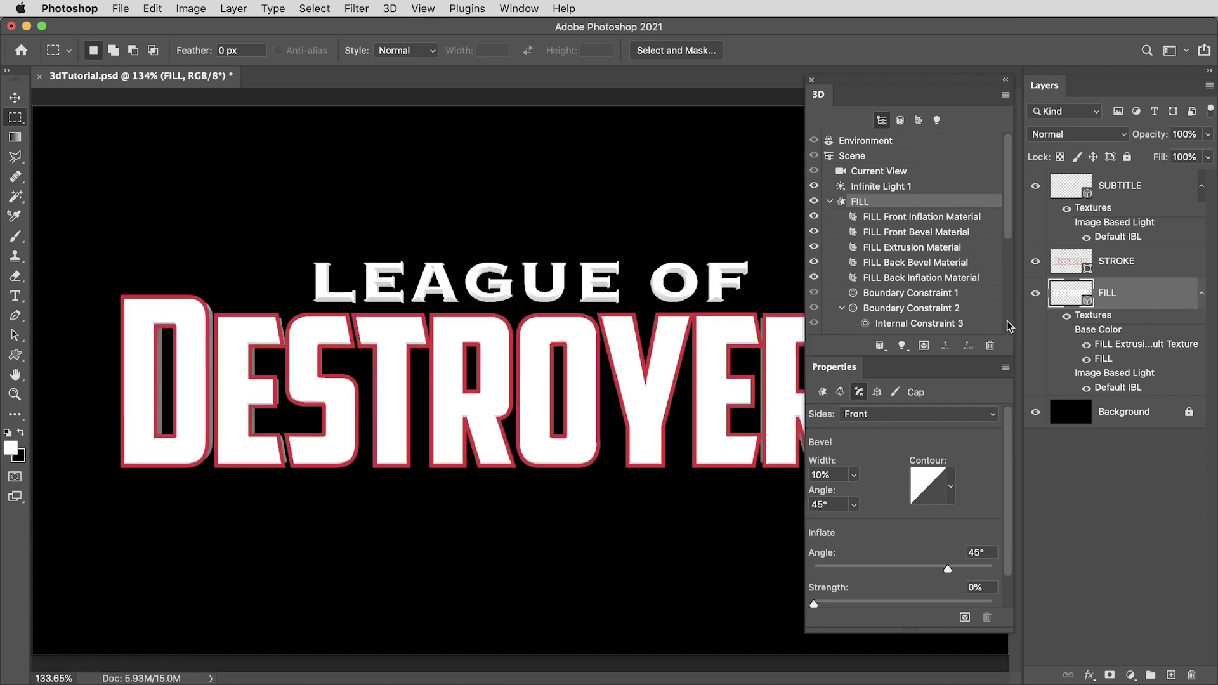
Step: Create a 3D extrusion from the STROKE layer and switch to the Rectangular Marquee tool
click(1152, 261)
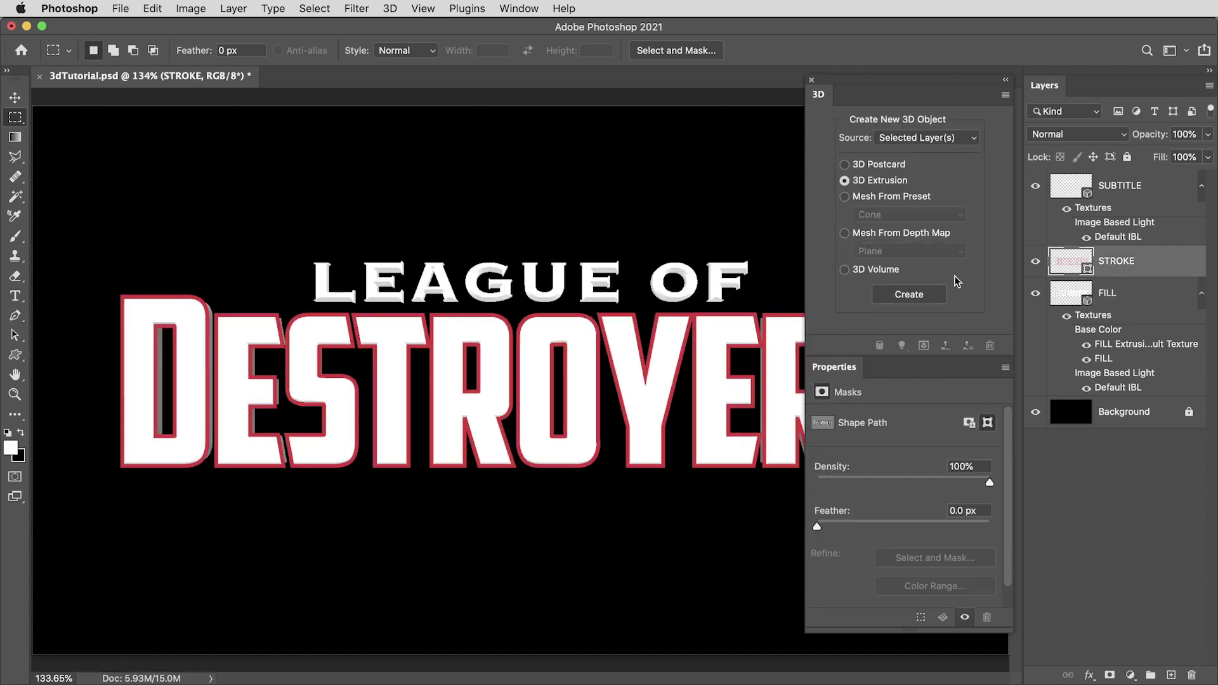
click(908, 297)
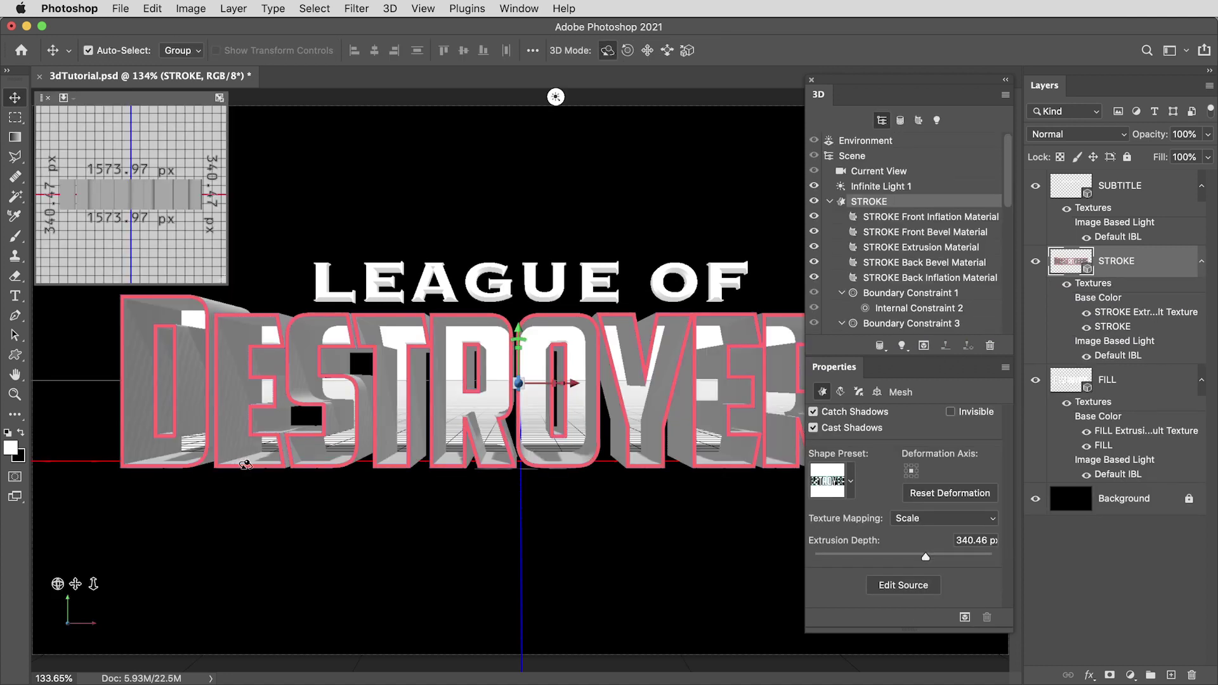
key(m)
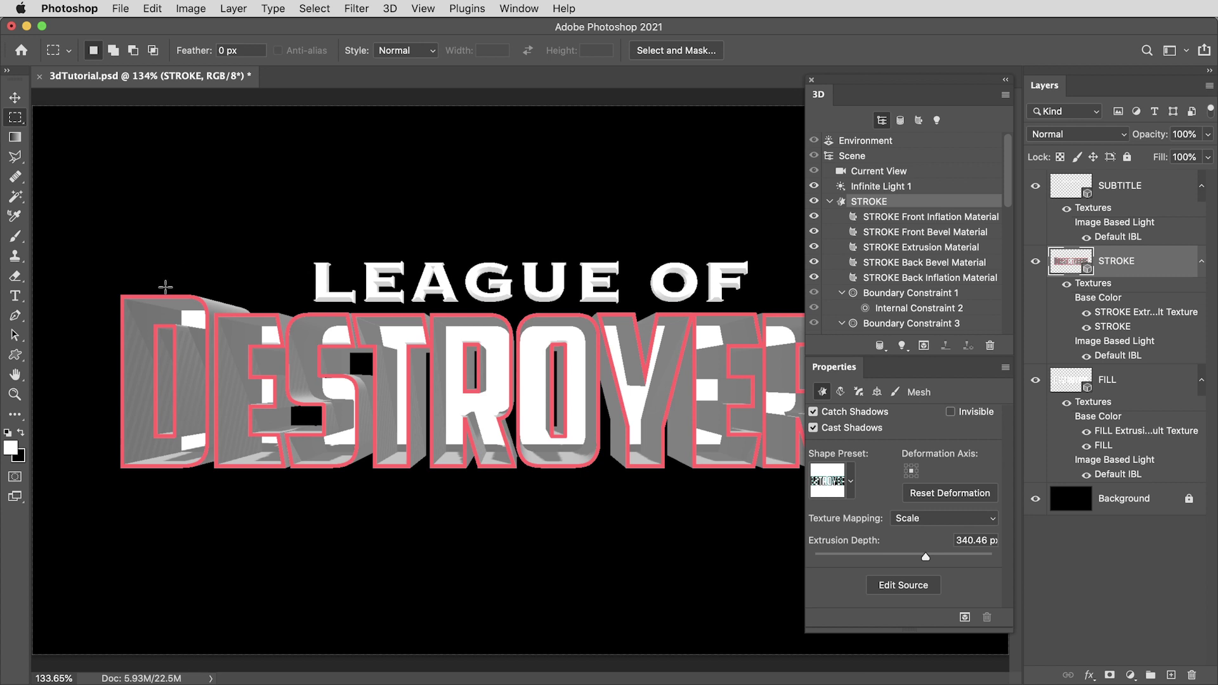
Step: Apply the second, bevelled shape preset to the STROKE mesh and reduce its extrusion depth to 101.06 px
click(850, 480)
click(814, 532)
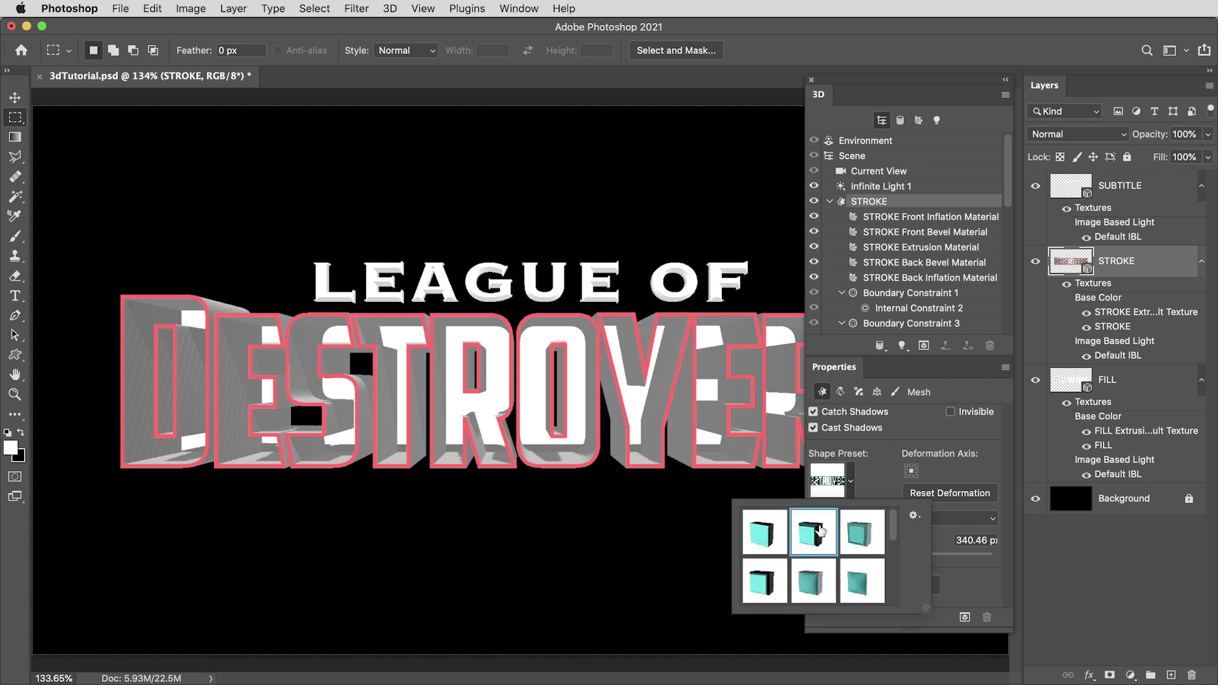
click(876, 471)
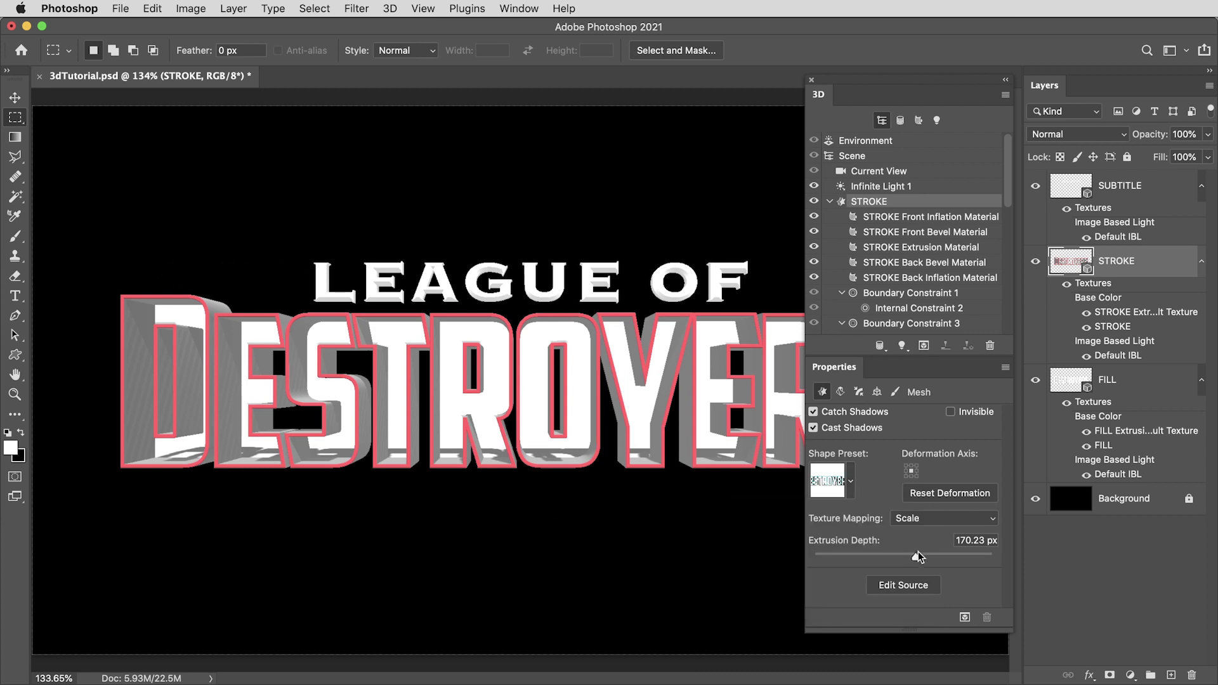
drag(919, 552, 912, 557)
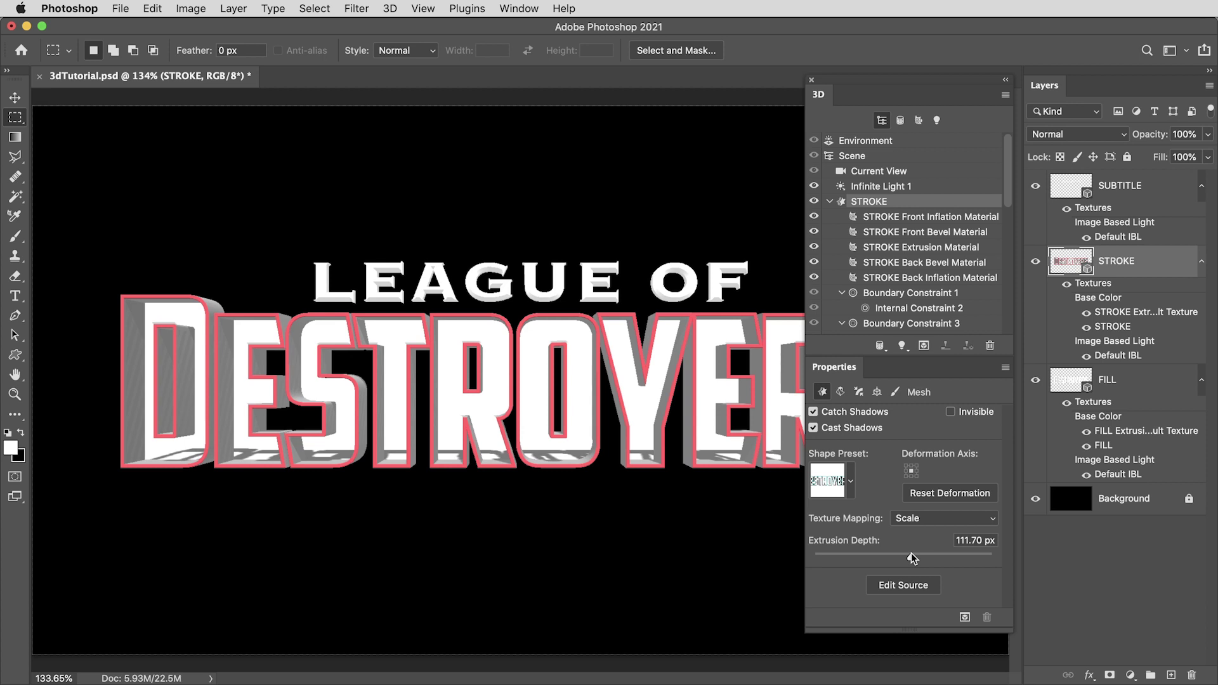
drag(911, 553, 911, 555)
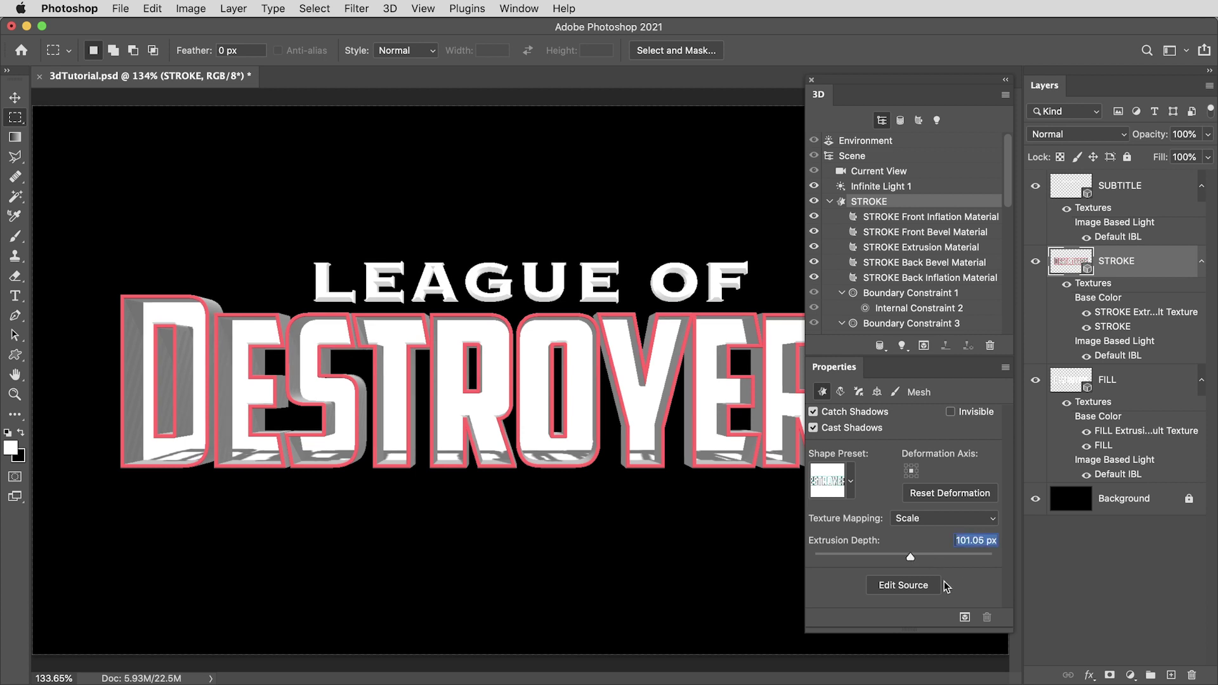
Step: Set the front cap bevel width of the STROKE extrusion to 58%
click(859, 393)
key(super+equal)
key(super+equal)
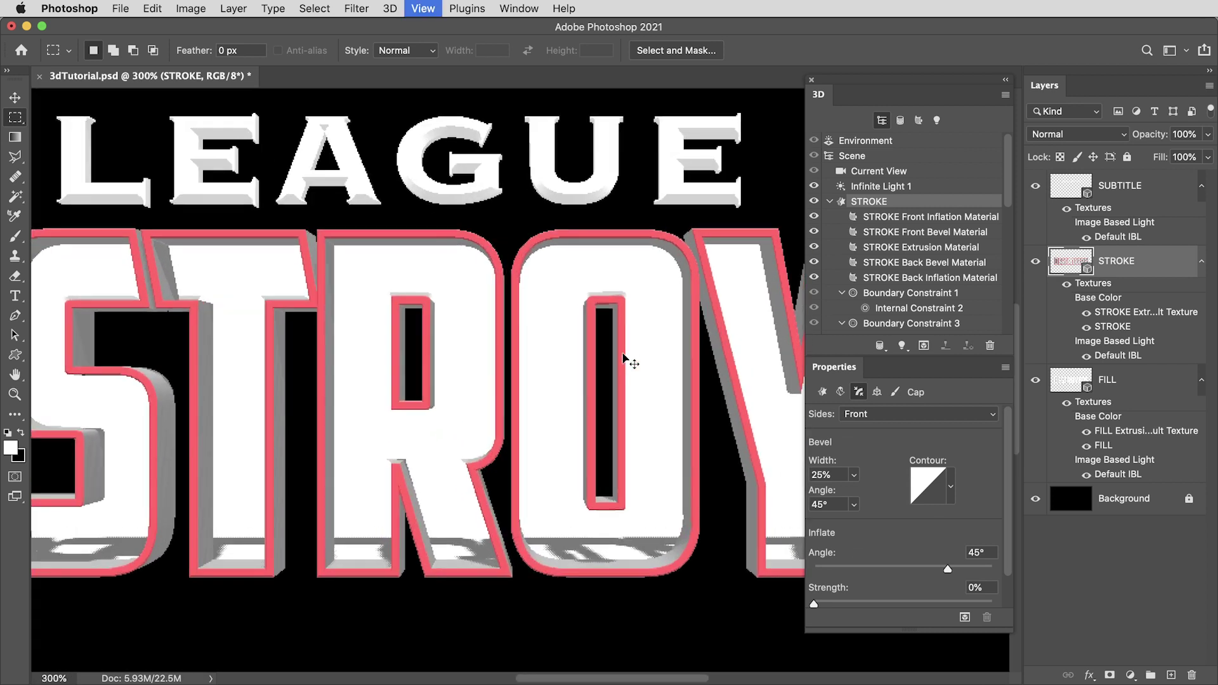
key(super+equal)
click(856, 475)
drag(862, 492, 876, 492)
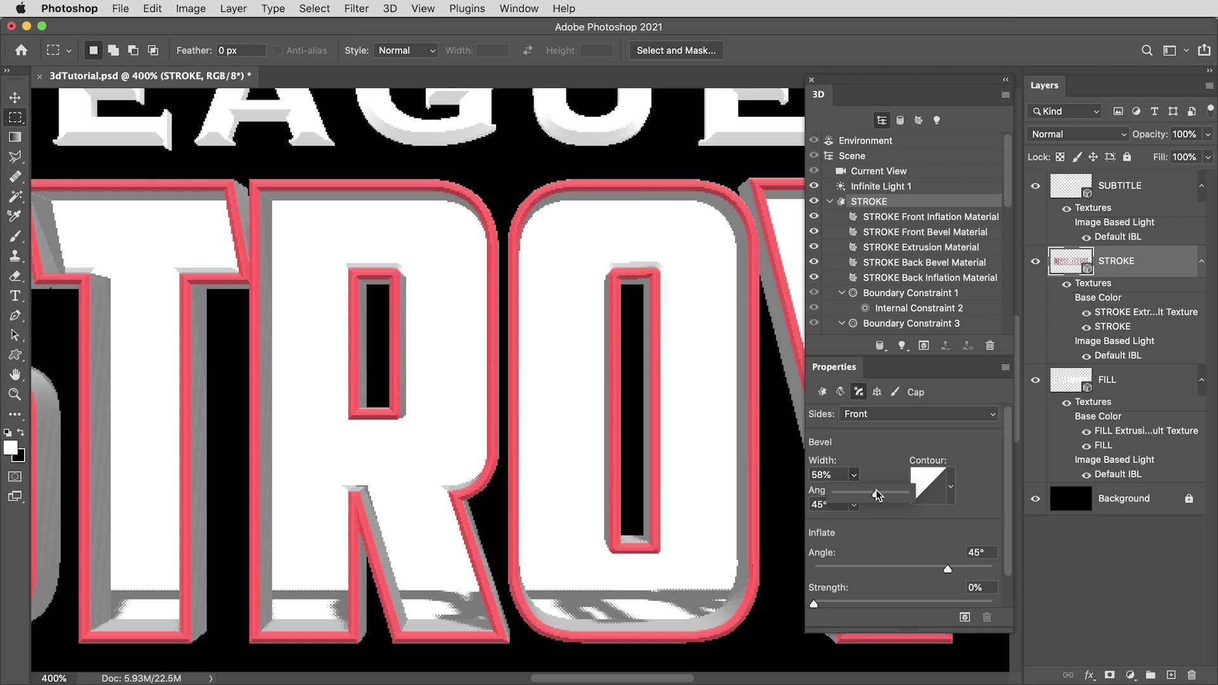
click(880, 455)
key(super+0)
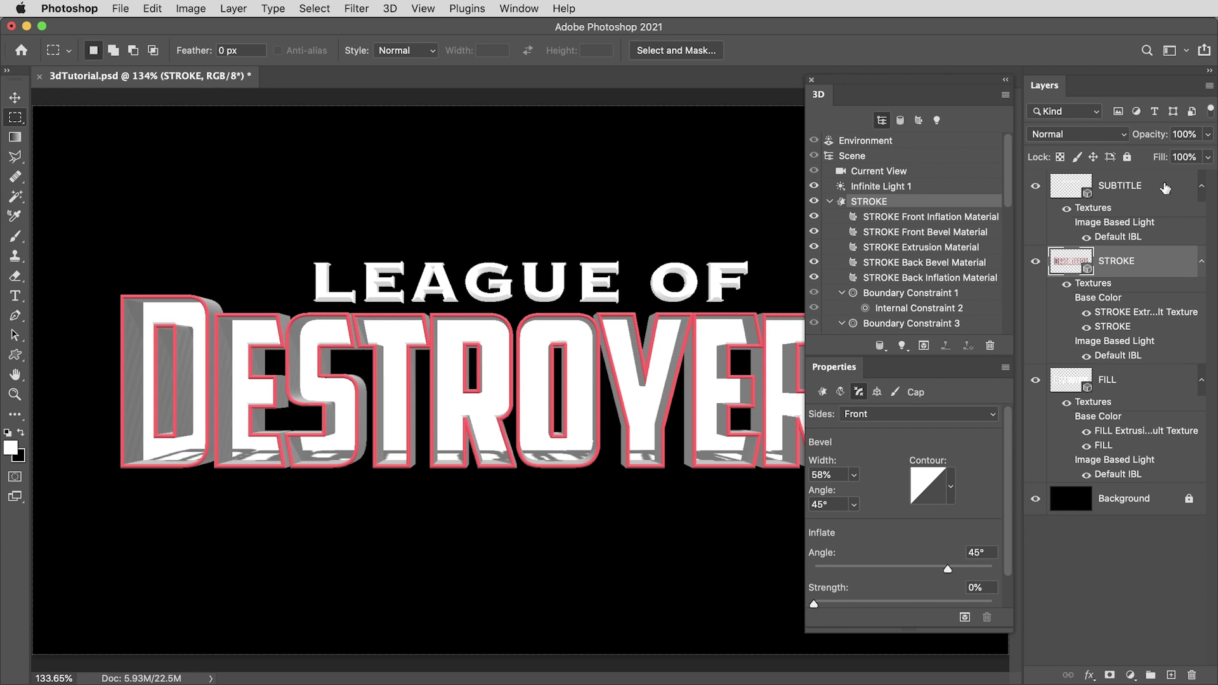
Step: Merge the SUBTITLE, STROKE and FILL 3D layers into a single 3D layer
click(1166, 188)
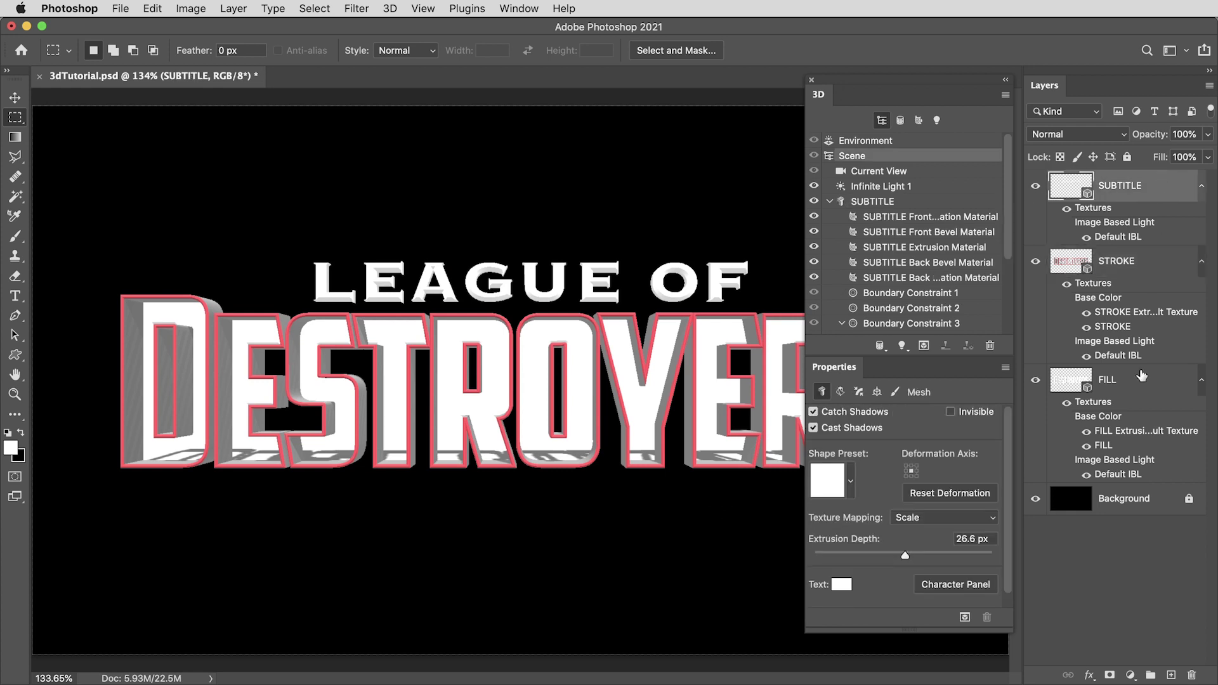
shift+click(1143, 380)
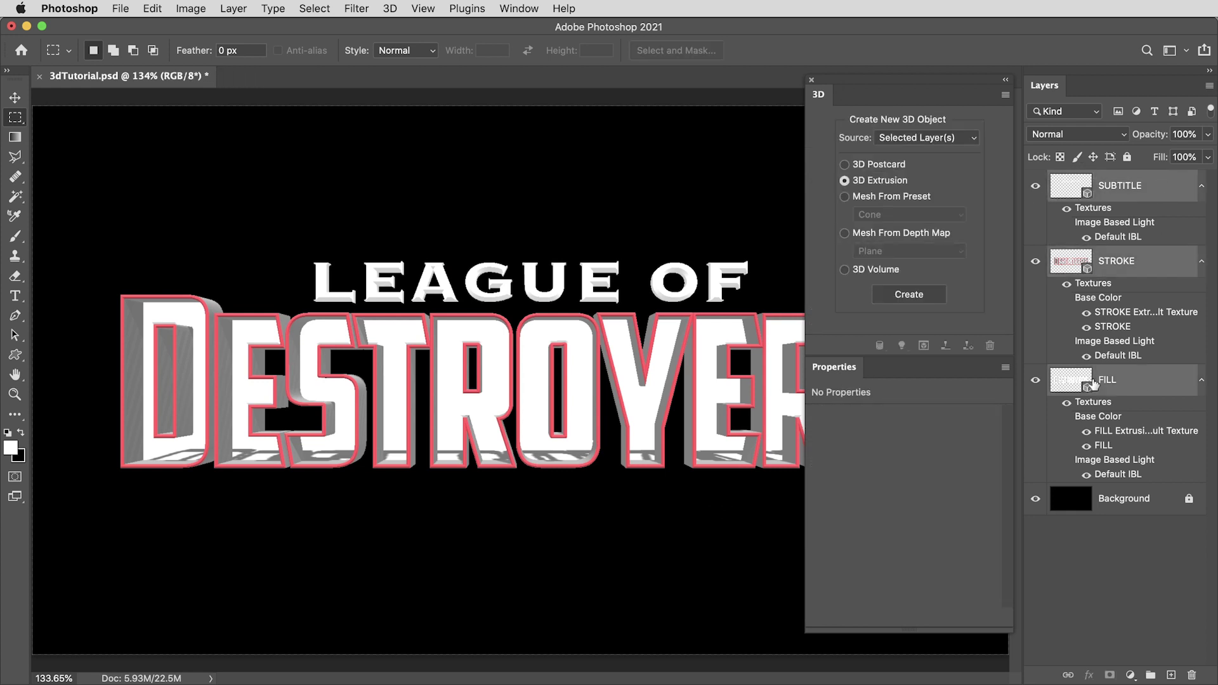
click(391, 9)
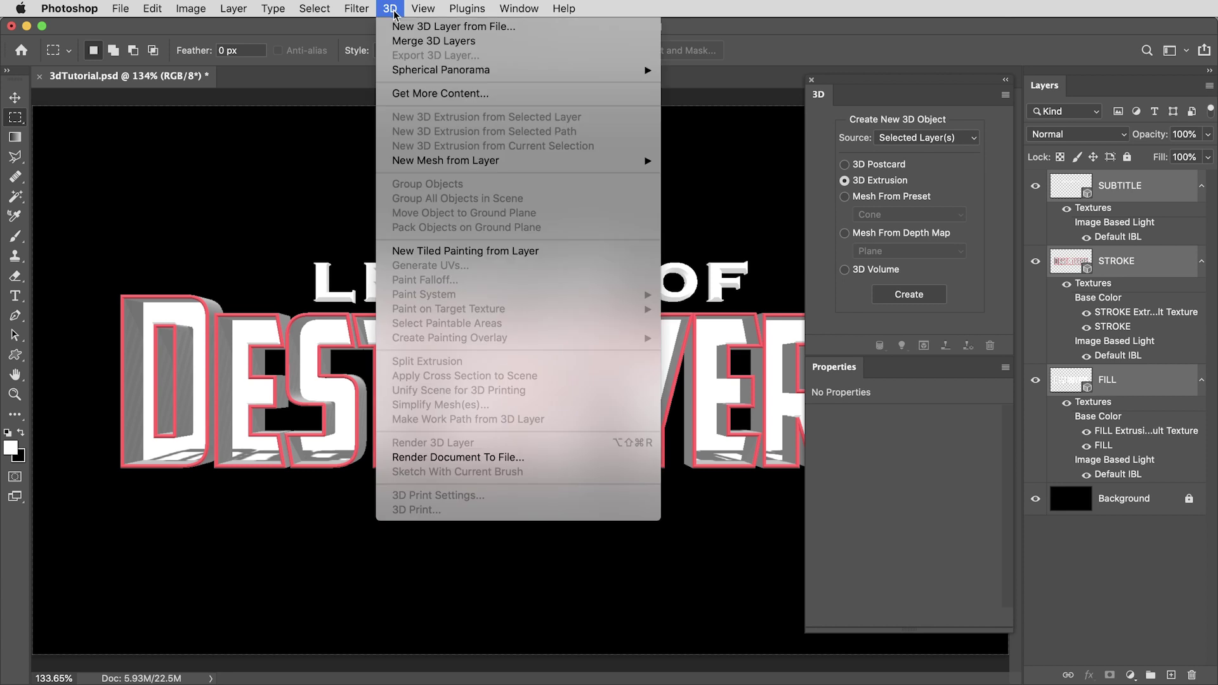
click(407, 41)
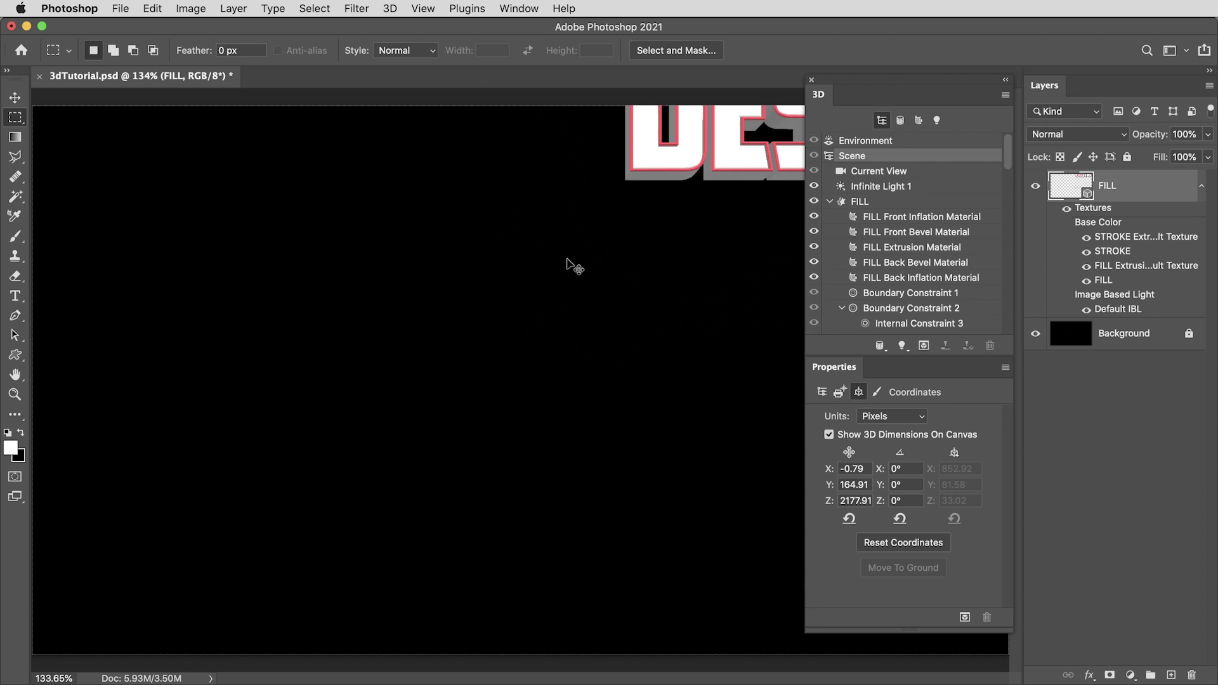
key(super+1)
key(super+minus)
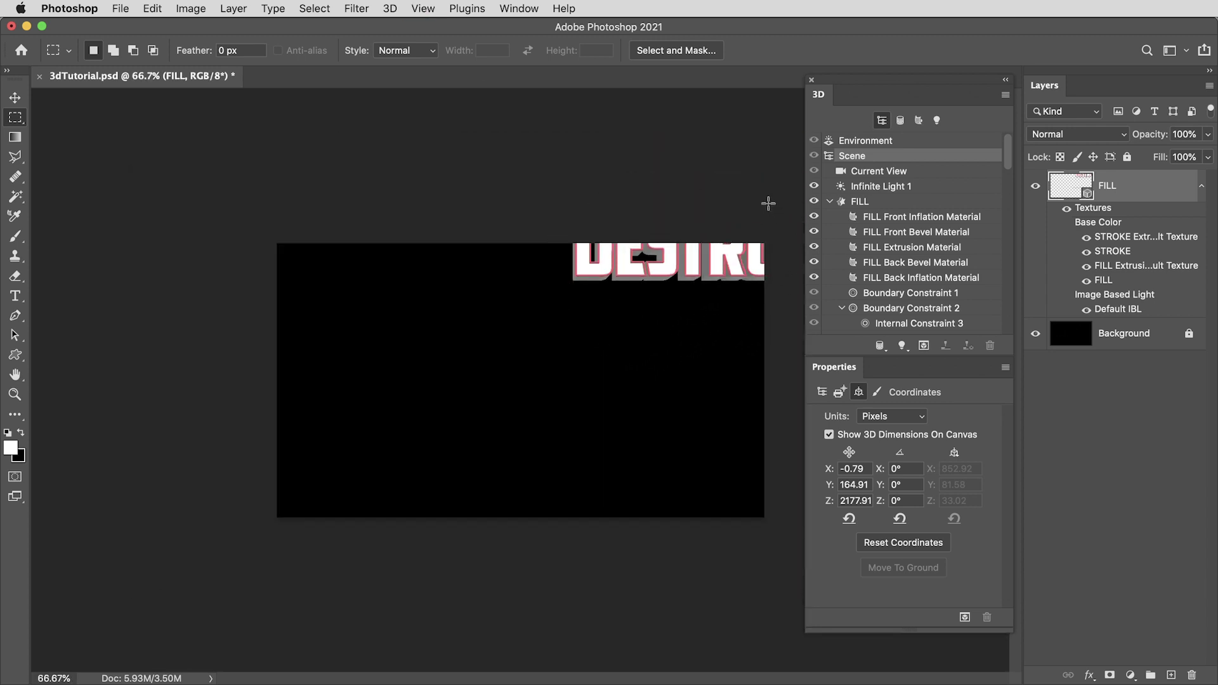
Step: Select the FILL, STROKE and SUBTITLE meshes together and move the whole title to the centre of the canvas
key(v)
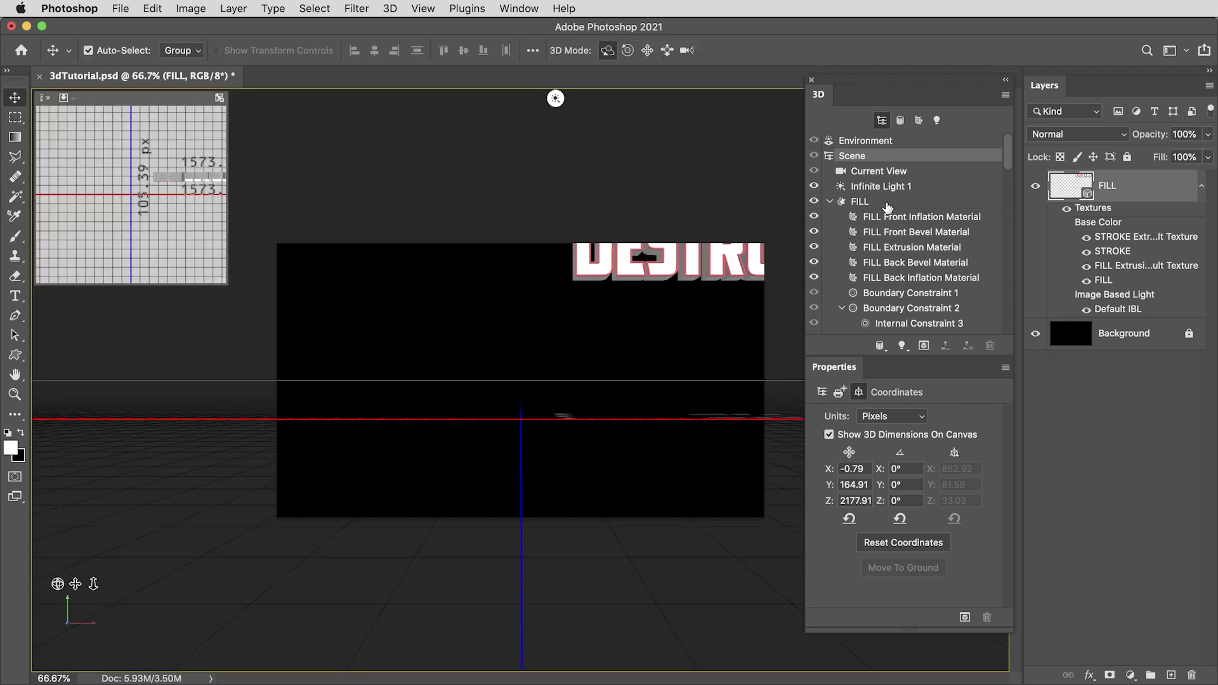
click(831, 202)
click(830, 232)
click(830, 262)
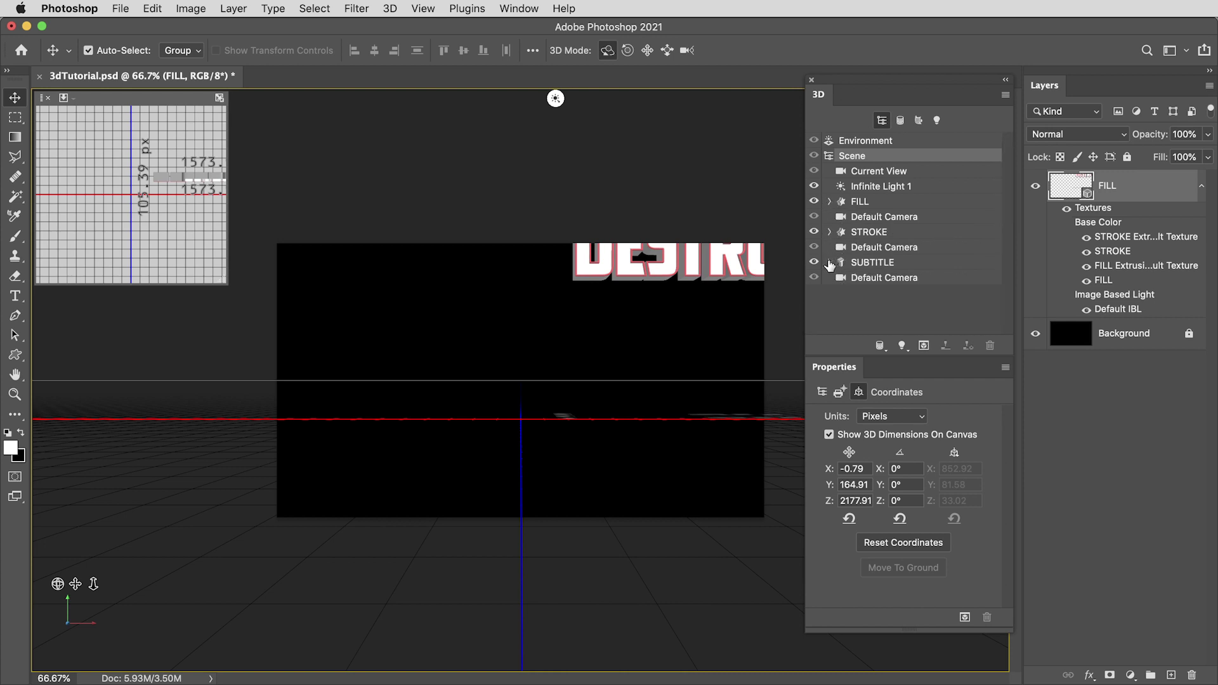
click(858, 202)
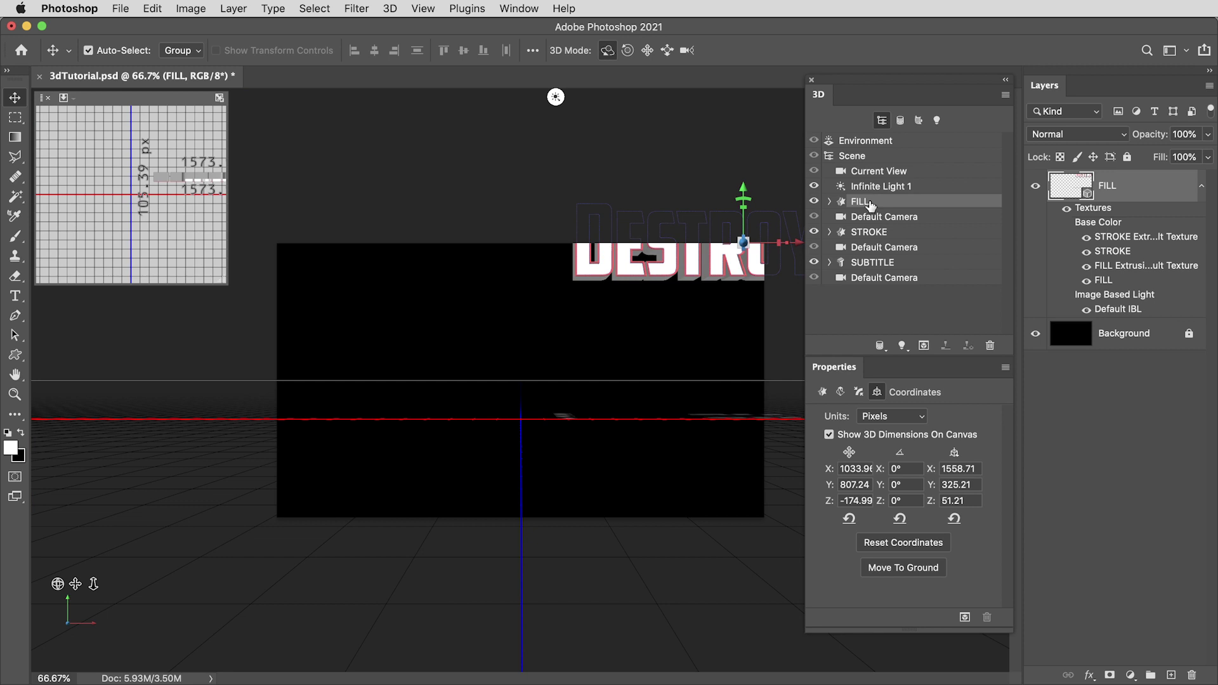
super+click(873, 234)
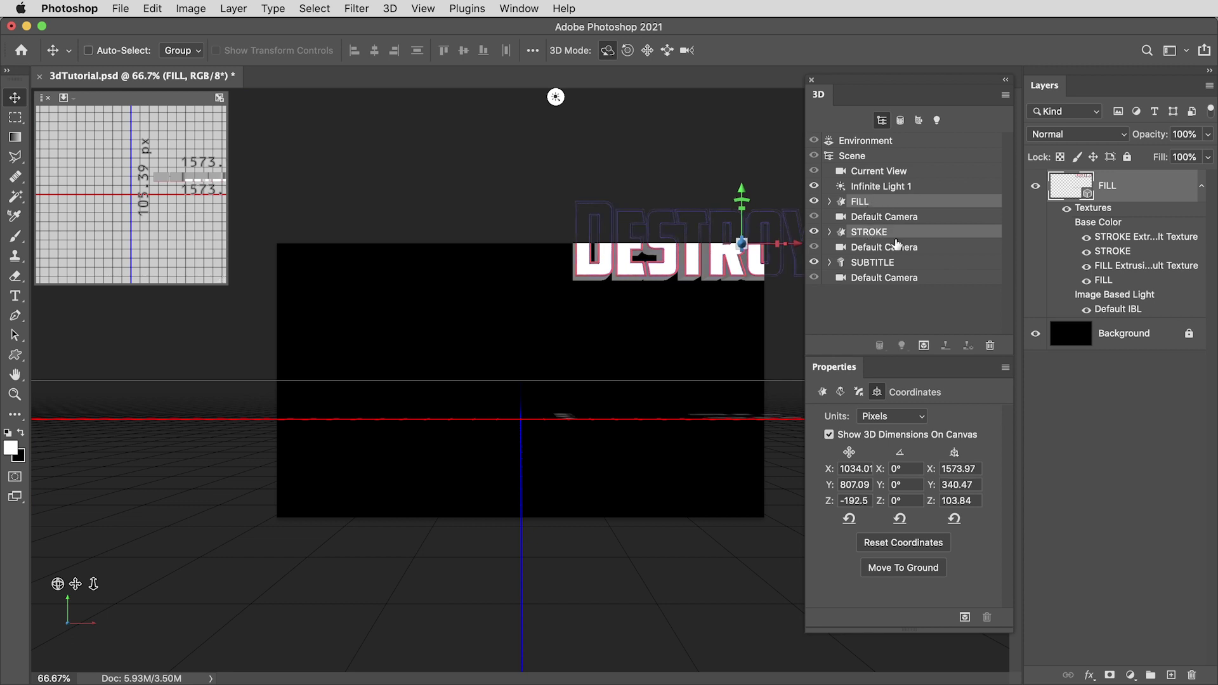
super+click(882, 265)
mouse_move(742, 176)
mouse_down()
mouse_move(743, 241)
mouse_move(584, 235)
mouse_move(594, 235)
mouse_up()
key(super+1)
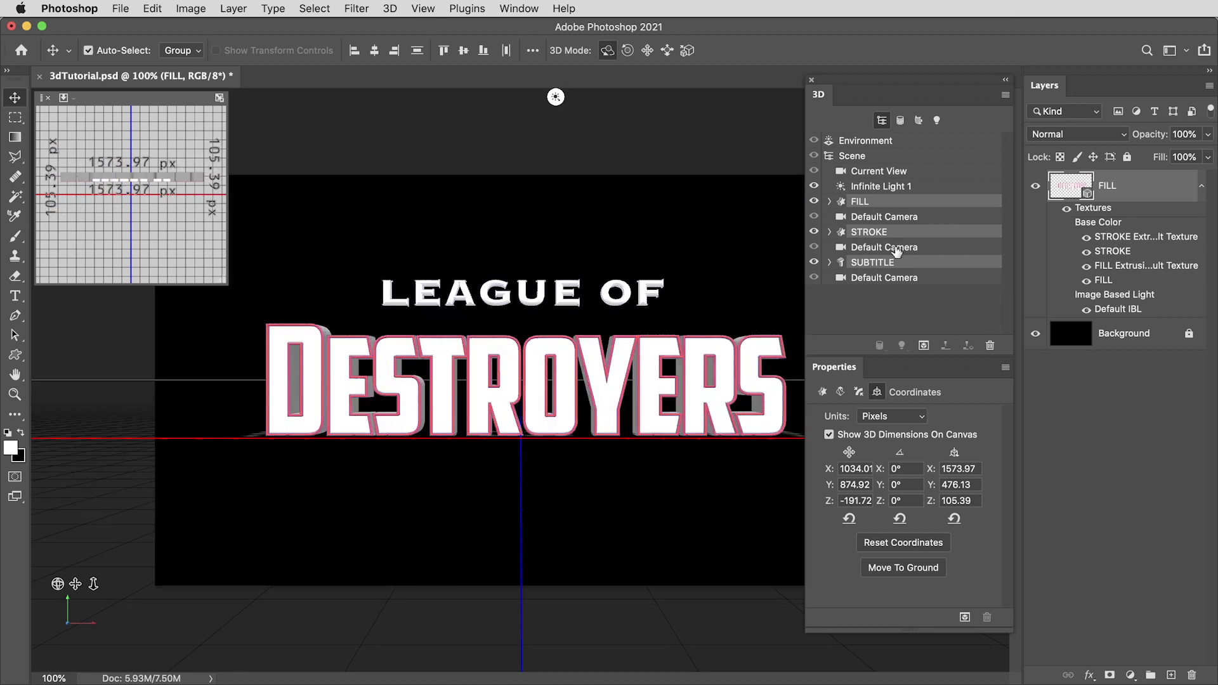
Step: Move the SUBTITLE mesh down and slightly sideways so it sits just above the DESTROYERS lettering
click(887, 263)
drag(521, 240, 520, 262)
drag(562, 309, 566, 309)
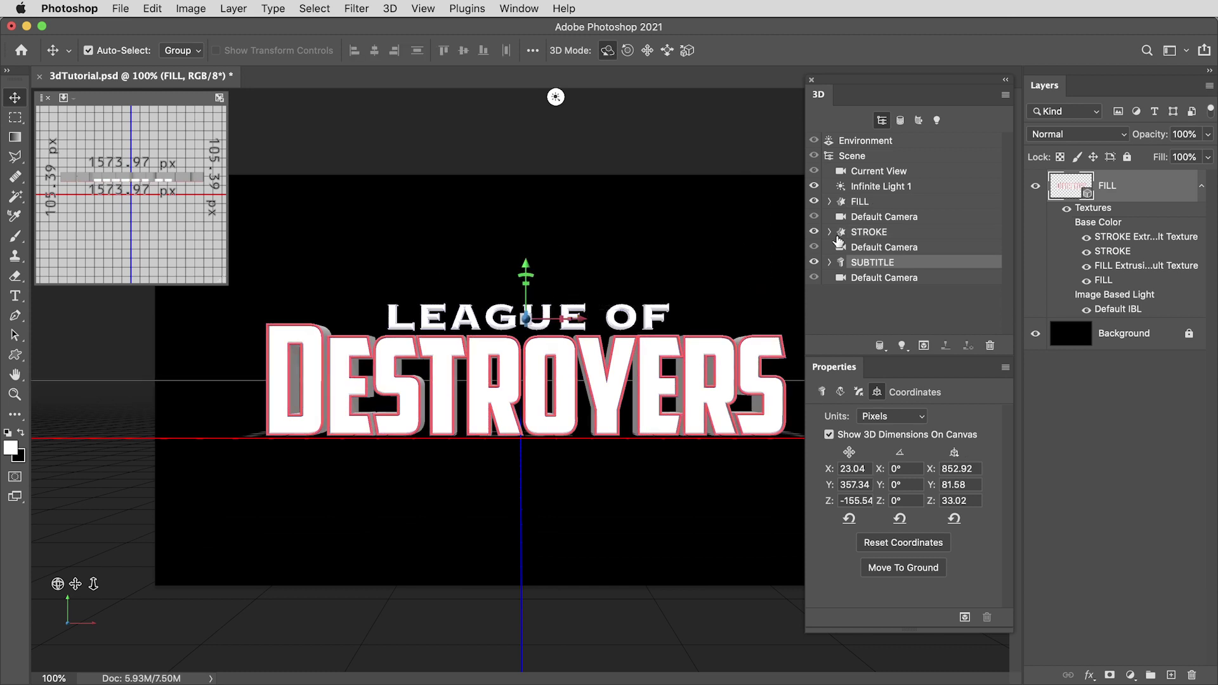
Step: Try nudging the STROKE mesh sideways and undo the move
click(869, 231)
drag(577, 381, 582, 381)
key(super+z)
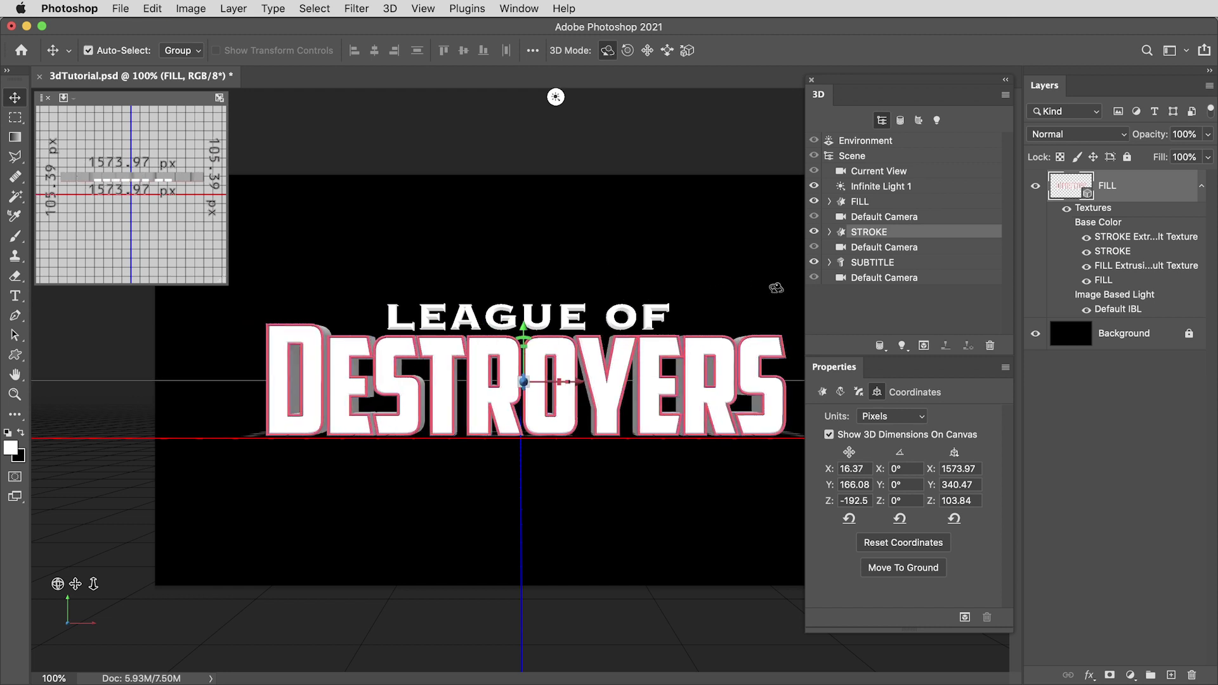
Step: Set the current view camera's field of view to a 20 mm lens
click(874, 173)
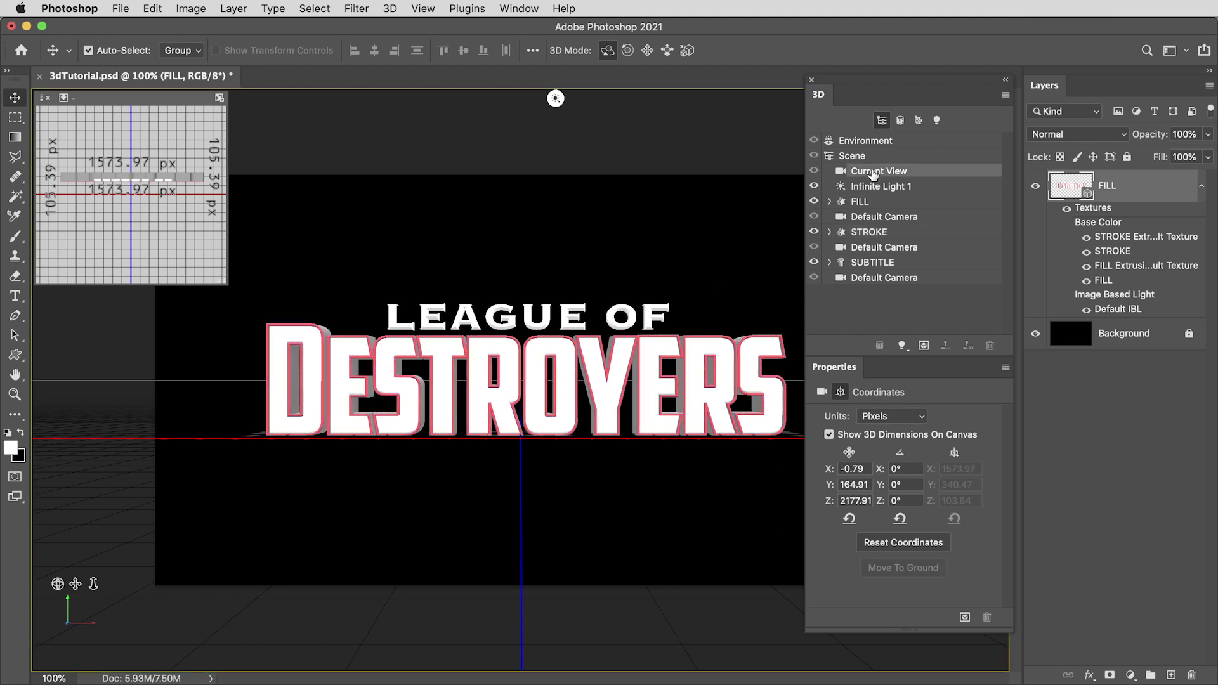
click(822, 391)
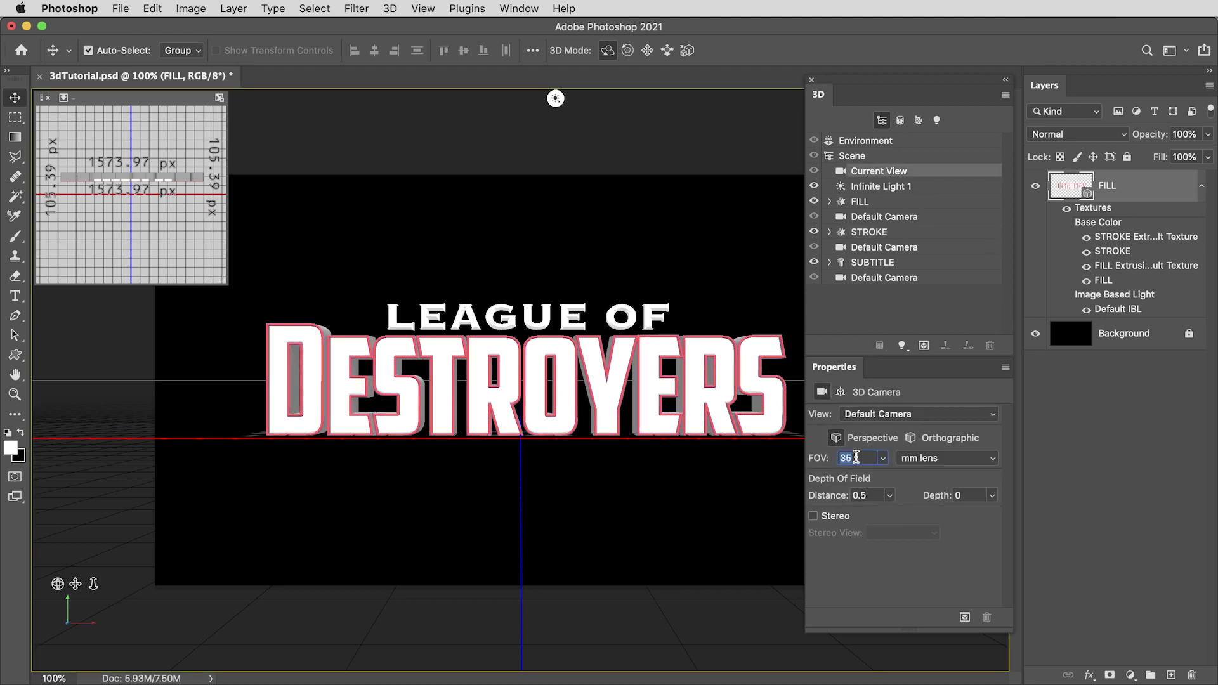
text(20)
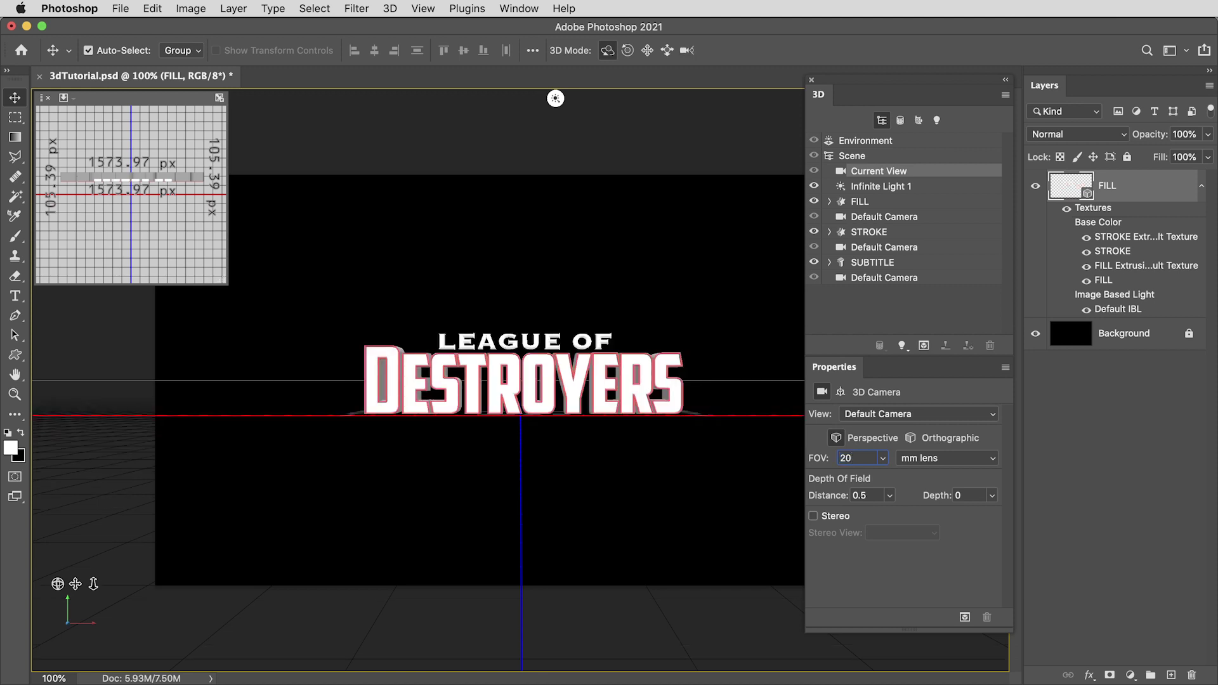
click(711, 458)
Step: Slide the 3D camera closer until the title fills more of the canvas and orbit it slightly to a lower angle
click(667, 52)
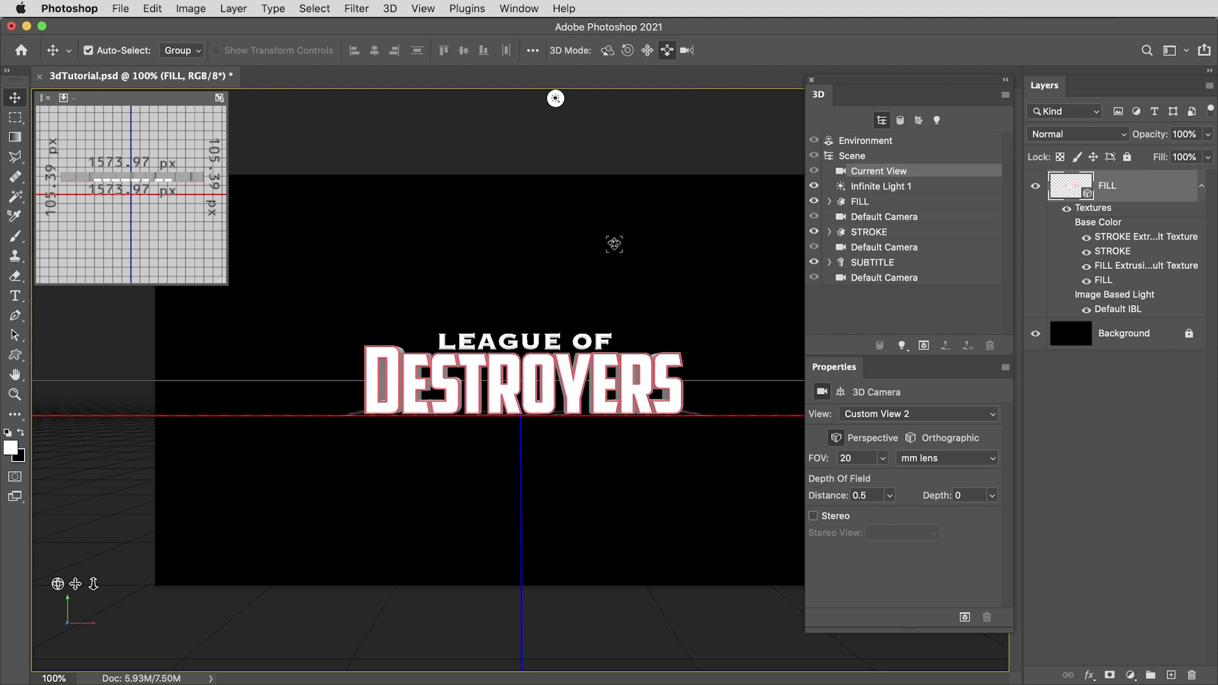
drag(570, 309, 655, 604)
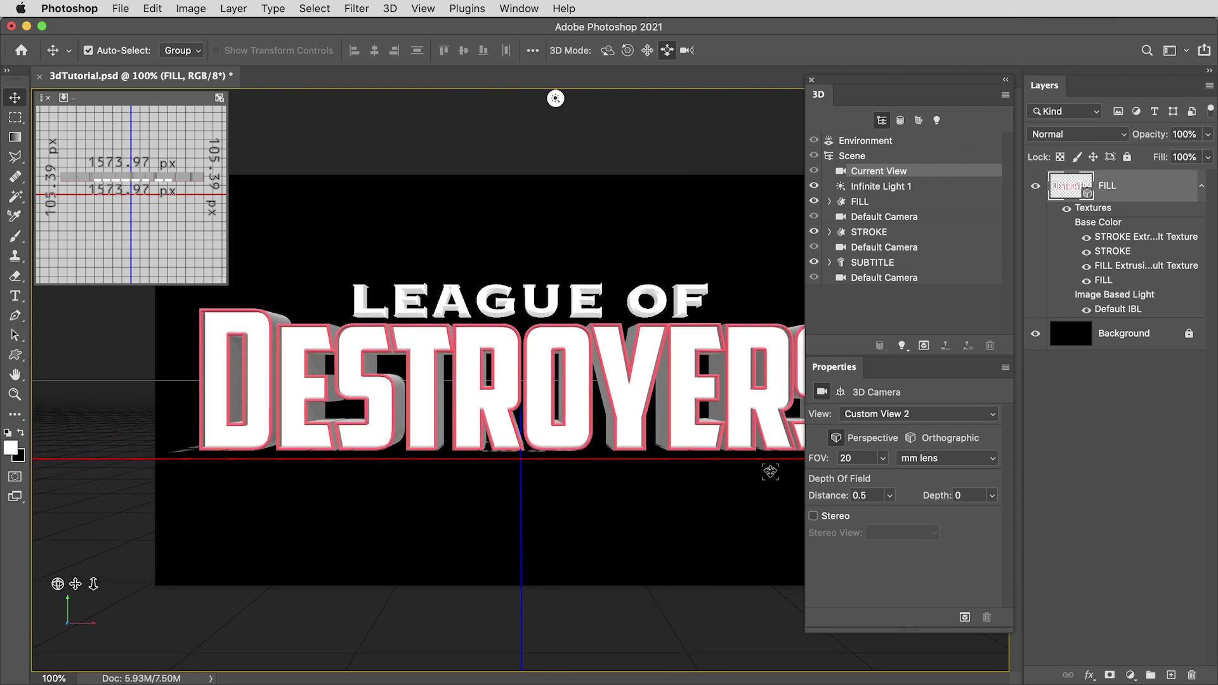
click(607, 51)
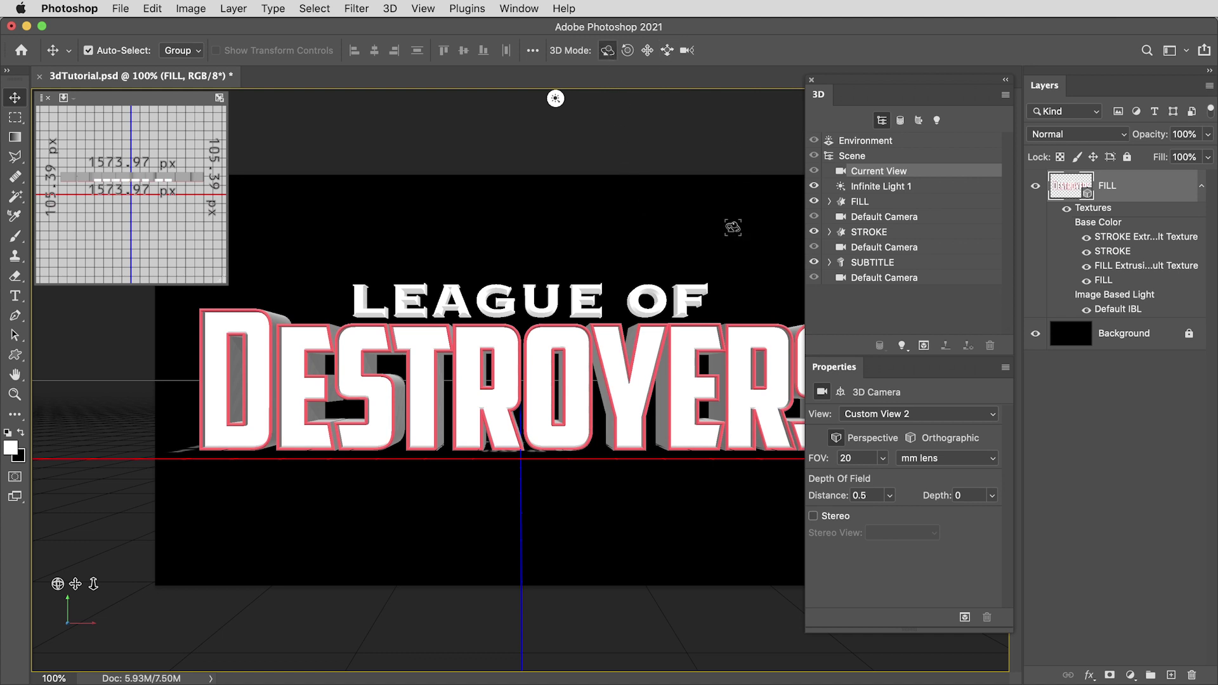
drag(648, 253, 646, 250)
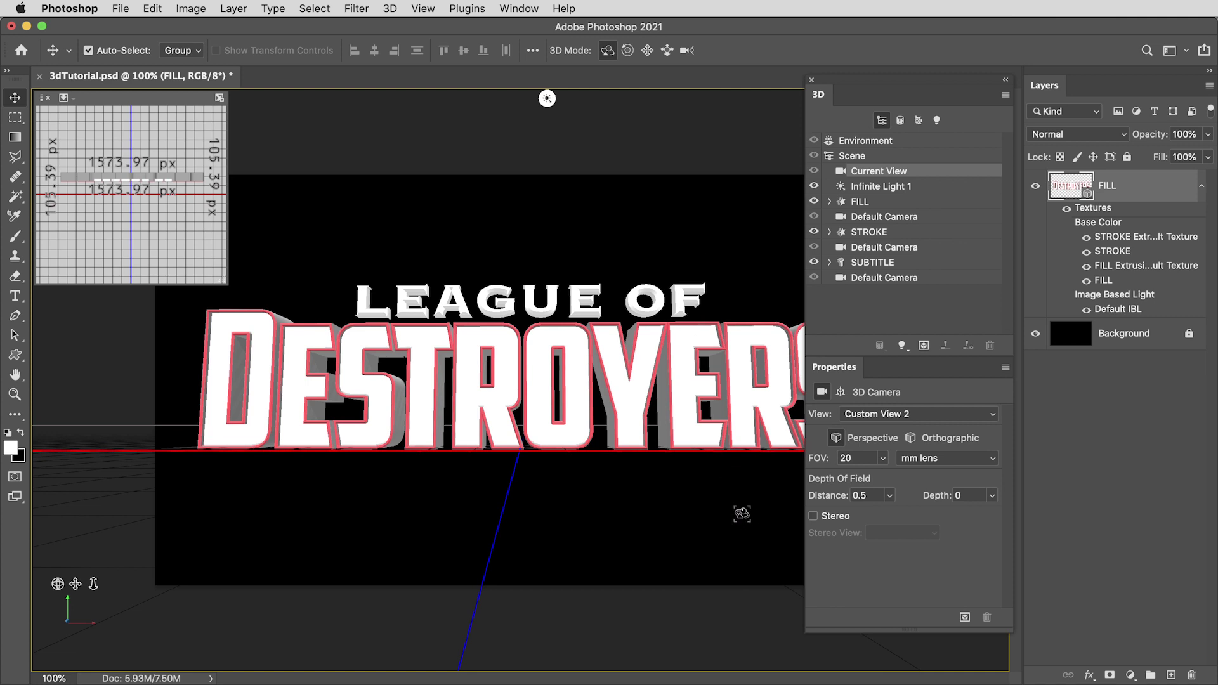
Step: Save the current camera position as a custom 3D view named MY VIEW
click(892, 420)
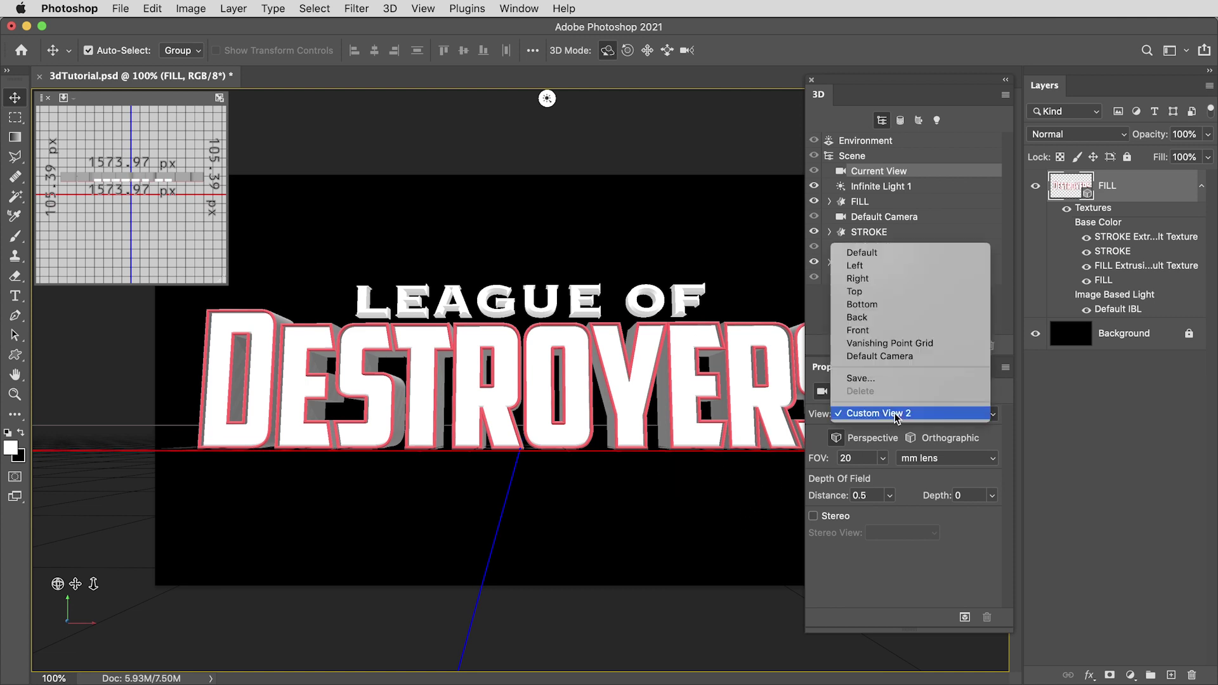
click(862, 379)
text(MY VIEW)
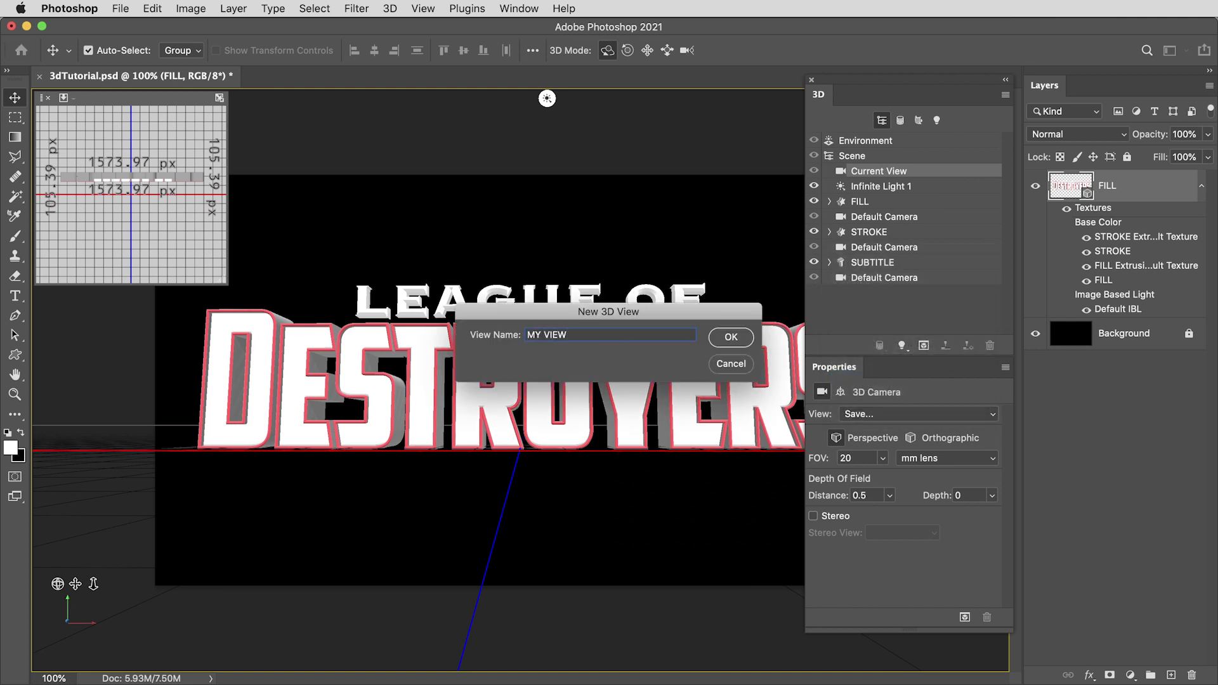
key(Return)
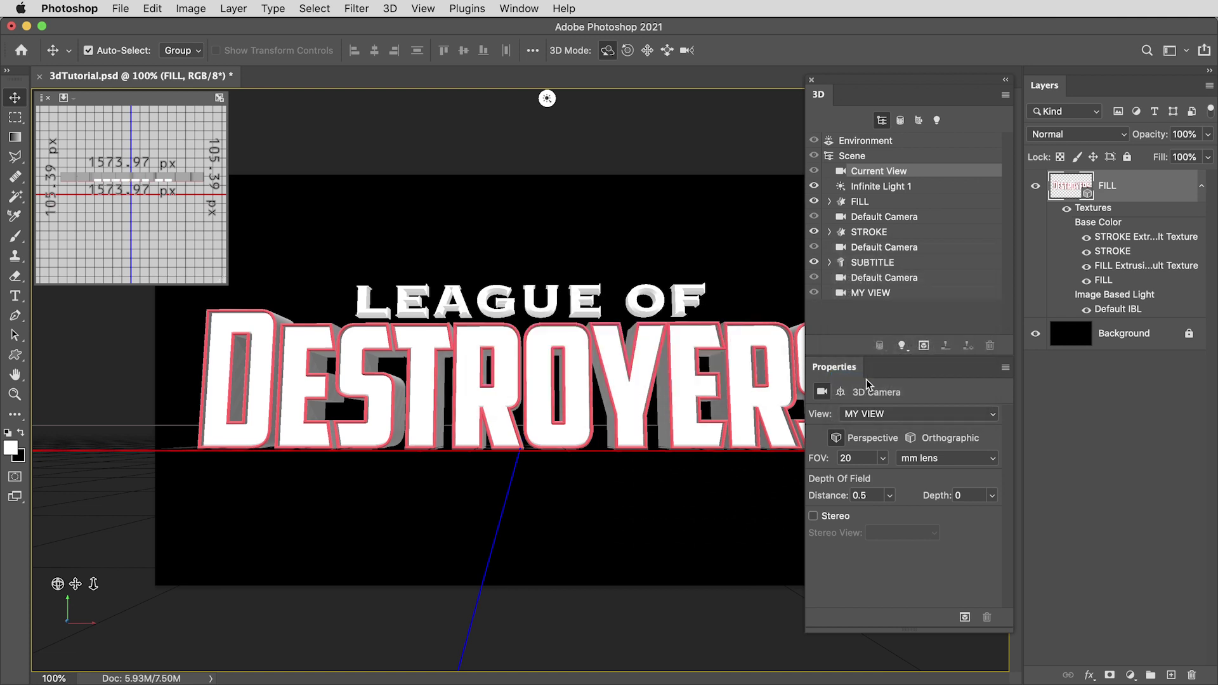
Step: From a side angle, push the STROKE mesh slightly back behind the FILL mesh and return the camera to MY VIEW
drag(490, 302, 658, 324)
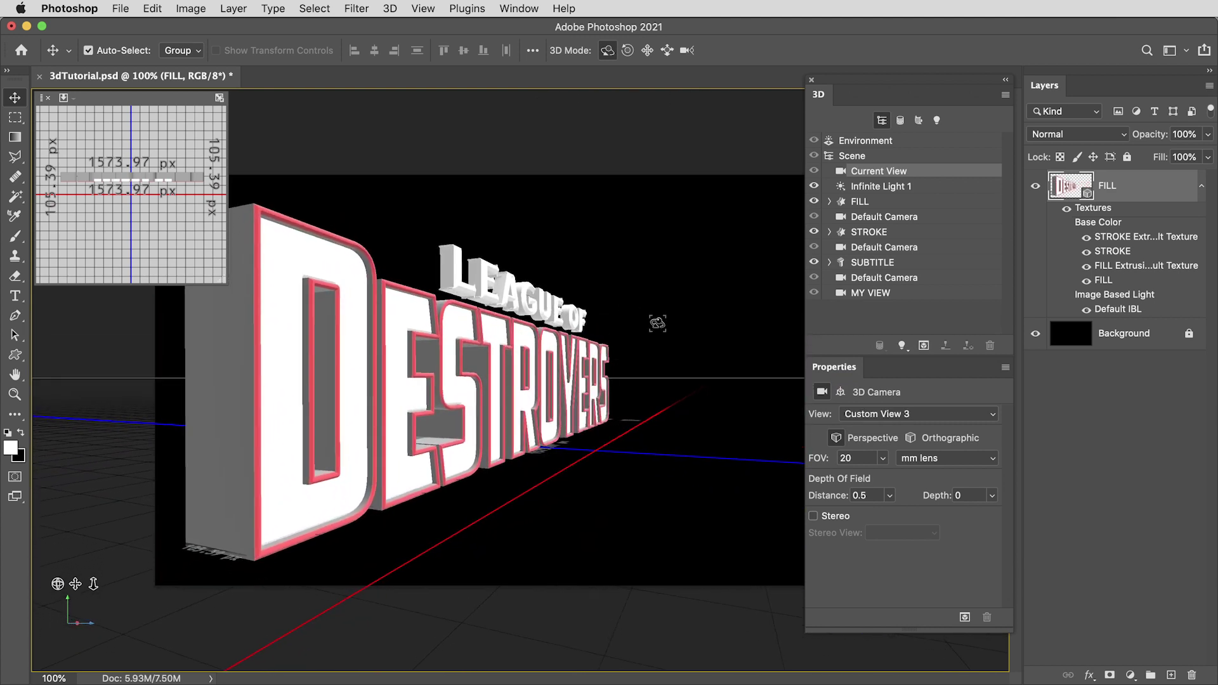
click(875, 415)
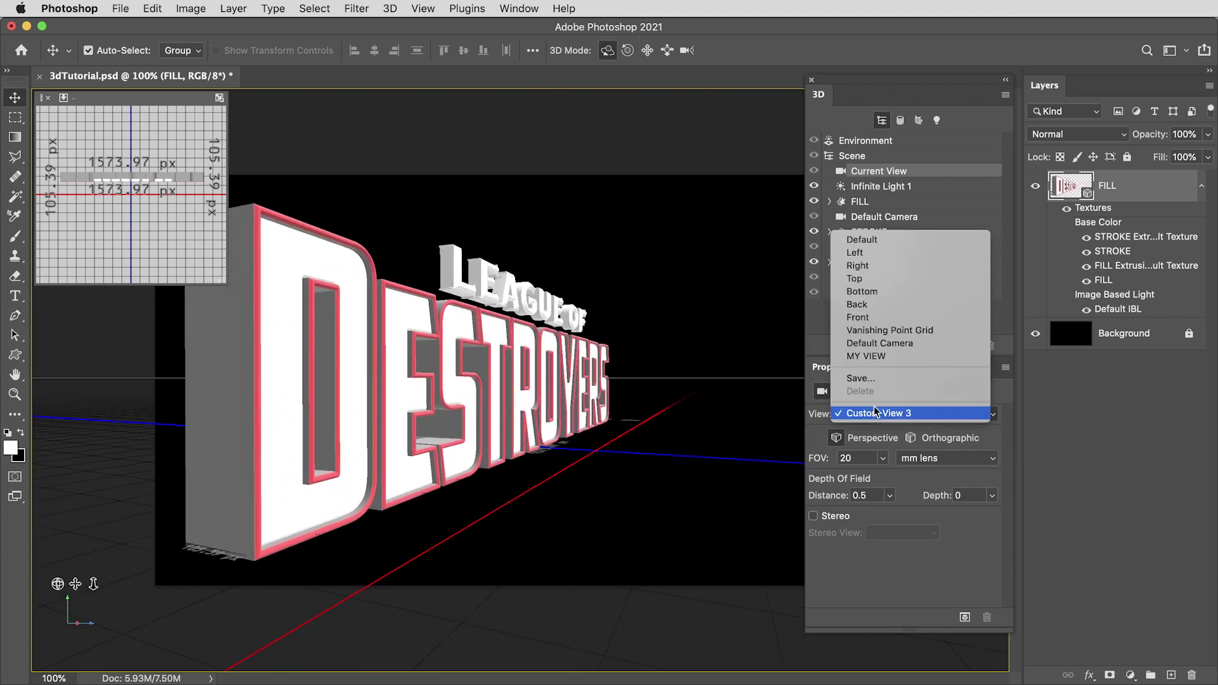
click(867, 358)
click(880, 231)
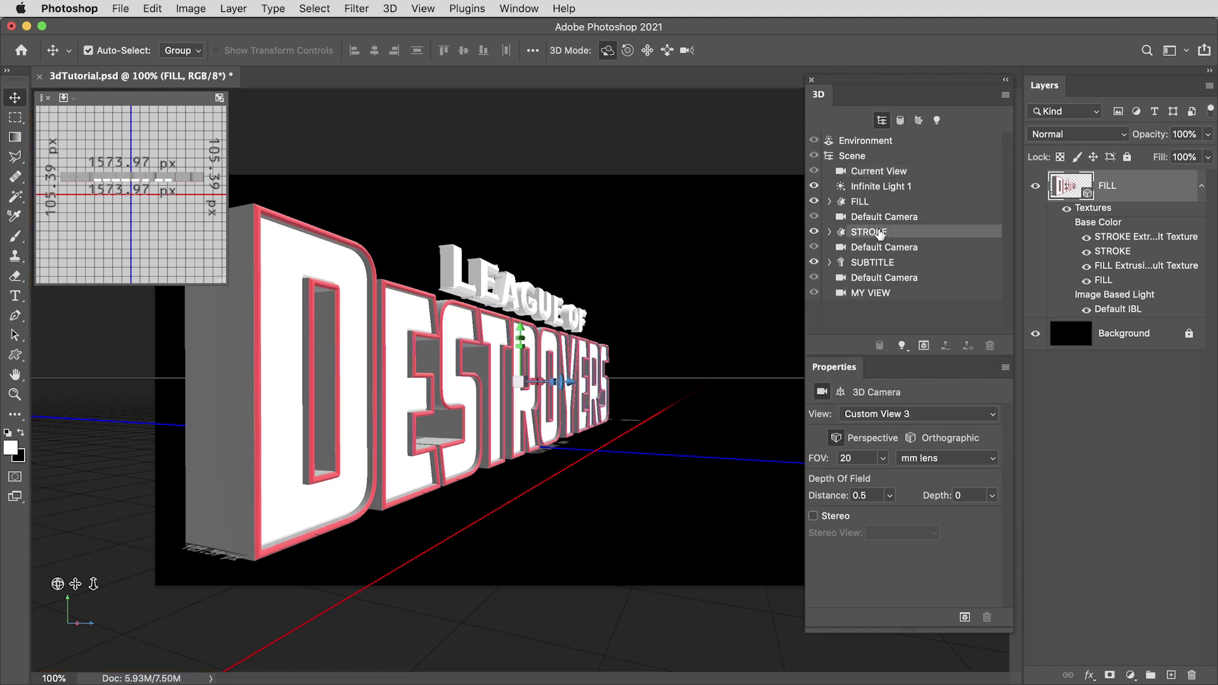
drag(573, 380, 533, 374)
click(865, 171)
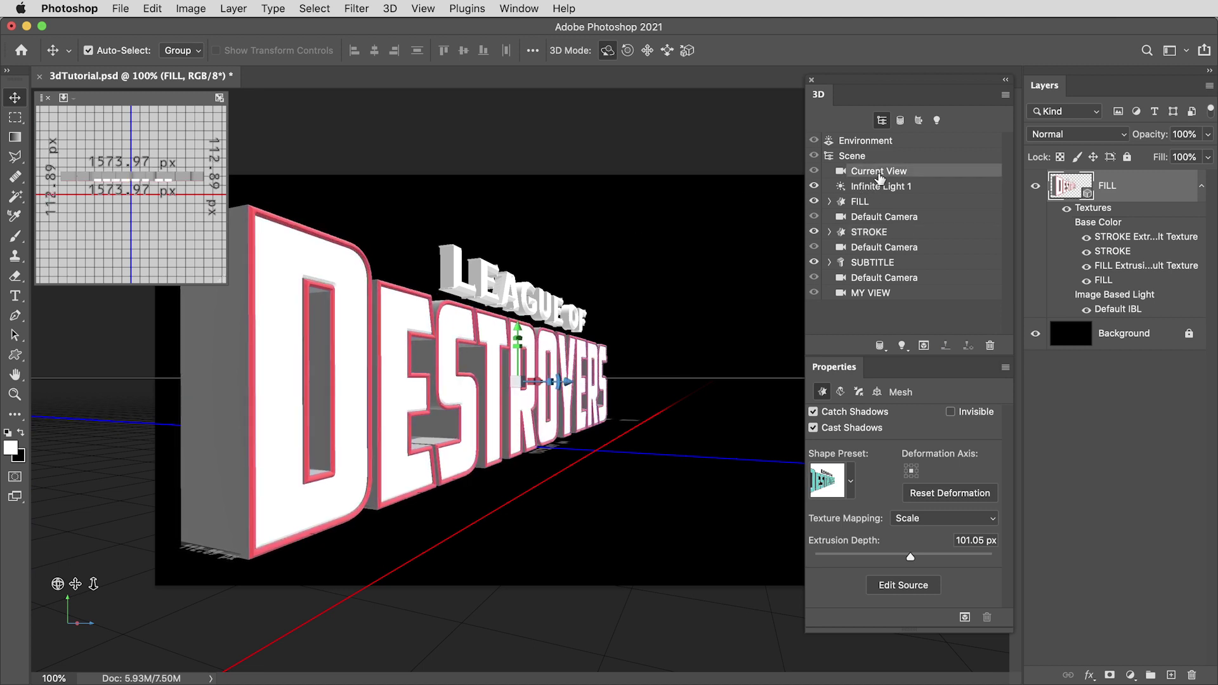
click(933, 416)
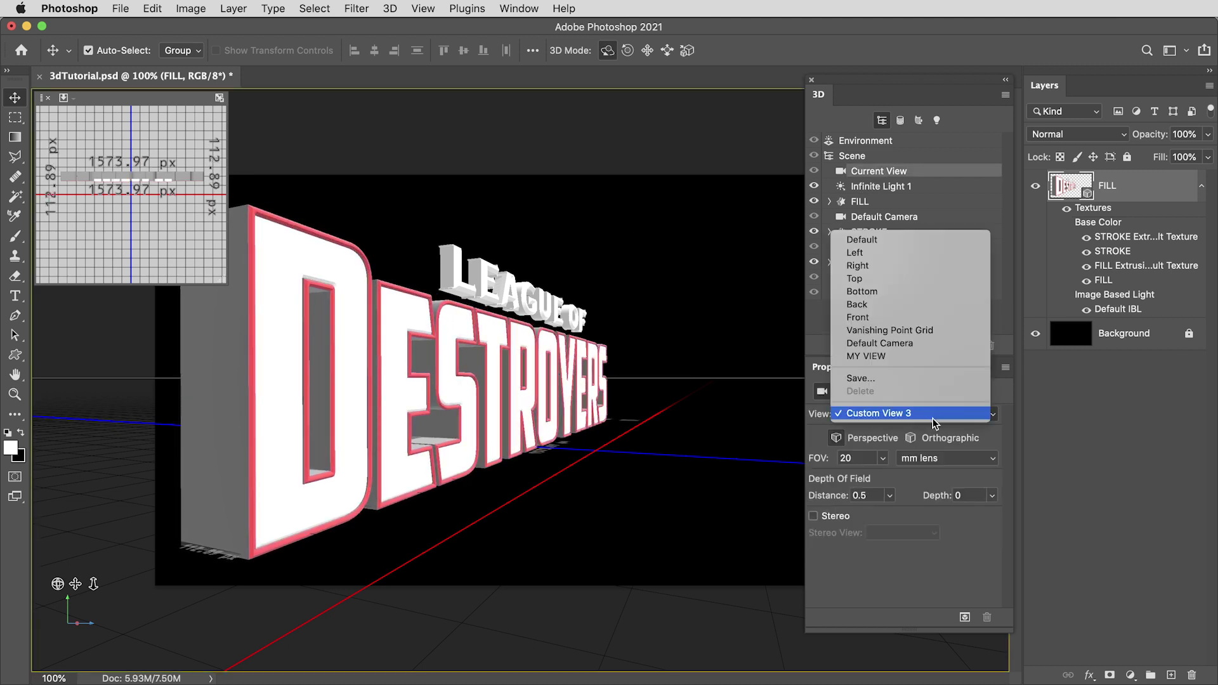
click(893, 356)
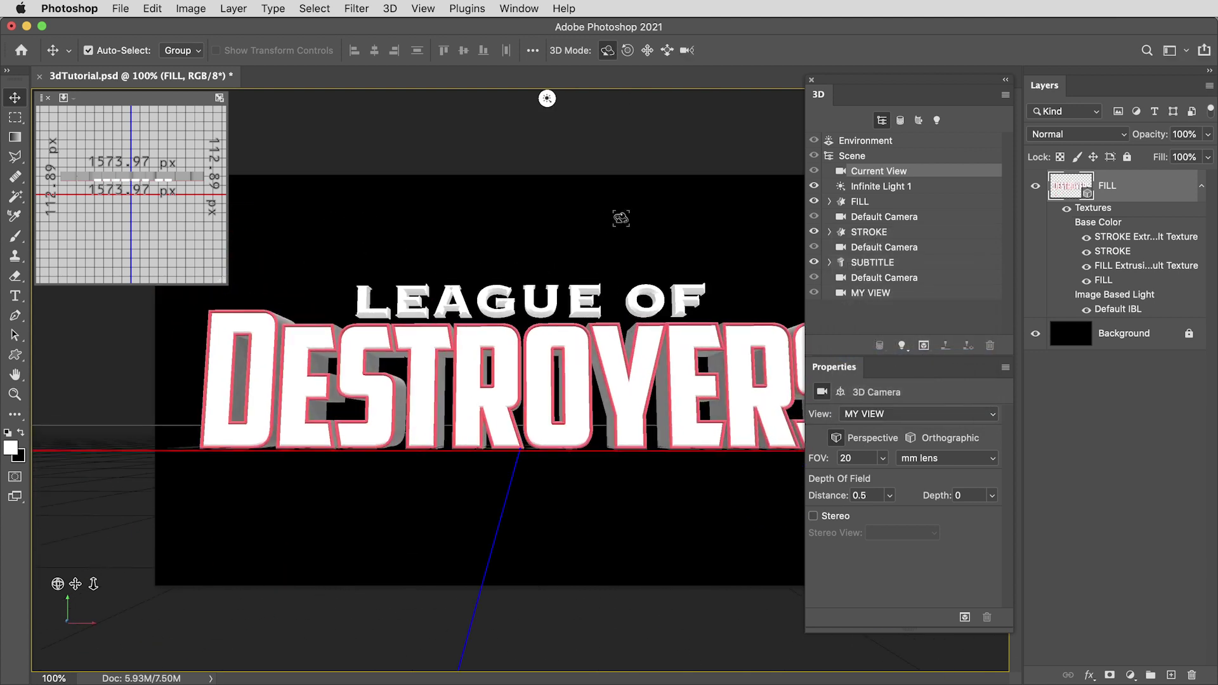
Step: Switch to the Rectangular Marquee tool and render the 3D scene from MY VIEW
key(m)
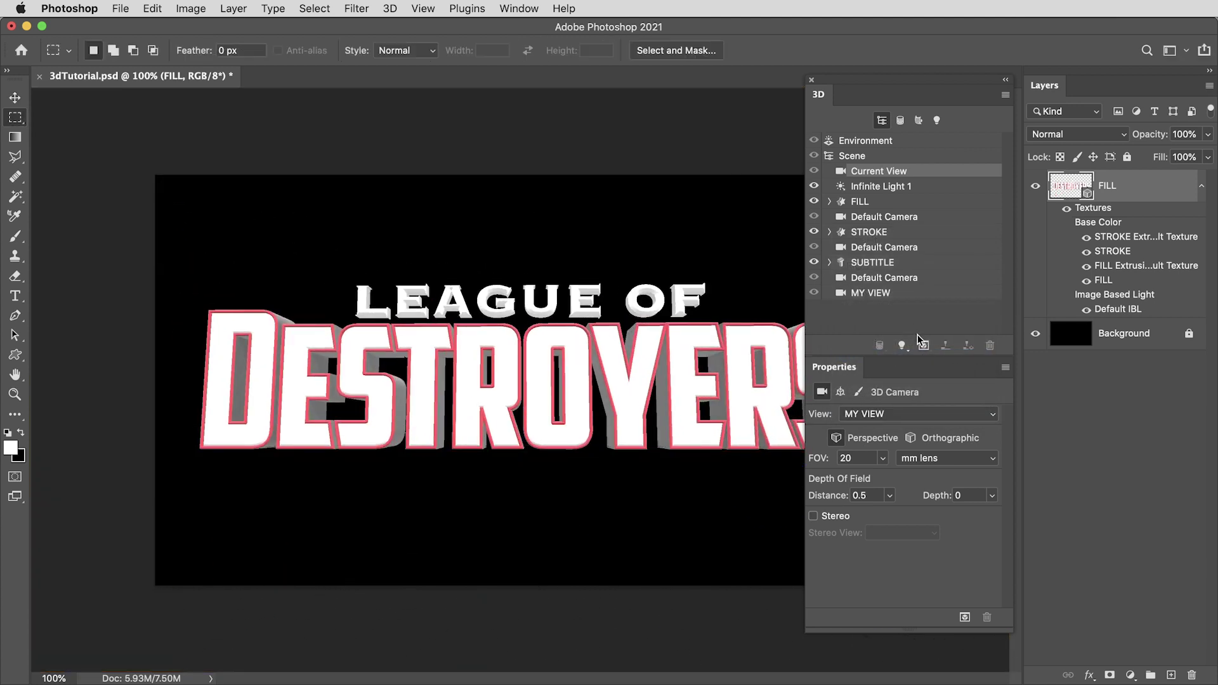
click(923, 345)
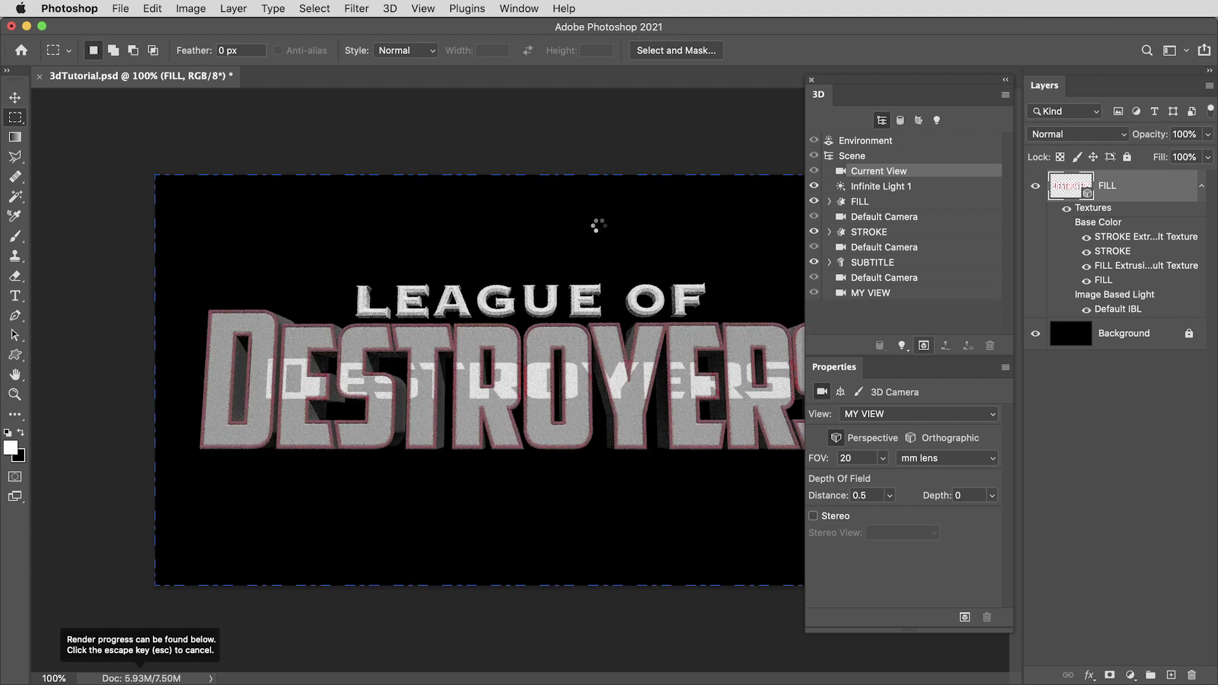
key(super+equal)
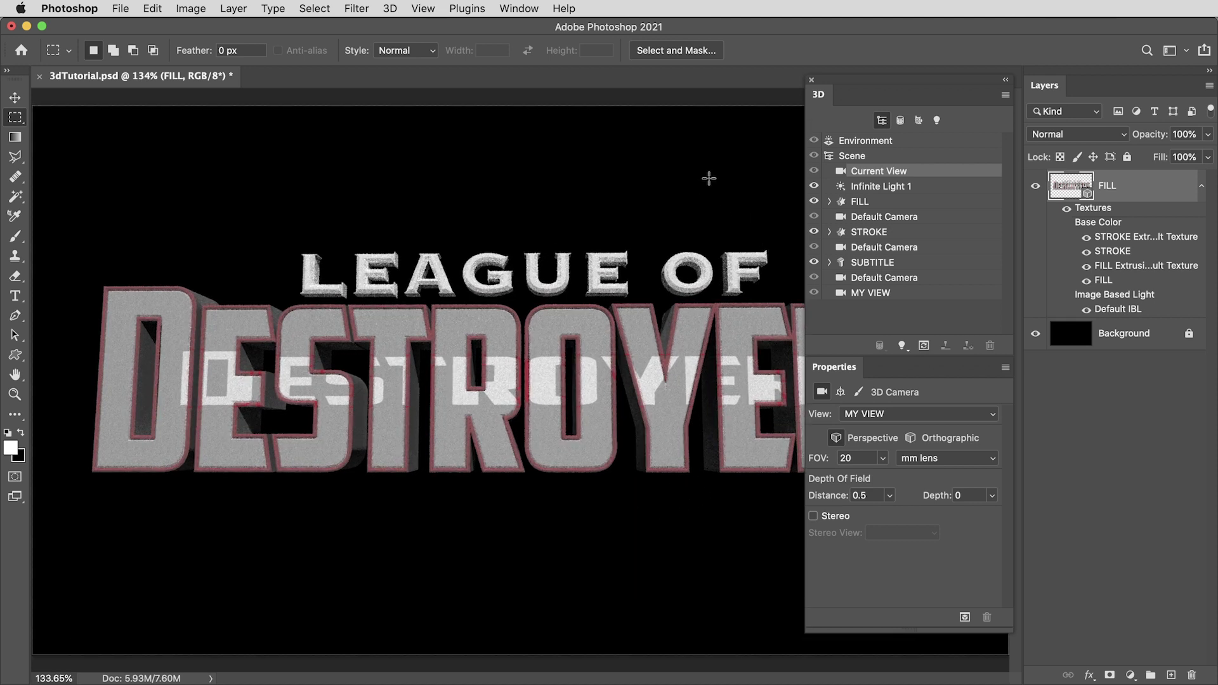
Step: List only the scene's materials and hide the FILL extrusion plus every back bevel and back inflation material
click(918, 121)
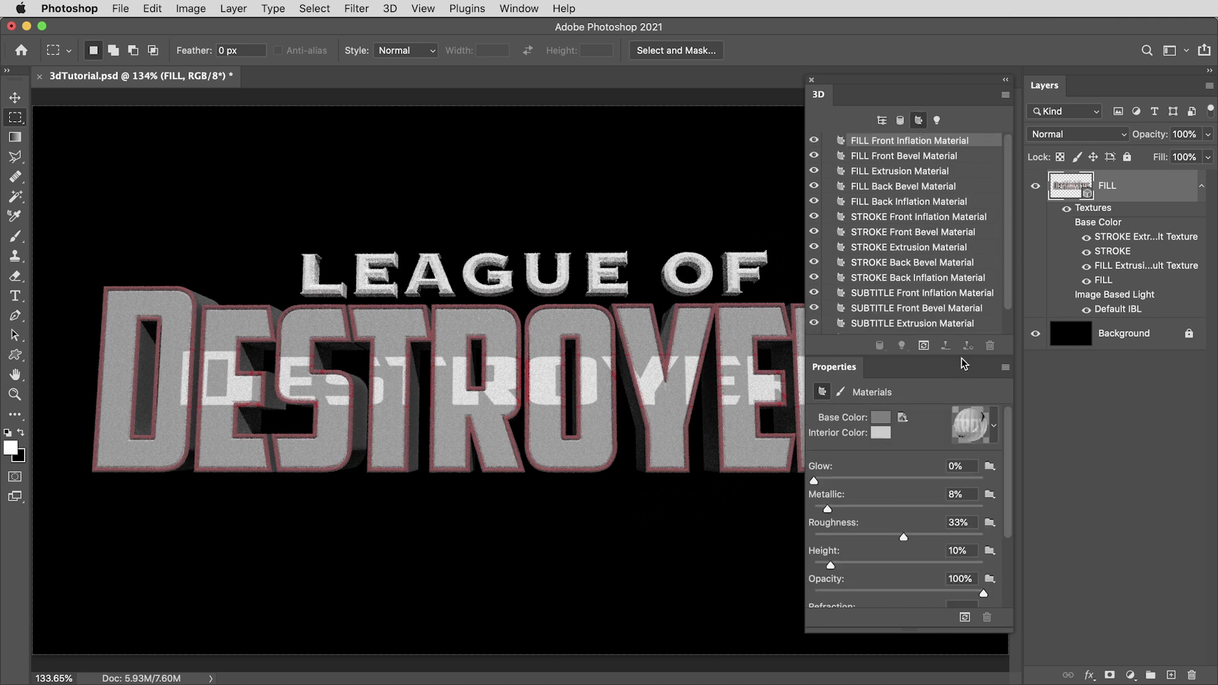
drag(962, 356, 959, 386)
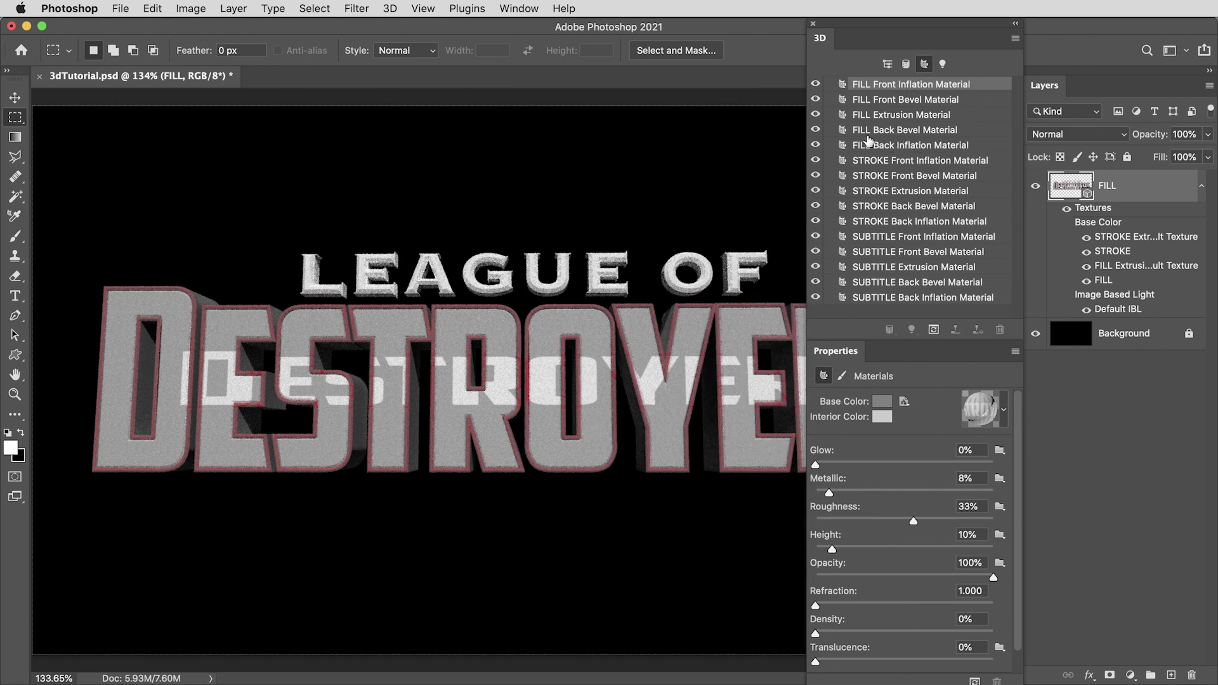
click(816, 131)
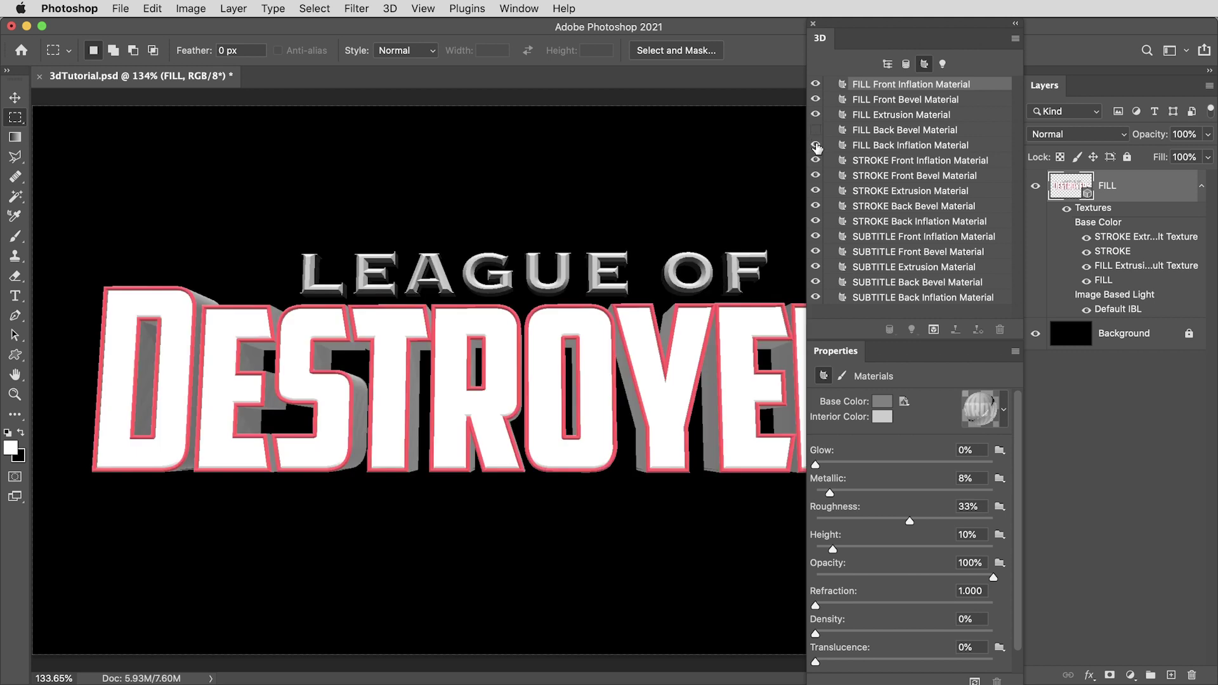
click(816, 145)
click(816, 206)
click(817, 299)
click(816, 115)
Step: Check the base colour of the SUBTITLE and FILL front inflation materials and render the scene again
click(900, 238)
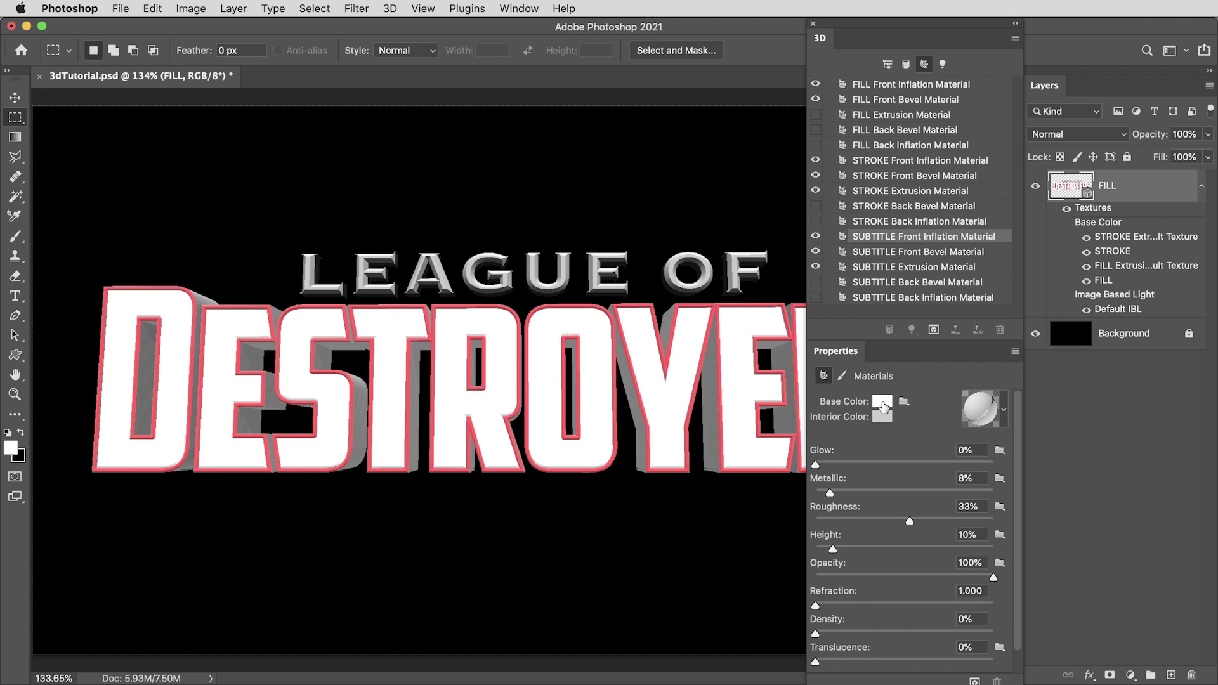
click(882, 87)
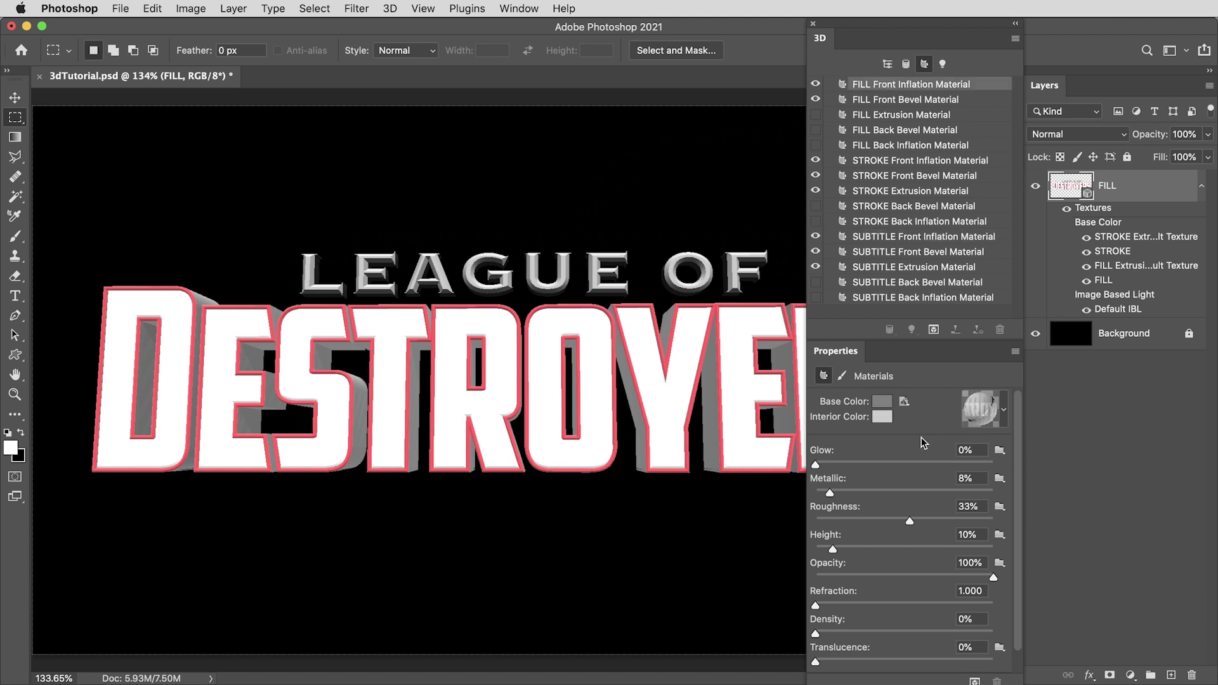
click(905, 403)
click(923, 405)
click(934, 329)
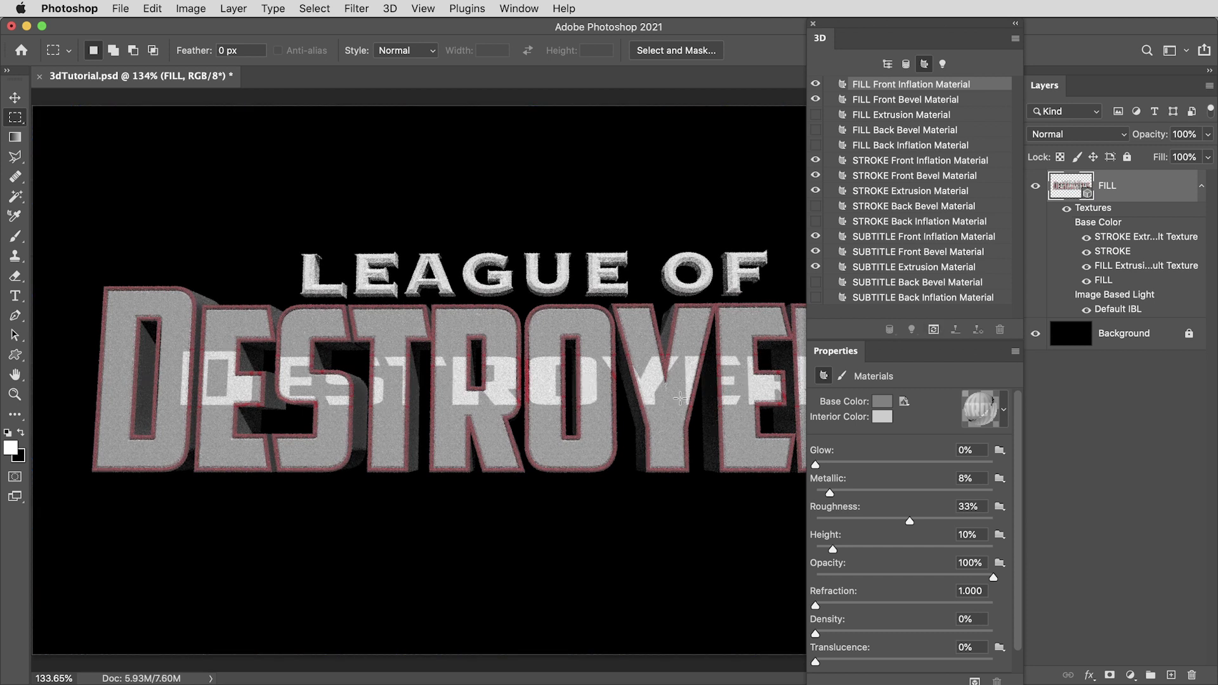
Step: Remove the base colour texture from the visible FILL front materials and STROKE front and extrusion materials, and render the scene
click(905, 402)
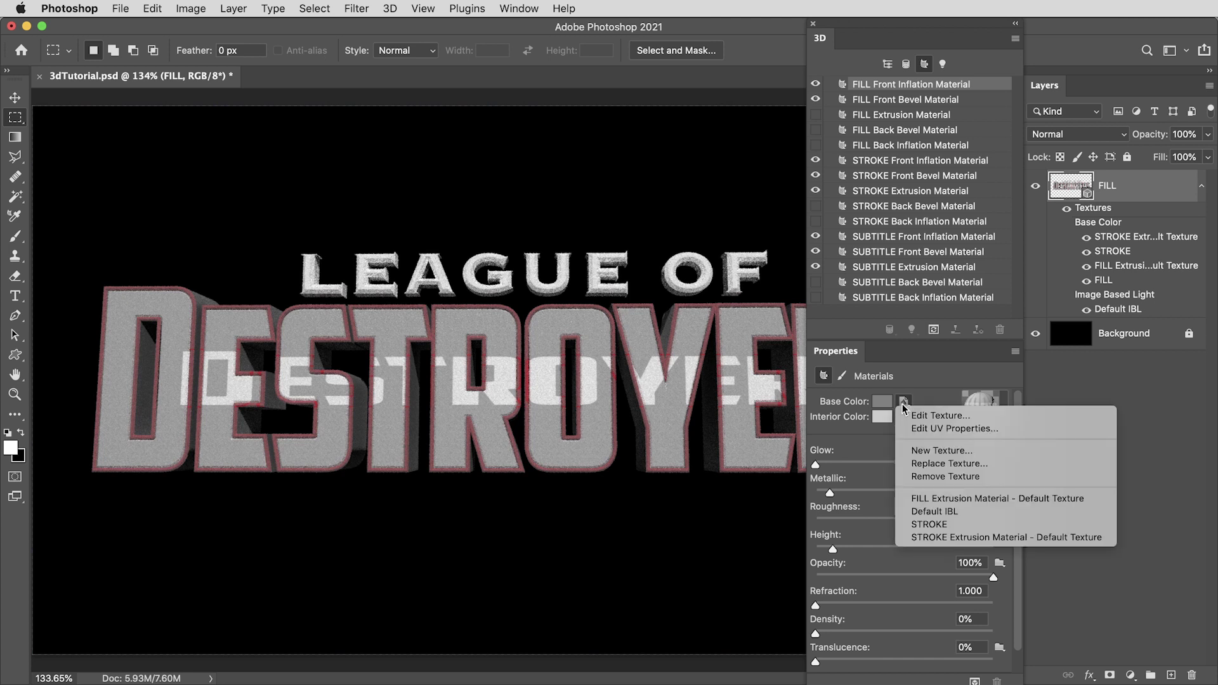
click(907, 403)
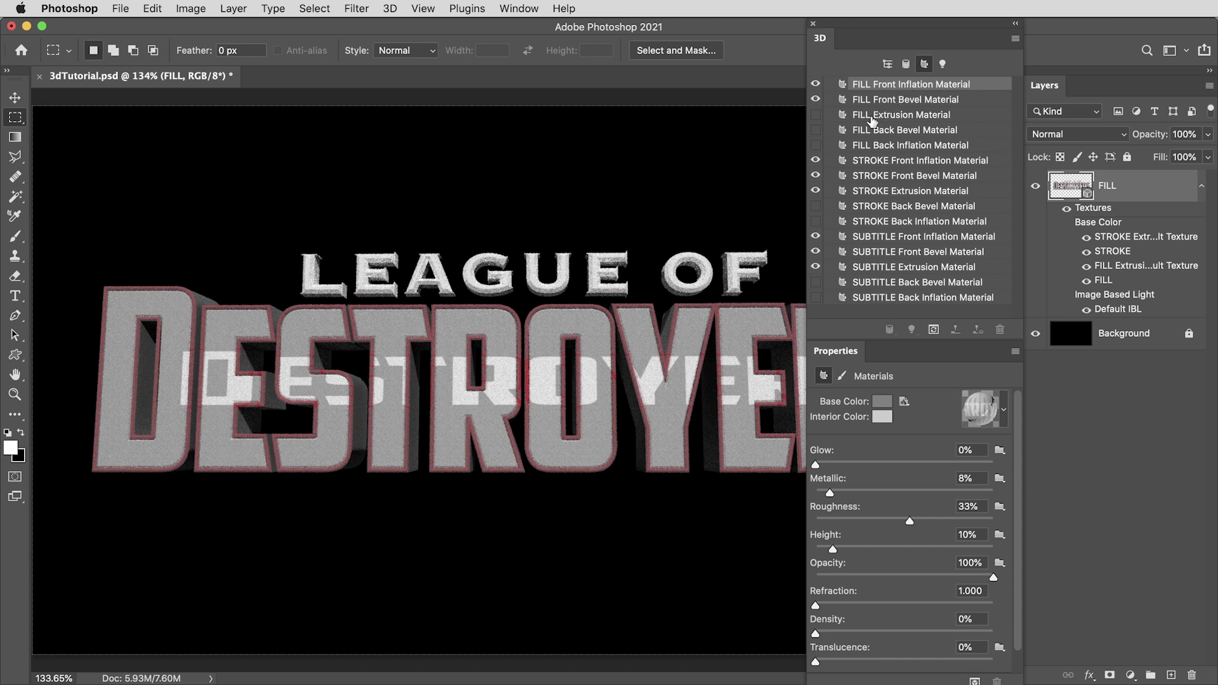
shift+click(885, 101)
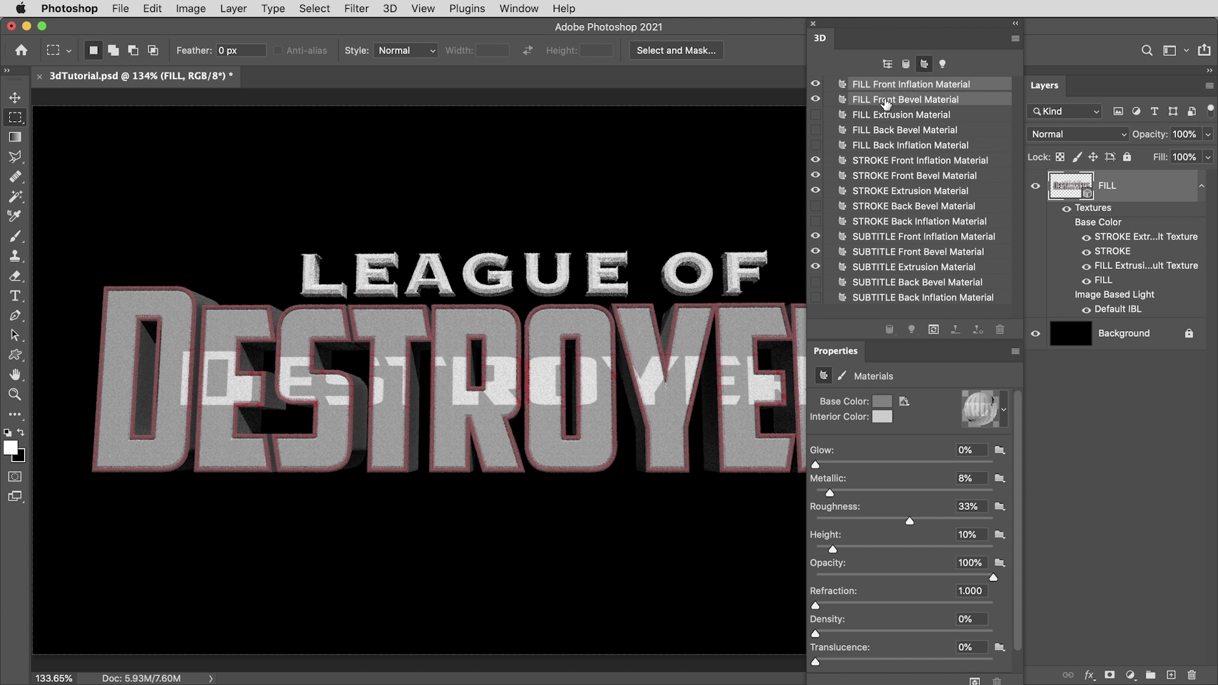
super+click(890, 162)
super+click(892, 176)
super+click(897, 192)
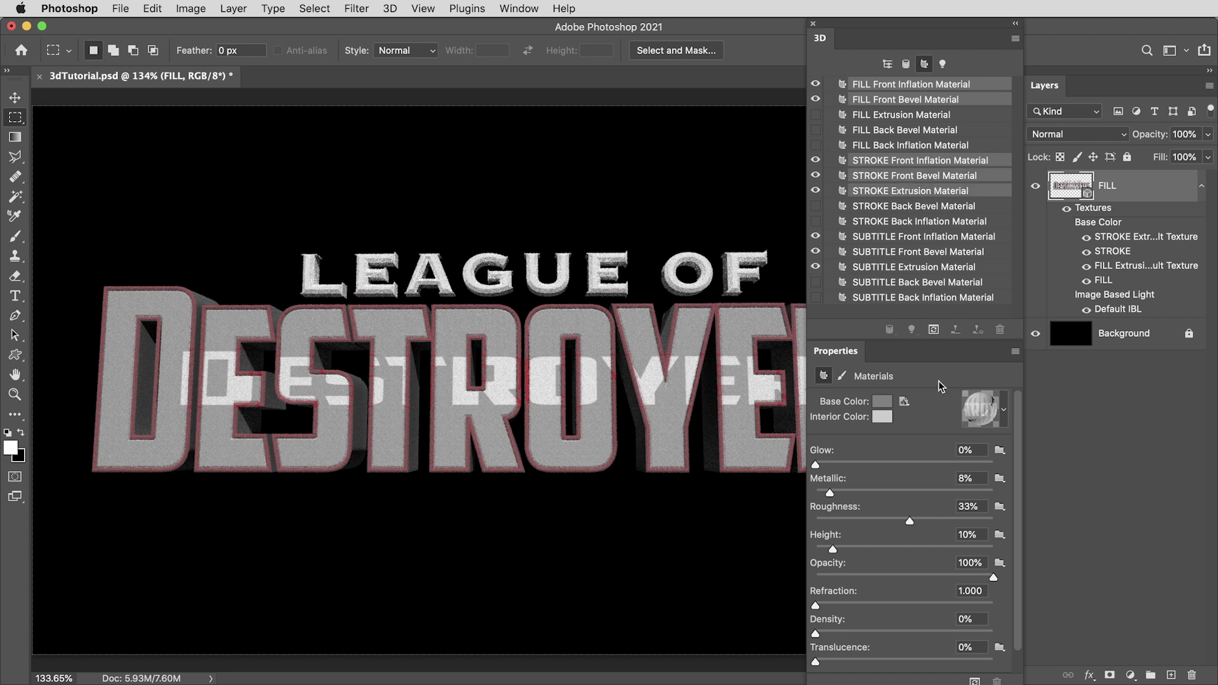
click(904, 402)
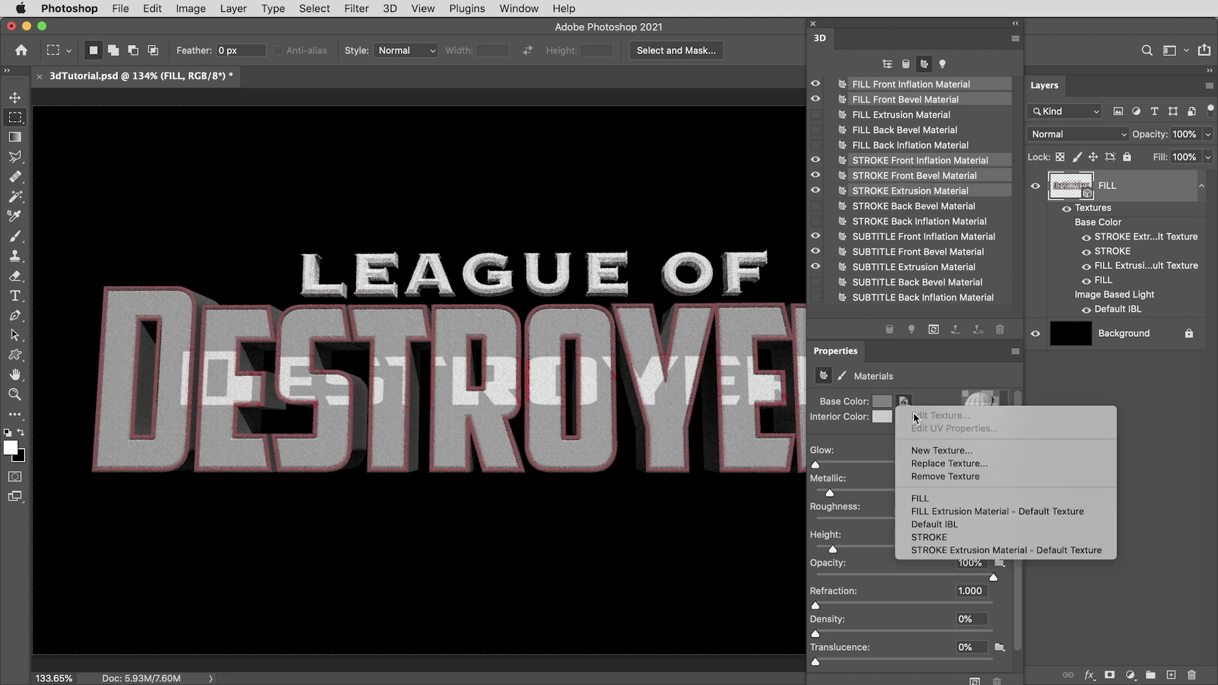
click(932, 478)
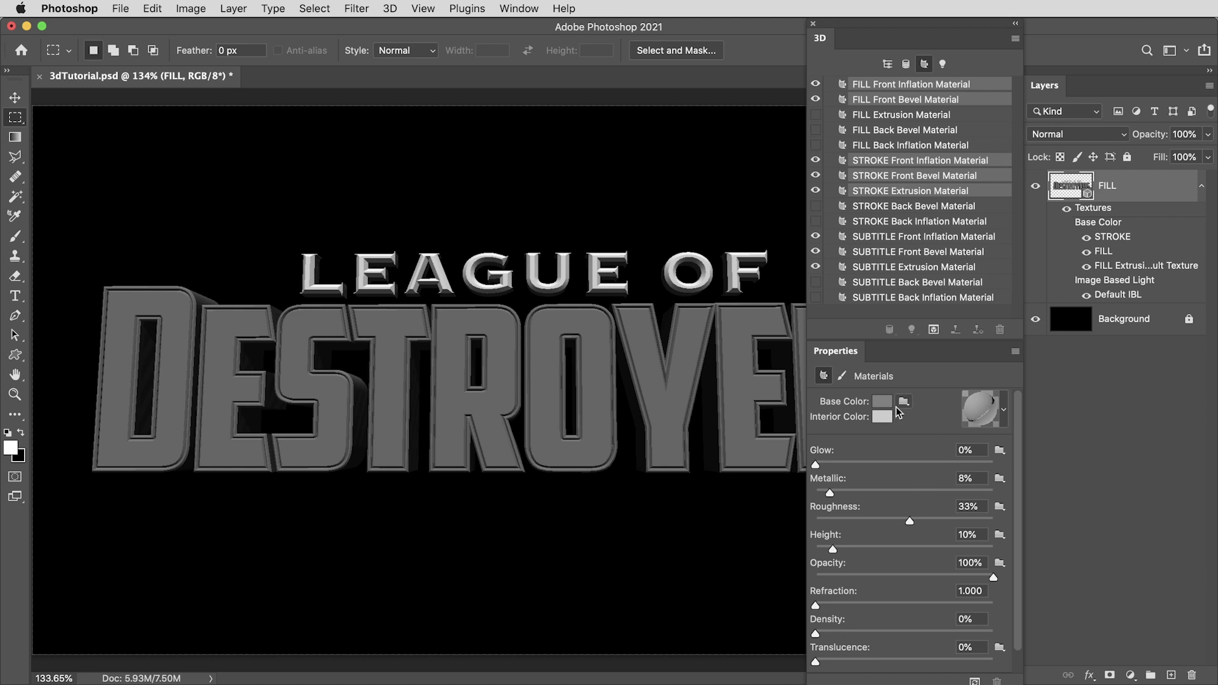
click(934, 329)
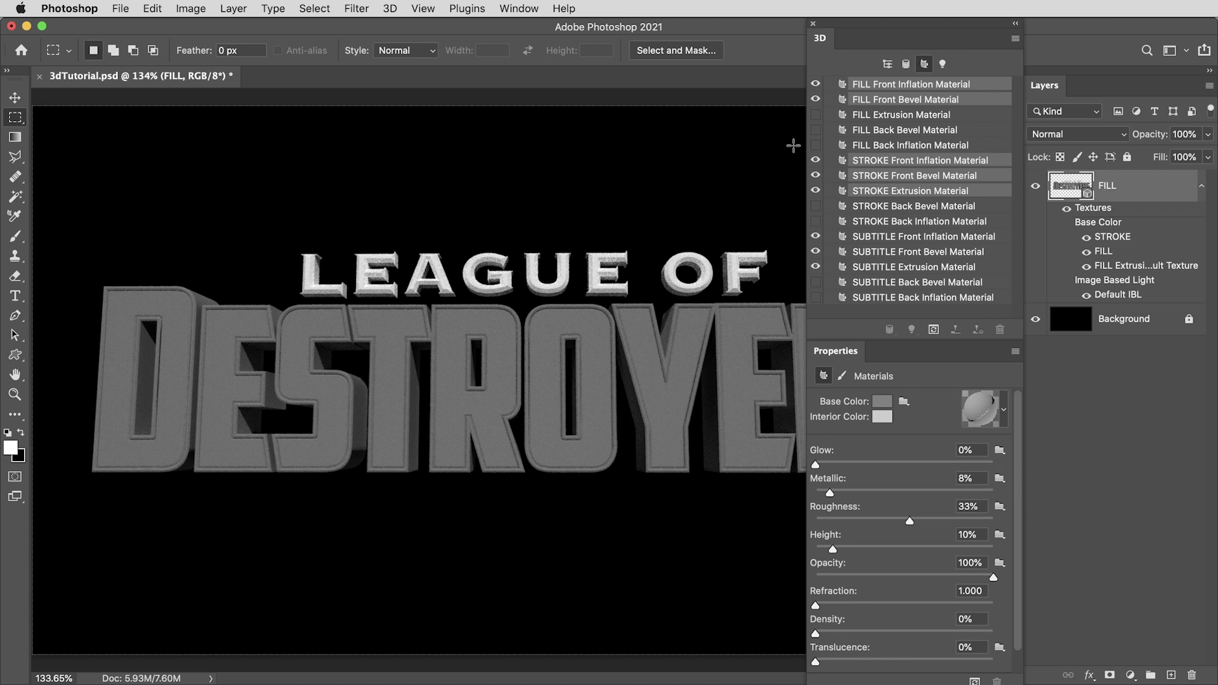
Step: Set the base colour of the STROKE and SUBTITLE front inflation, front bevel and extrusion materials to H 50, S 100, B 30
click(886, 162)
shift+click(885, 178)
shift+click(885, 192)
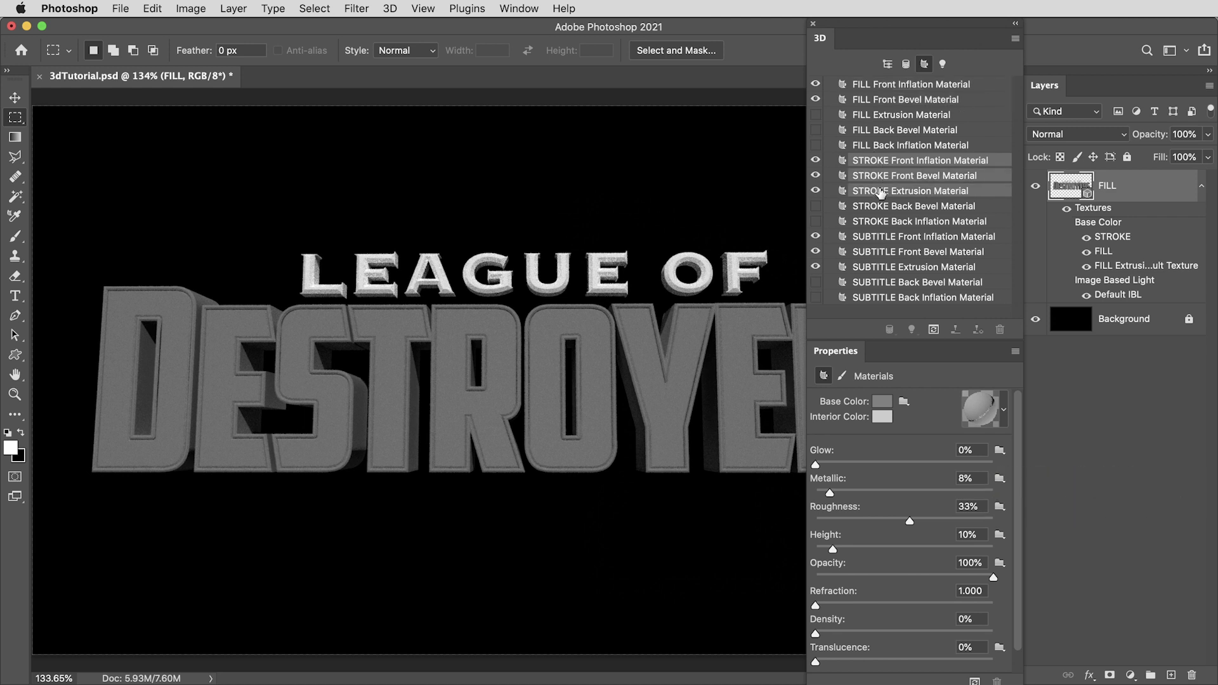
super+click(895, 237)
super+click(894, 252)
super+click(892, 267)
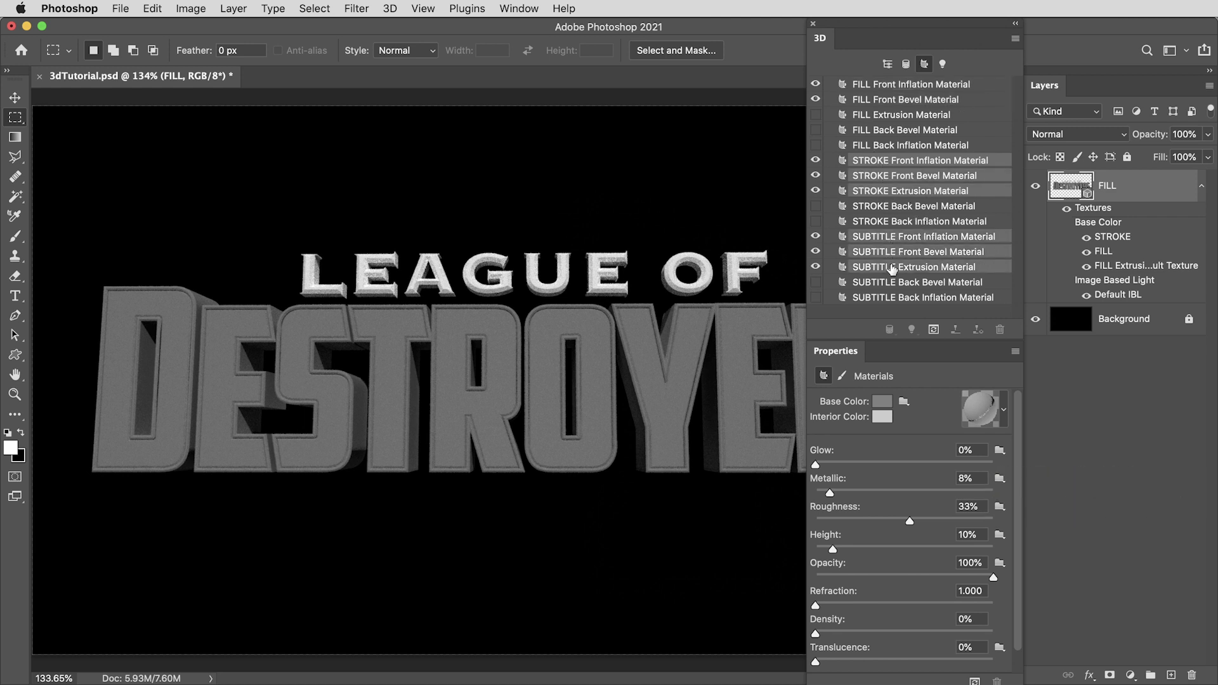
click(879, 402)
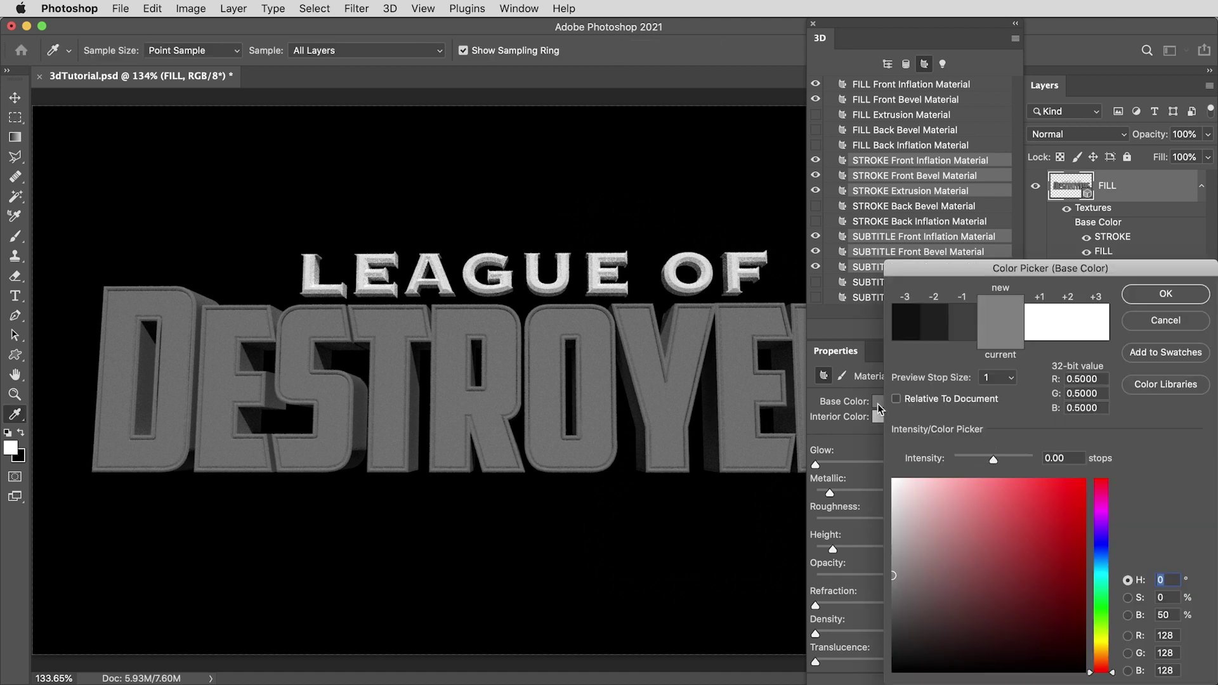
drag(1008, 273, 776, 183)
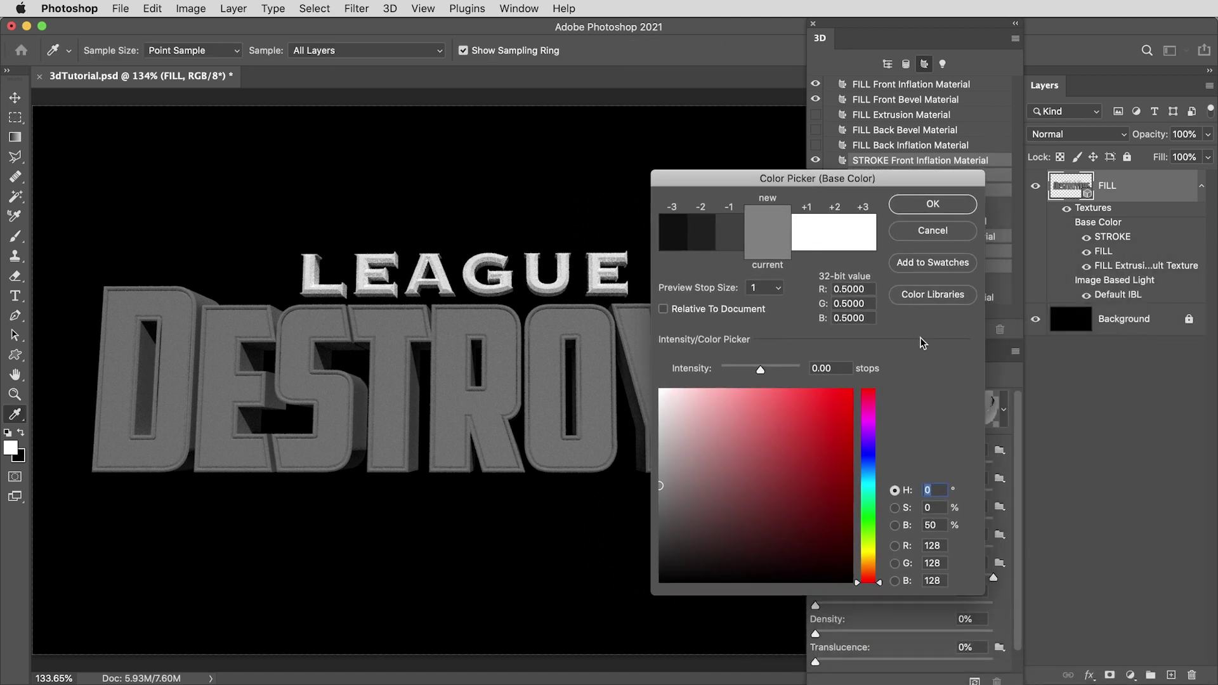
text(50)
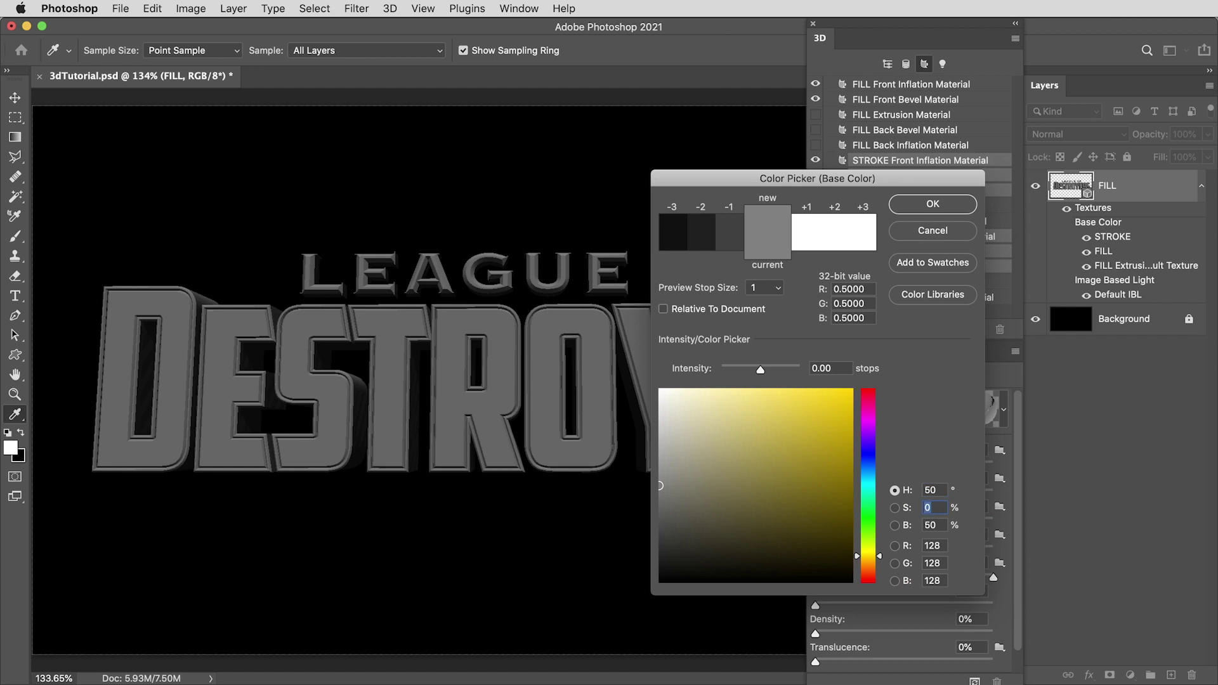
text(100)
text(30)
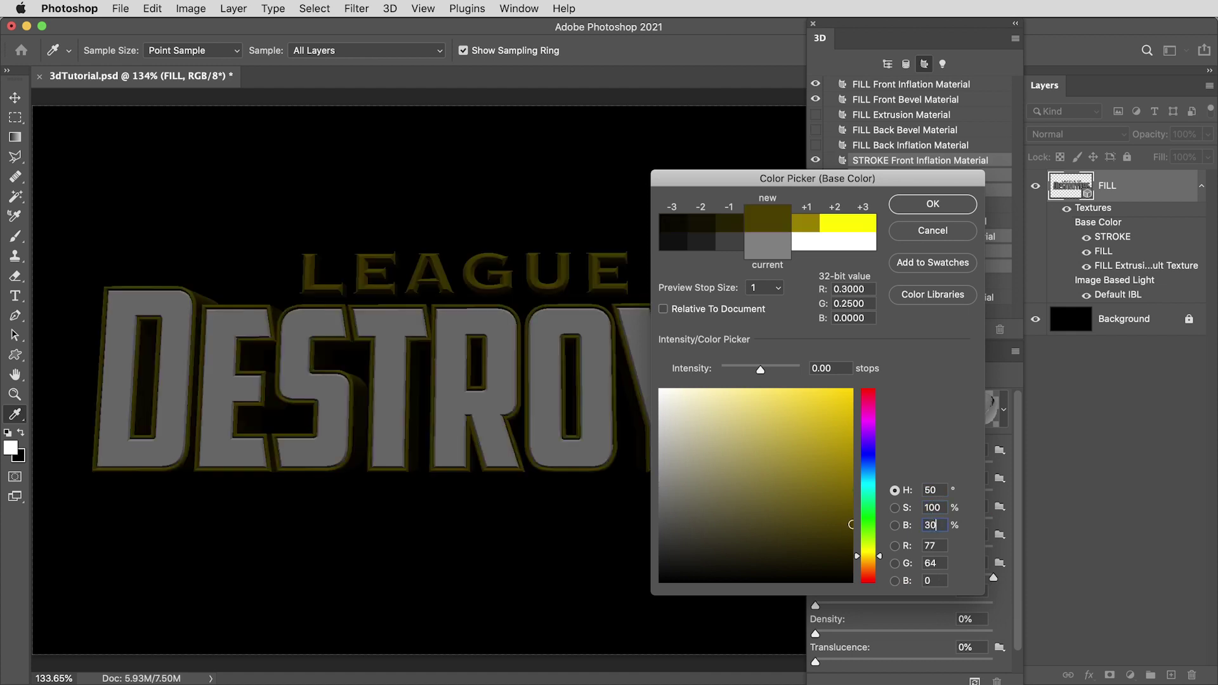
click(948, 205)
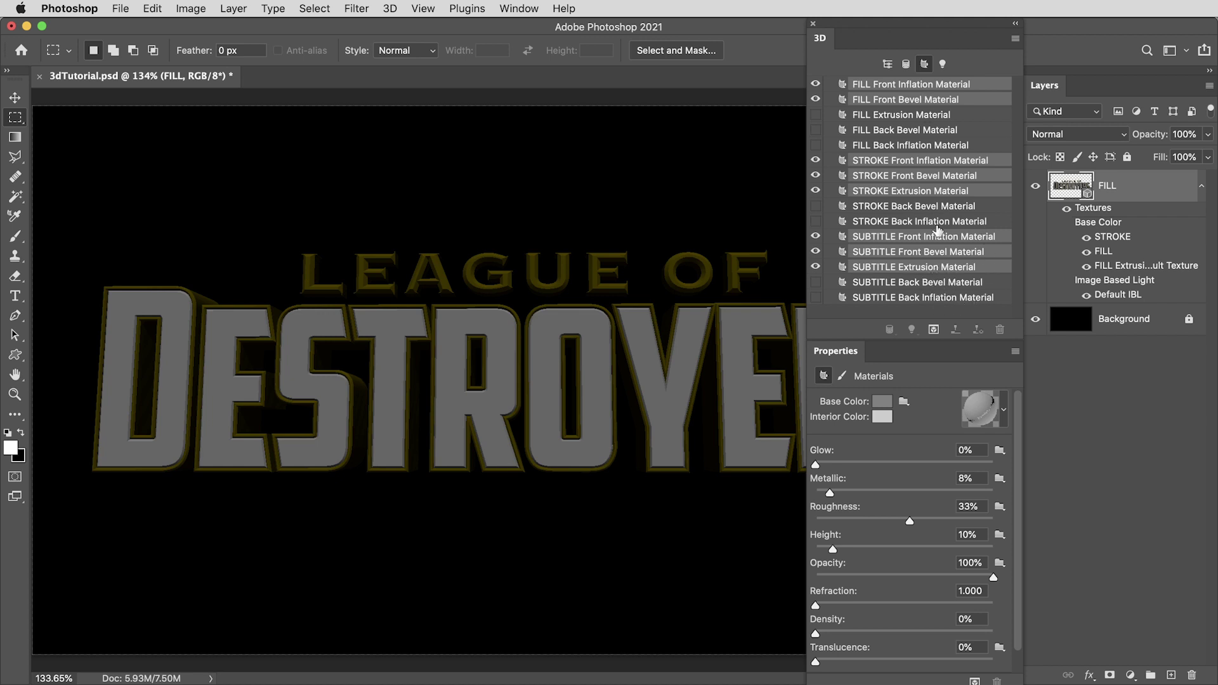
Step: Set Metallic to 100% on the STROKE and SUBTITLE front inflation, front bevel and extrusion materials and render the scene
click(938, 265)
click(882, 164)
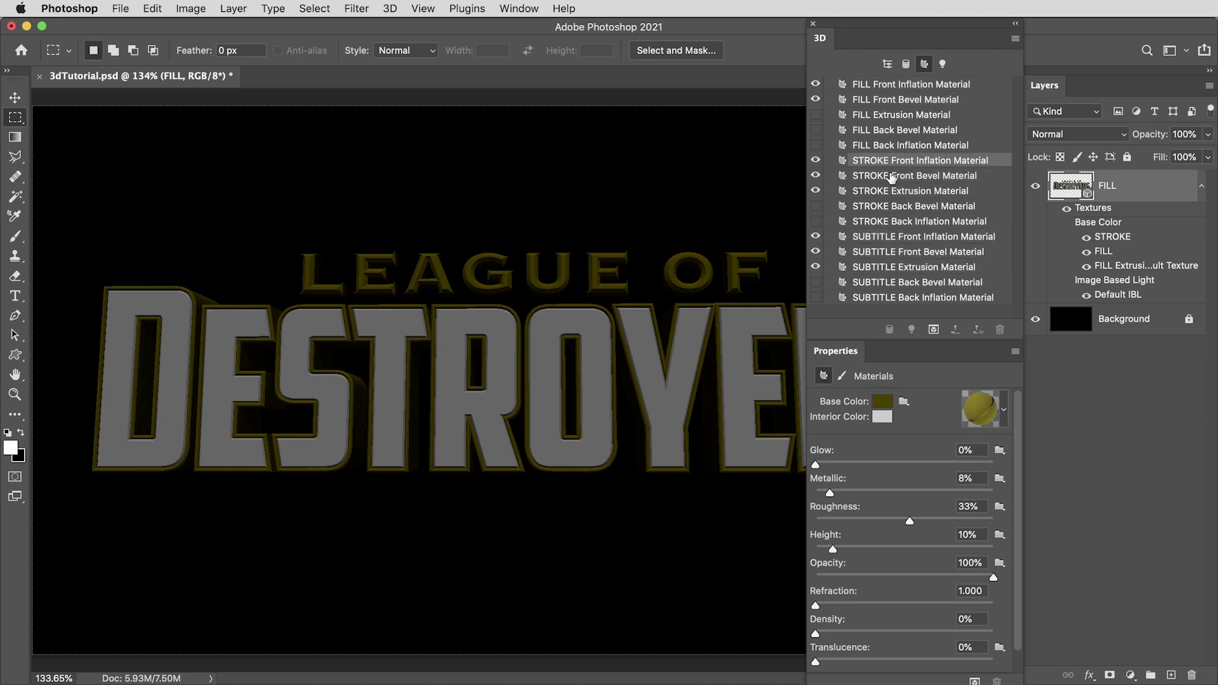
shift+click(891, 180)
super+click(891, 191)
super+click(884, 236)
super+click(880, 251)
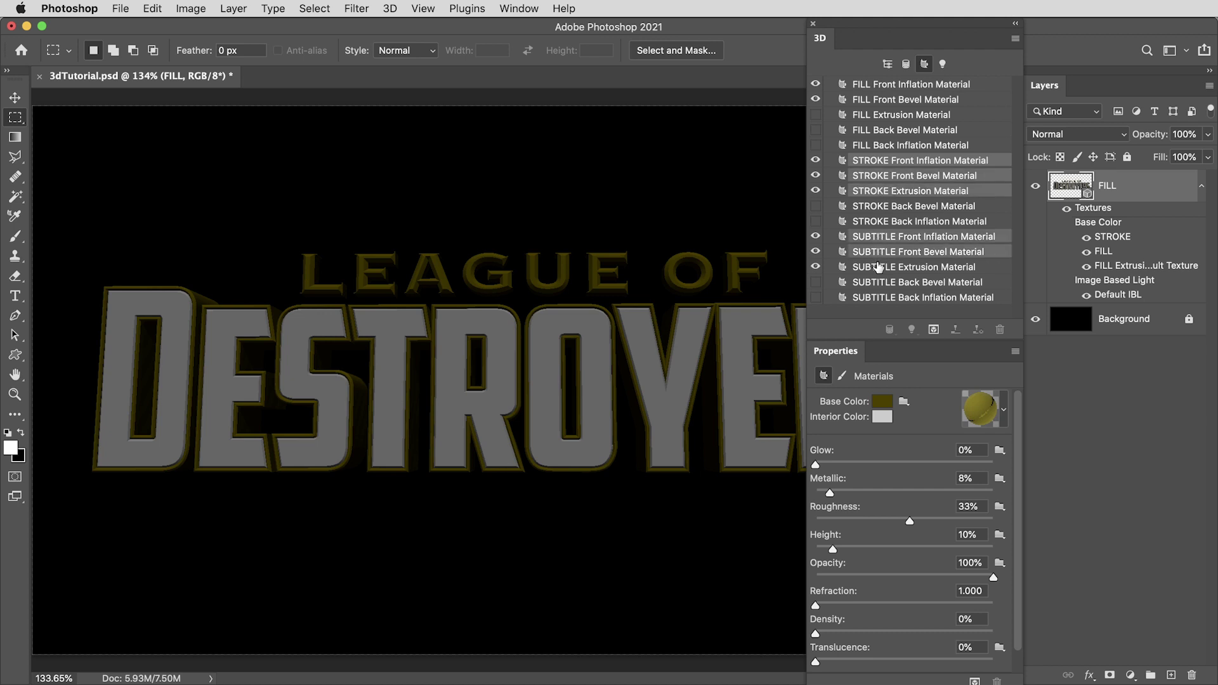
super+click(878, 266)
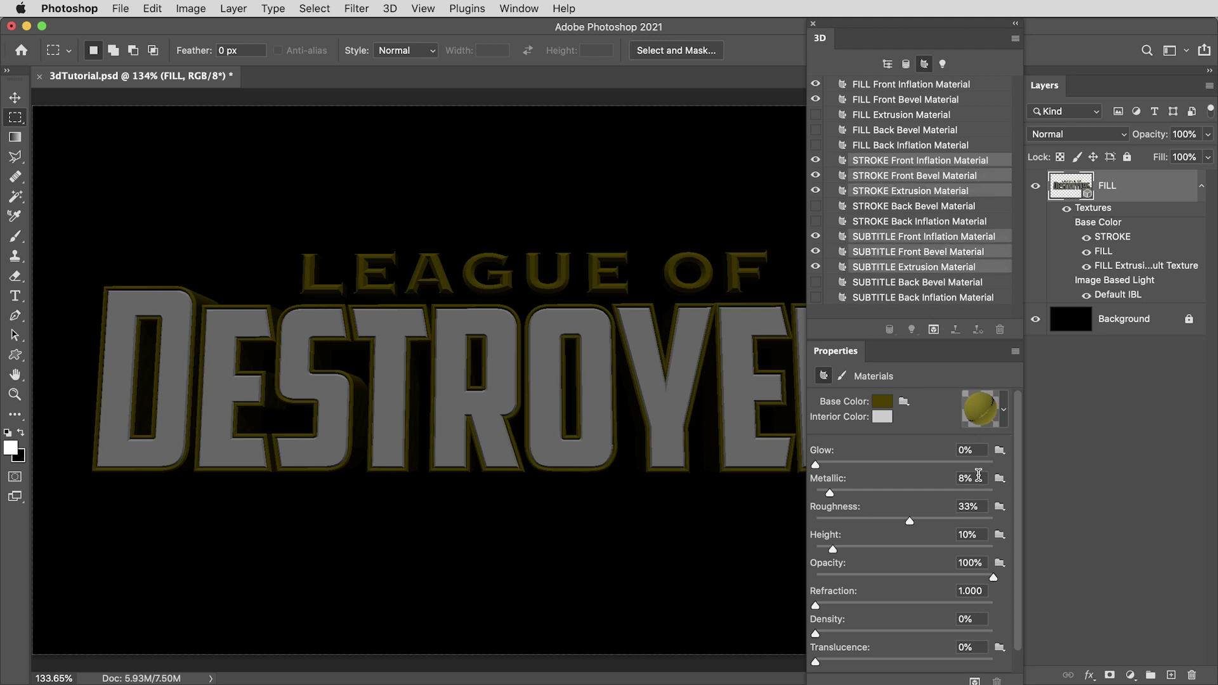
click(978, 476)
text(100)
key(Return)
click(934, 330)
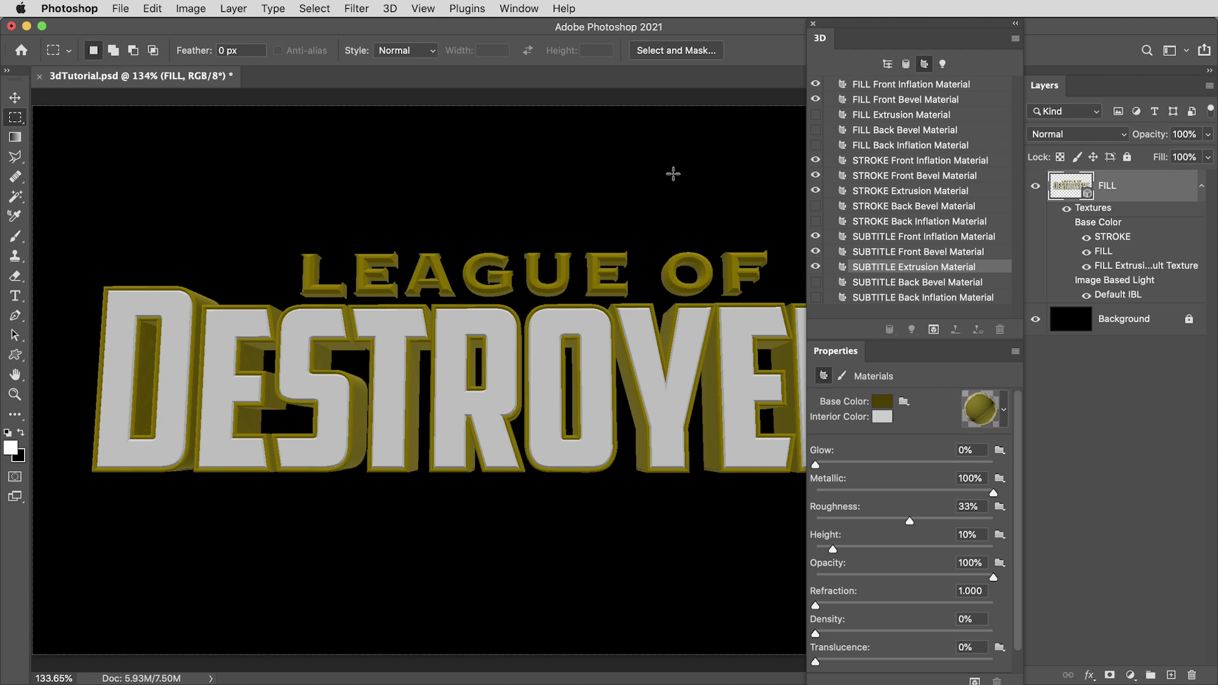
Step: Change the base colour of the FILL front inflation and front bevel materials to dark red and render the scene
click(869, 85)
shift+click(882, 99)
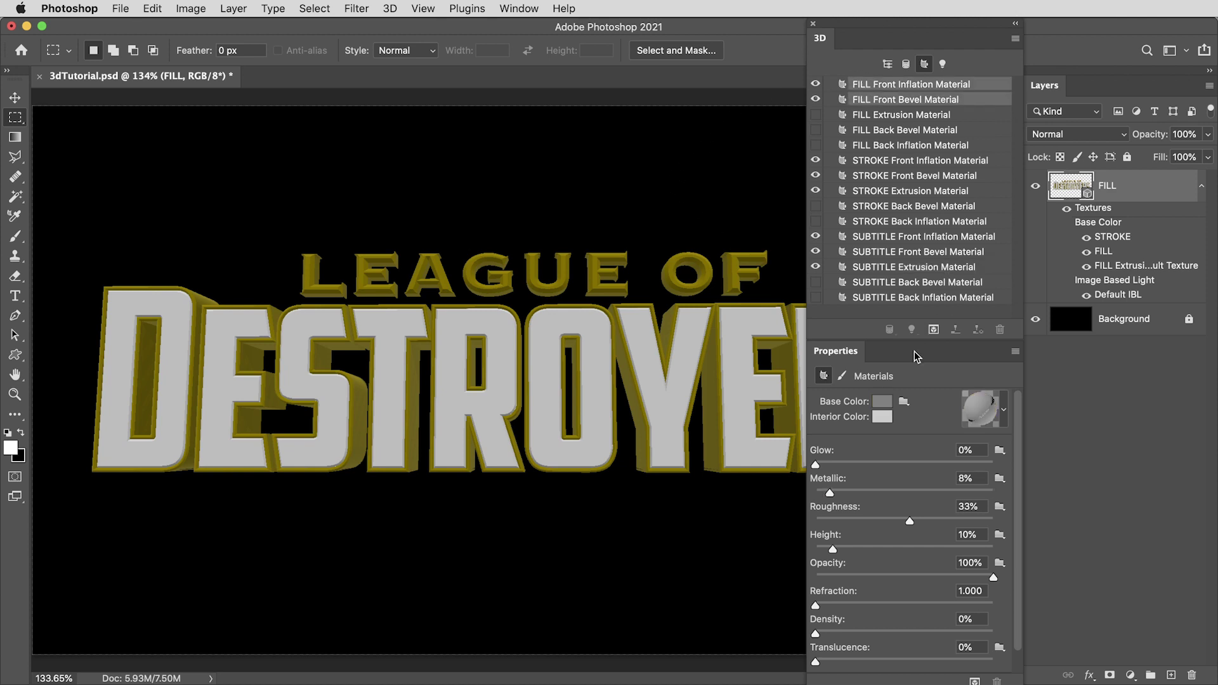
click(882, 401)
drag(835, 422, 868, 461)
click(924, 202)
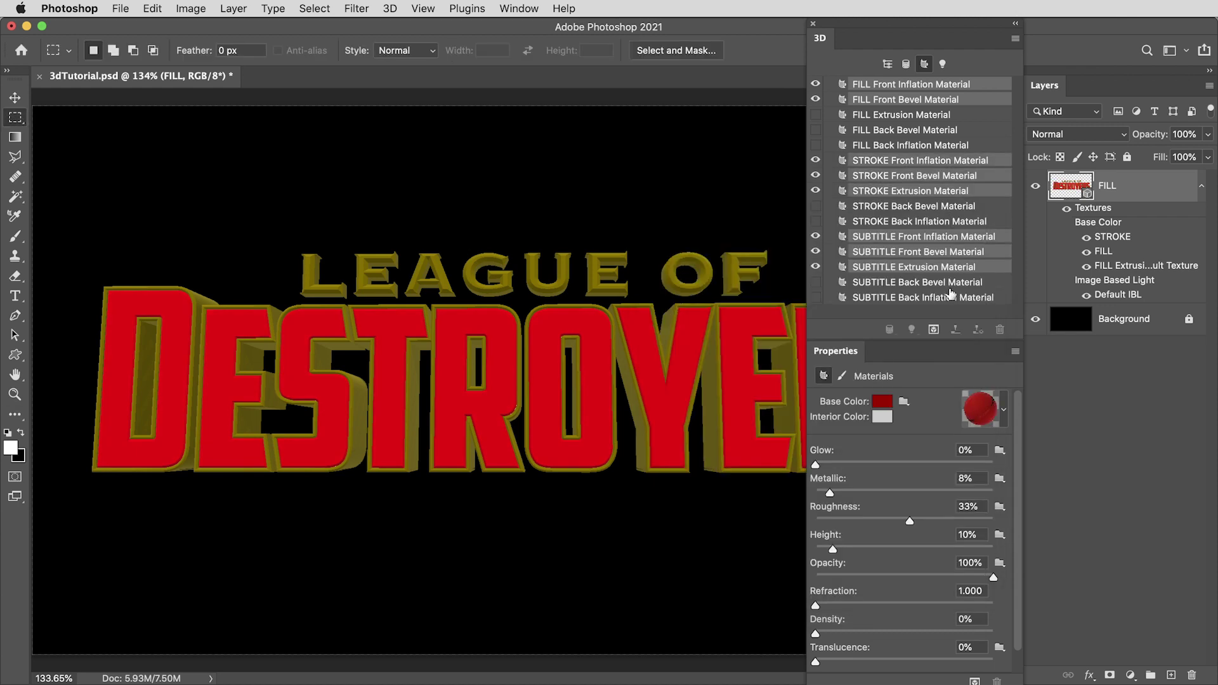
click(934, 329)
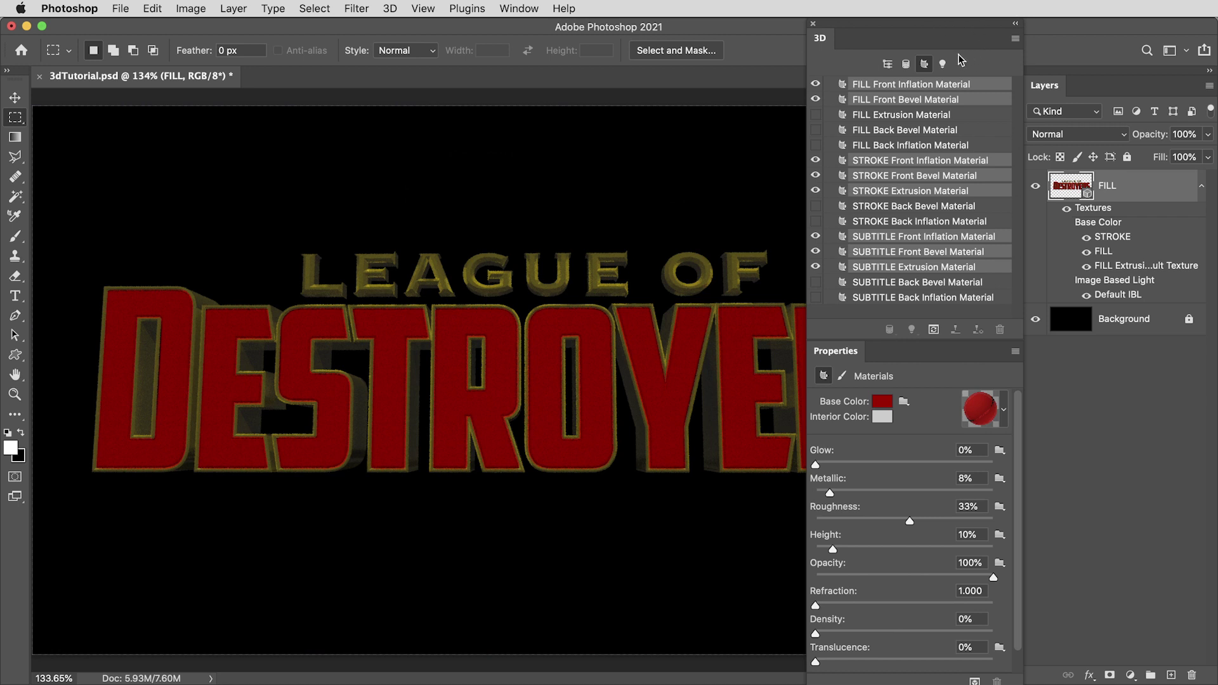
Step: List only the scene's lights and try re-aiming Infinite Light 1, returning to the Rectangular Marquee tool
click(944, 64)
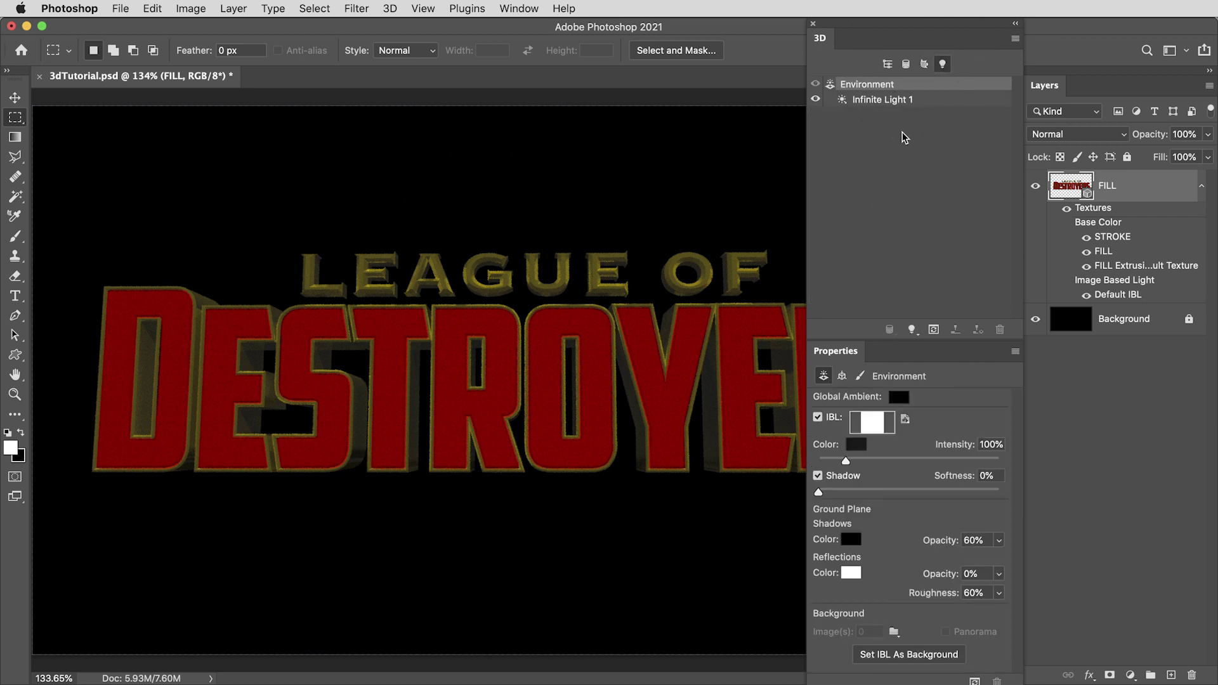
click(869, 101)
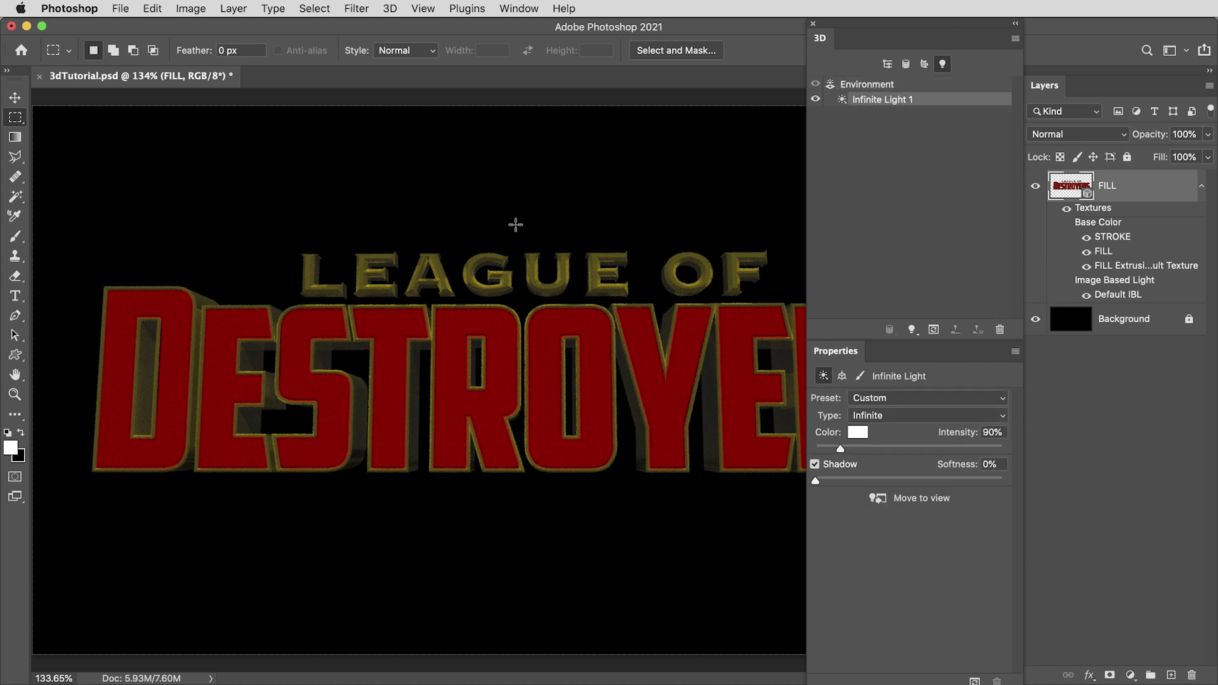
key(v)
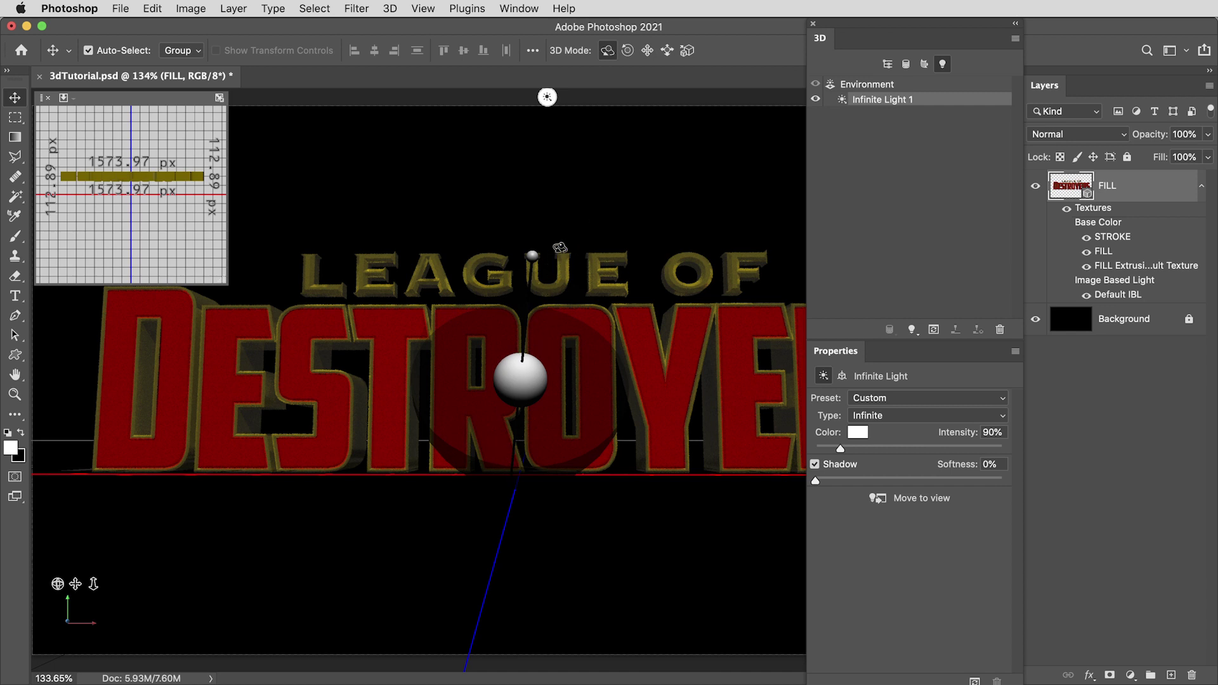
mouse_move(559, 234)
mouse_down()
mouse_move(574, 226)
mouse_move(694, 287)
mouse_move(520, 336)
mouse_move(438, 302)
mouse_move(607, 276)
mouse_move(678, 295)
mouse_move(555, 317)
mouse_move(551, 351)
mouse_up()
key(m)
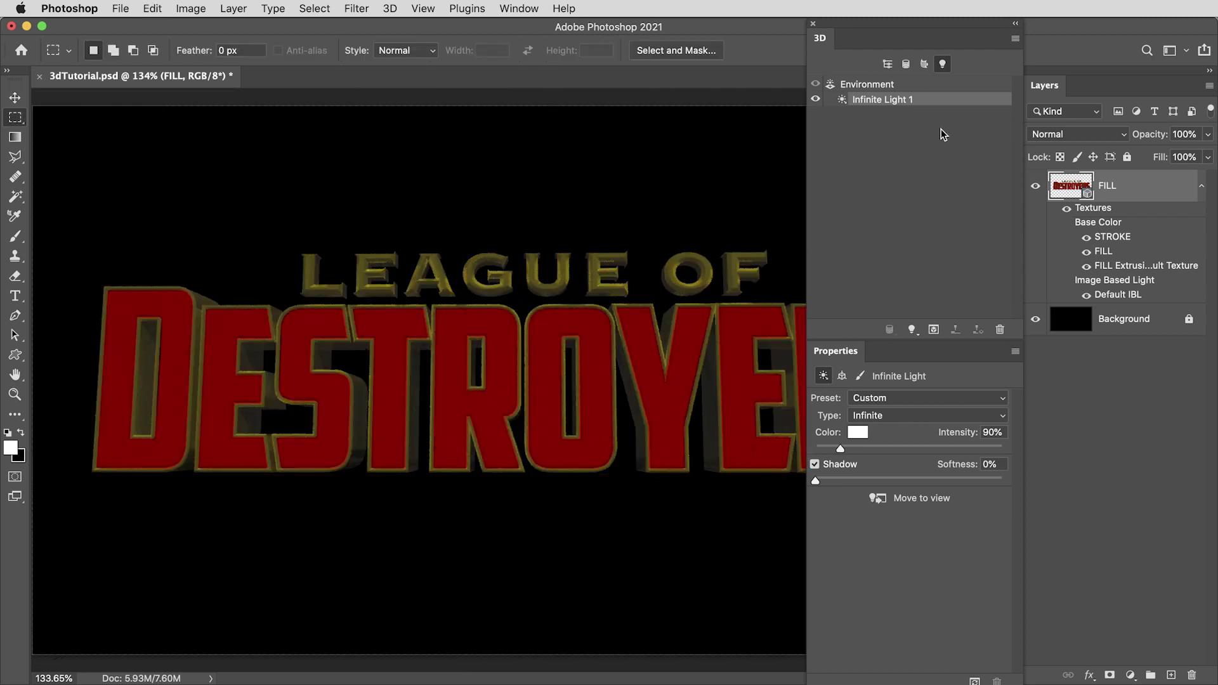
Step: Try rotating the Environment's image-based light around the title, undo the rotation and return to the Rectangular Marquee tool
click(850, 85)
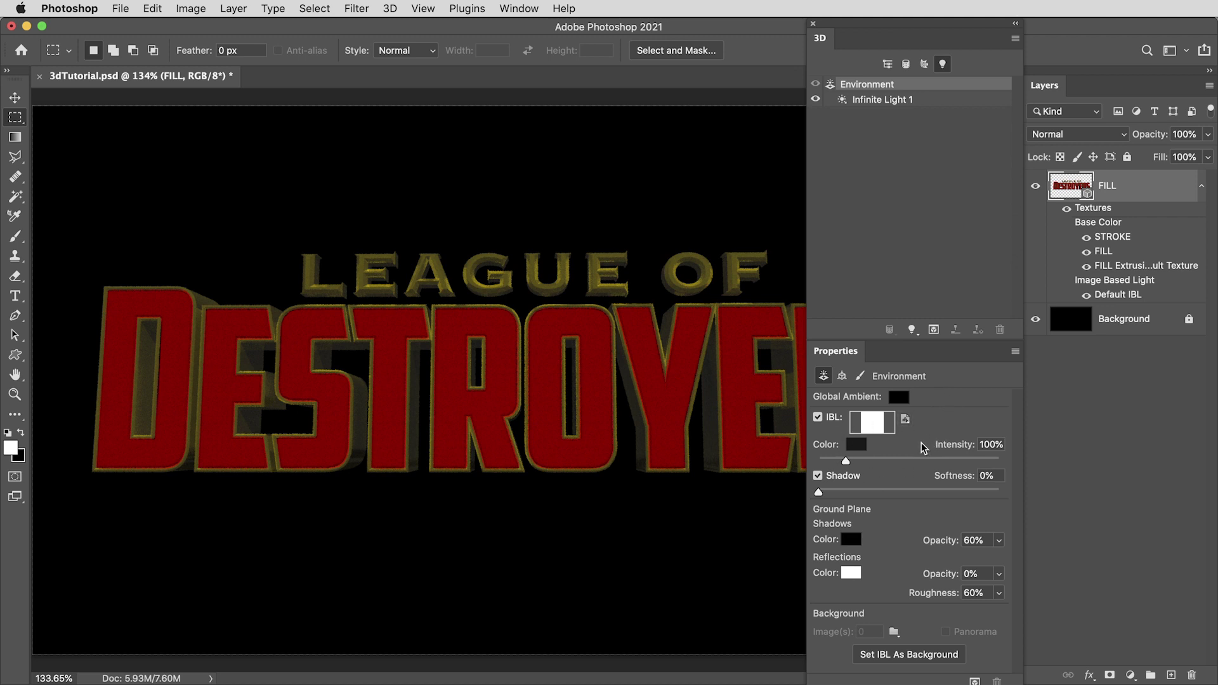
key(v)
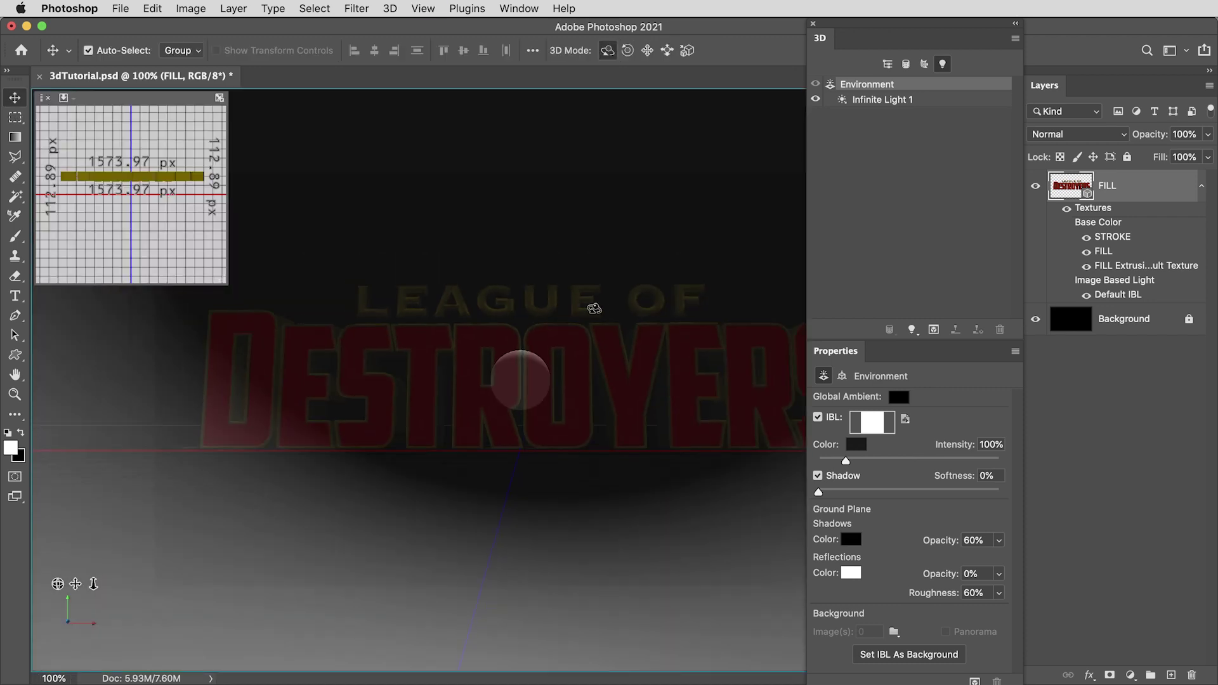
drag(592, 307, 470, 258)
key(super+z)
key(m)
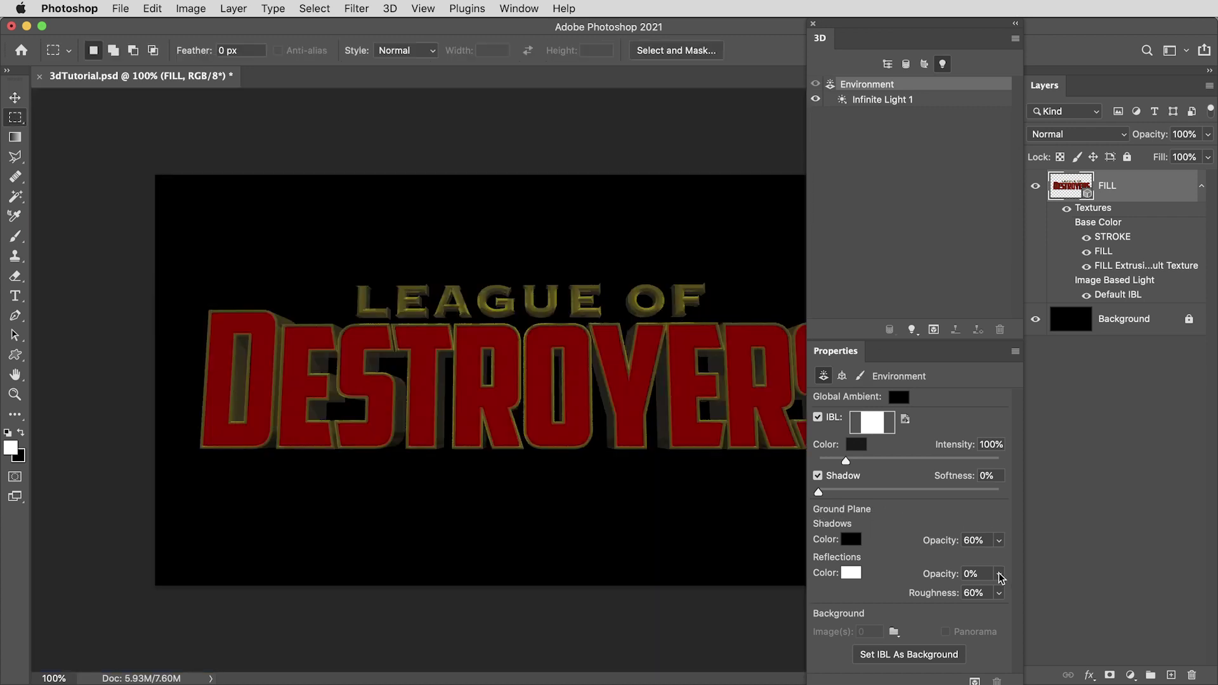
Step: Set the Environment's ground plane reflection and shadow opacity to 0%
drag(1002, 577, 930, 594)
drag(1000, 540, 928, 561)
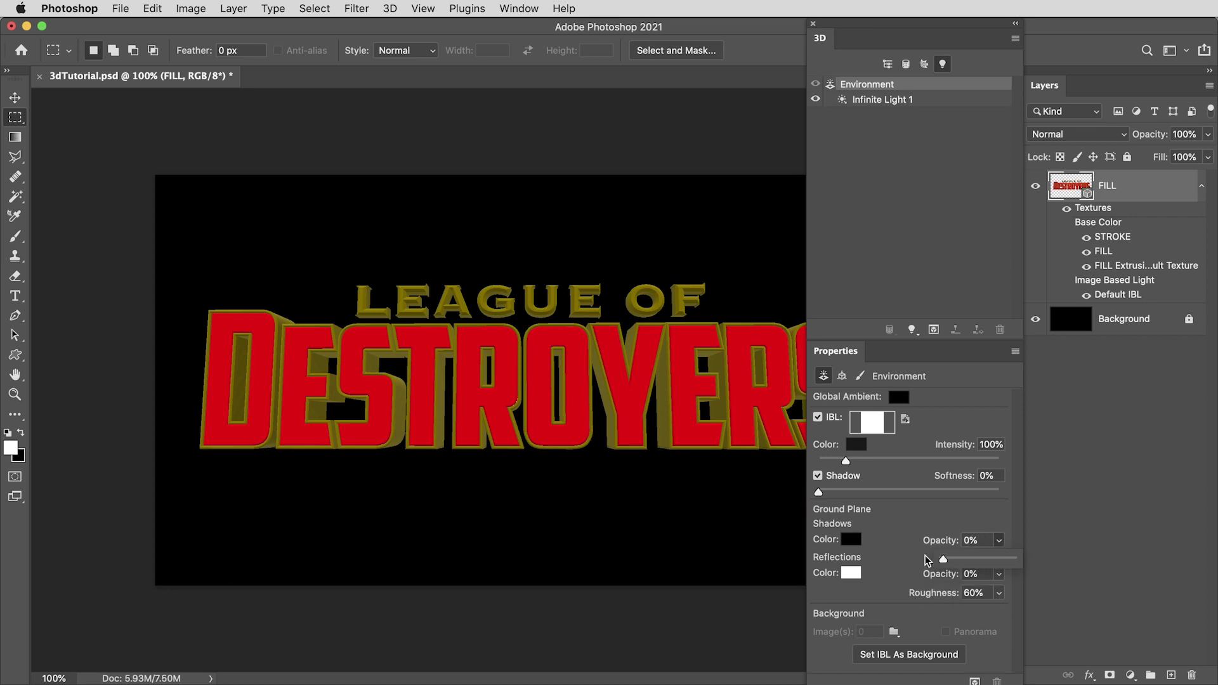
click(908, 526)
Step: Hide Infinite Light 1 and render the scene with the Environment's IBL intensity raised to 295%
key(super+plus)
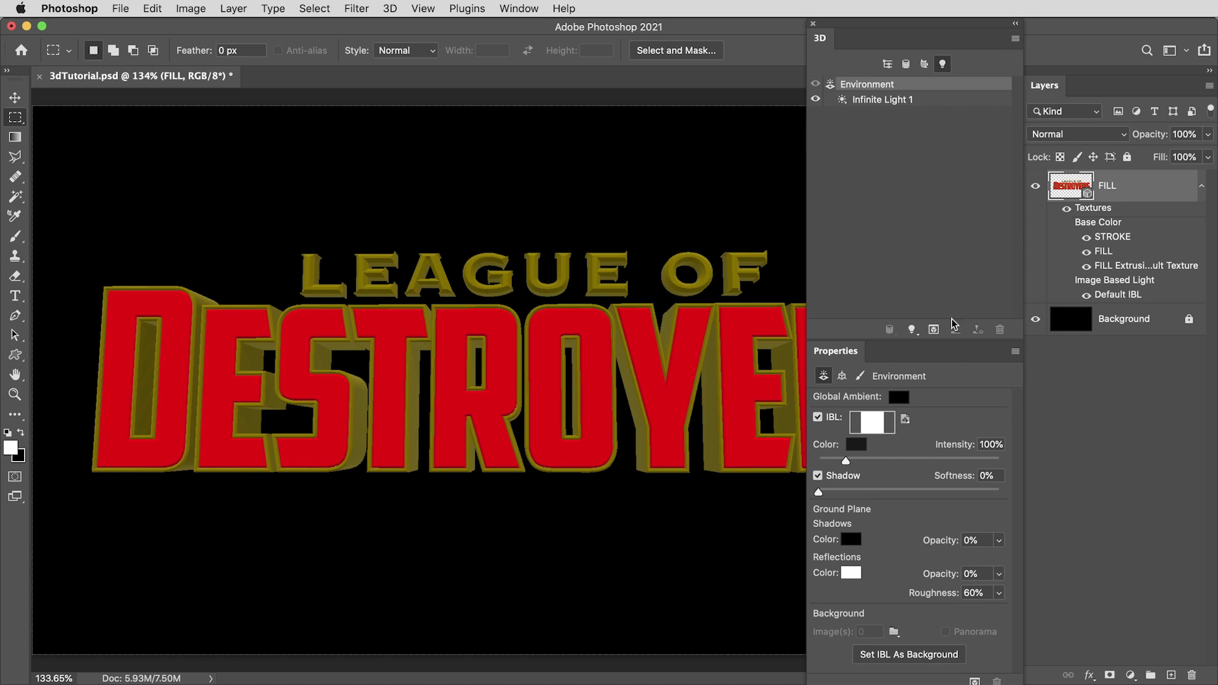
click(816, 100)
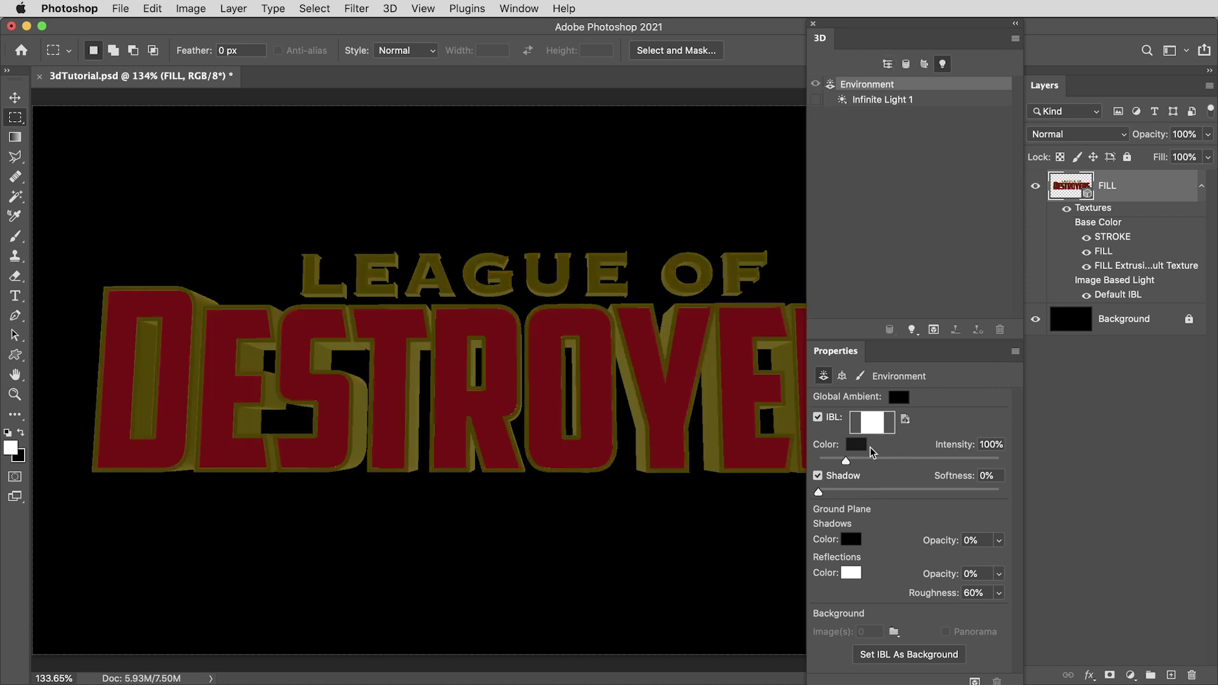
drag(847, 460, 885, 462)
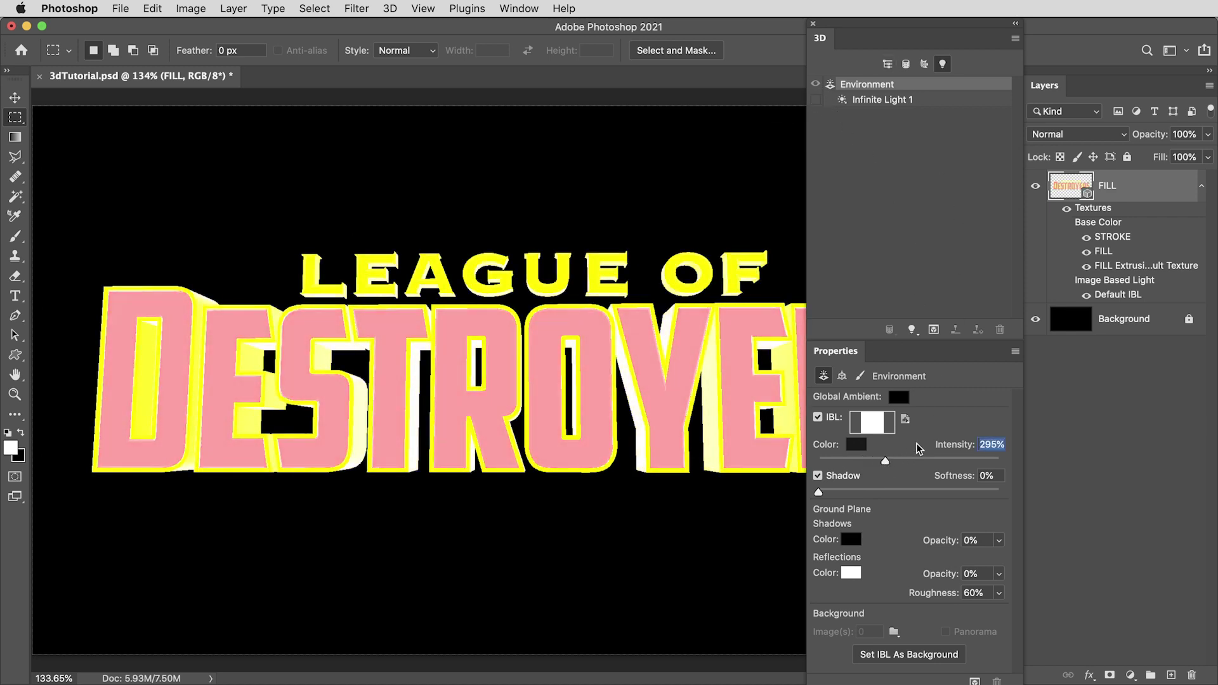
click(933, 329)
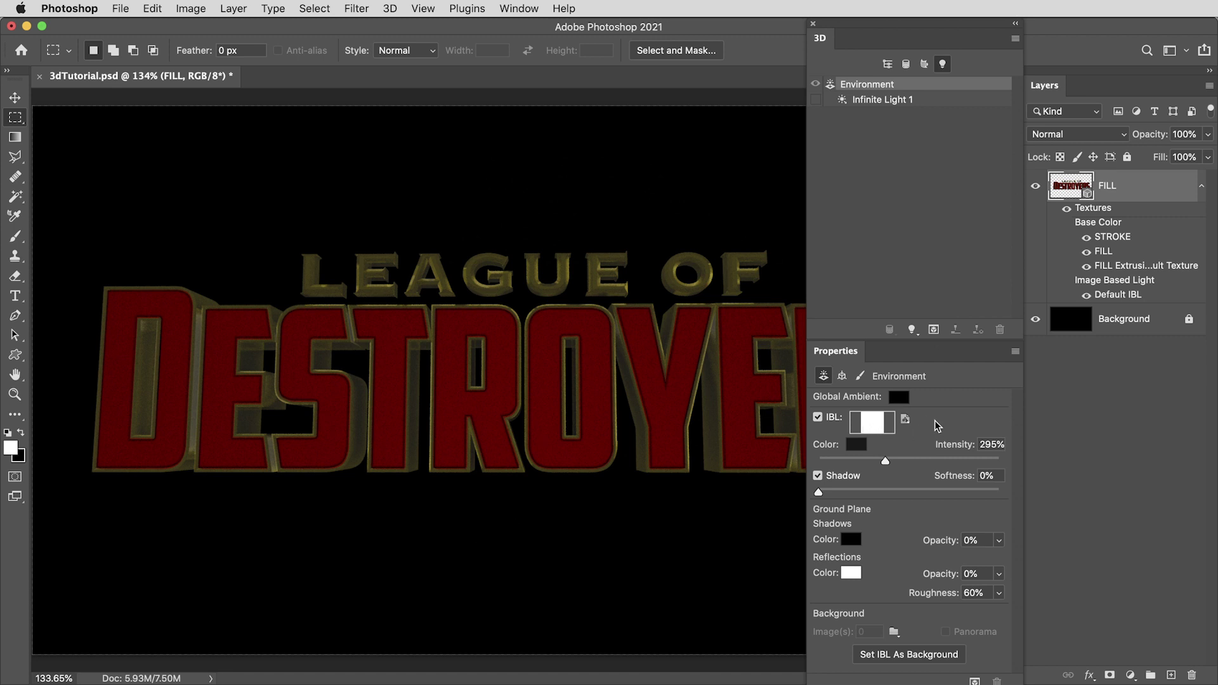
Step: Create a new 1024 × 1024 px IBL texture with a white background and lower the IBL intensity to 109%
click(905, 420)
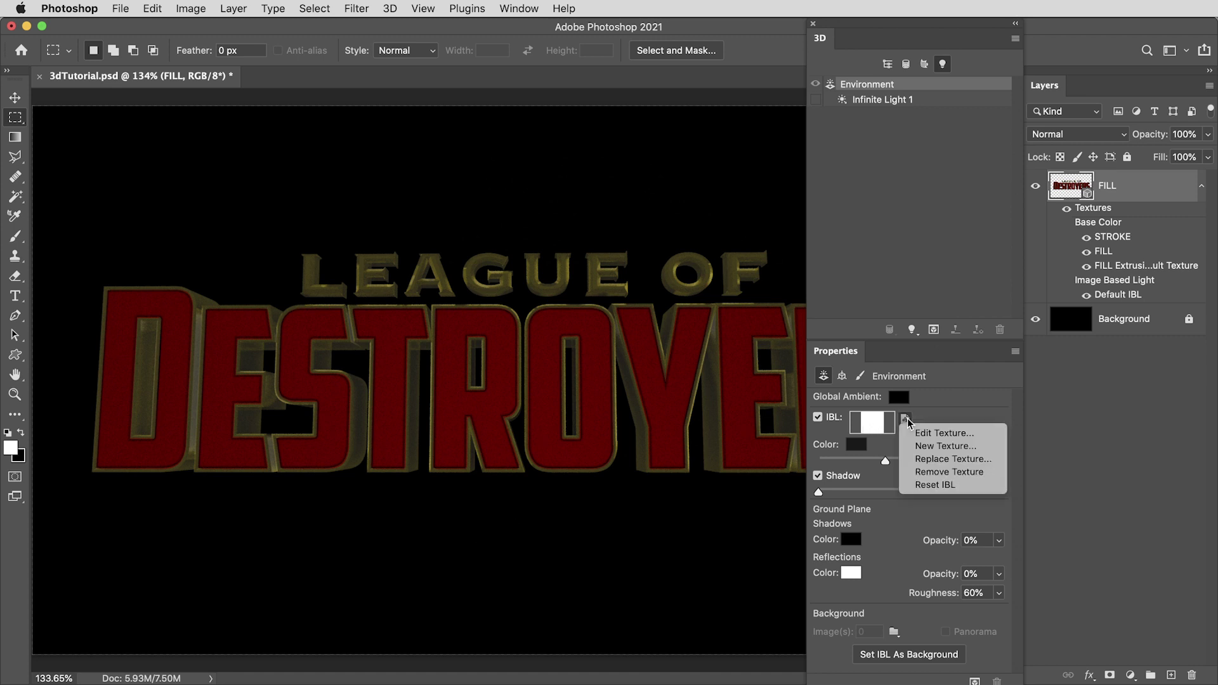
click(931, 445)
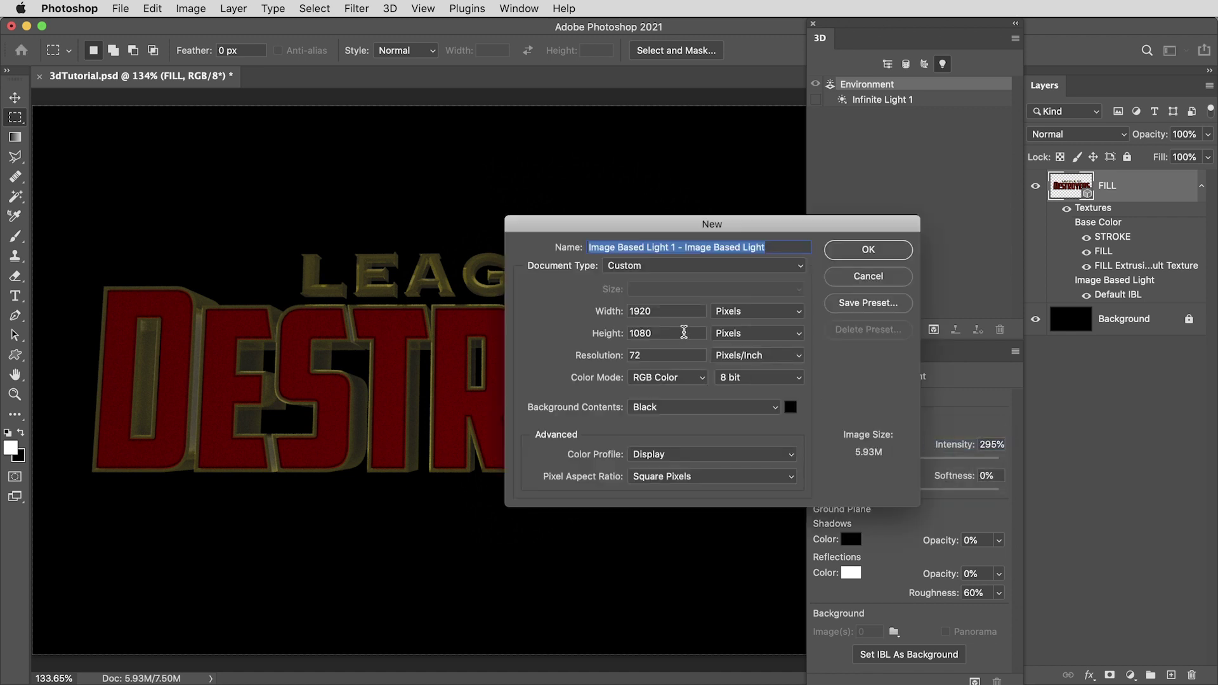
double_click(641, 311)
text(1024)
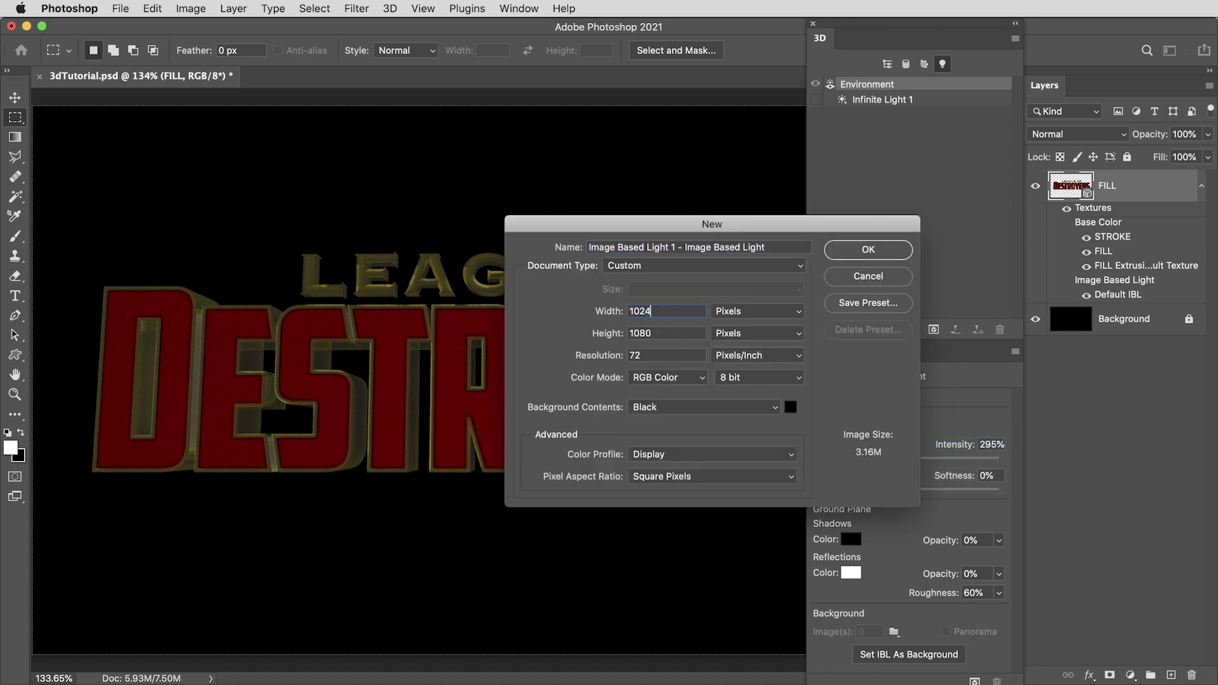
key(Tab)
text(1024)
click(624, 408)
click(640, 392)
click(849, 252)
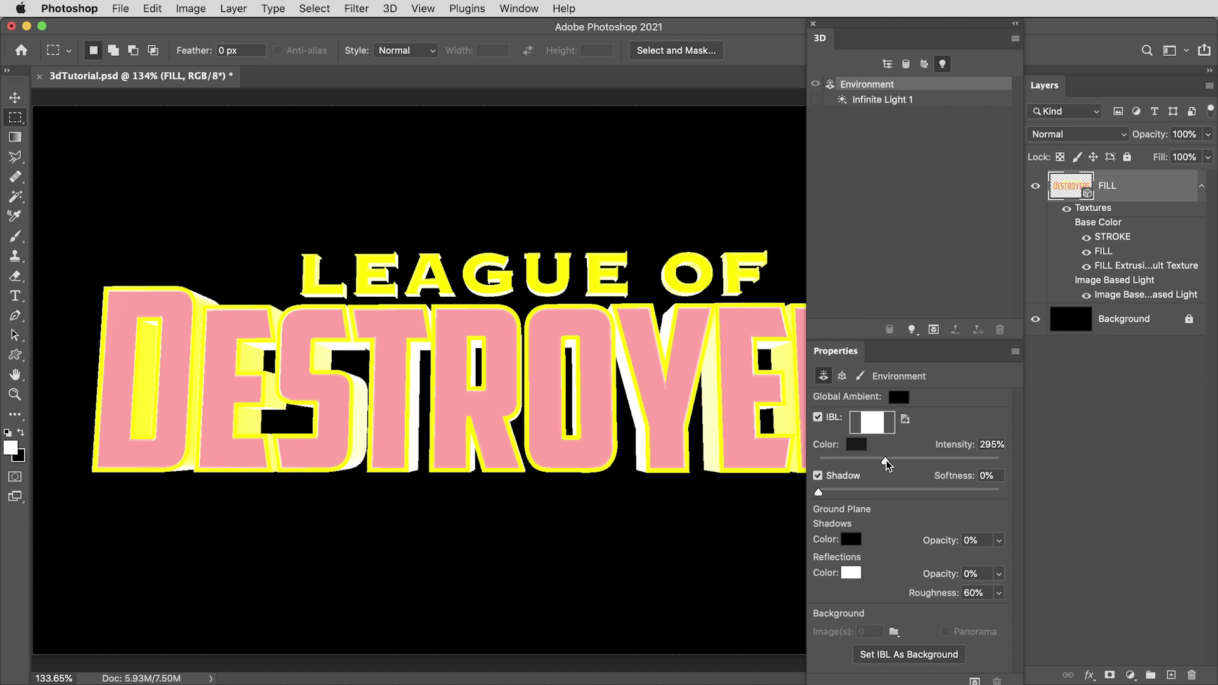
drag(886, 459, 849, 460)
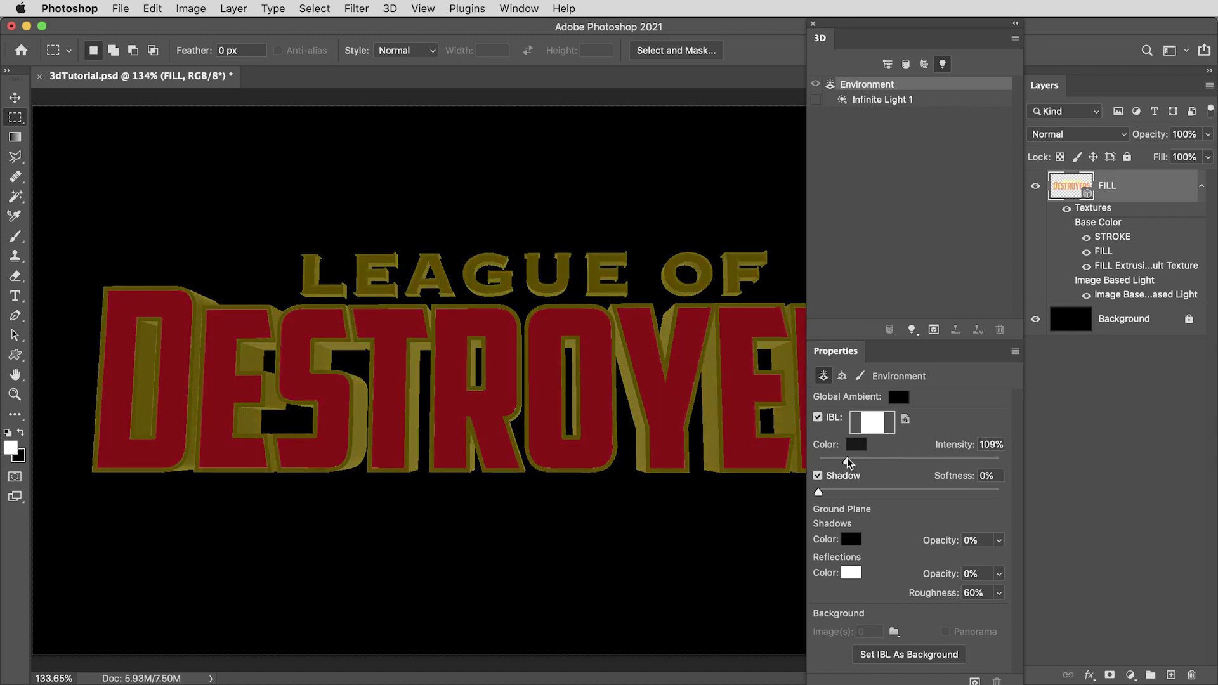
Step: Open the IBL texture for editing and fill it with Clouds using the default black and white colors
click(906, 419)
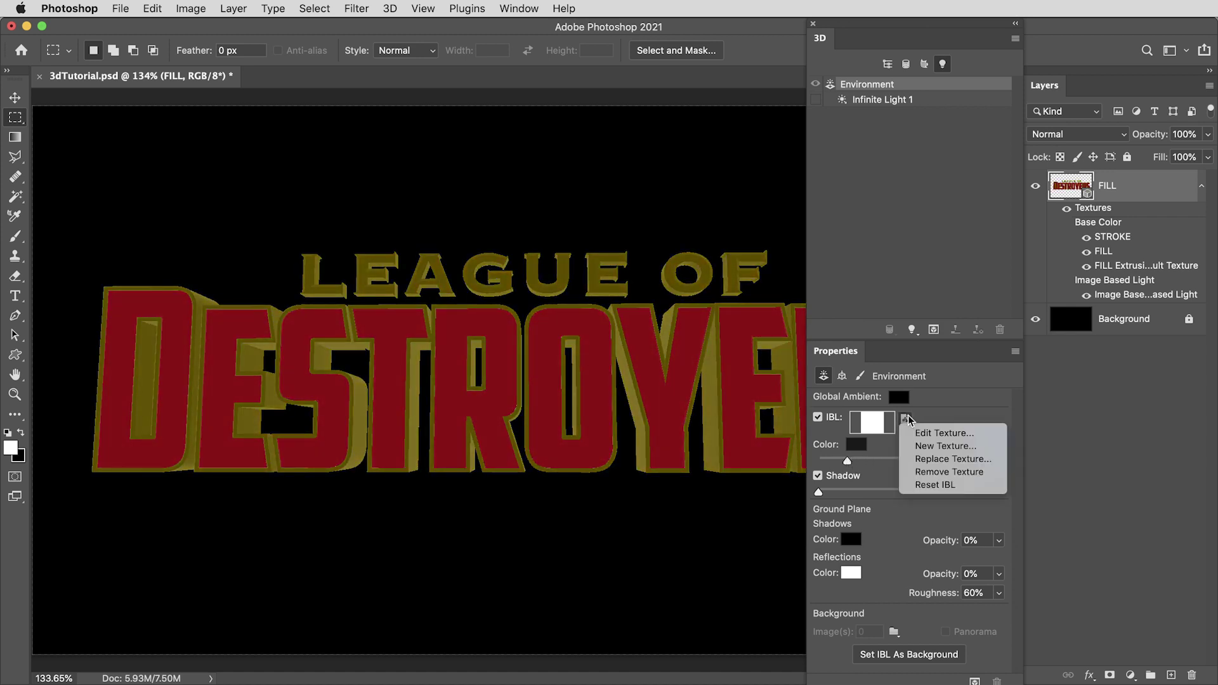
click(927, 434)
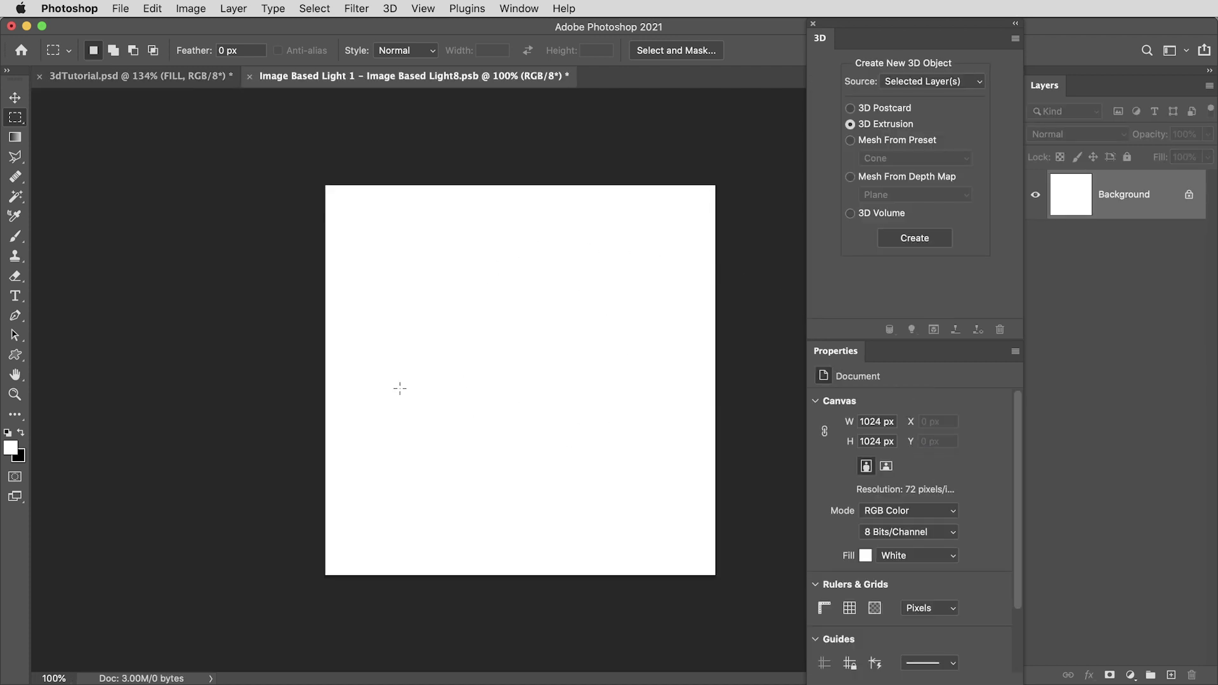
key(d)
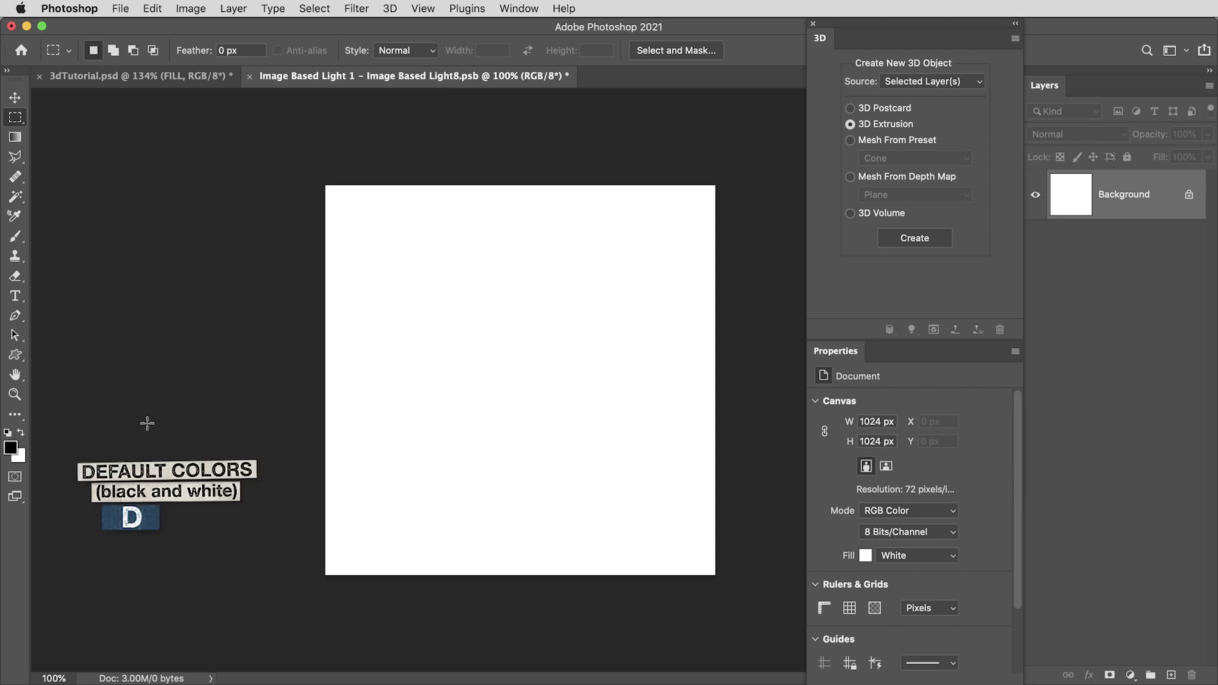
click(355, 8)
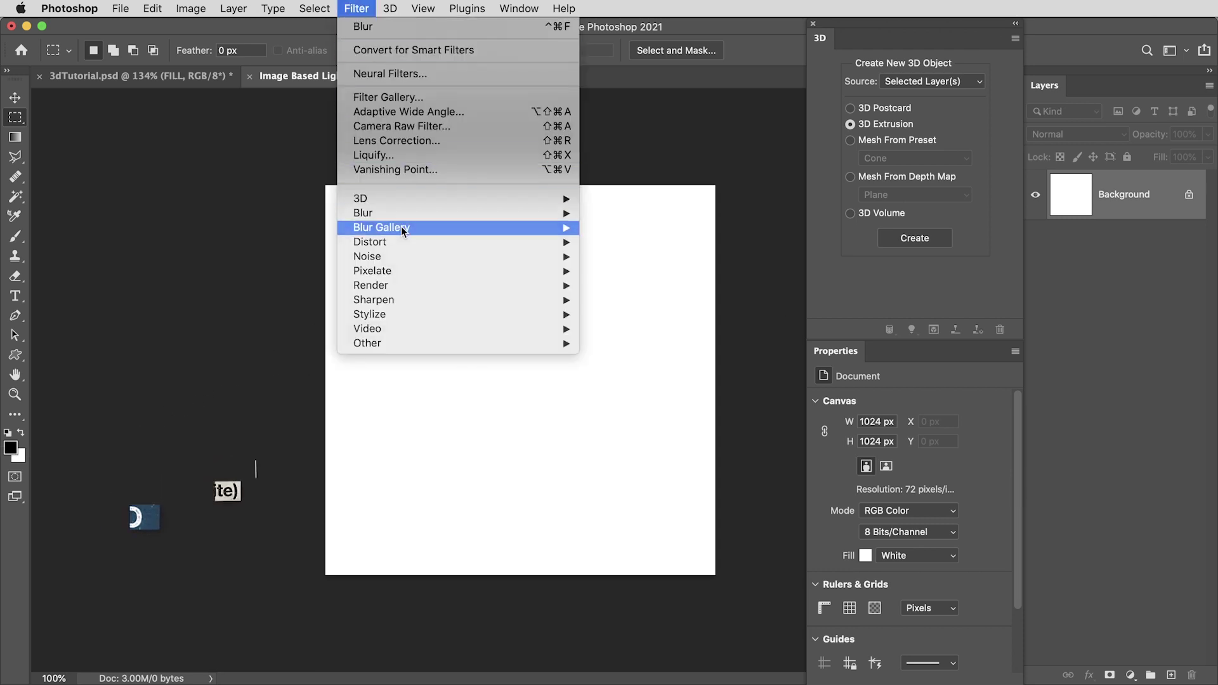
mouse_move(408, 284)
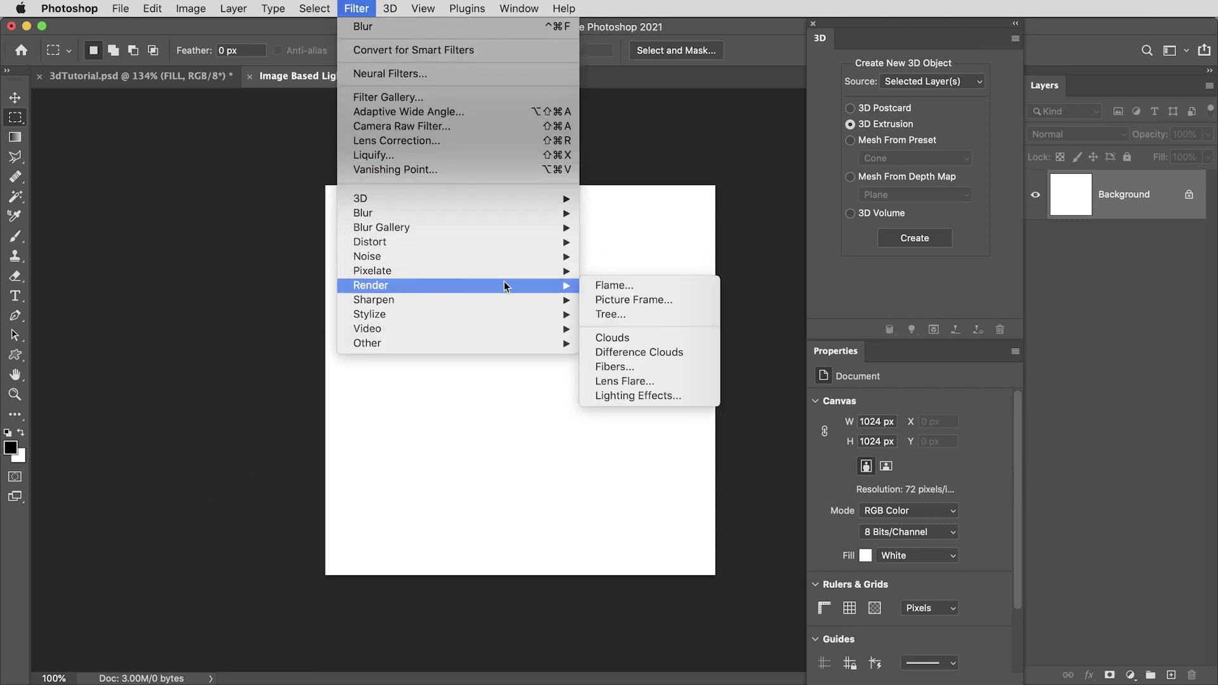
click(637, 340)
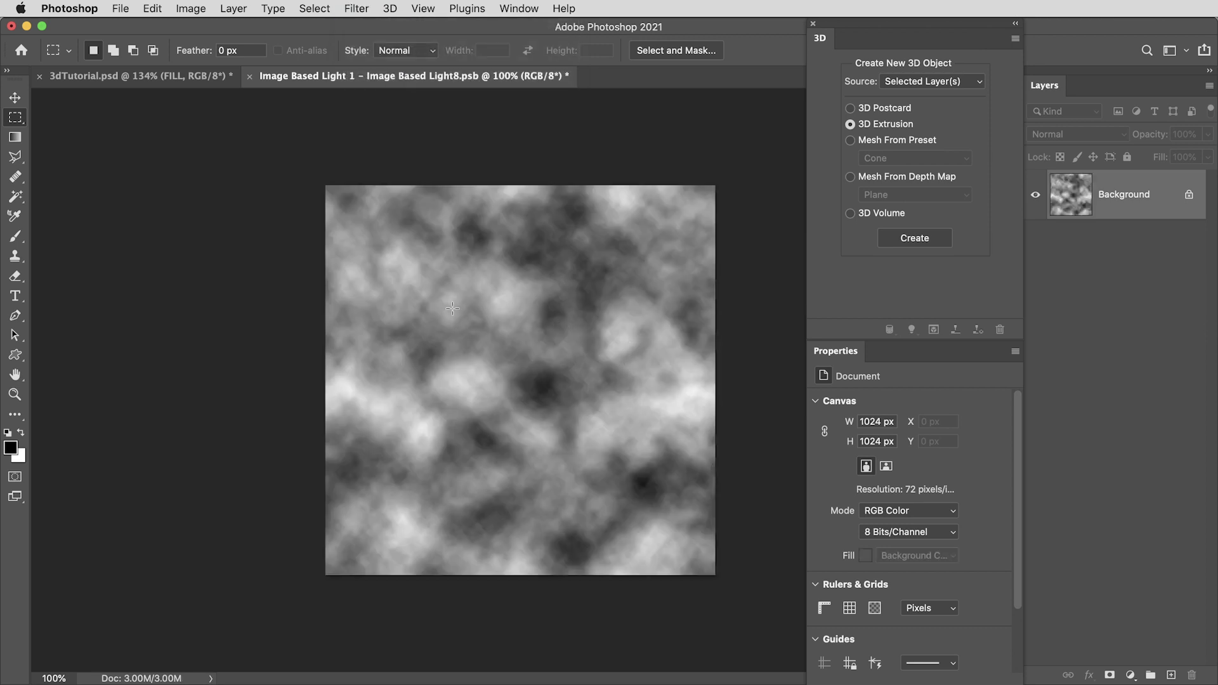
Step: Apply the Photocopy filter with white as foreground, Detail 20 and Darkness 20, then save the texture and return to 3dTutorial.psd
key(x)
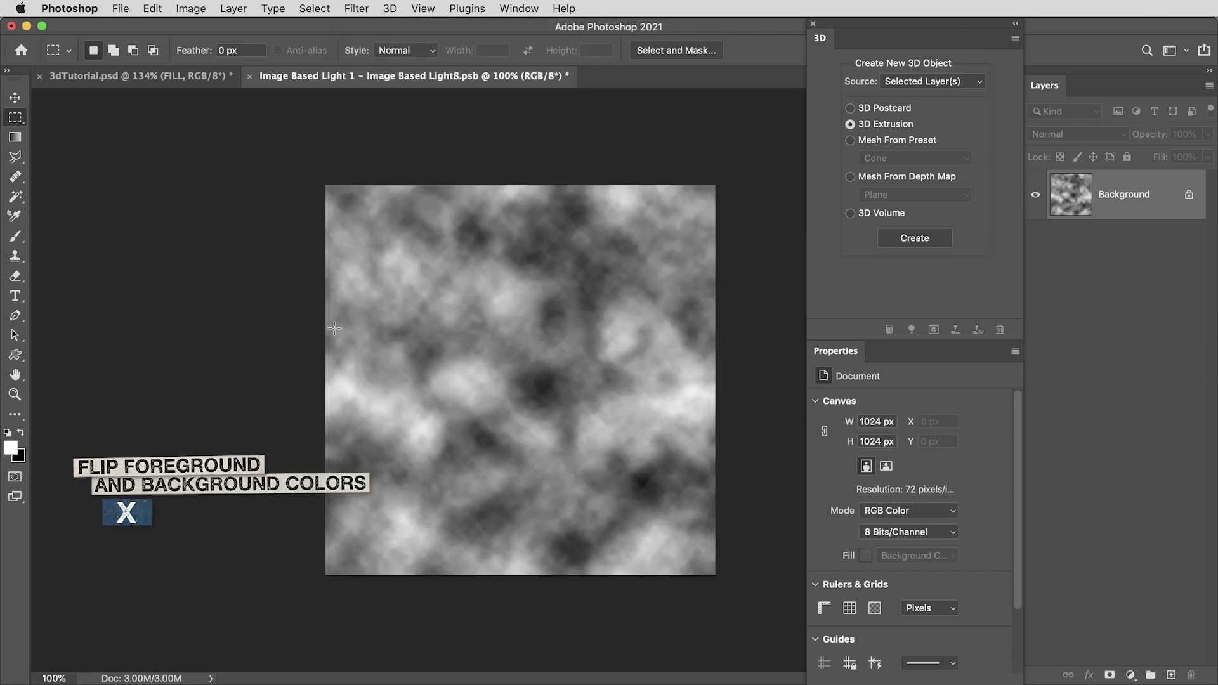
click(356, 8)
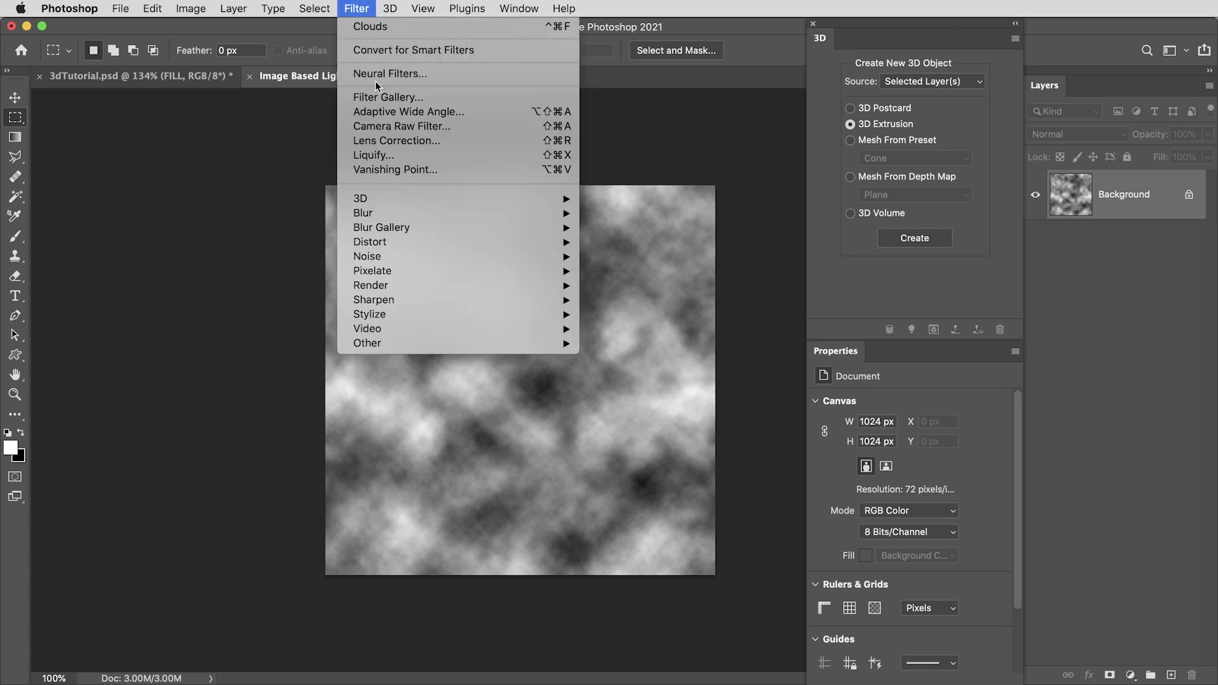
click(382, 97)
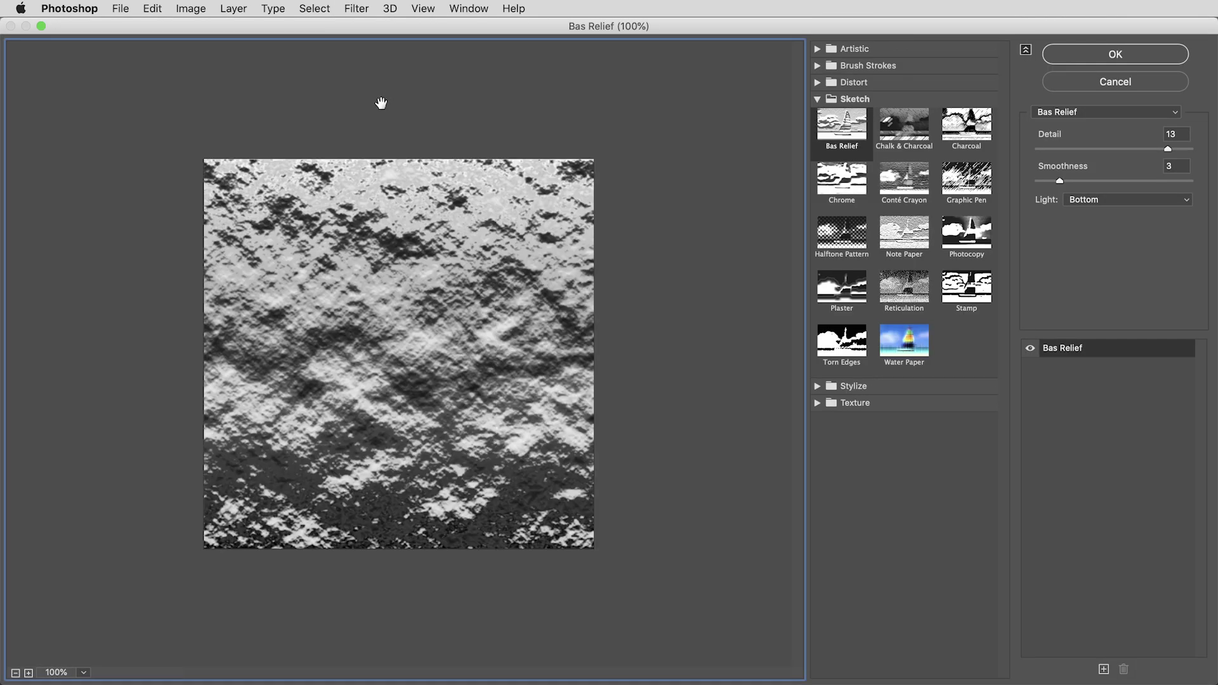
click(953, 234)
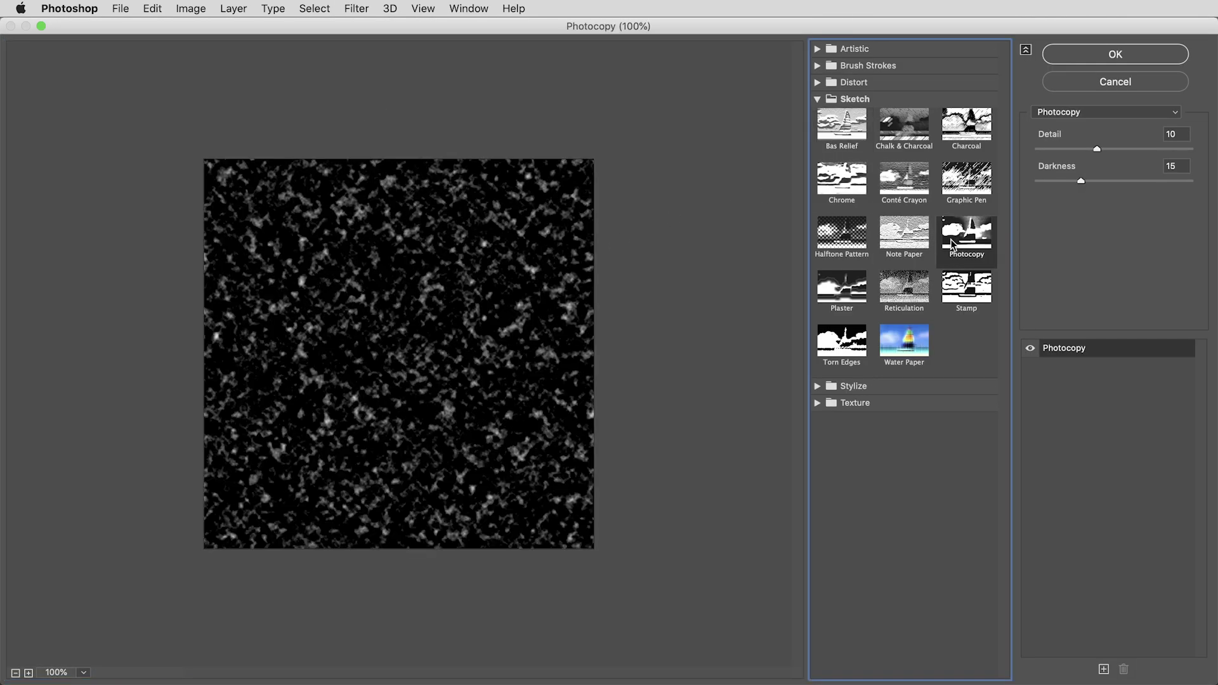
click(1145, 138)
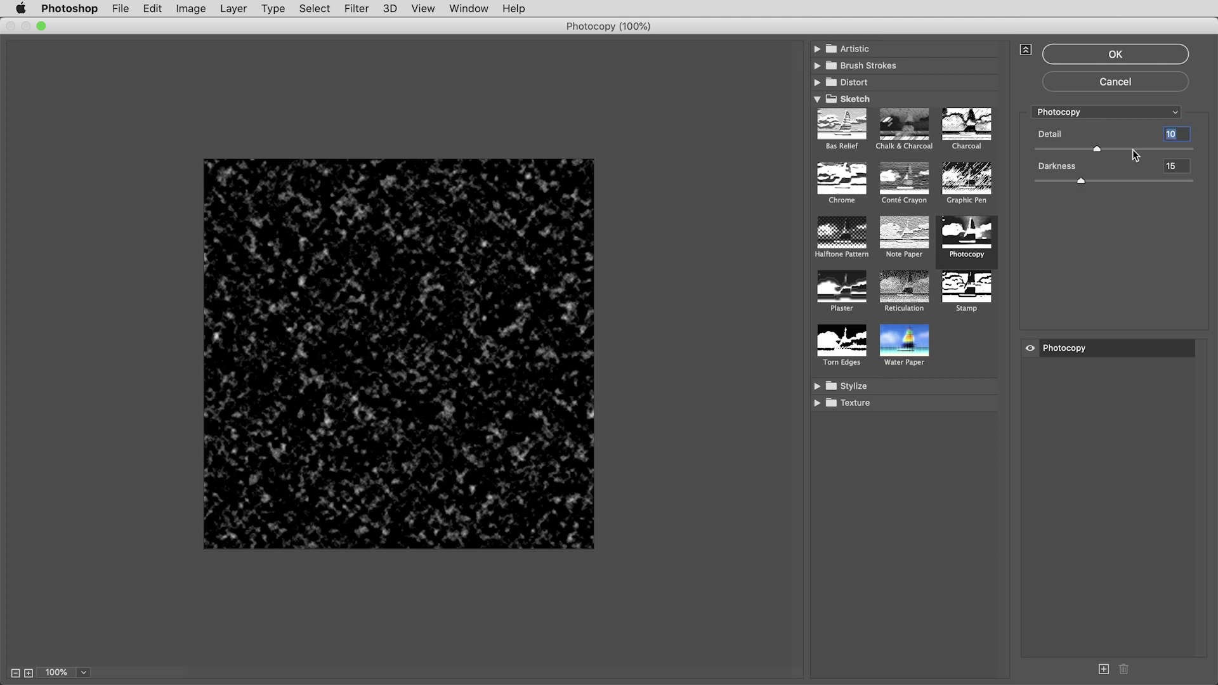
text(20)
click(1175, 165)
text(20)
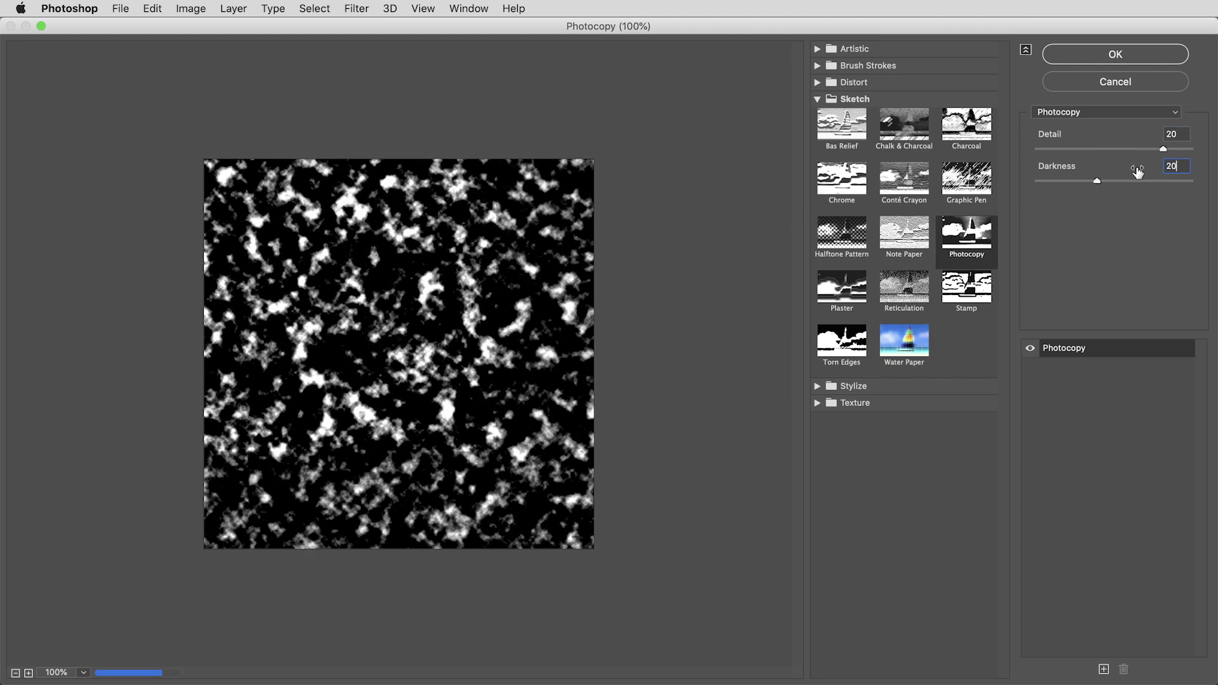
click(1106, 55)
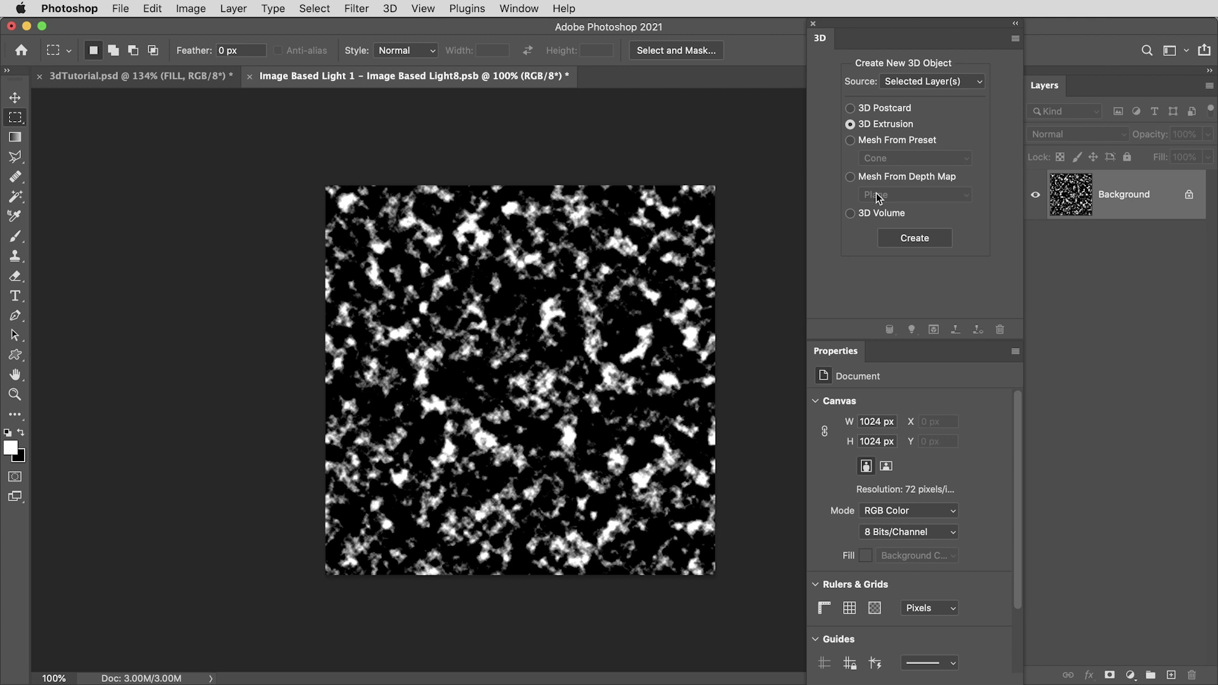
key(ctrl+s)
click(133, 76)
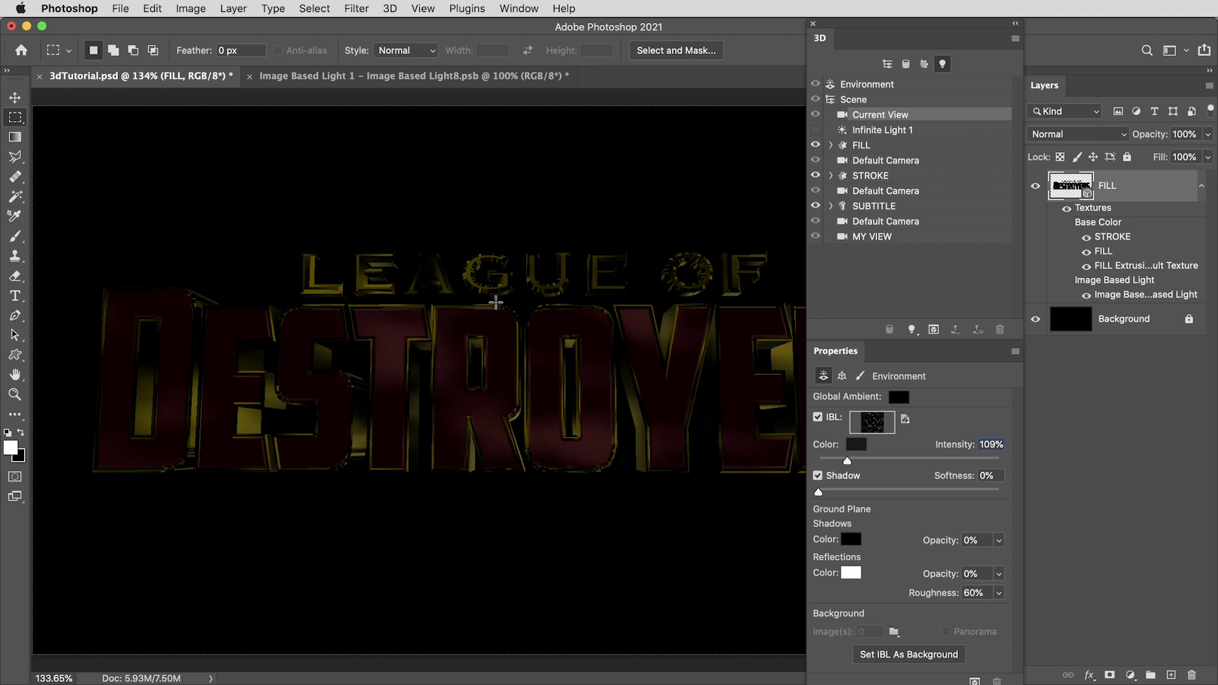
Step: Rotate the Environment's image-based light slightly with the Move tool and render the title without its on-canvas 3D controls
key(v)
mouse_move(504, 300)
mouse_down()
mouse_move(533, 307)
mouse_move(506, 273)
mouse_move(504, 287)
mouse_up()
click(935, 329)
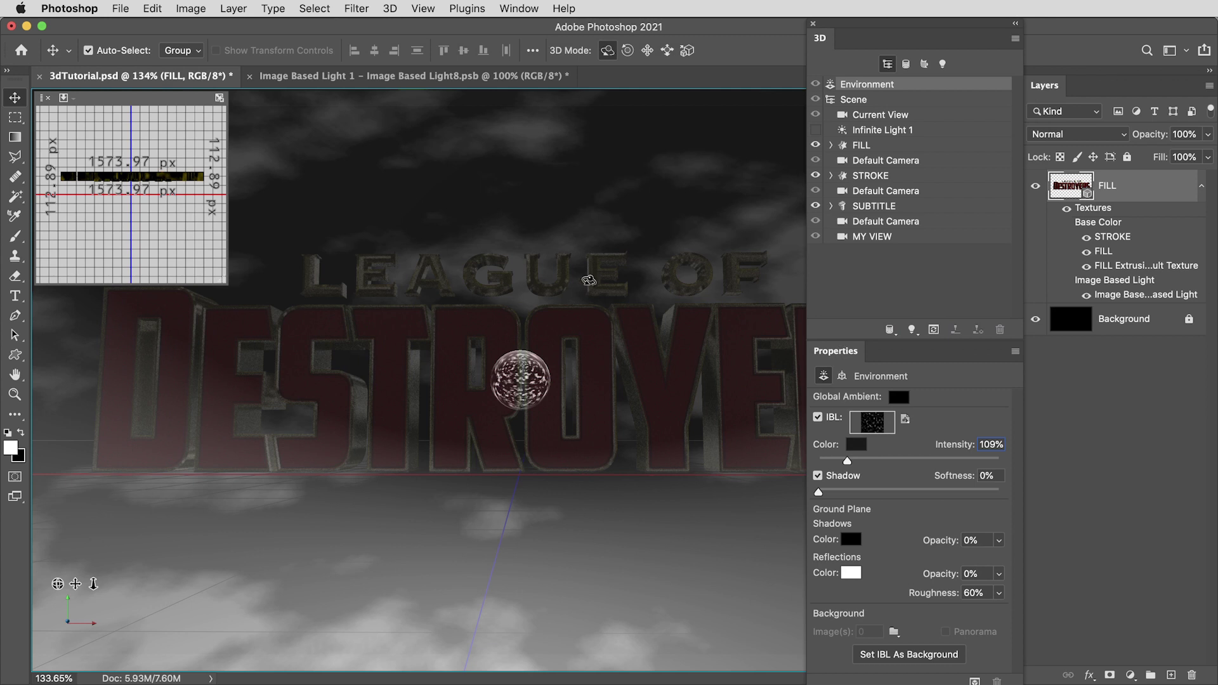
key(m)
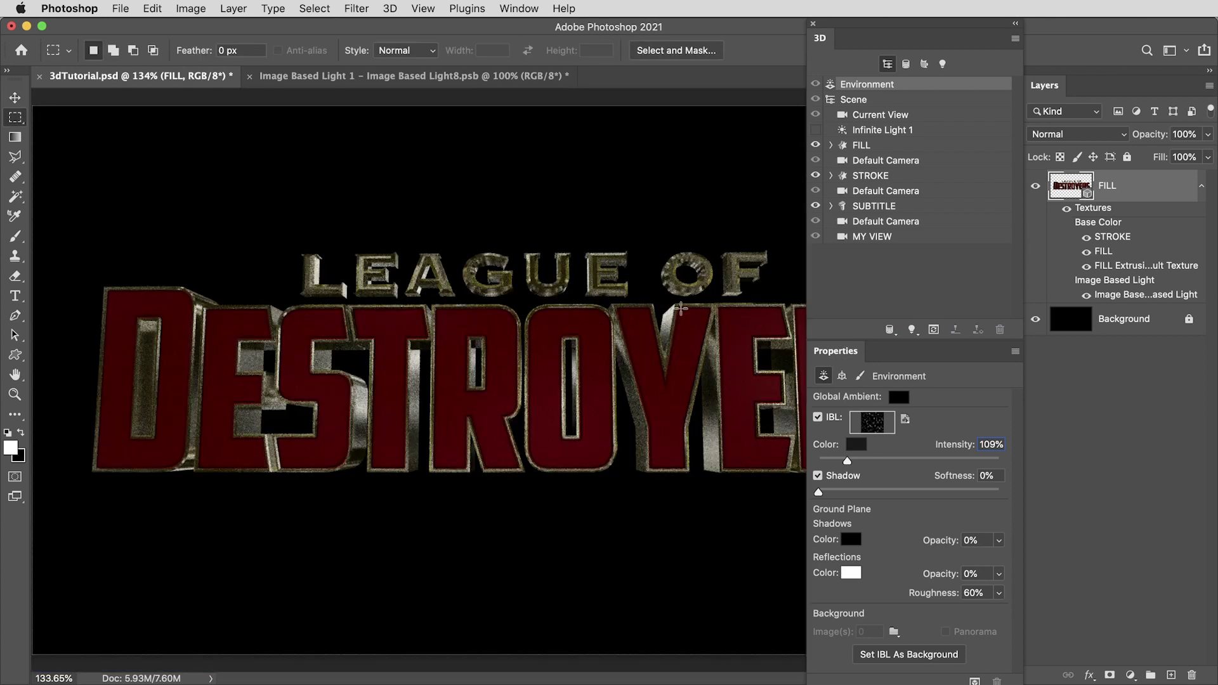
Step: Show Infinite Light 1, render the scene with it, and set the light's intensity to 50%
click(815, 130)
click(932, 329)
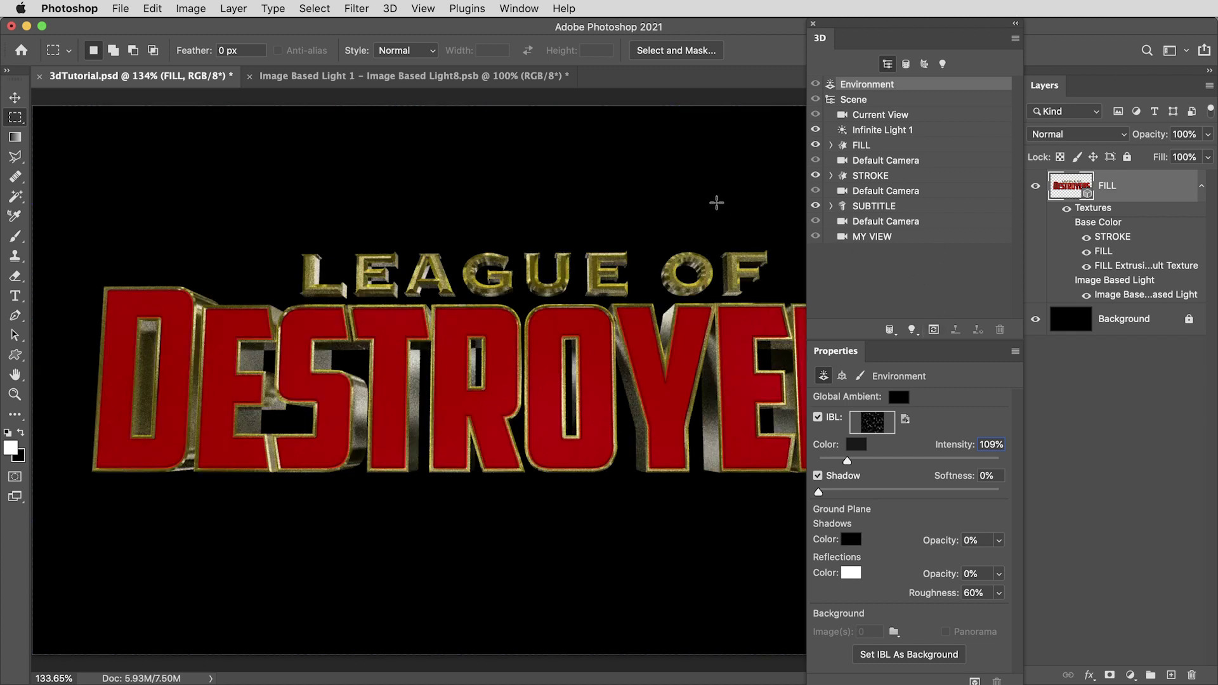
click(876, 131)
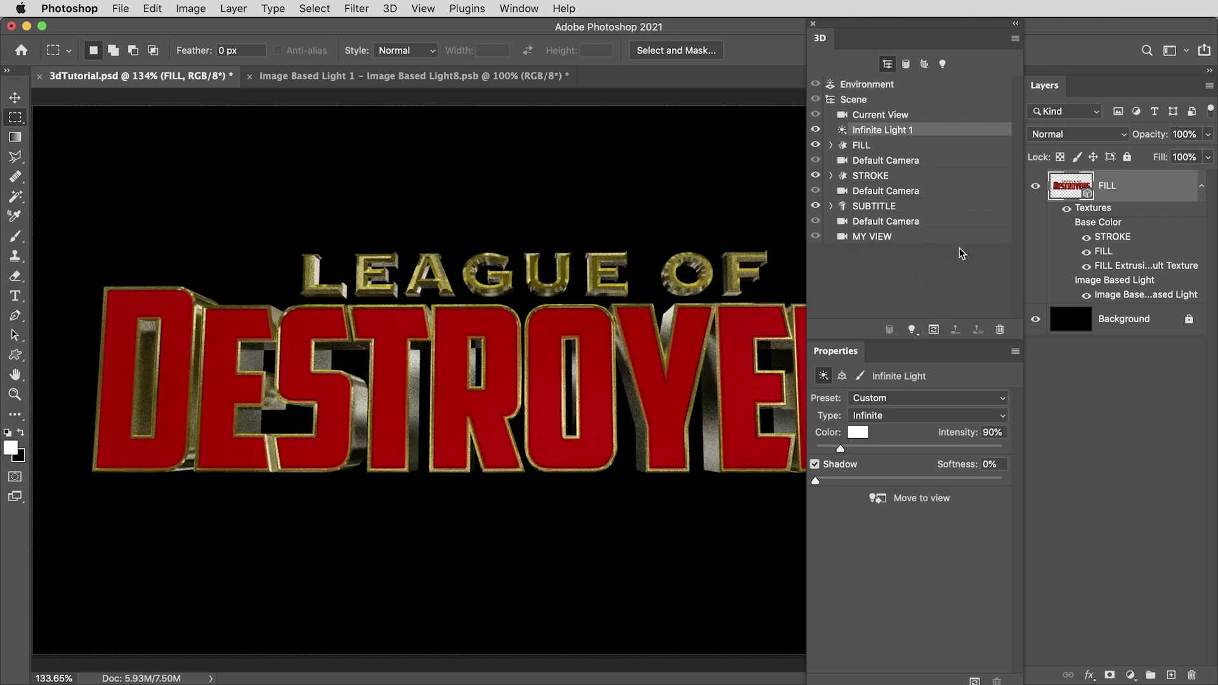
click(988, 432)
text(50)
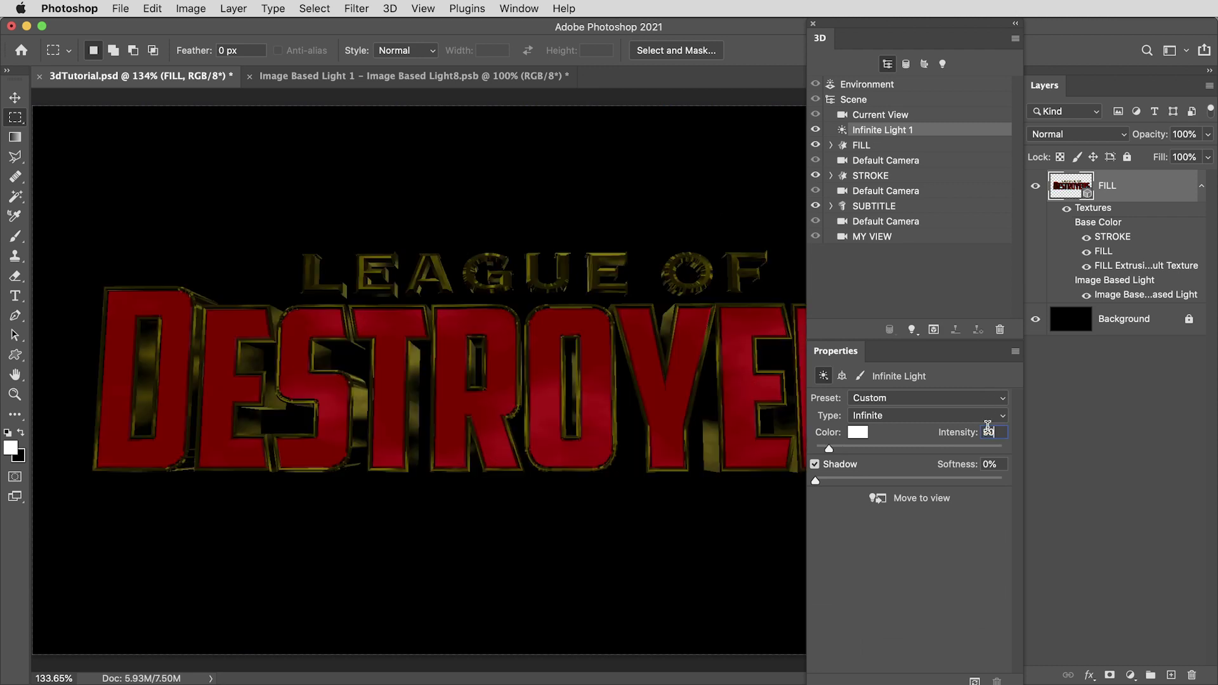
Step: Set the Environment's IBL intensity to 150% and render the scene
click(867, 85)
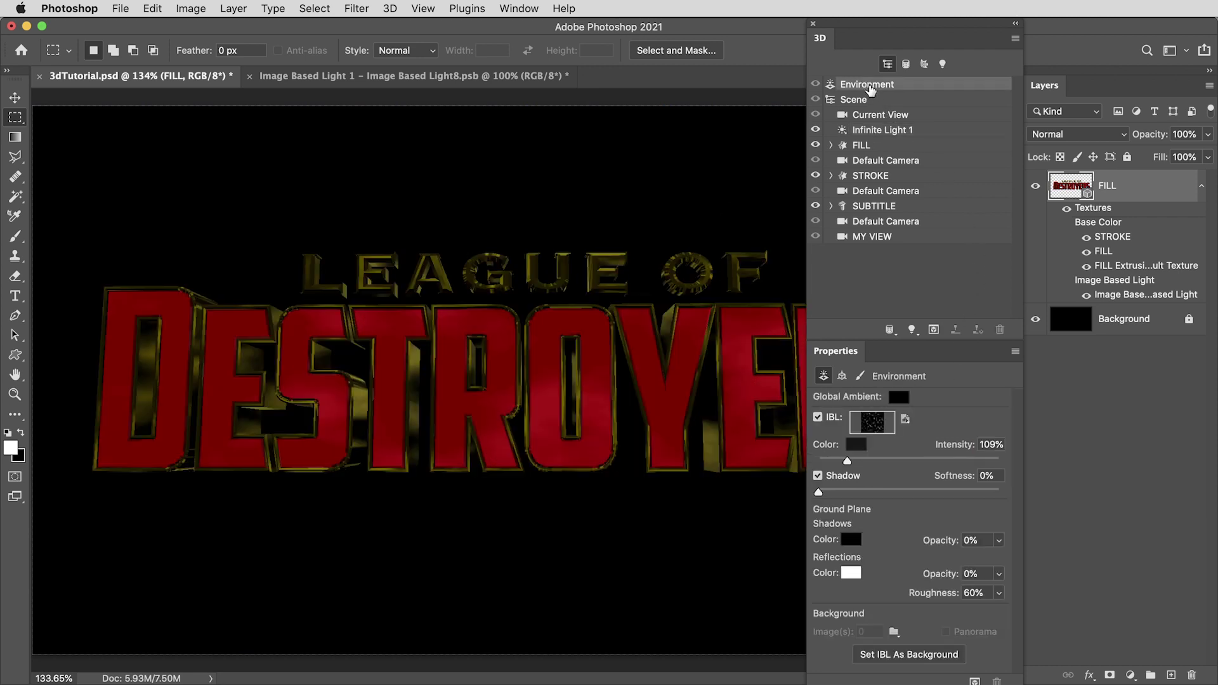
text(150)
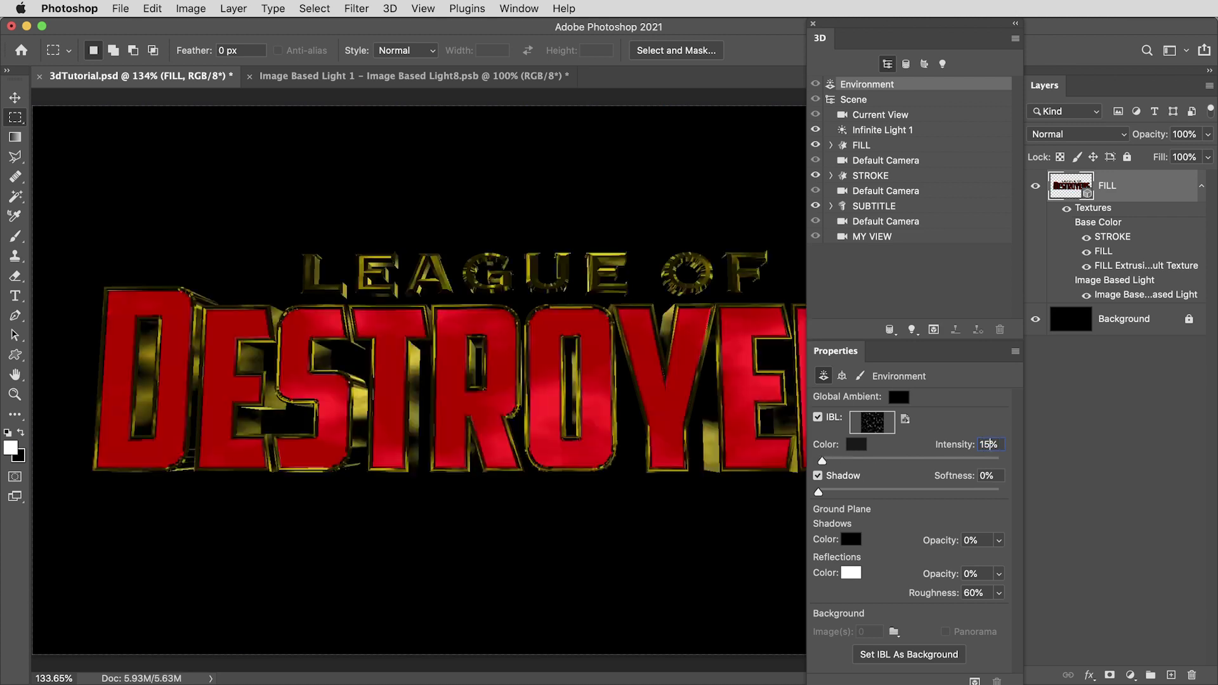
click(939, 330)
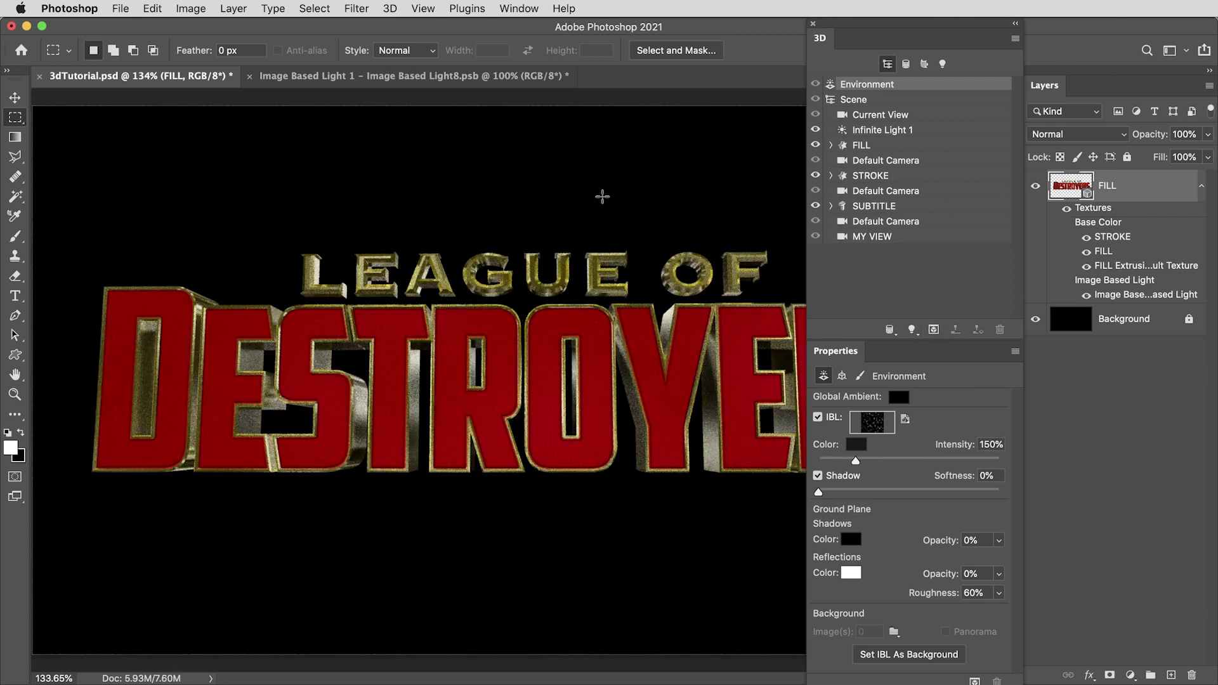
Step: Set Roughness to 0% for the front inflation, front bevel and extrusion materials of STROKE and SUBTITLE, and render the scene
click(924, 63)
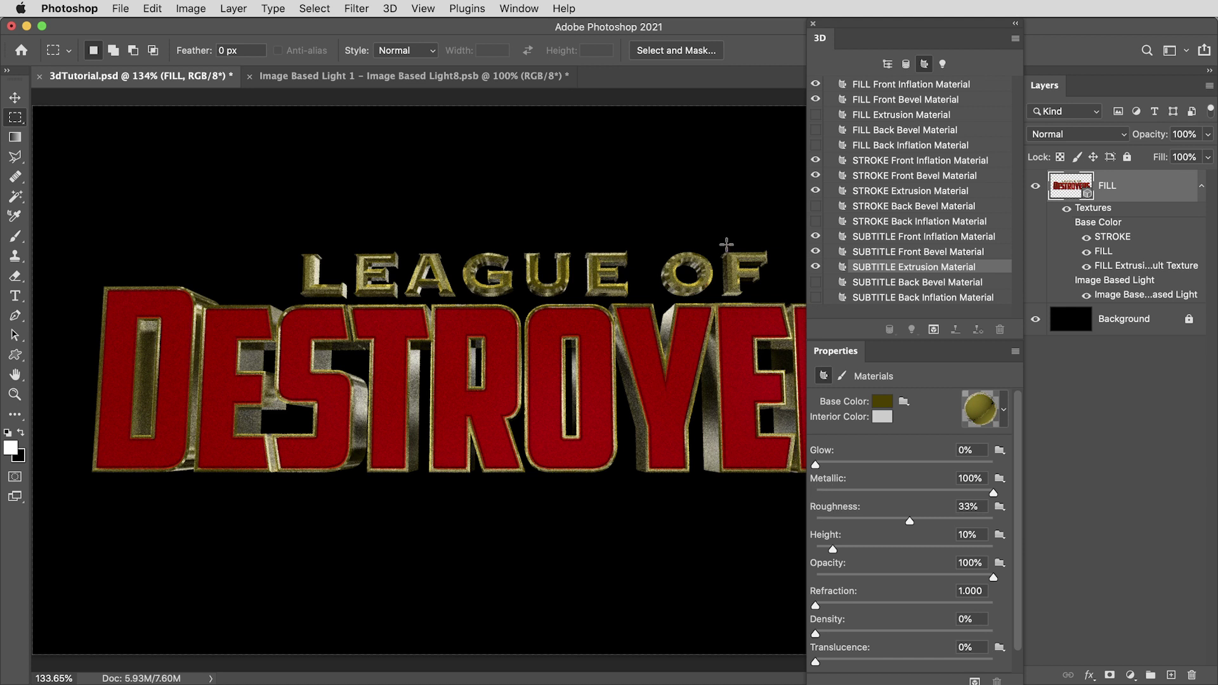
click(888, 164)
super+click(885, 175)
super+click(883, 191)
super+click(882, 237)
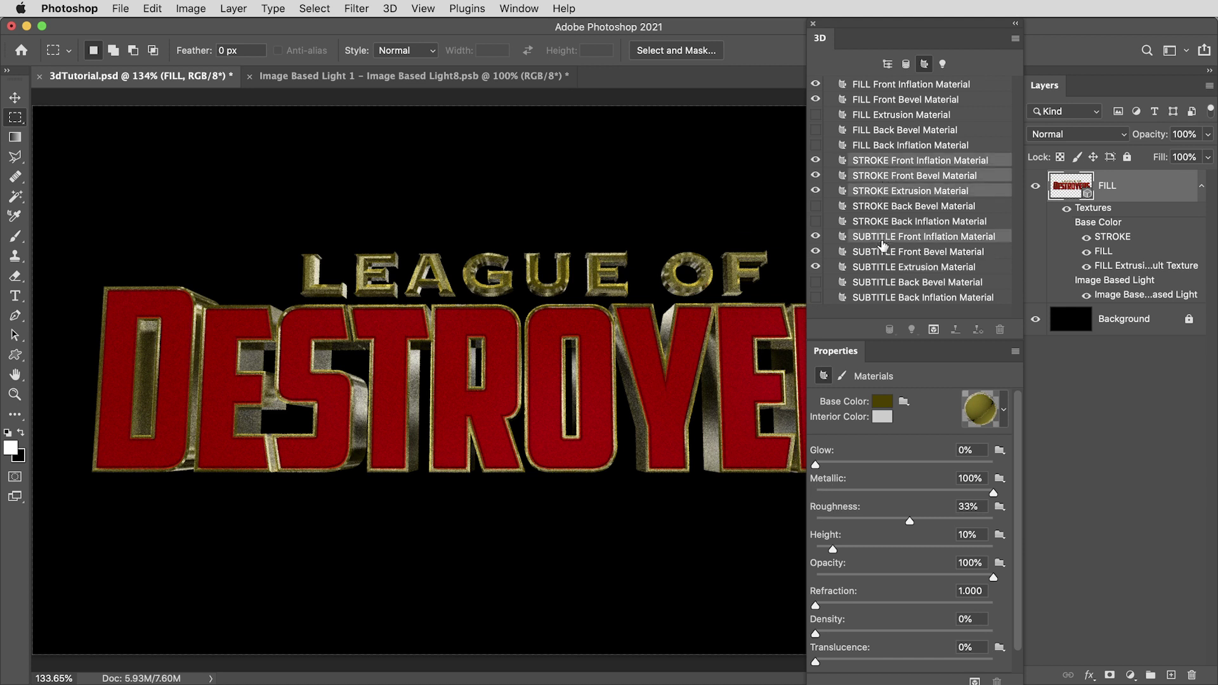
super+click(881, 252)
super+click(880, 269)
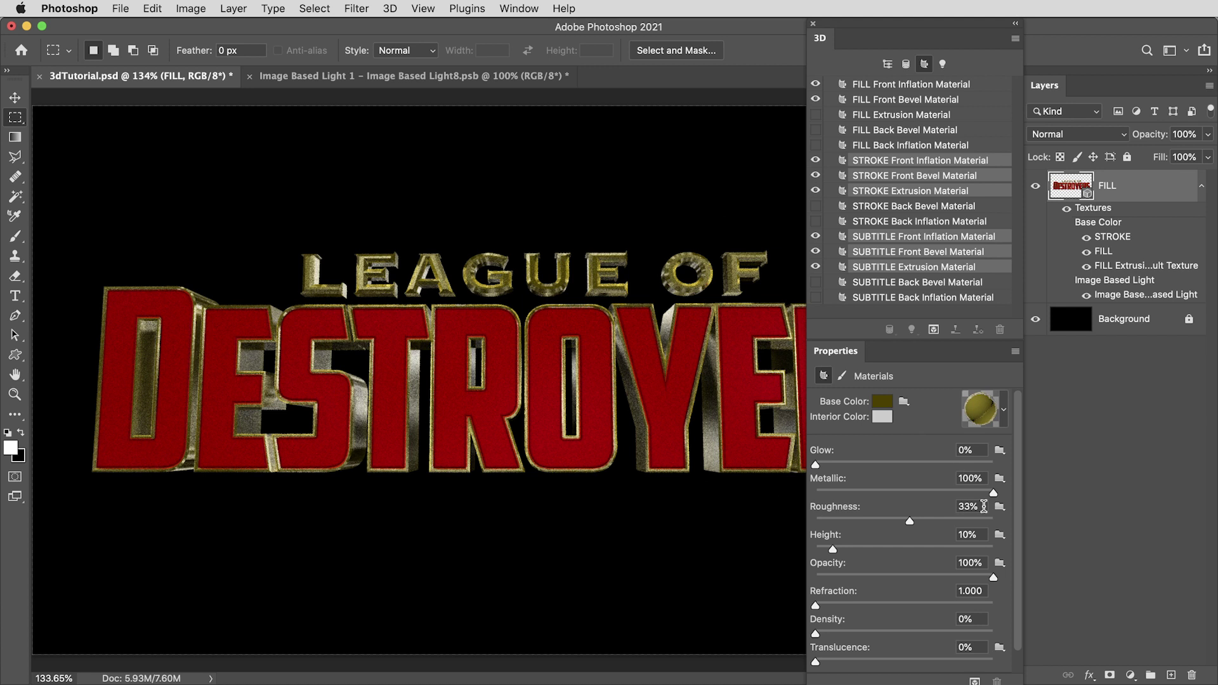
click(983, 505)
text(0)
key(Return)
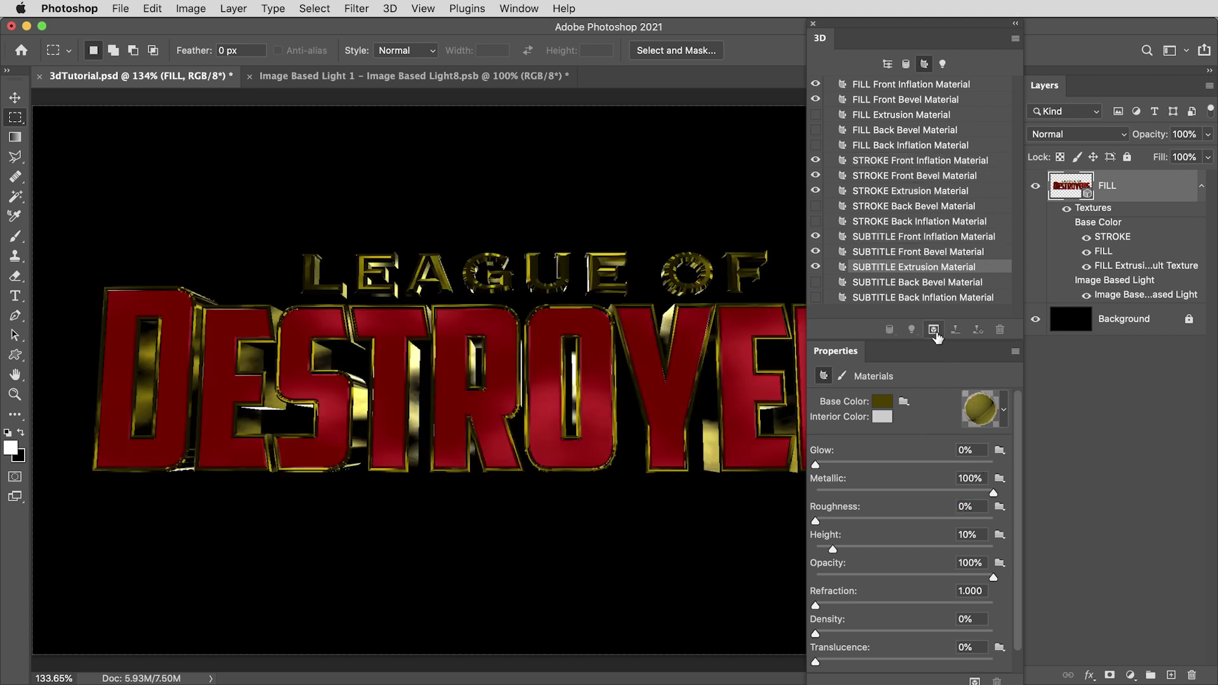
click(934, 330)
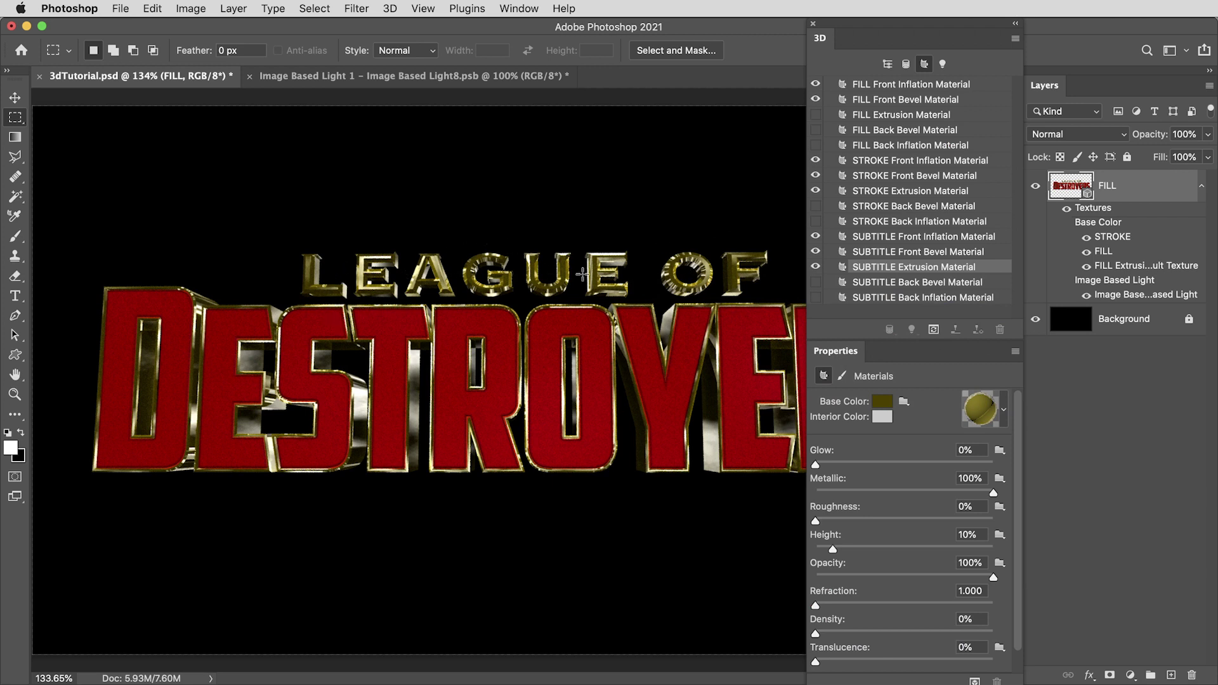
Step: Set Roughness to 40% for only the SUBTITLE front inflation, front bevel and extrusion materials
click(870, 237)
shift+click(875, 252)
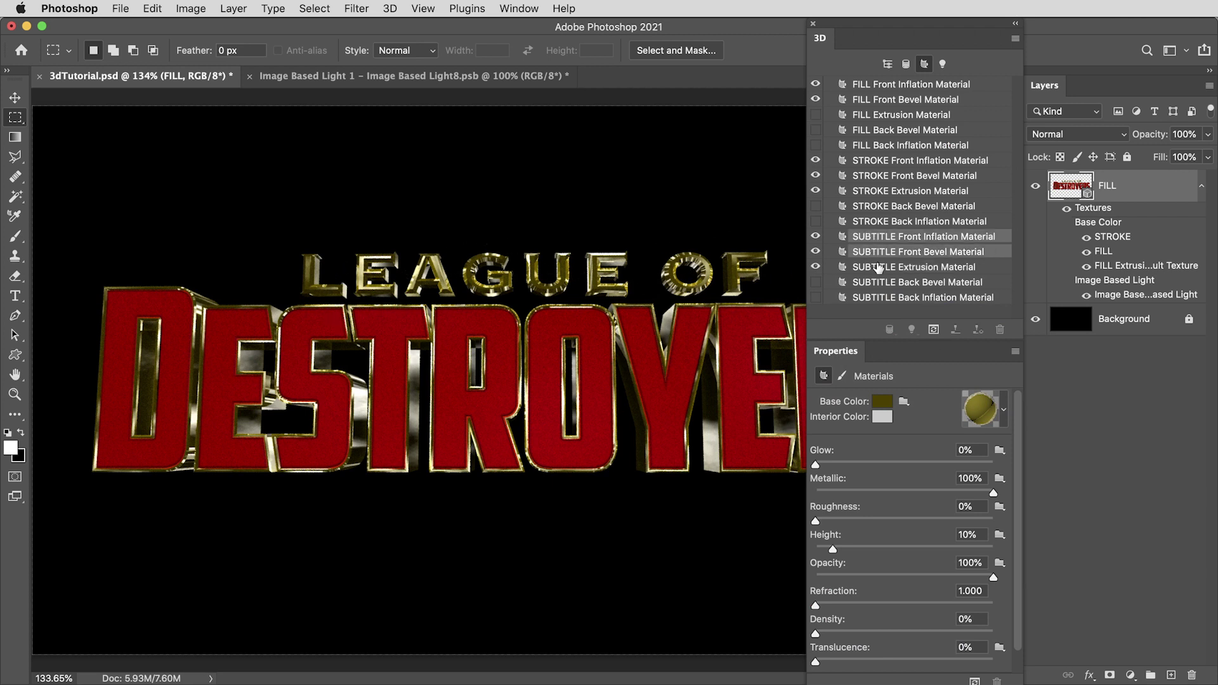
shift+click(881, 267)
click(974, 508)
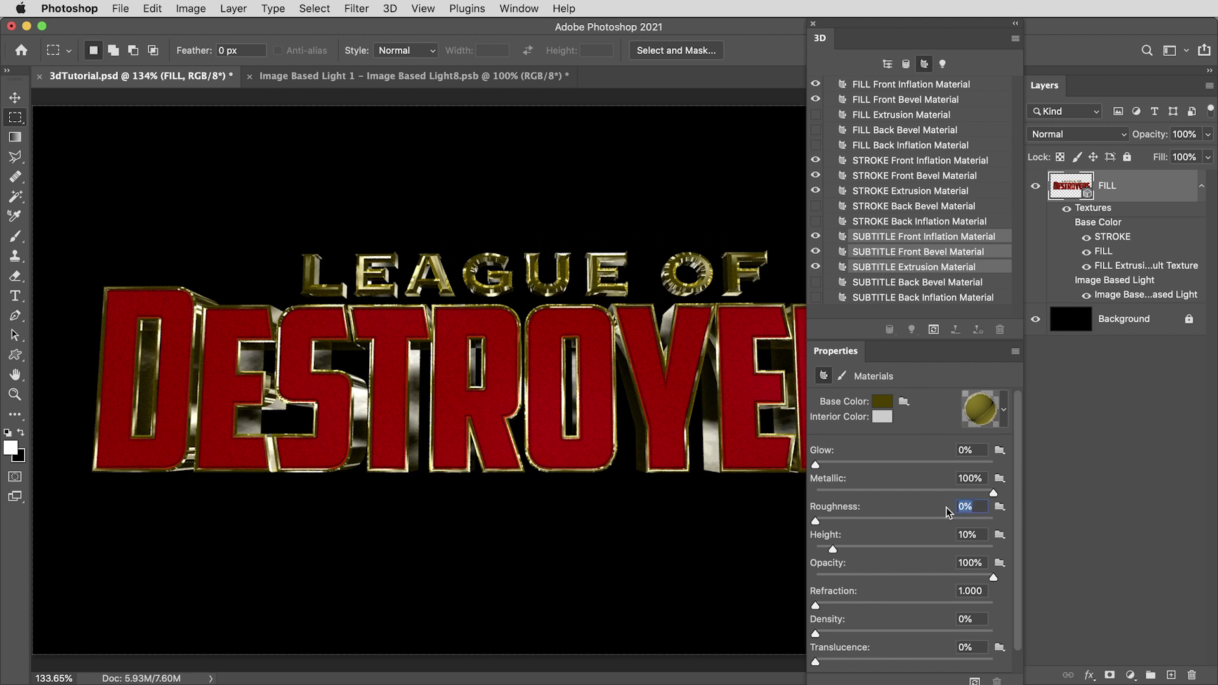
text(40)
key(Return)
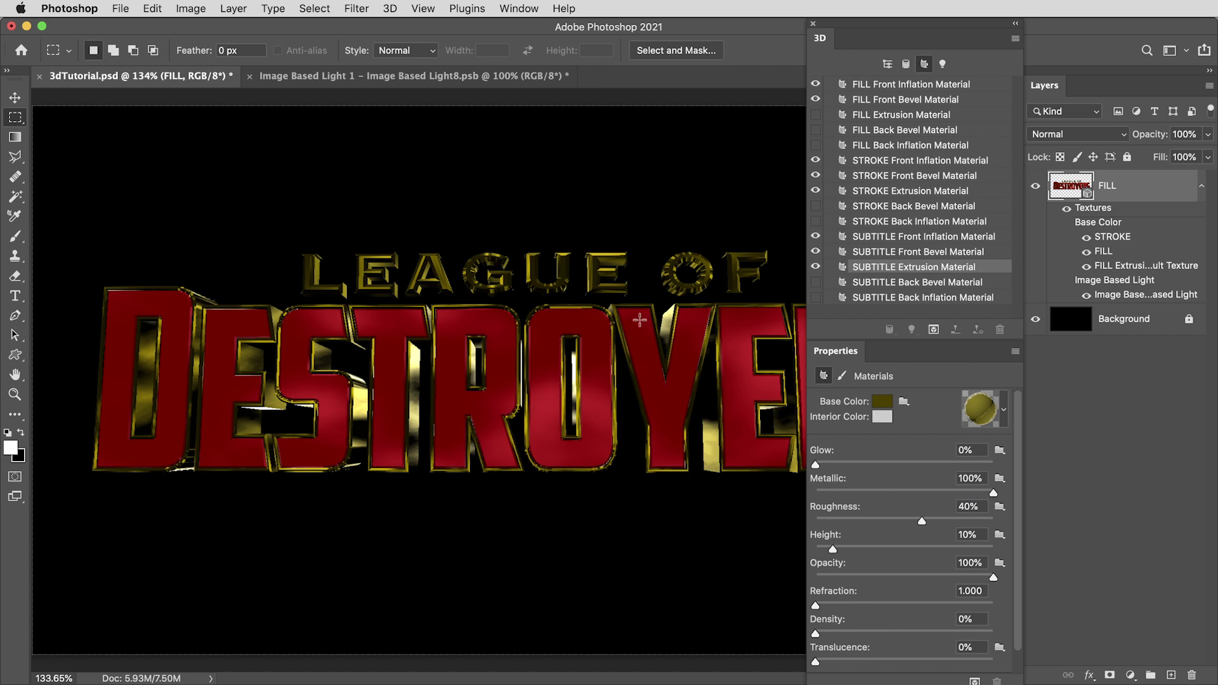
Step: Set Roughness to 15% for the STROKE front inflation, front bevel and extrusion materials
drag(893, 164, 884, 192)
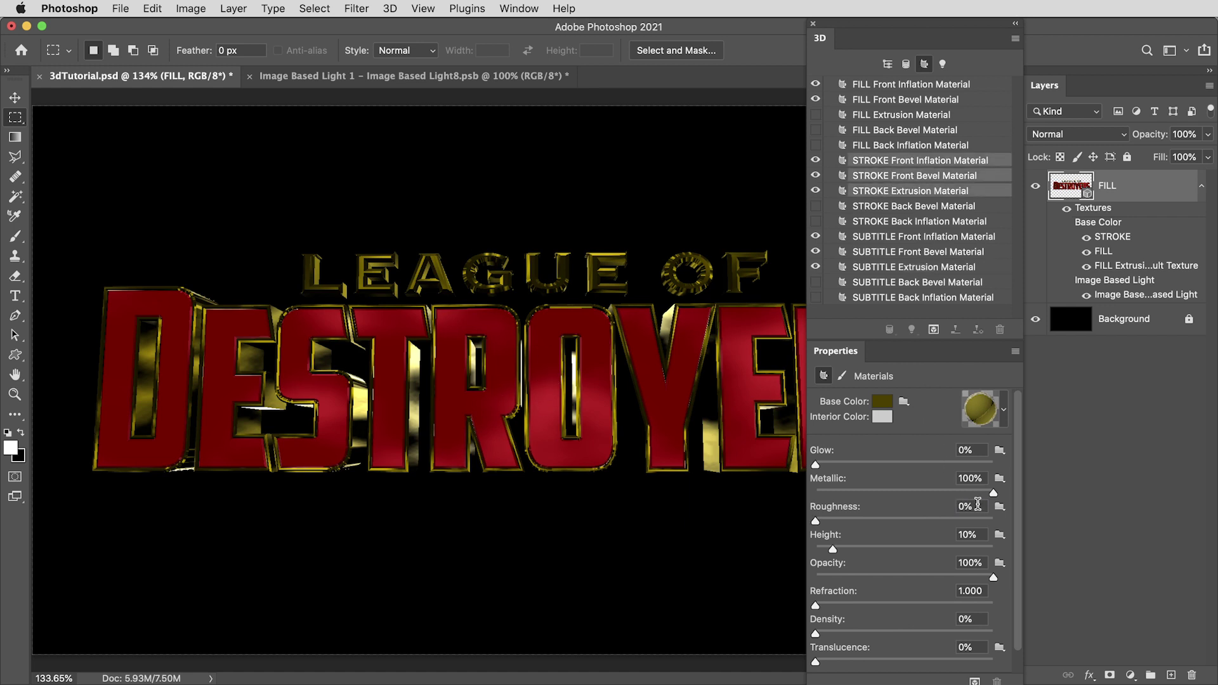
drag(978, 504, 943, 508)
text(15)
key(Return)
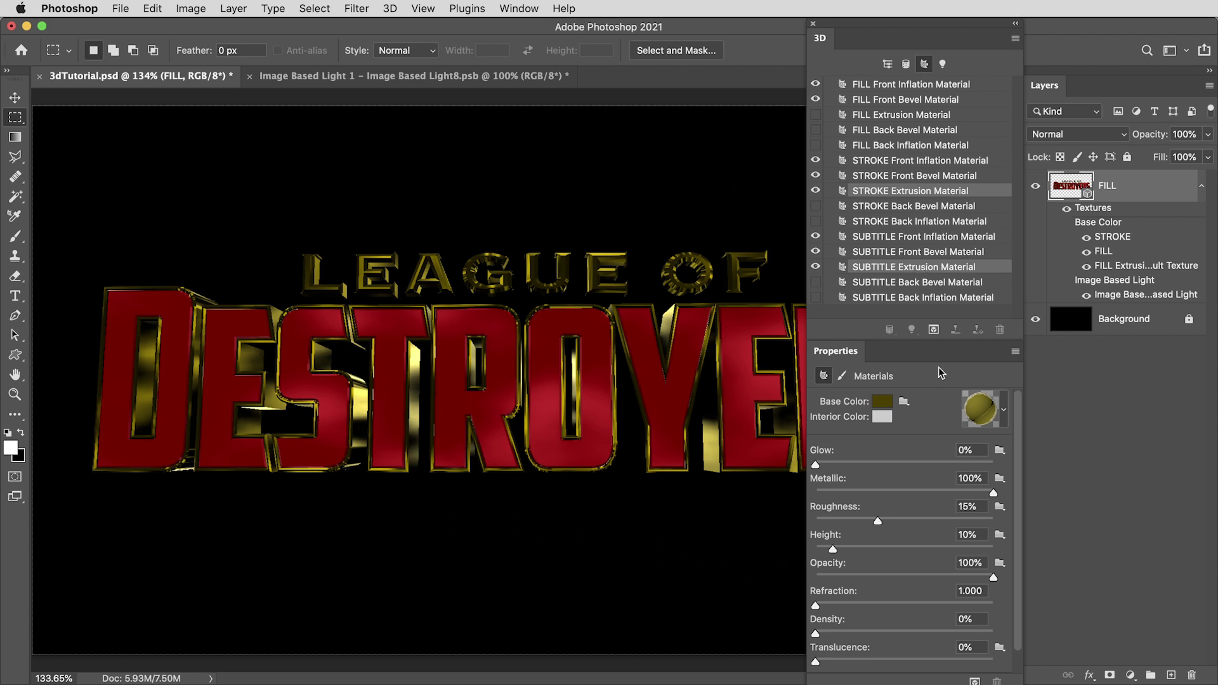
Step: Set Metallic to 60% for the STROKE and SUBTITLE extrusion materials and render the scene
text(60)
key(Return)
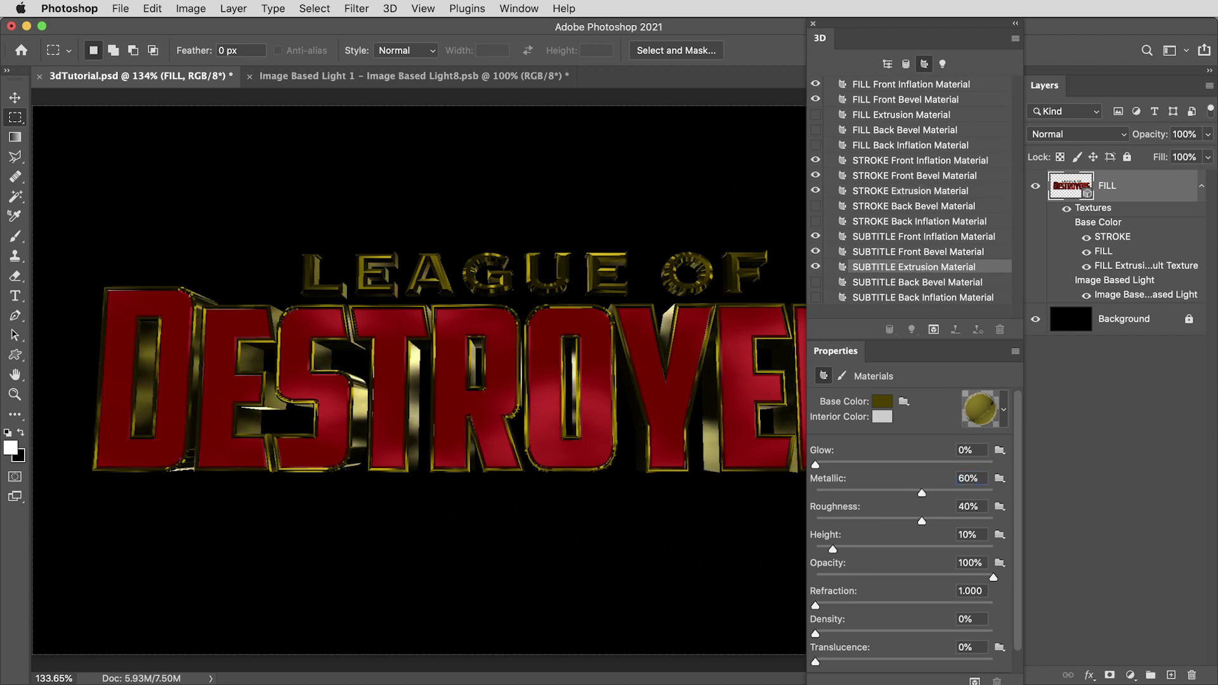
click(934, 329)
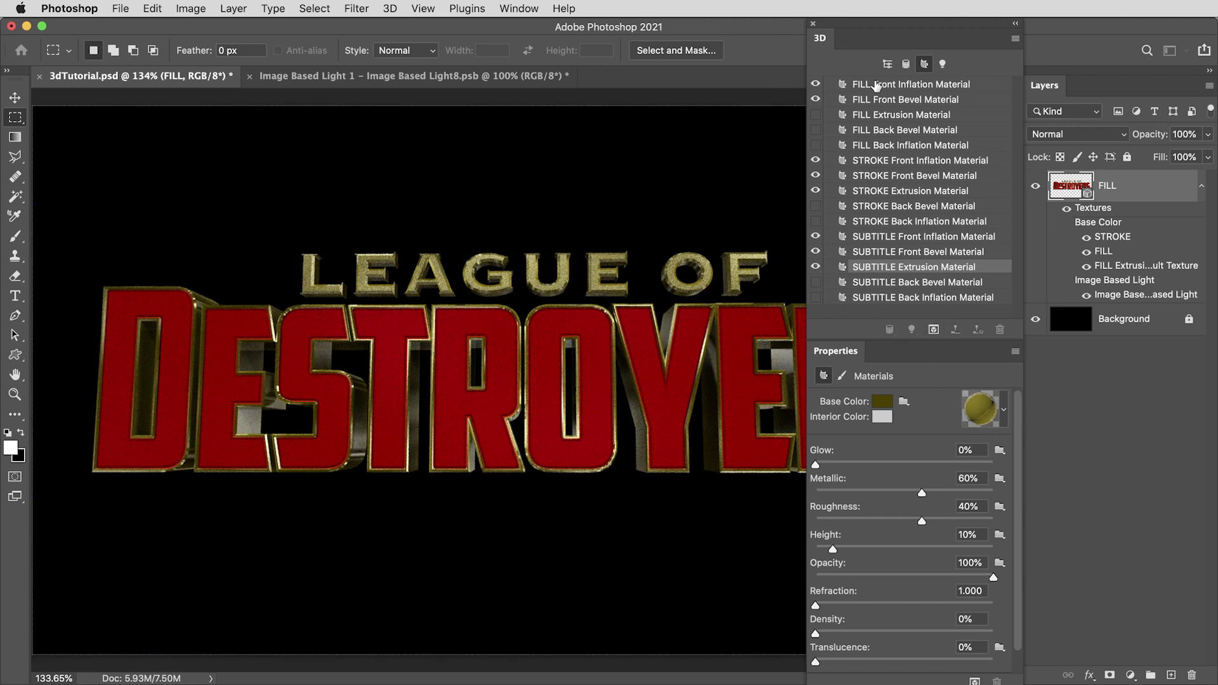
Step: Set Metallic to 65% and Roughness to 10% for the FILL front inflation and front bevel materials
click(876, 86)
shift+click(881, 99)
click(960, 478)
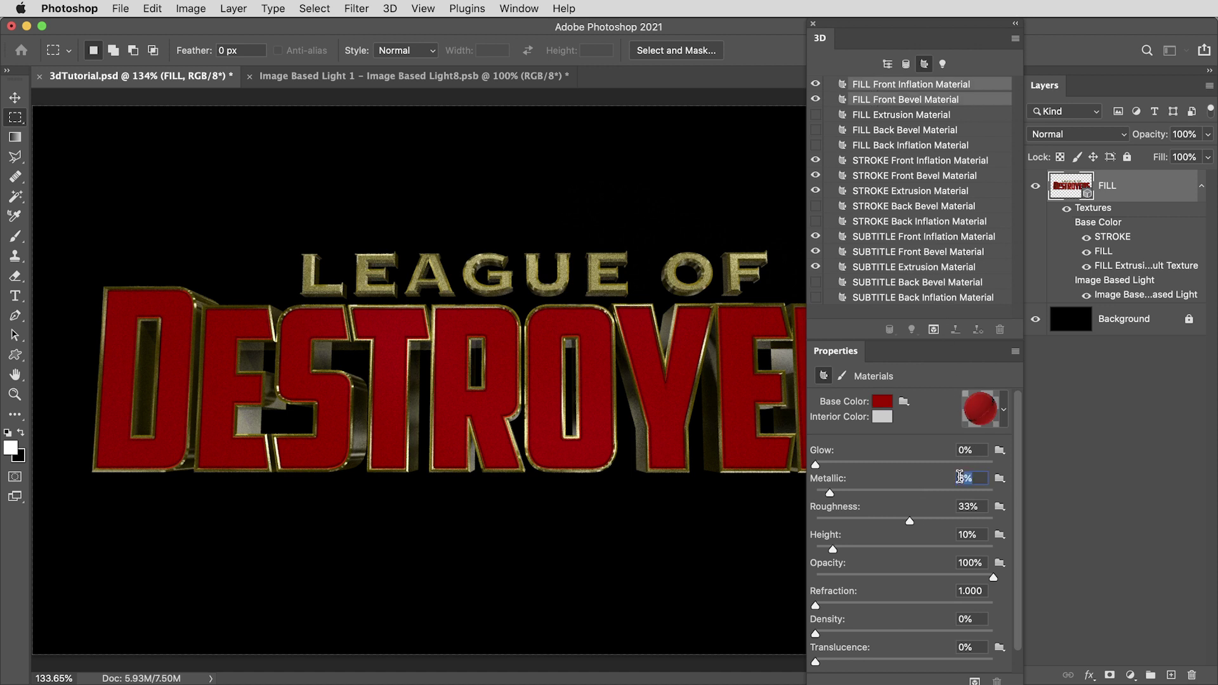
text(65)
key(Return)
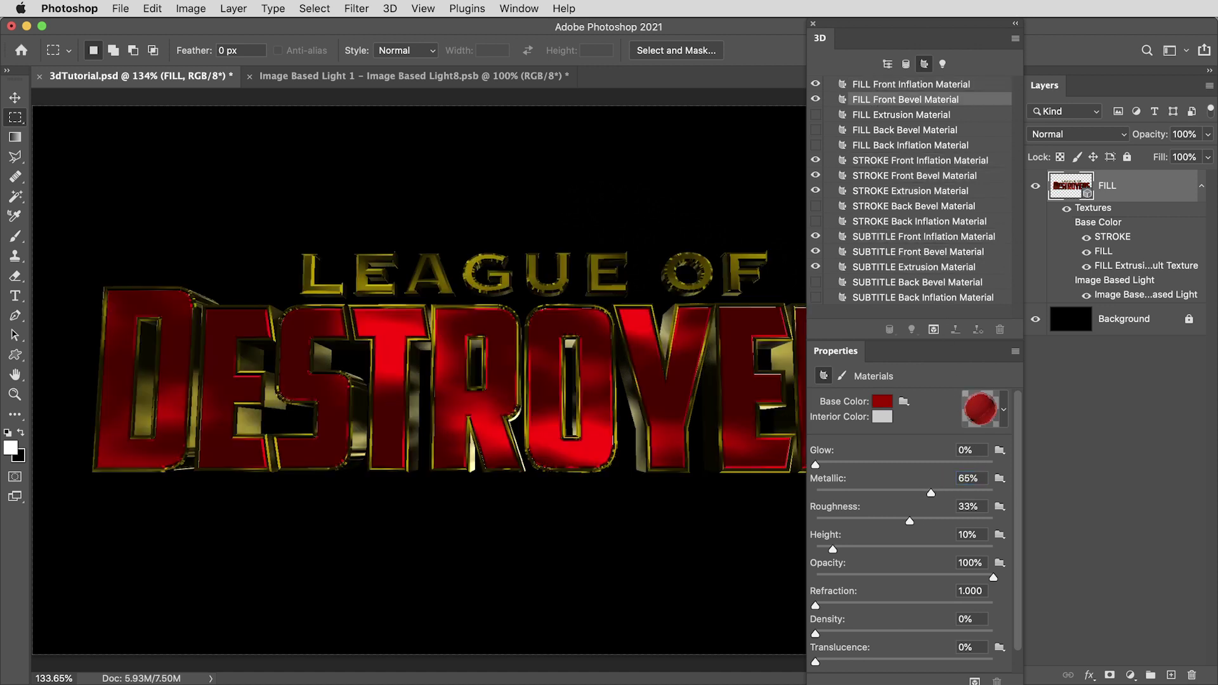
shift+click(878, 87)
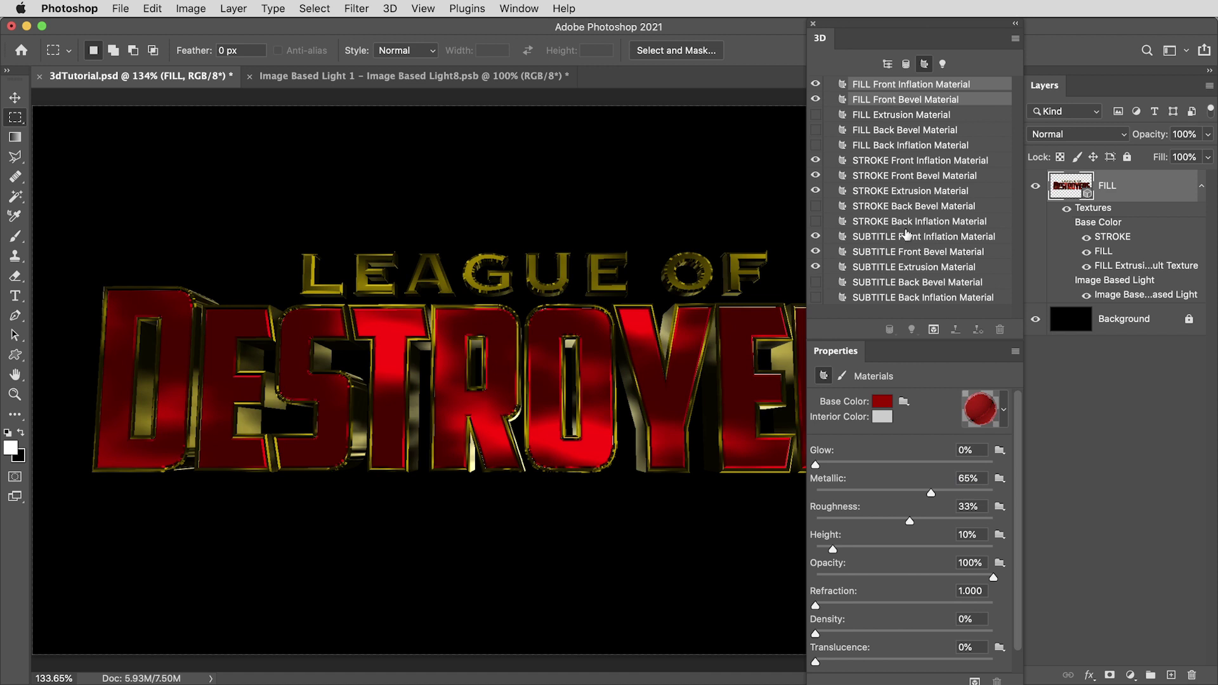
double_click(975, 505)
text(10)
key(Return)
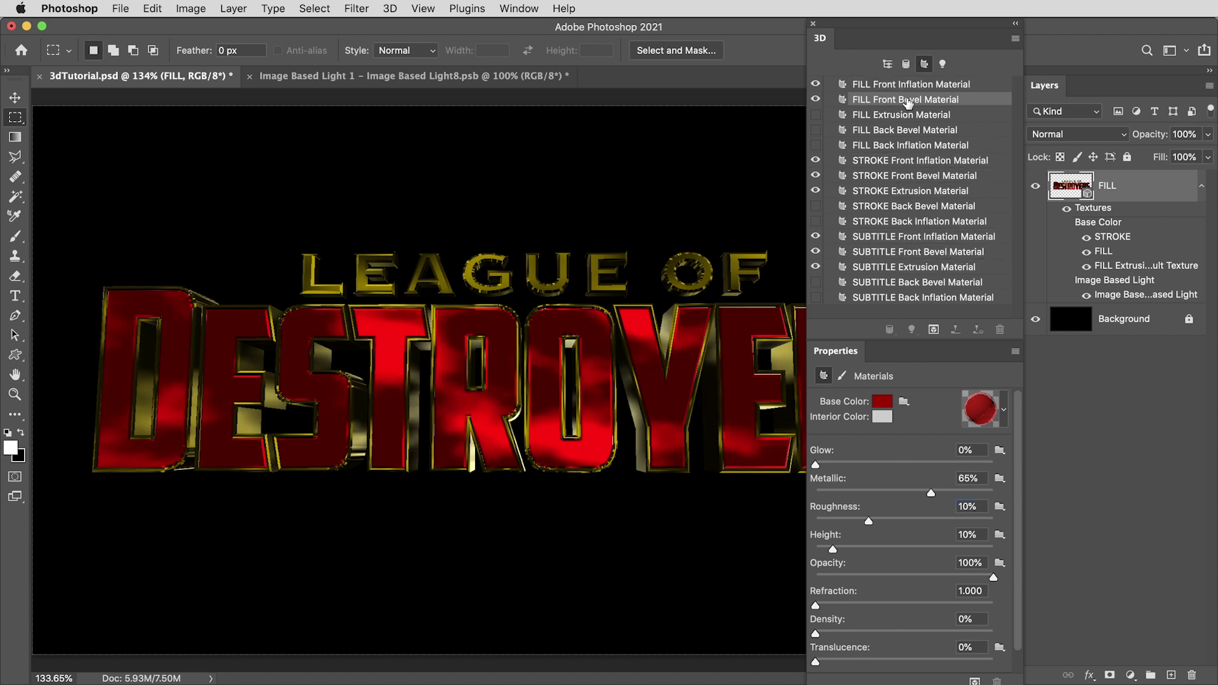
Step: Darken the FILL front materials' base color to RGB 56, 0, 0
click(883, 408)
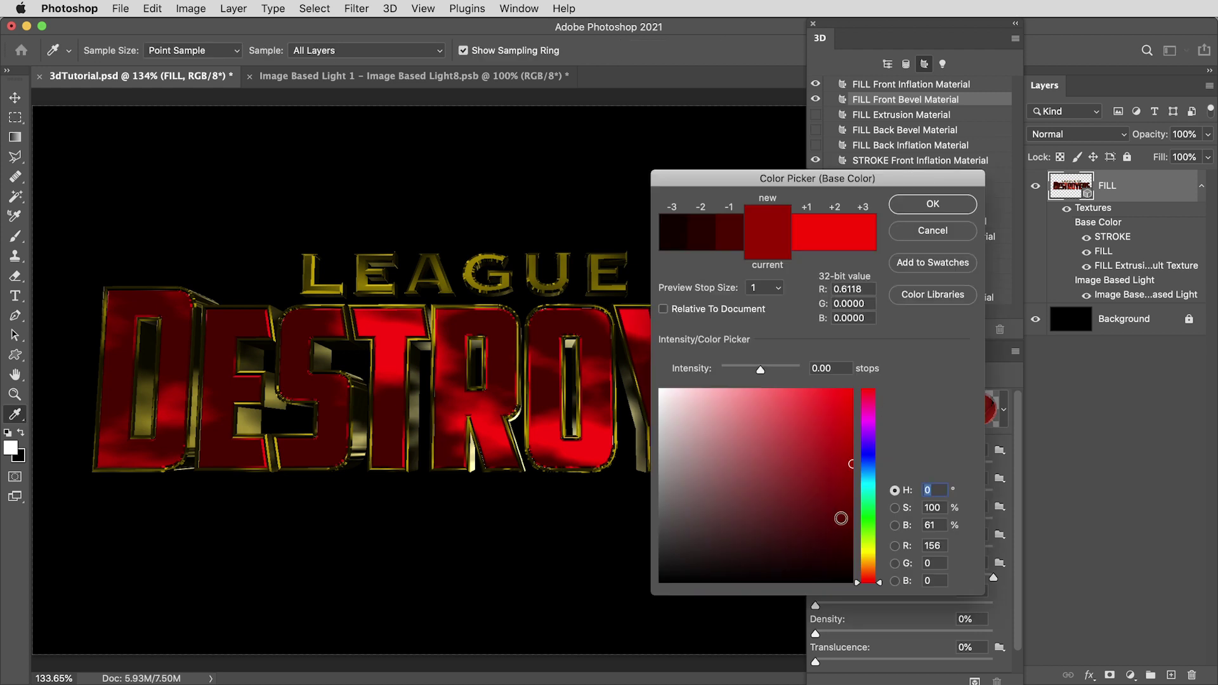
drag(839, 514, 854, 538)
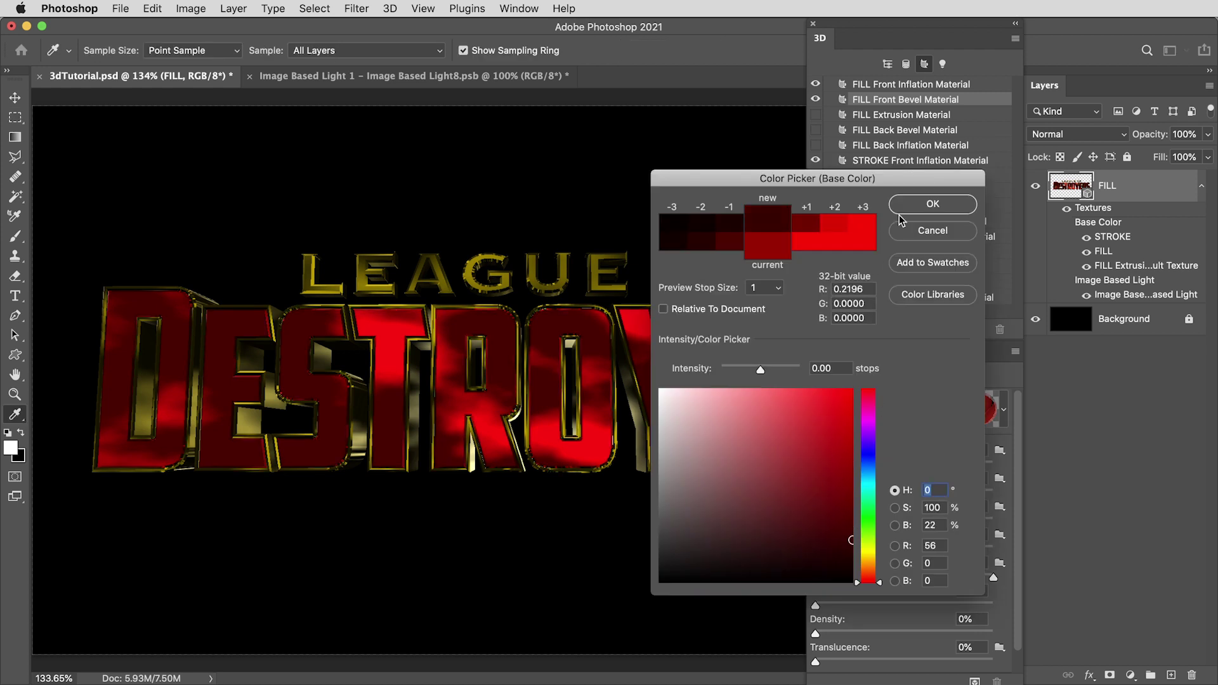
click(933, 204)
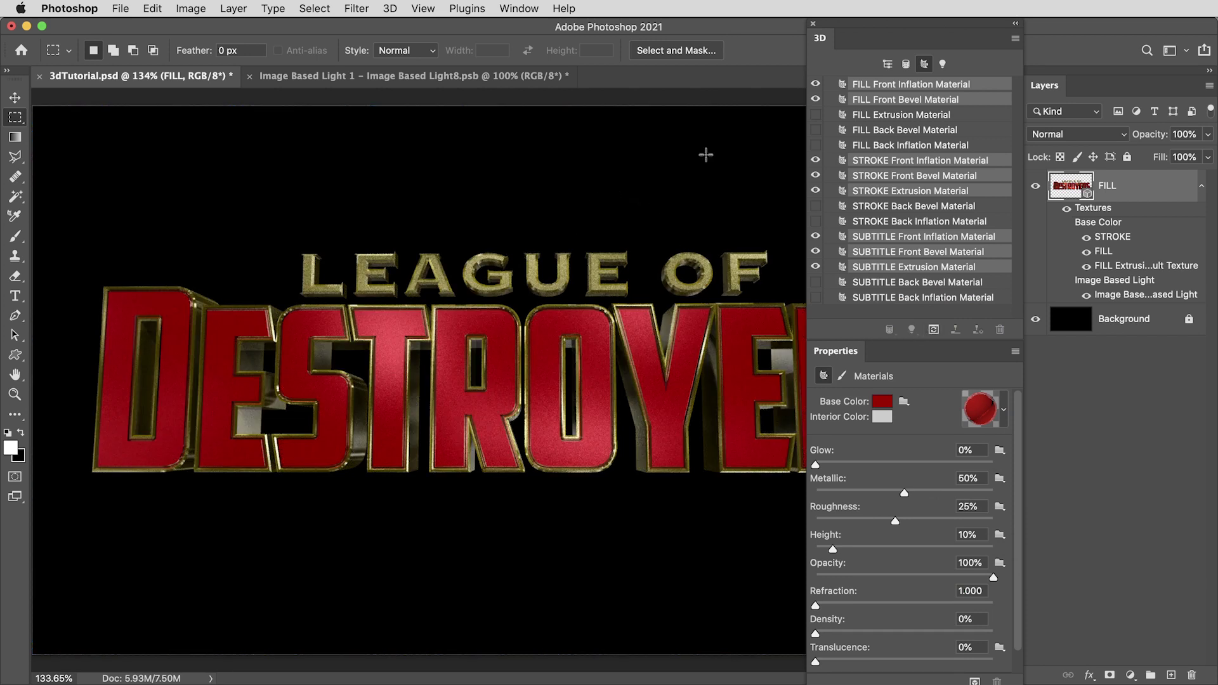
Step: Slightly adjust the extrusion depth of the SUBTITLE mesh
click(888, 64)
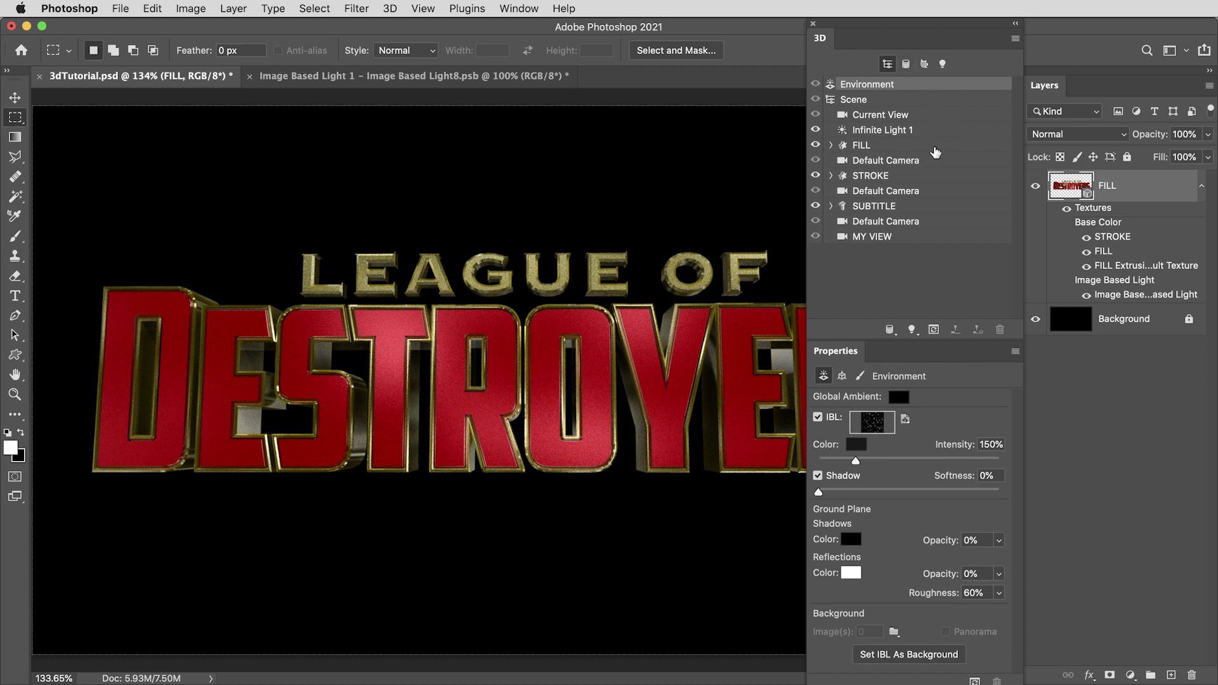
click(879, 206)
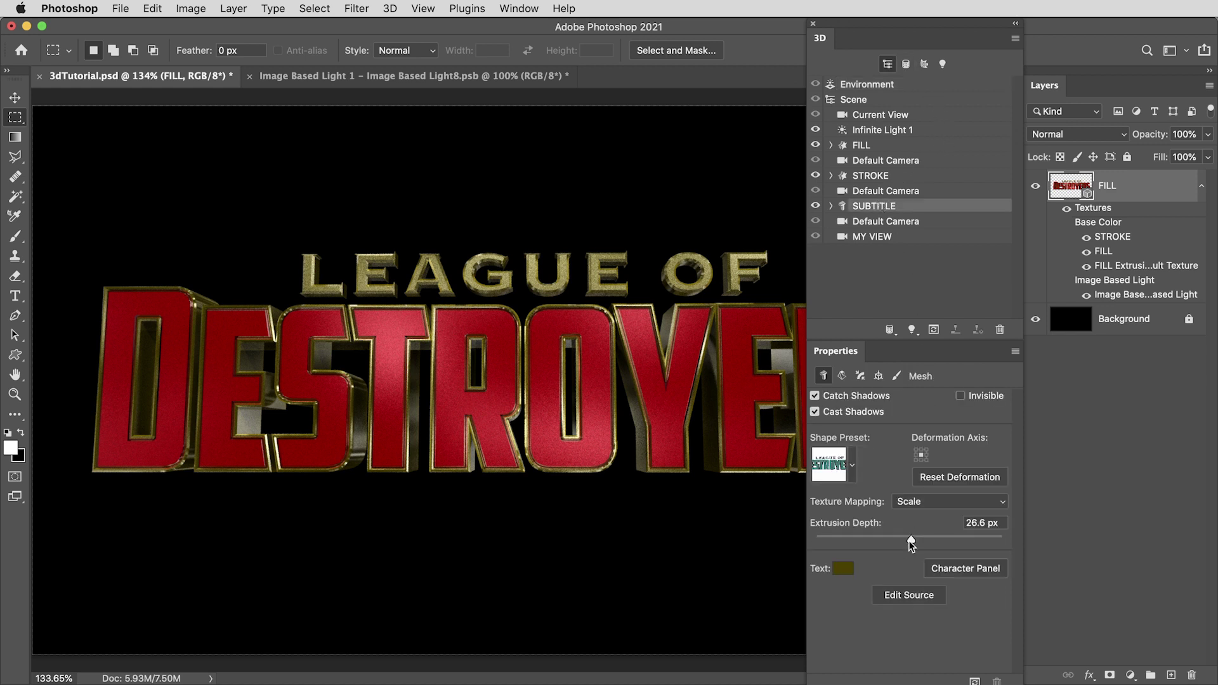
drag(909, 540, 910, 544)
Step: Open the STROKE mesh's source, set its stroke width to 8.92 px, save it and return to 3dTutorial.psd
click(898, 177)
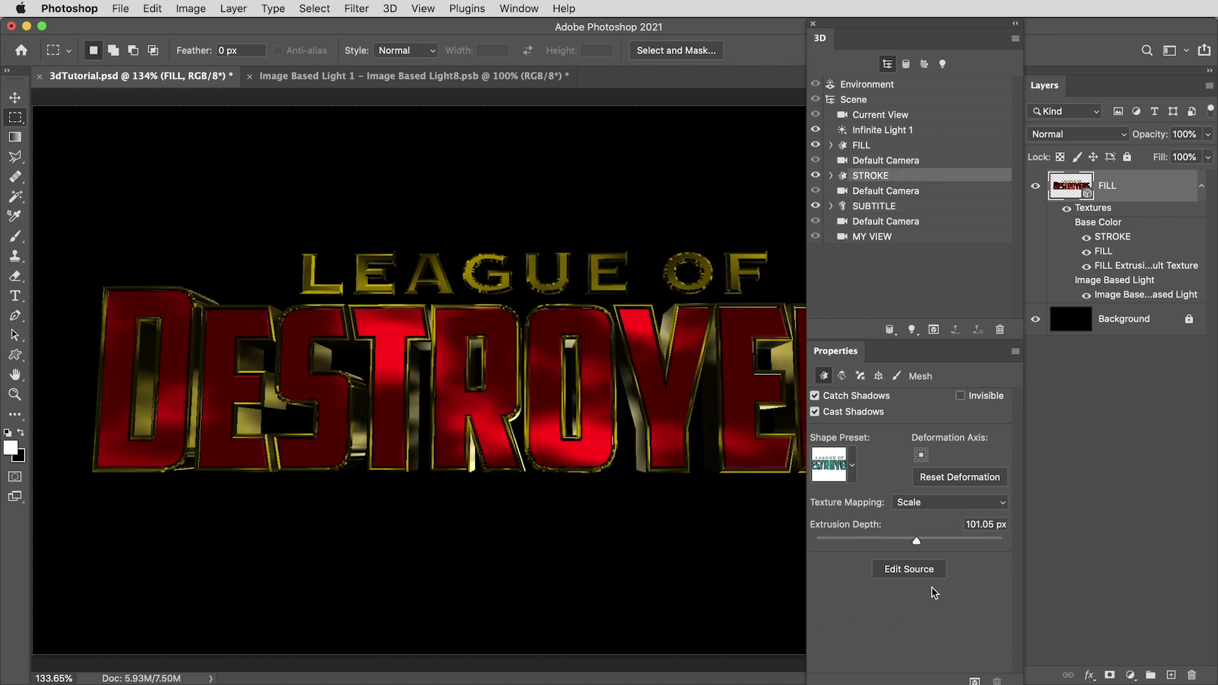
click(905, 570)
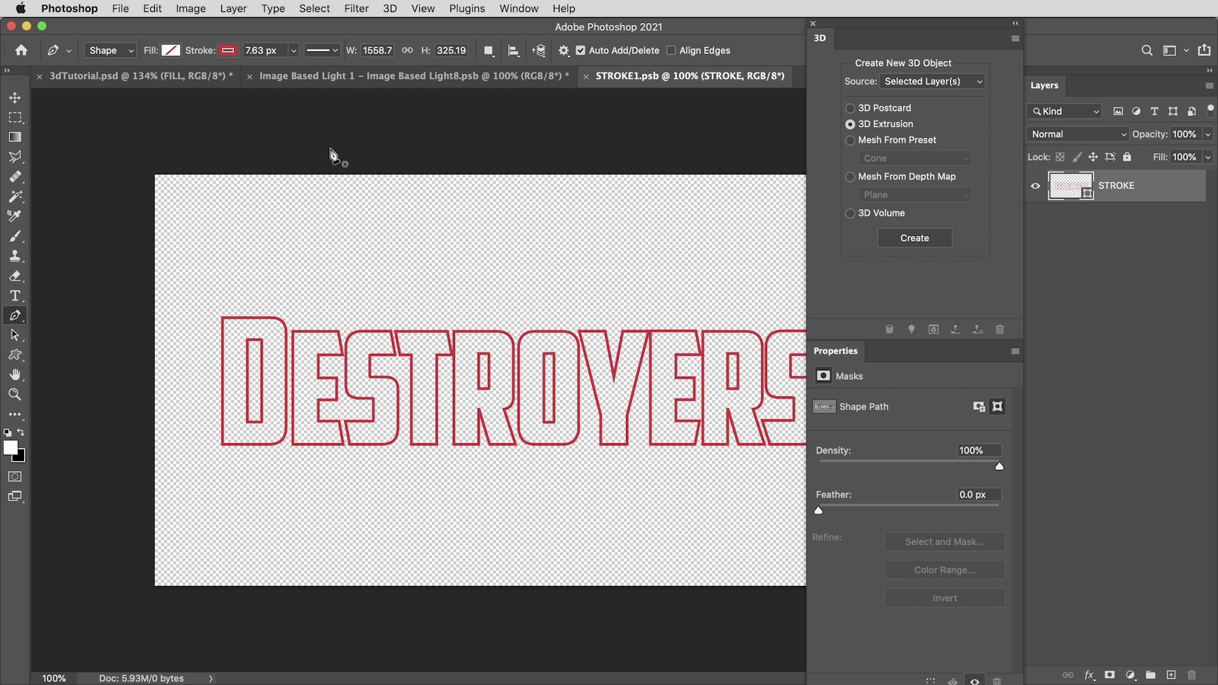
click(292, 50)
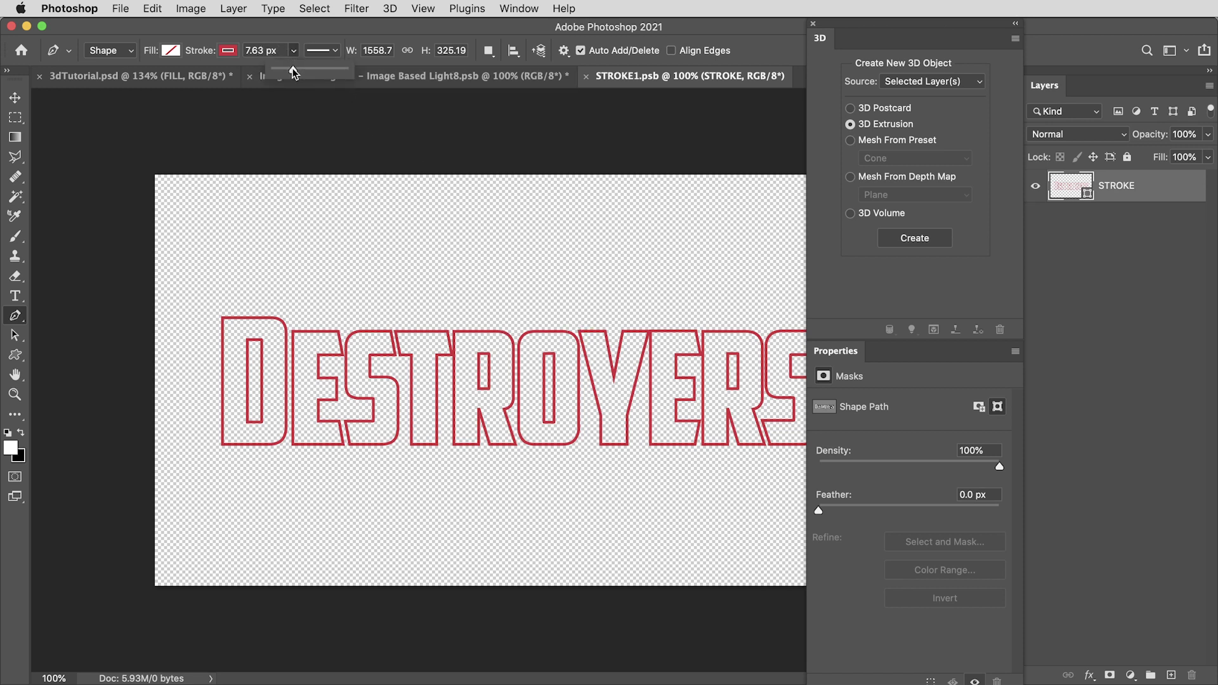
drag(294, 72, 296, 72)
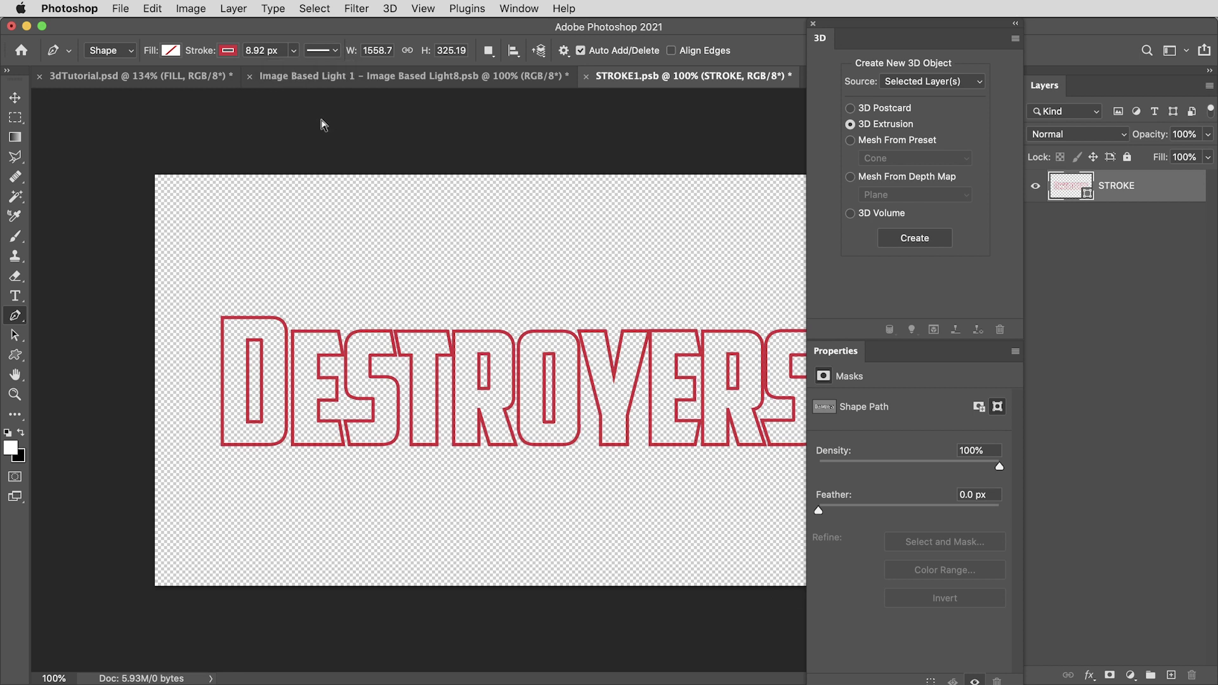
key(super+s)
click(173, 78)
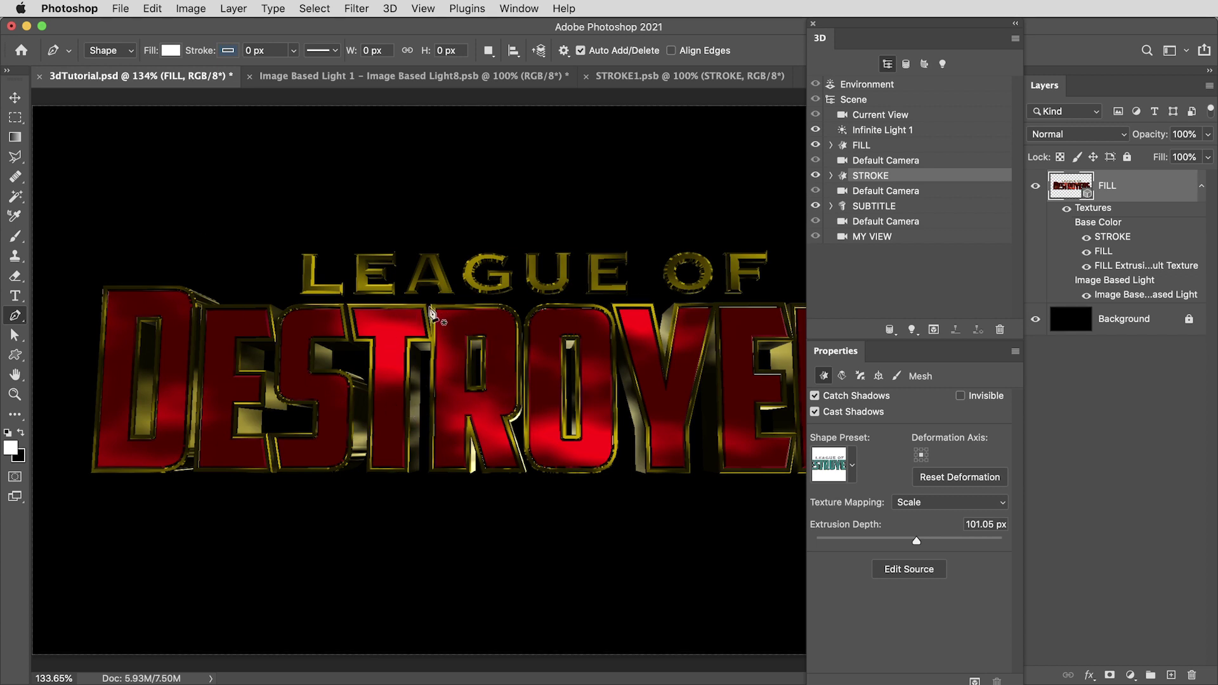
Step: Render the scene with the thicker stroke and inspect the lettering up close
click(934, 330)
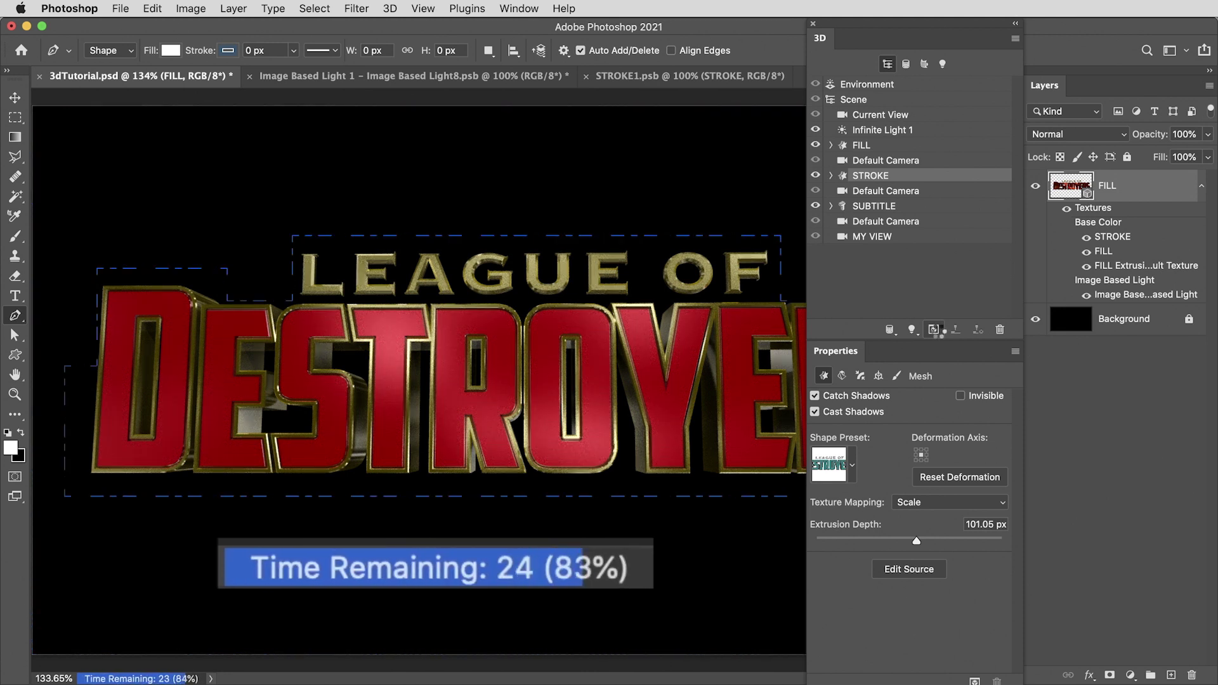
key(m)
key(super+equal)
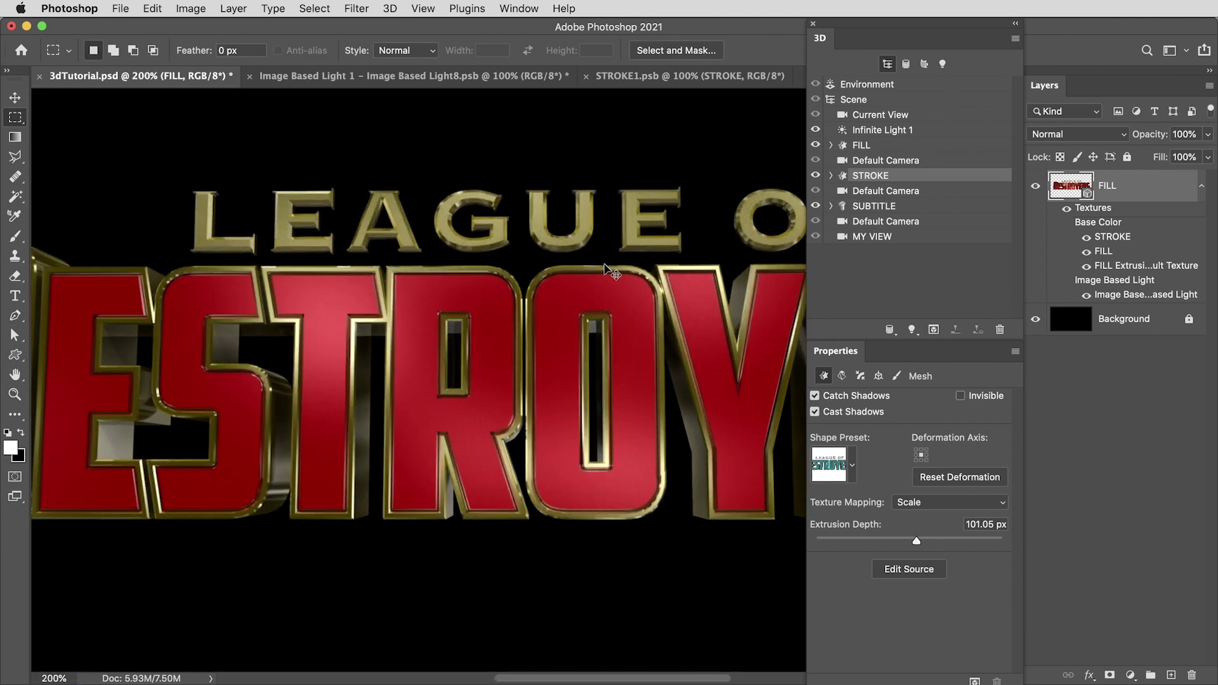
key(super+equal)
key(super+0)
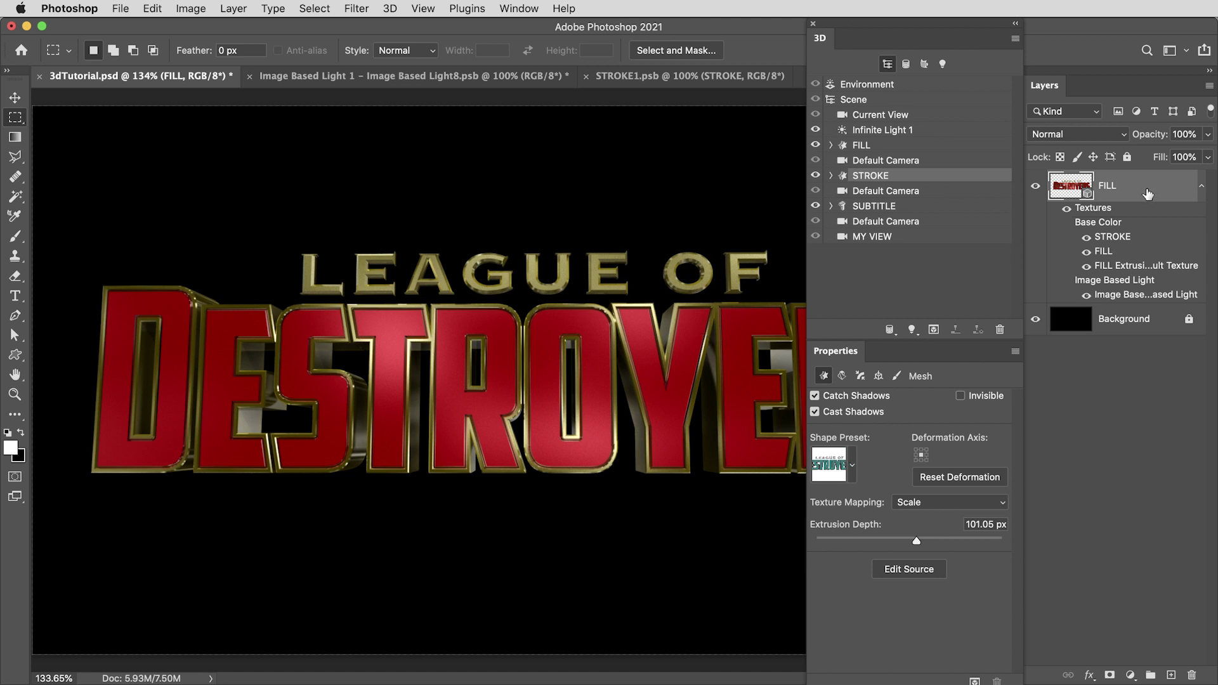
Step: Duplicate the FILL 3D layer and rasterize the copy
key(super+j)
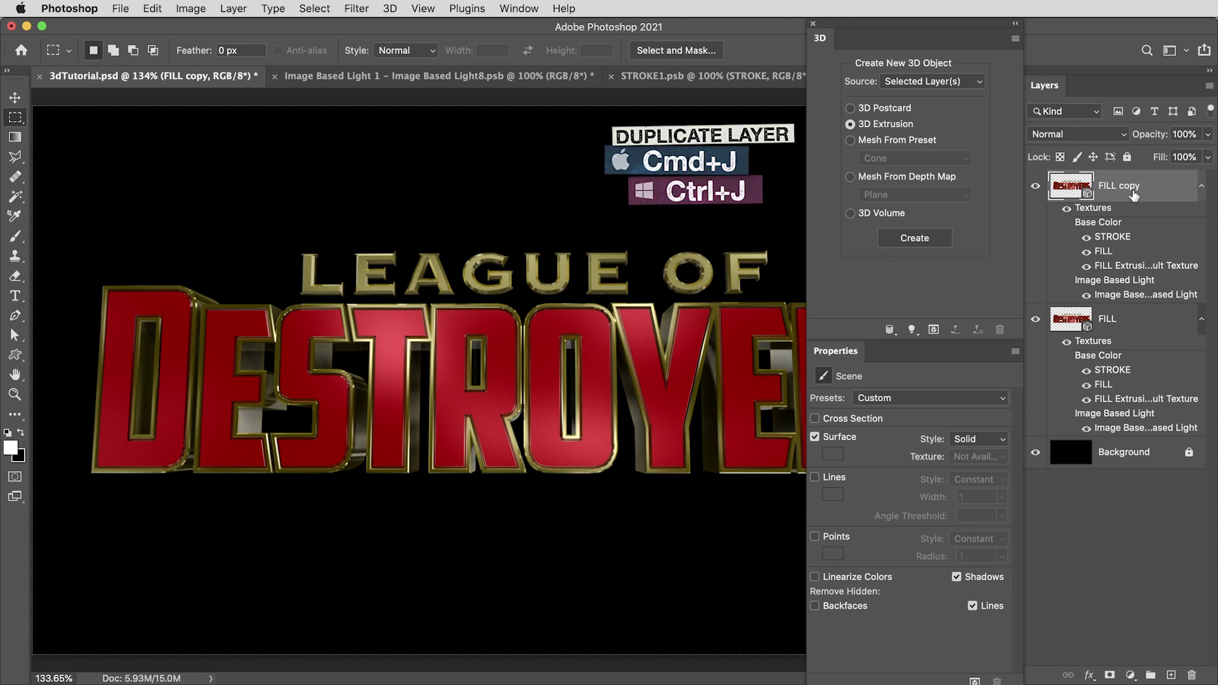
right_click(1110, 183)
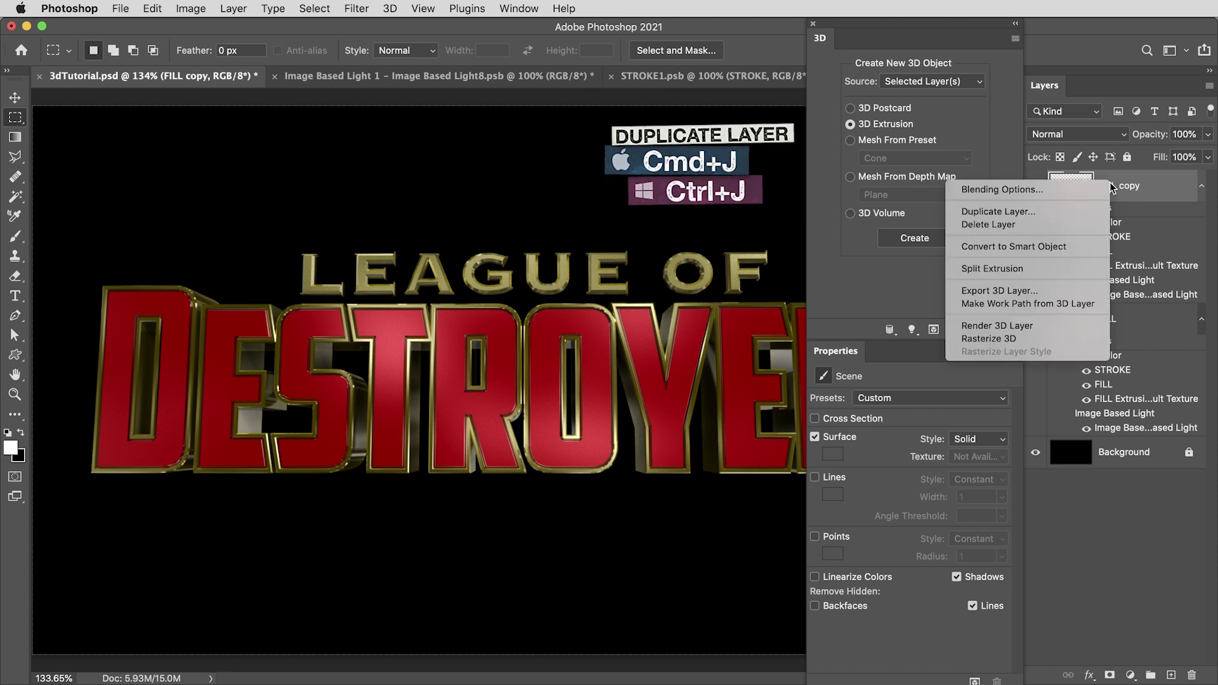
click(1009, 341)
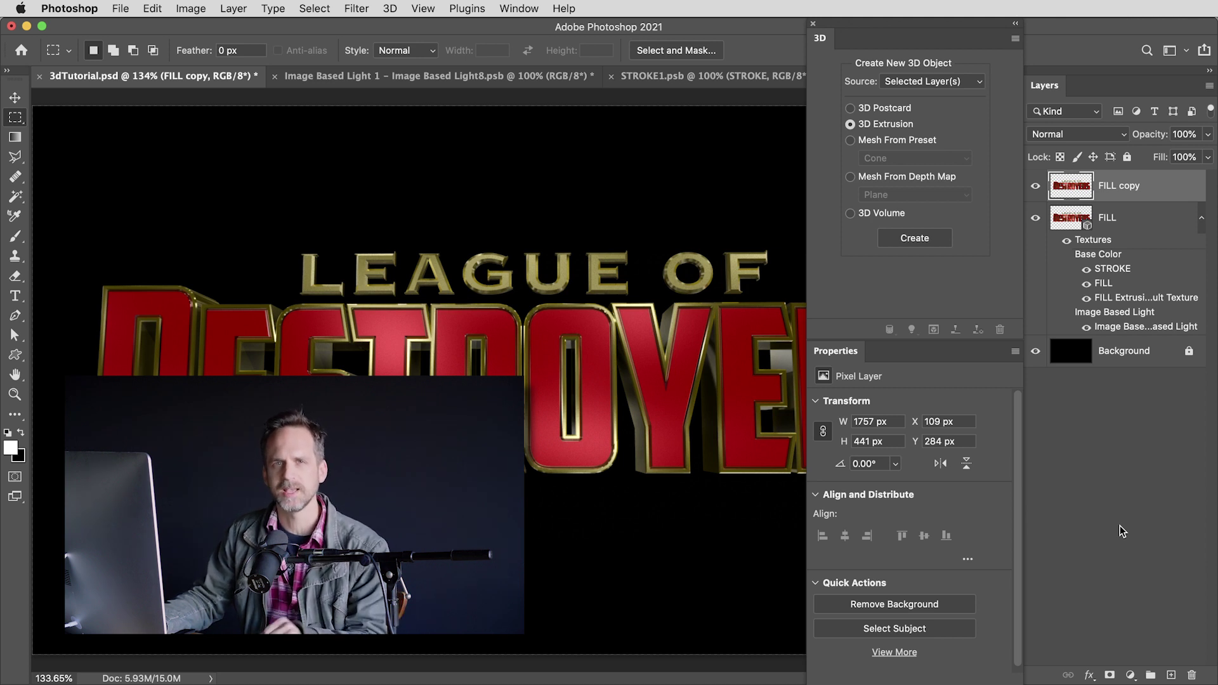
Step: Hide the rasterized FILL copy, then duplicate the FILL 3D layer and name the duplicate MATTES
click(1035, 187)
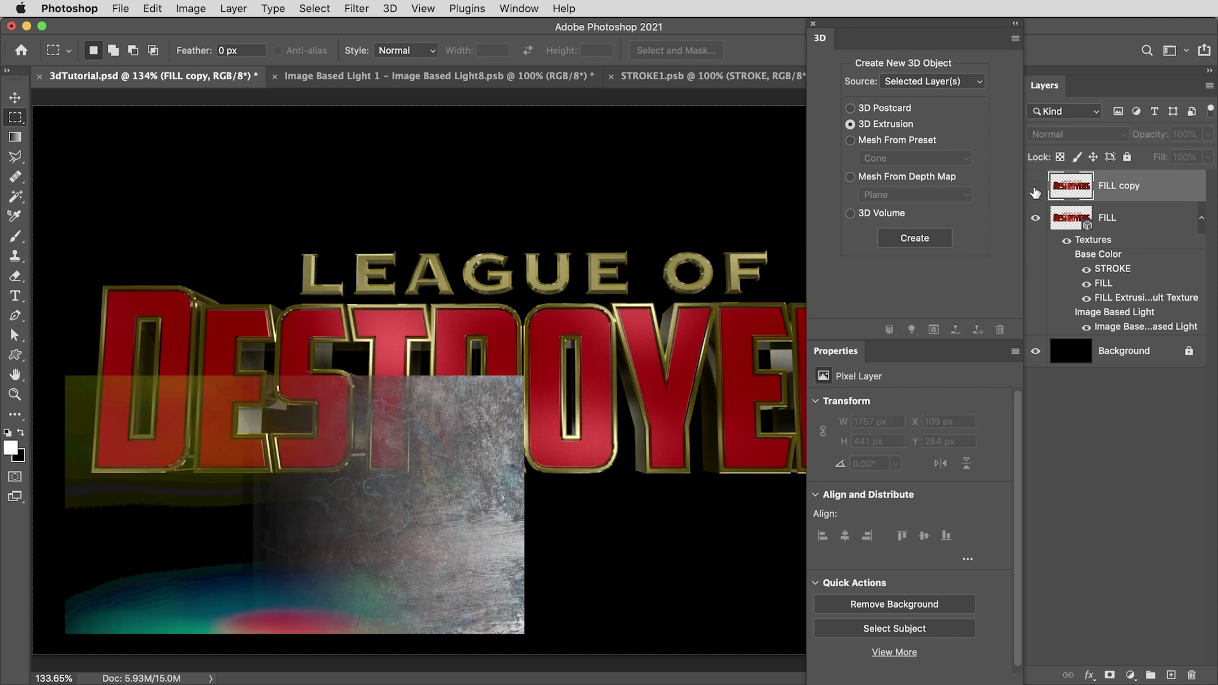
click(1071, 219)
key(super+j)
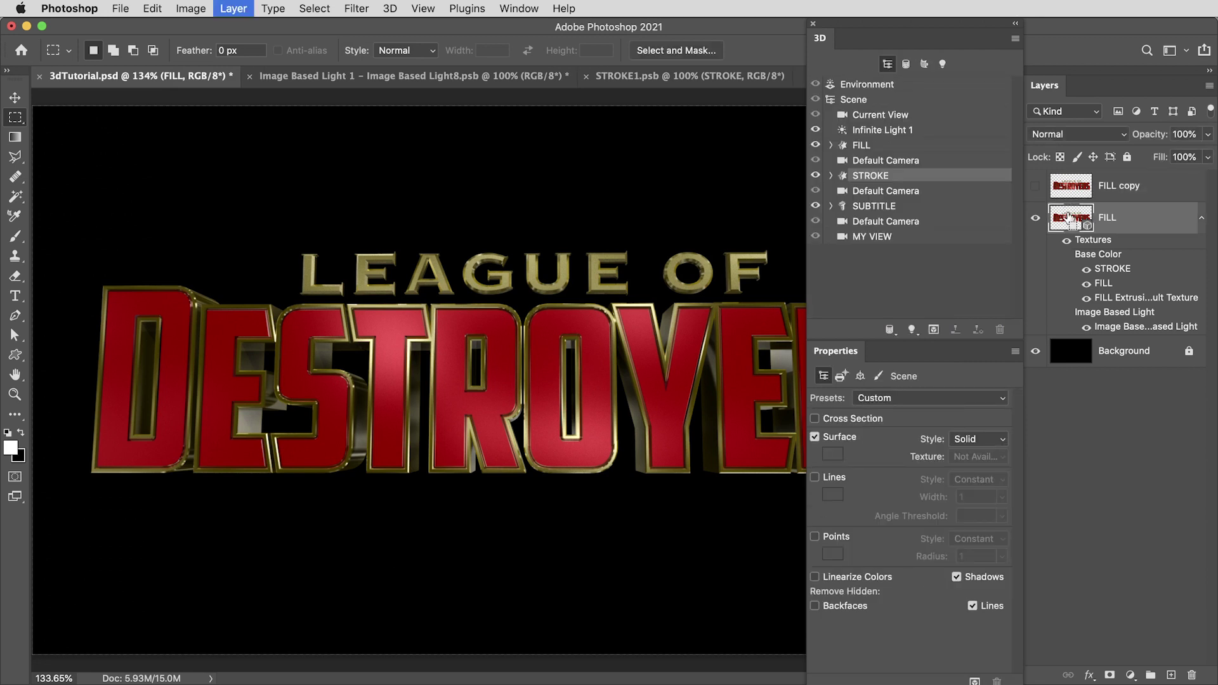
double_click(1115, 217)
text(MATTES)
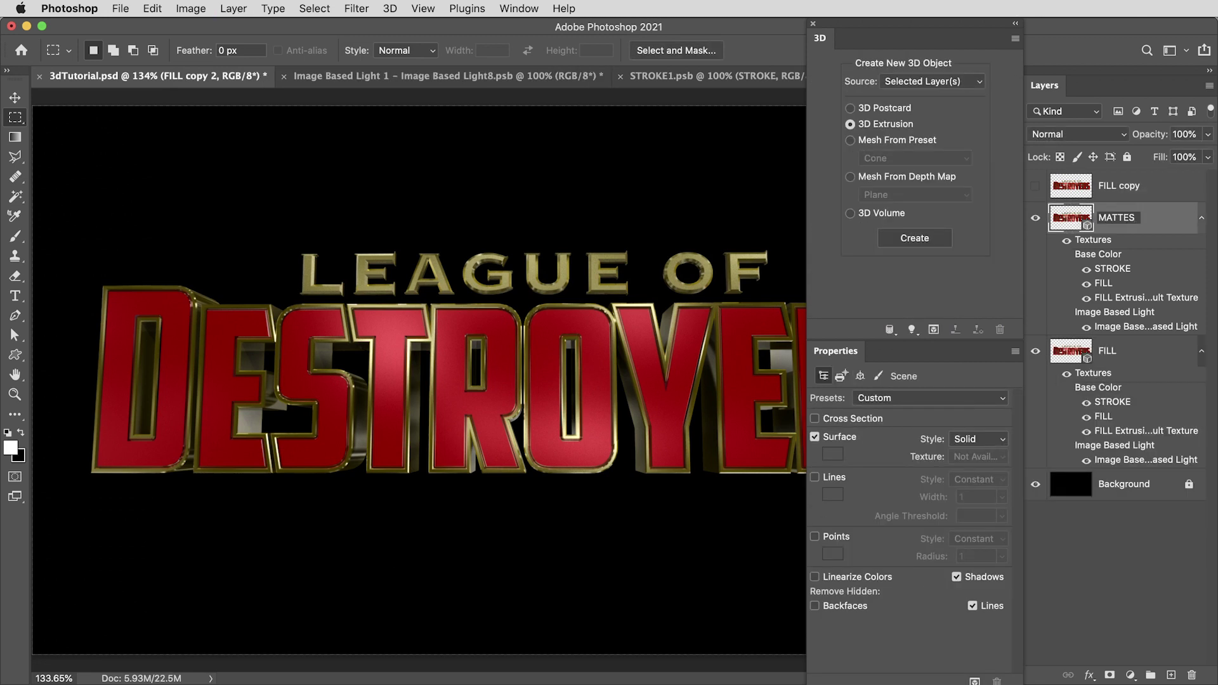
key(Return)
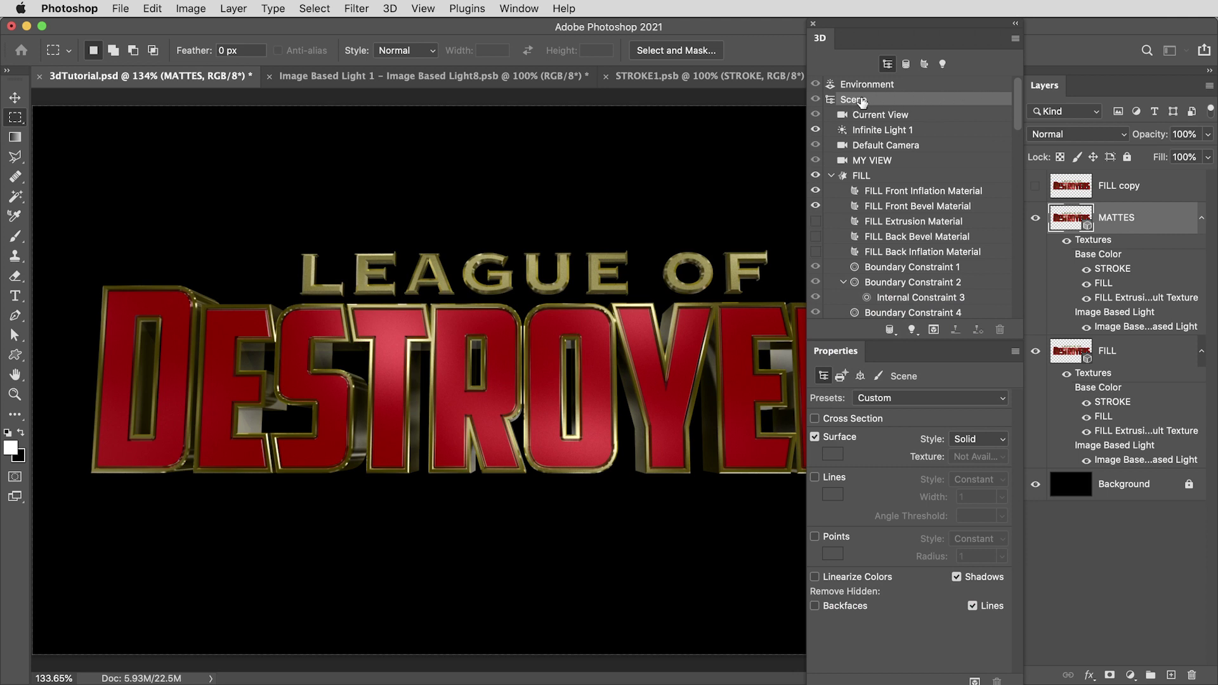
Step: Set the MATTES scene's surface style to Unlit Texture and make the FILL front inflation and front bevel materials' base color black
click(977, 440)
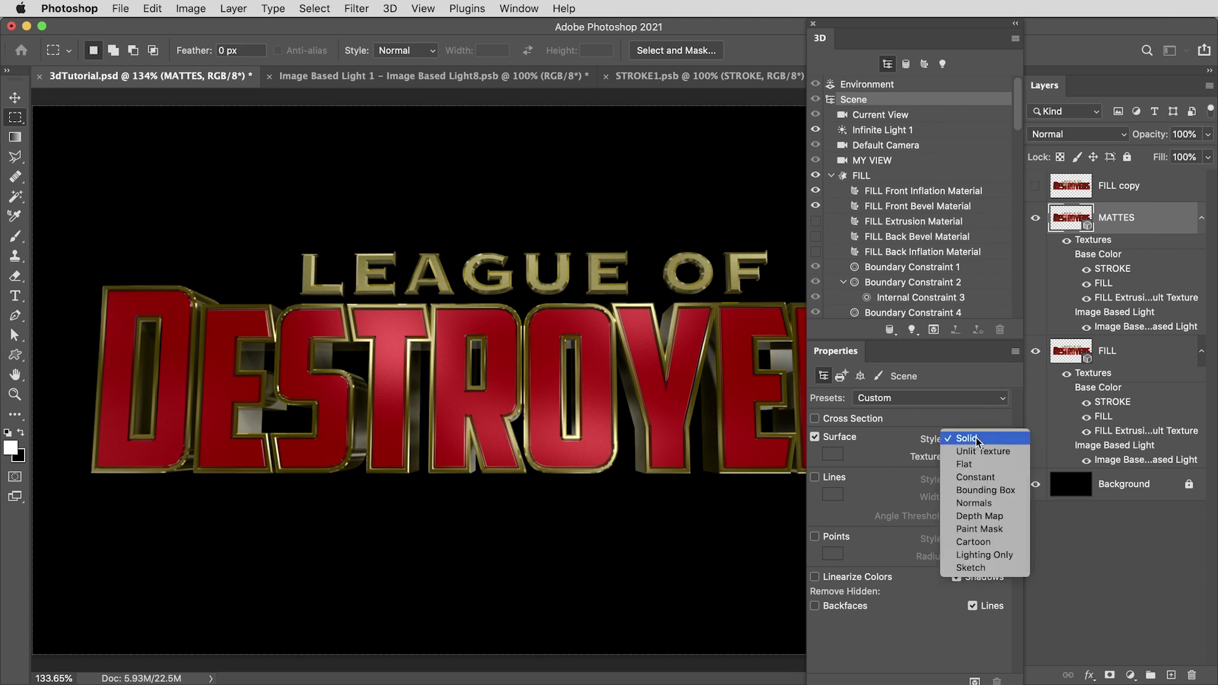
click(995, 451)
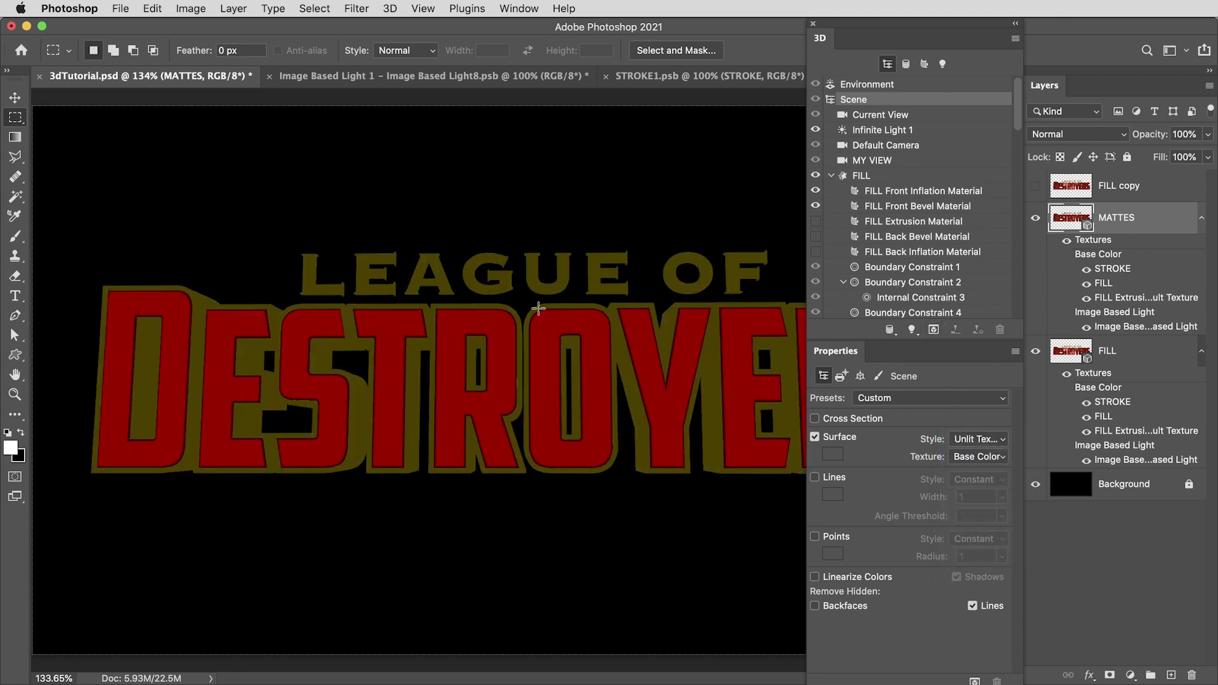
click(925, 64)
click(899, 89)
shift+click(901, 101)
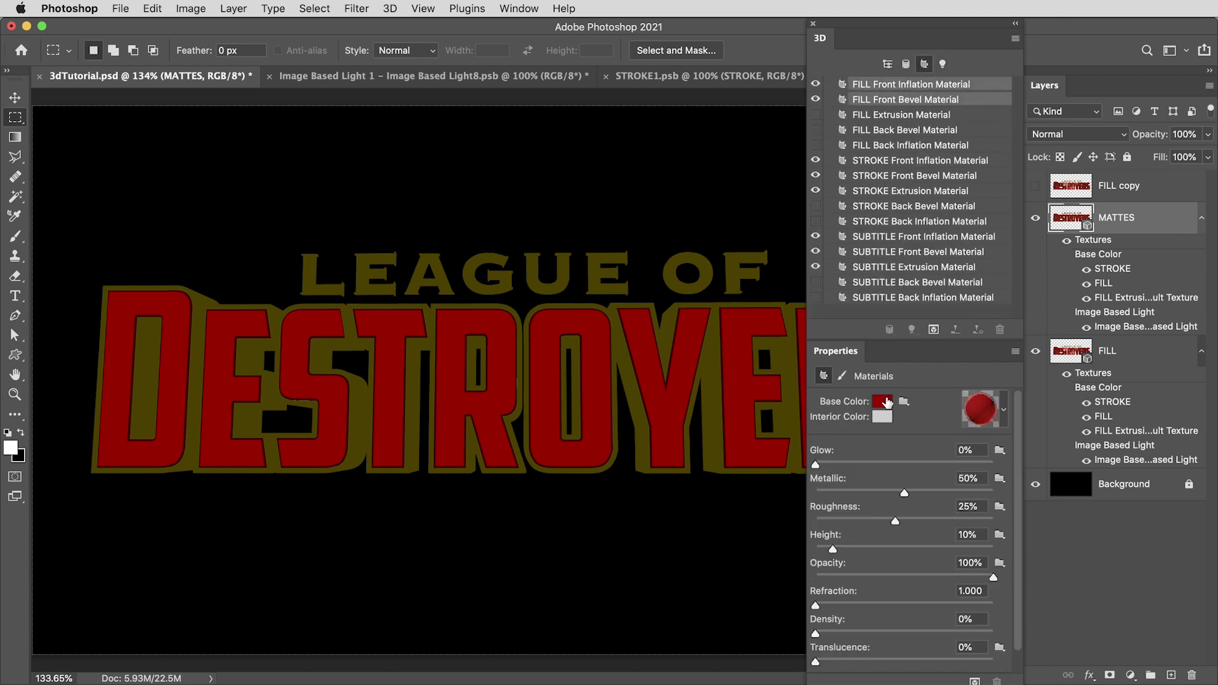
click(887, 402)
drag(808, 442, 653, 577)
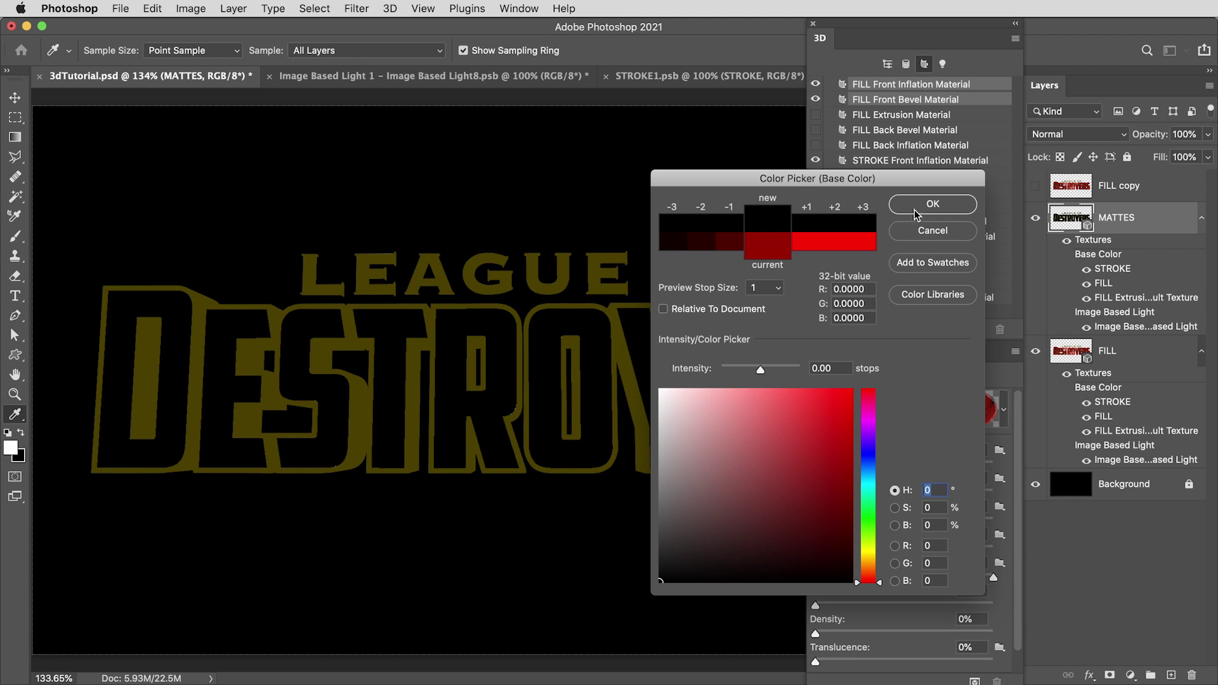
click(916, 212)
Step: Set the base color to white for the front inflation, front bevel and extrusion materials of STROKE and SUBTITLE
click(929, 160)
super+click(920, 175)
super+click(920, 191)
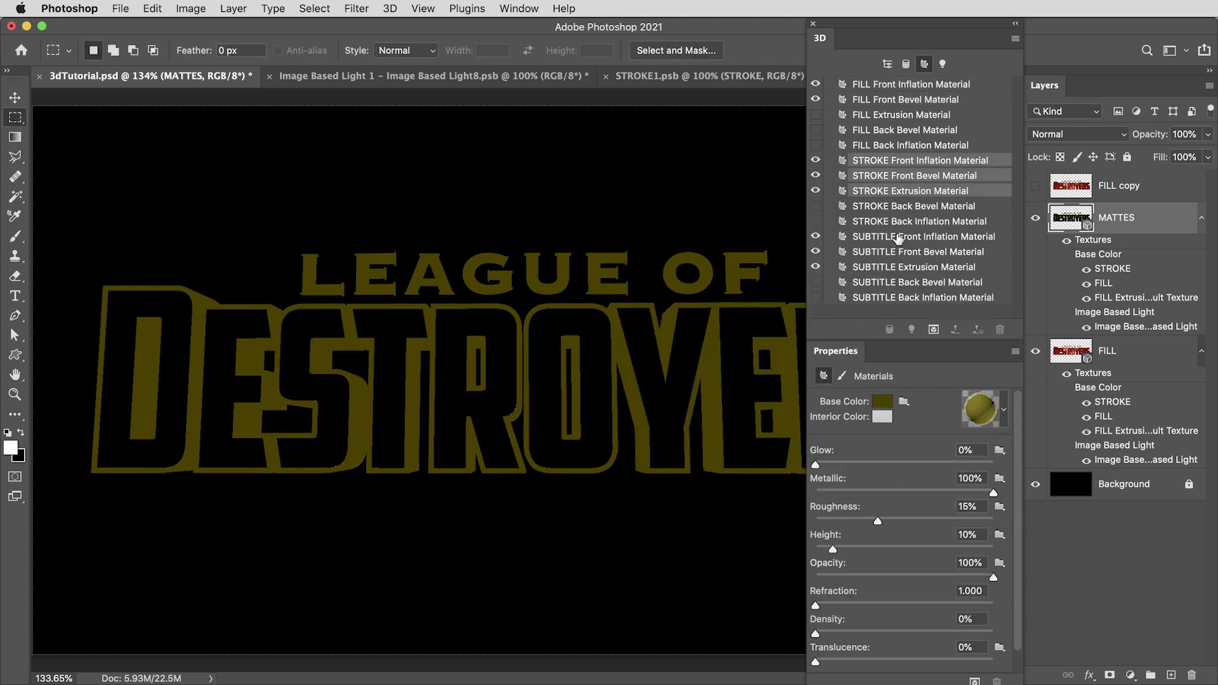
super+click(898, 237)
super+click(895, 252)
super+click(893, 267)
click(884, 409)
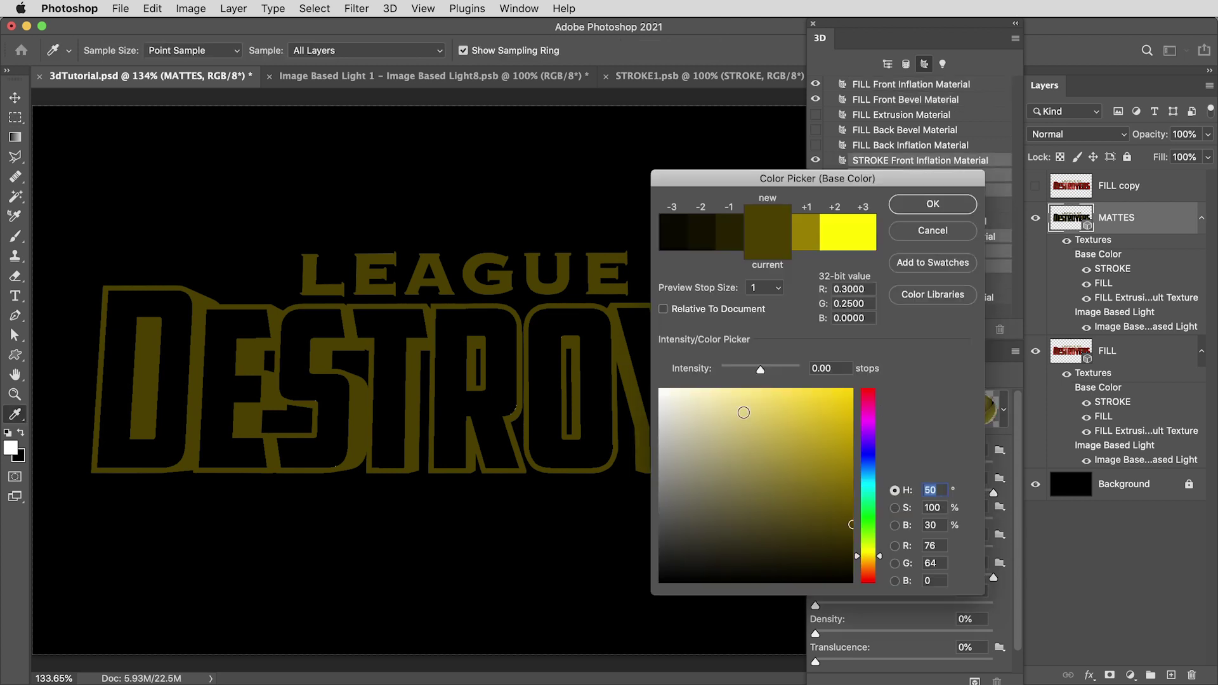
drag(744, 413, 660, 390)
click(916, 205)
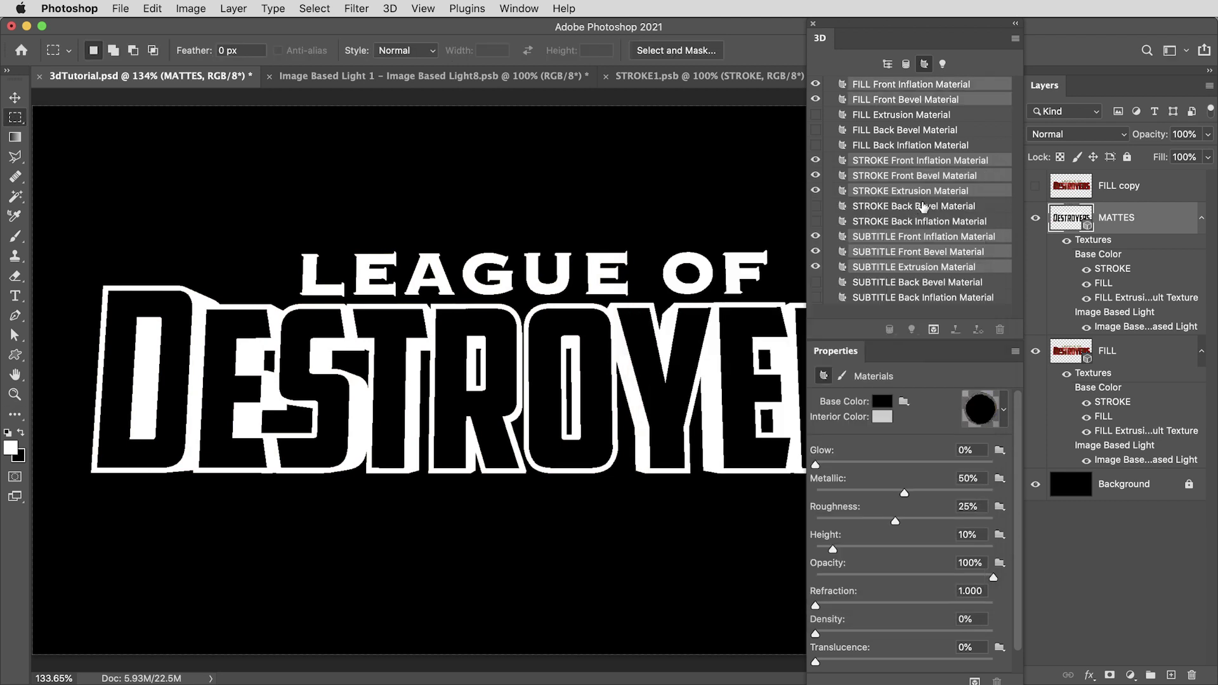
Step: Render the MATTES 3D layer and rasterize it
click(934, 330)
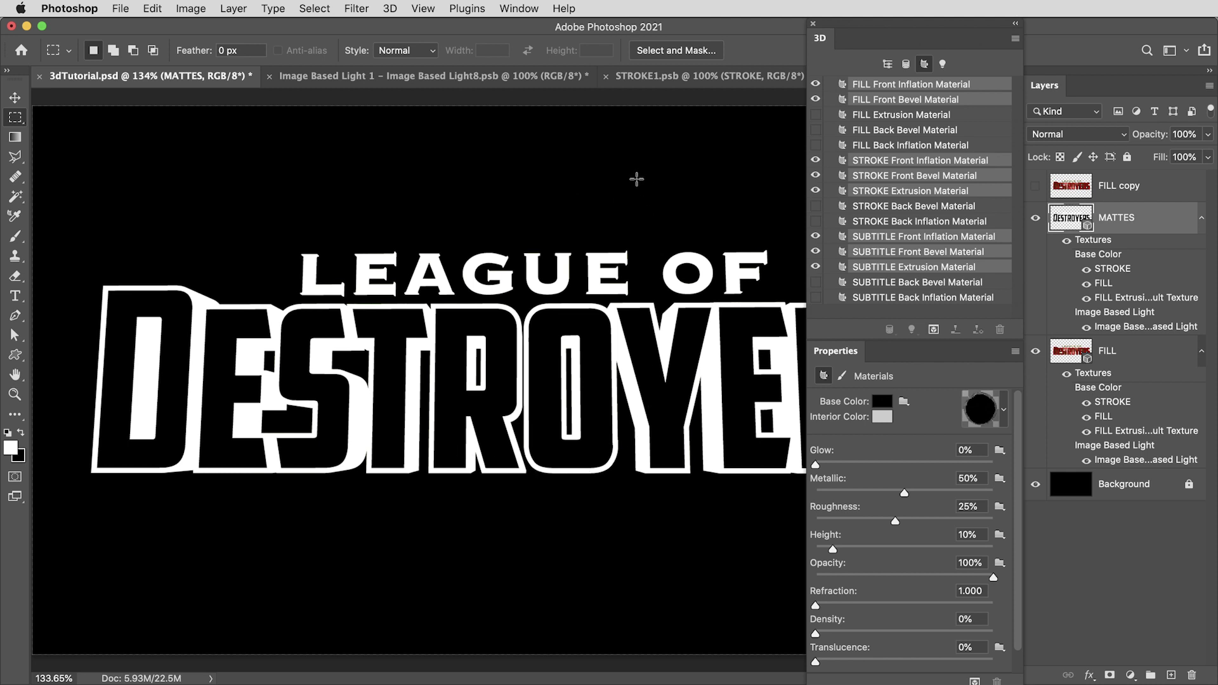
right_click(1121, 220)
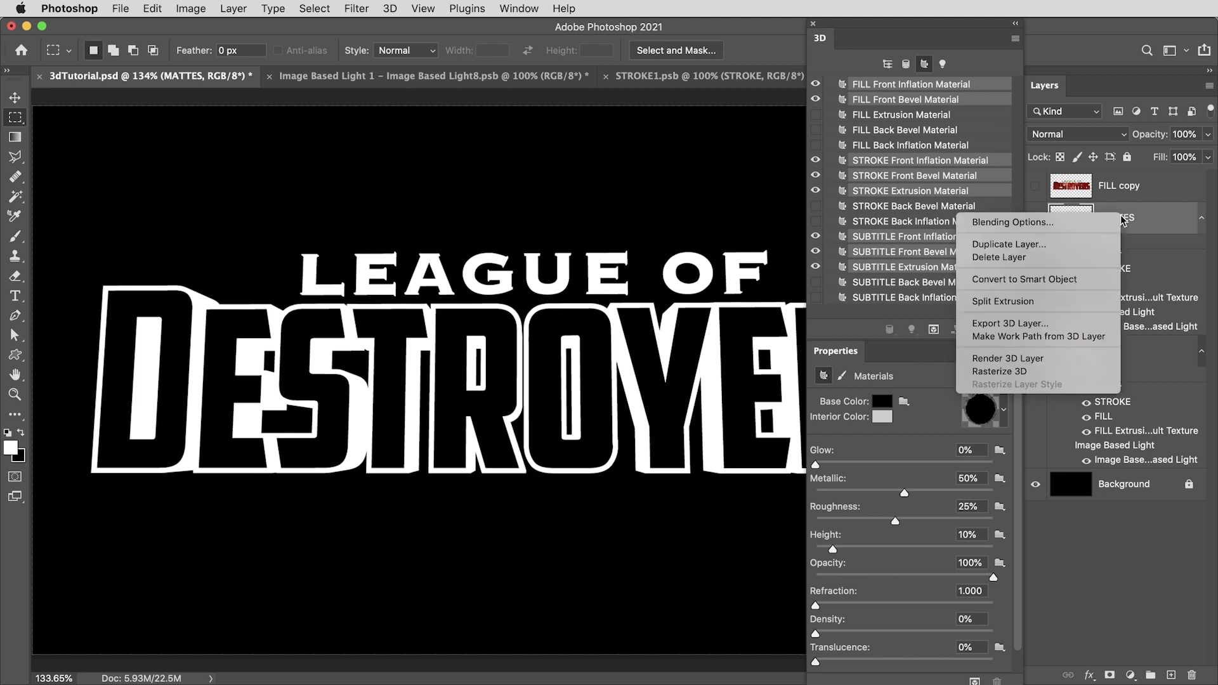
click(1043, 372)
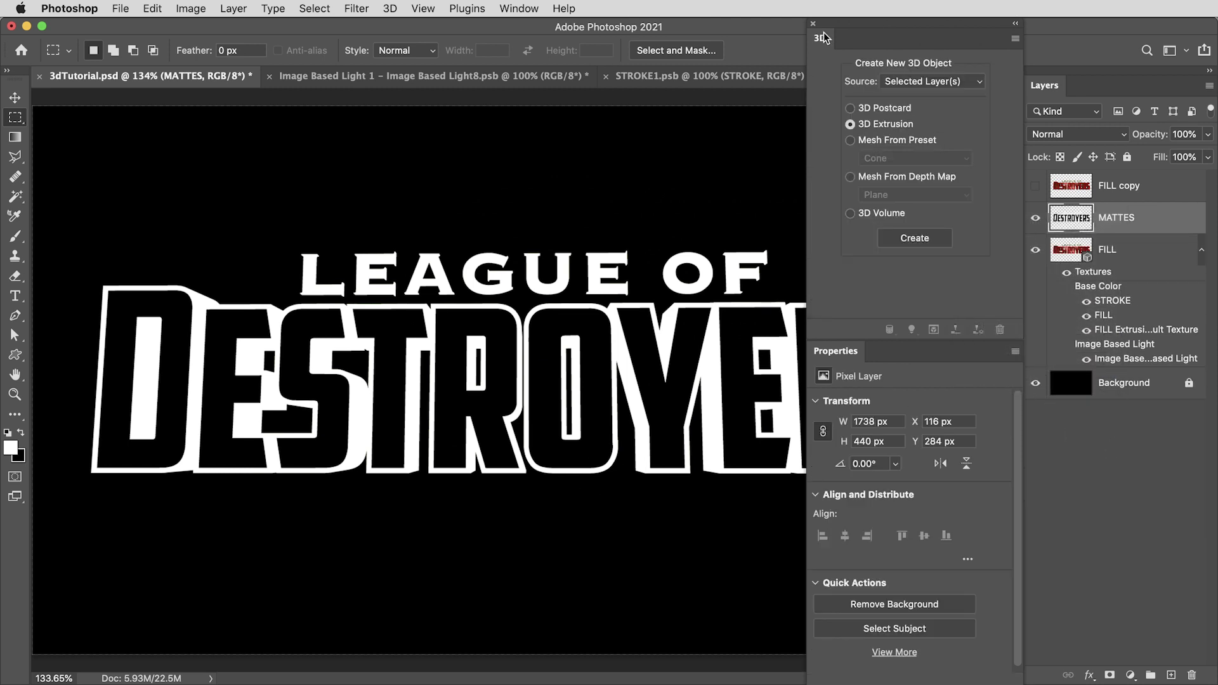
Step: Remove the 3D panel from the workspace and dock Properties above Layers
drag(824, 37, 615, 86)
click(604, 75)
drag(881, 34, 1115, 82)
drag(1128, 379, 1128, 263)
Step: Copy the entire canvas of the MATTES layer, then hide MATTES and FILL and show FILL copy
key(super+a)
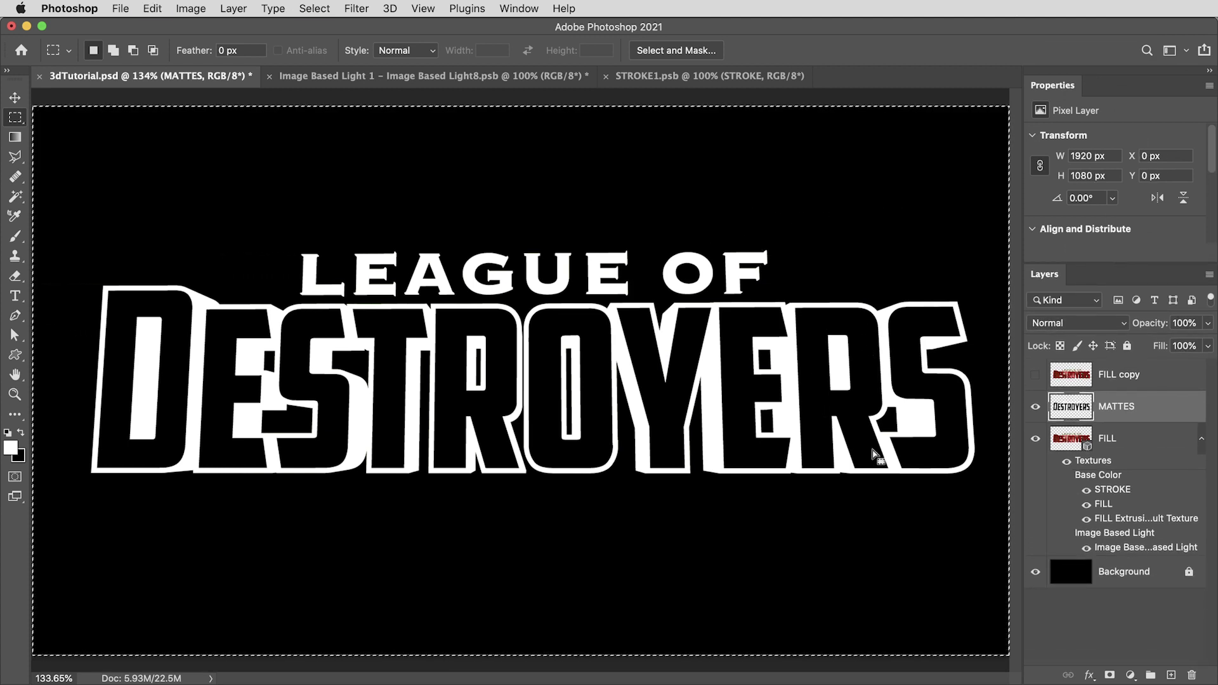
click(1035, 408)
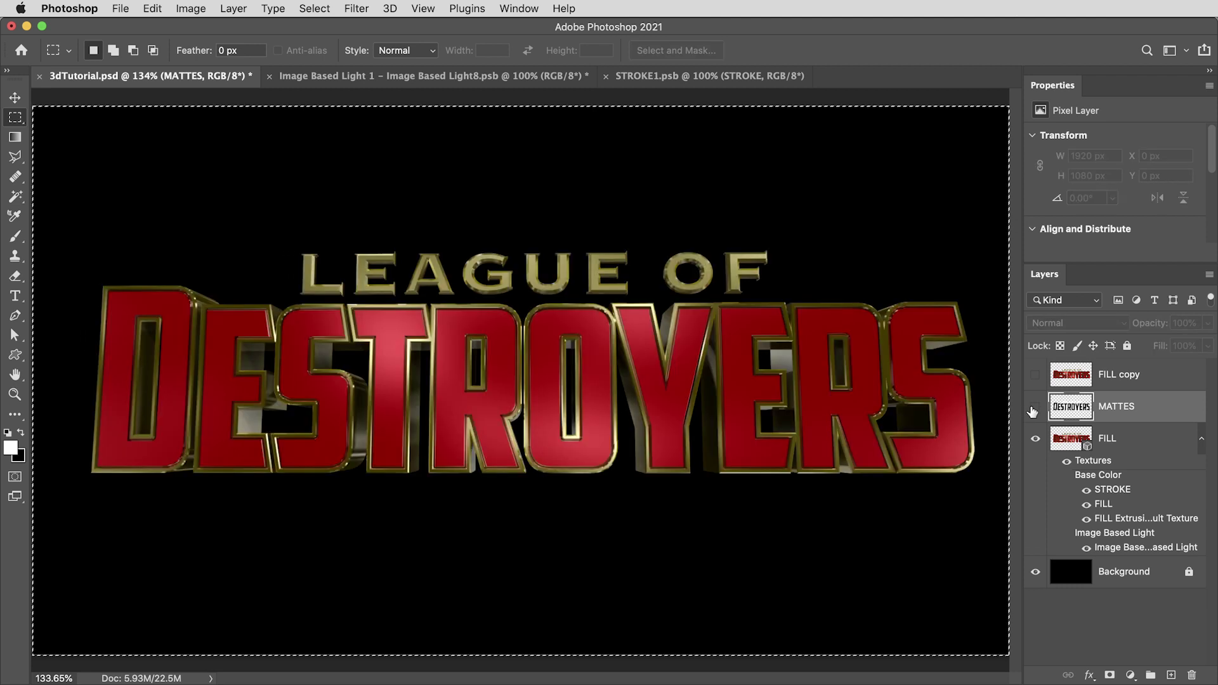
click(1035, 440)
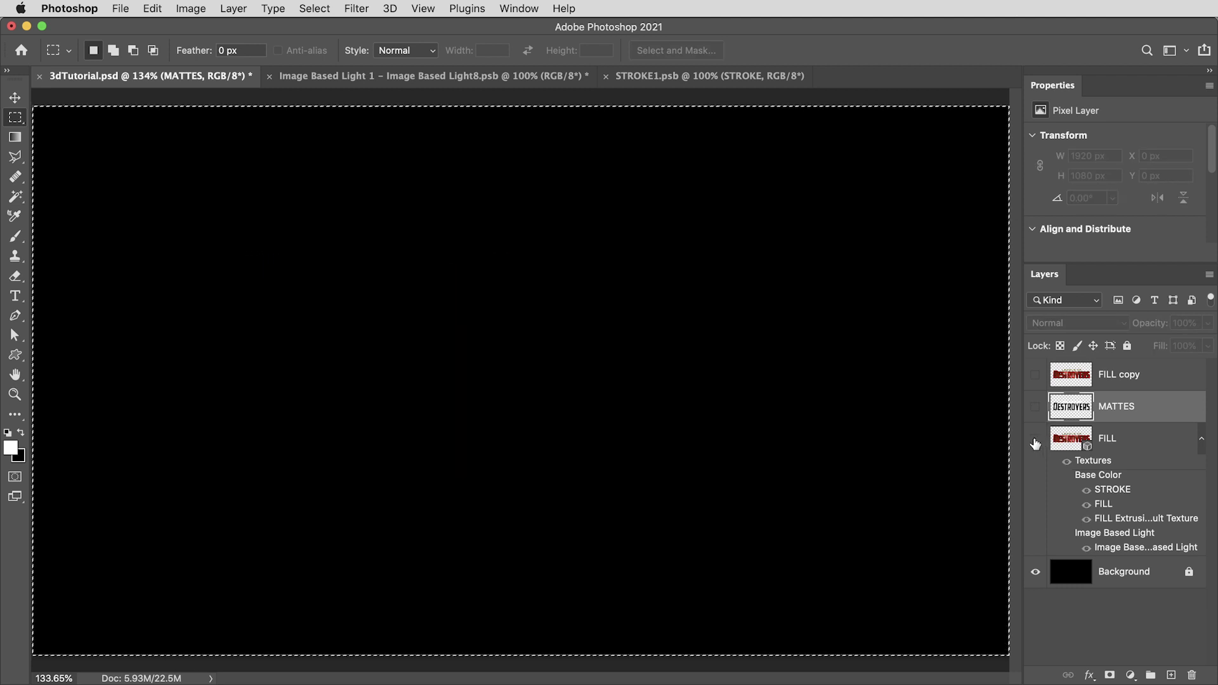
click(1072, 374)
click(1035, 375)
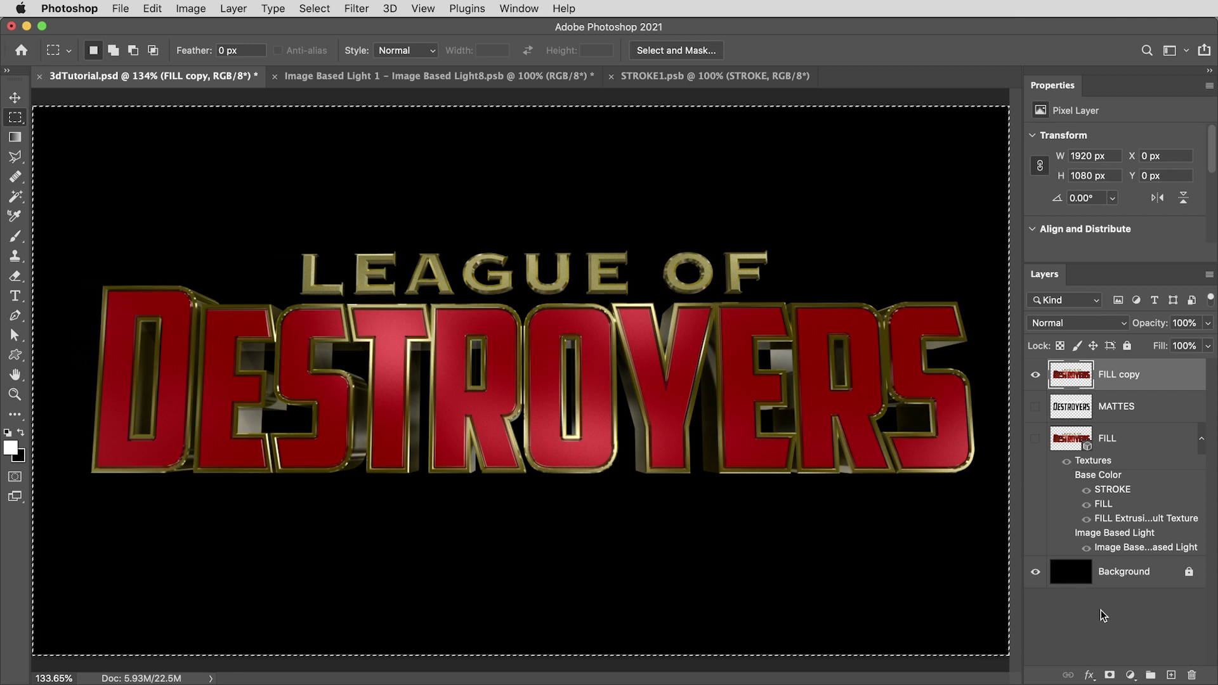
Step: Add a Levels adjustment above FILL copy, paste the matte in place into its mask, and invert the mask
click(1130, 675)
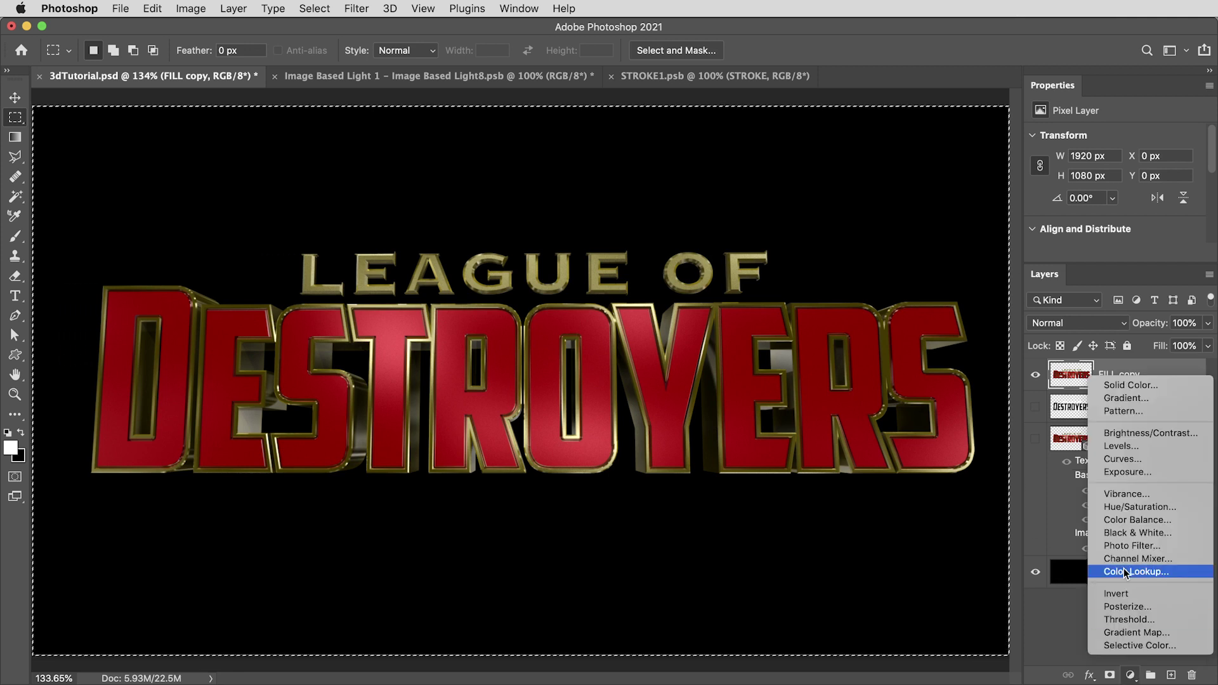
click(1125, 448)
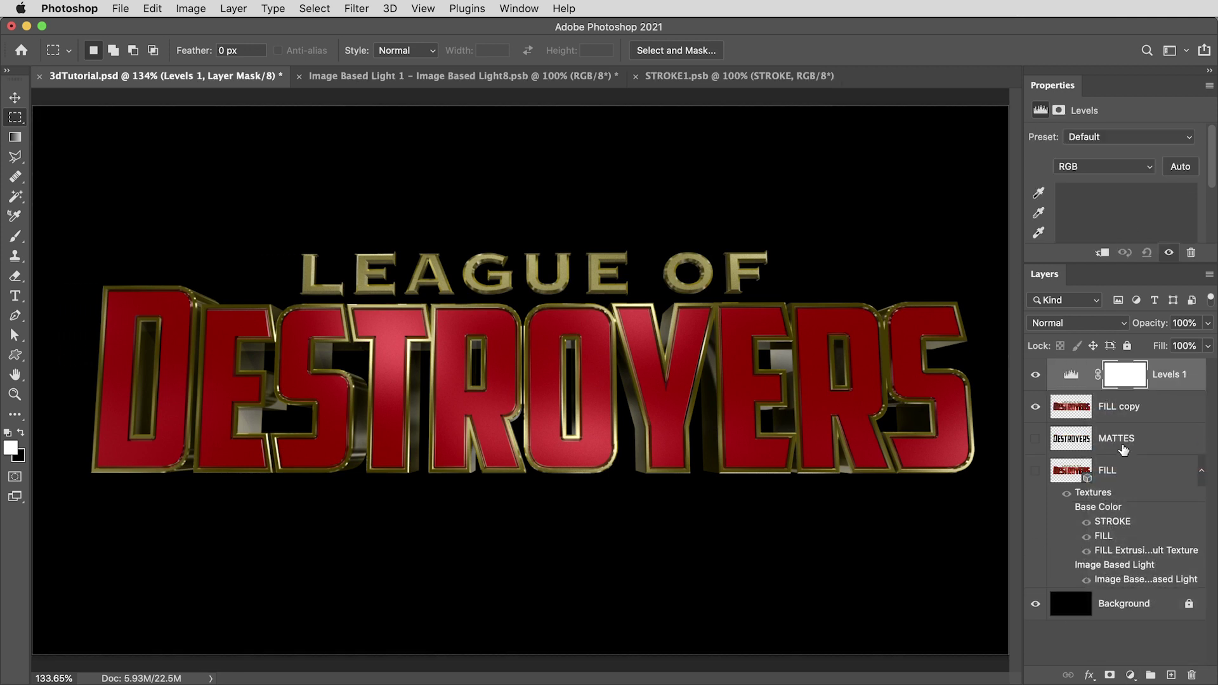
alt+click(1121, 379)
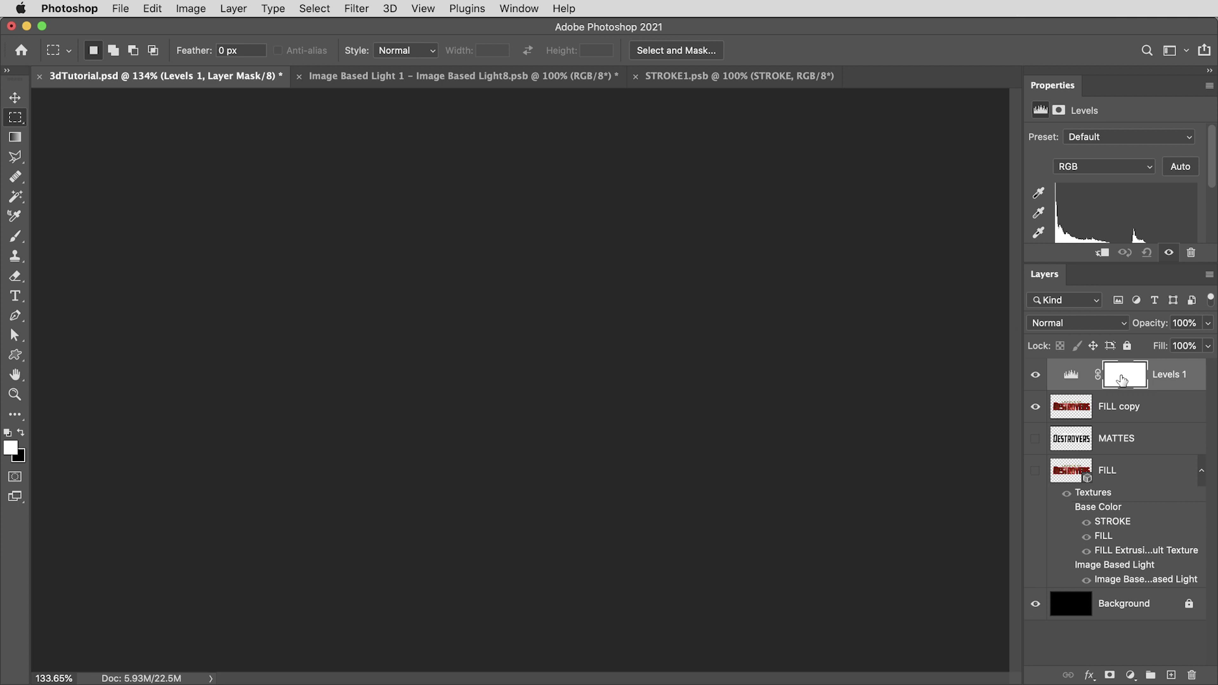
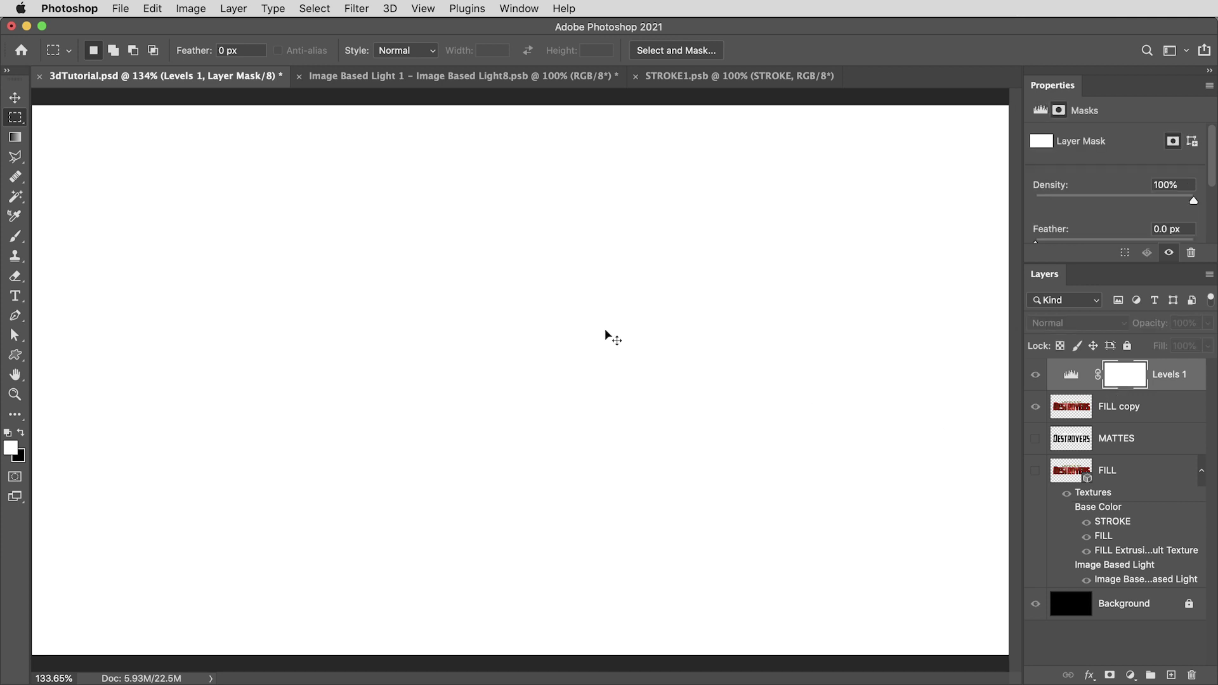
key(super+shift+v)
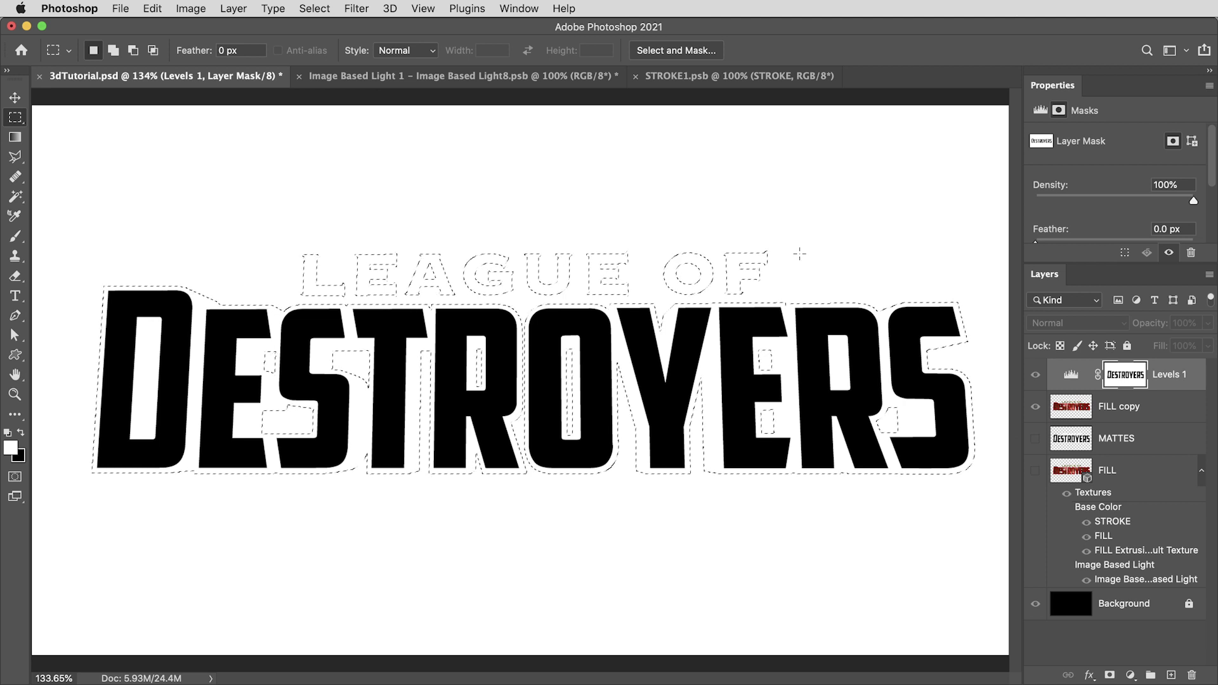
key(super+d)
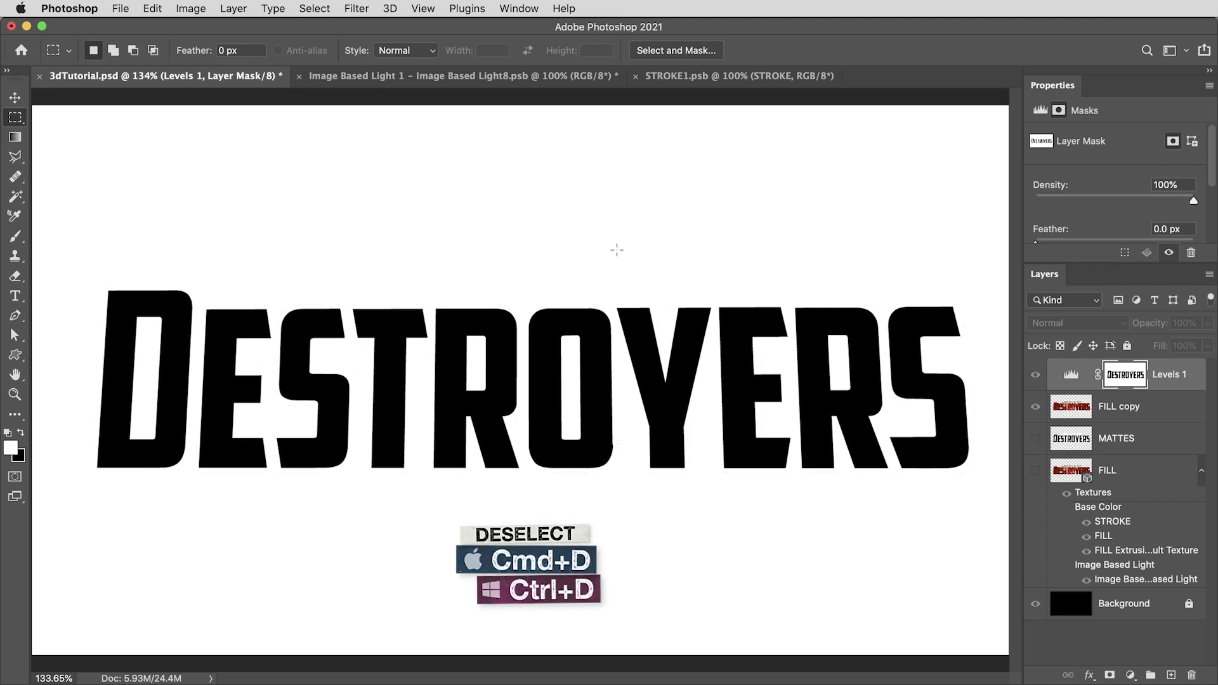
key(super+i)
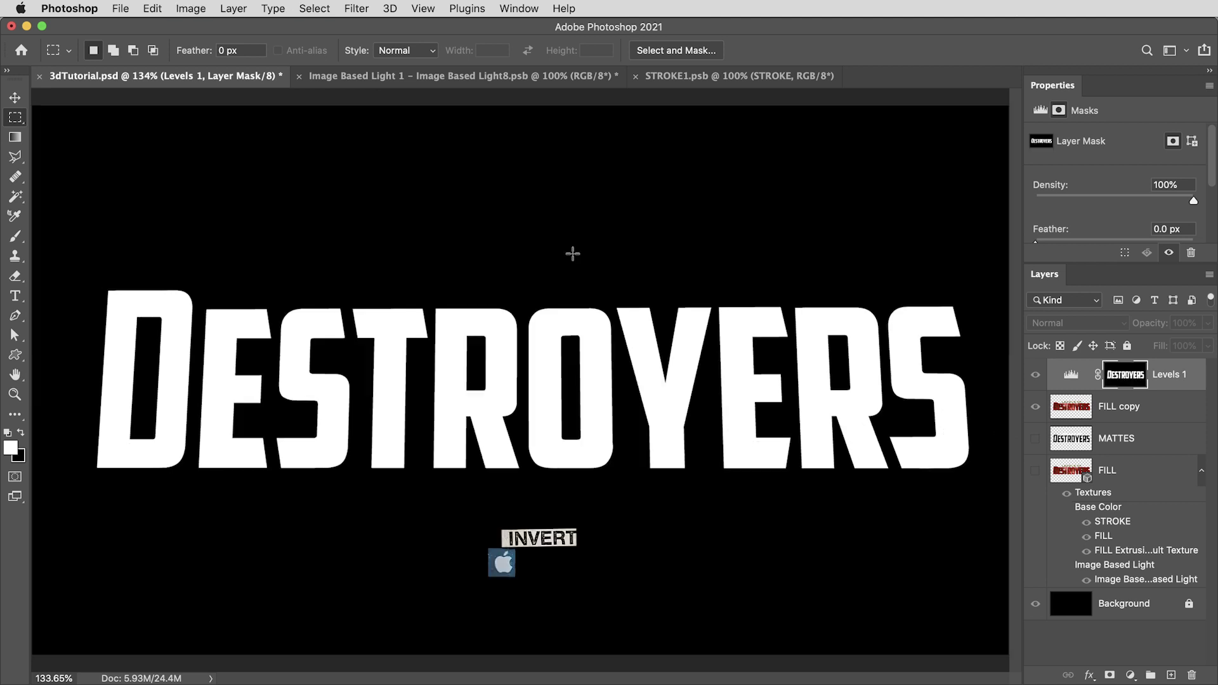
Step: Lower the output white level of Levels 1 and set its input white level to 203
key(v)
click(1071, 375)
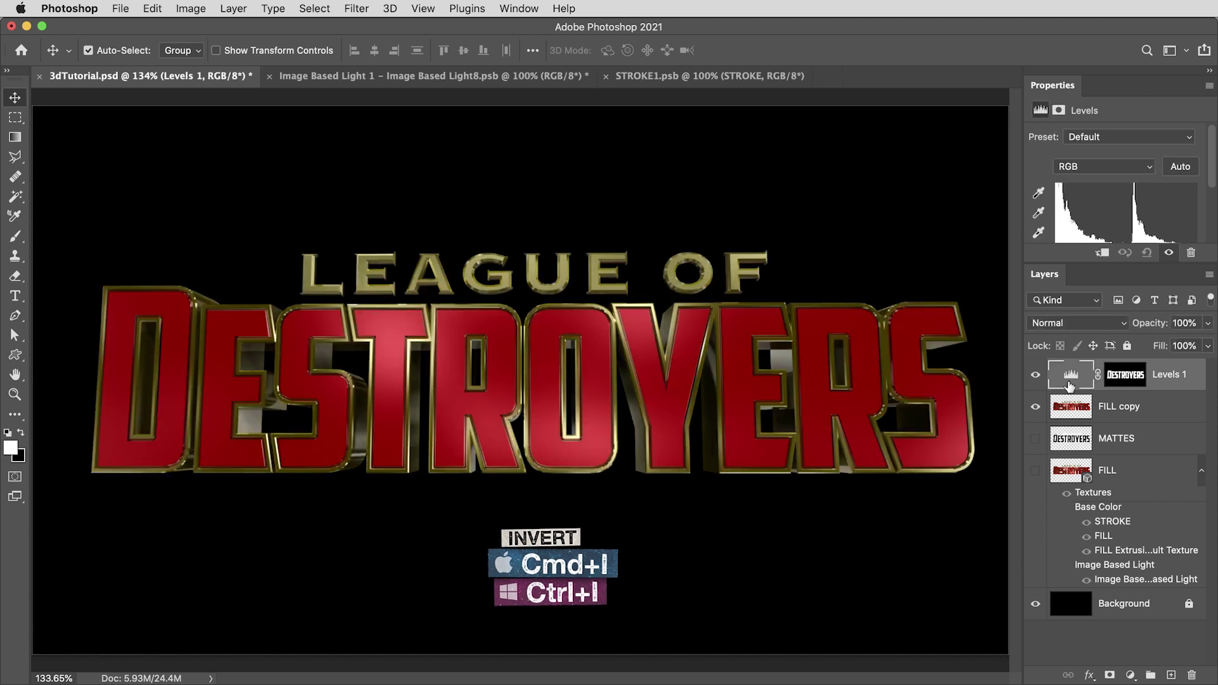
drag(1074, 264, 1075, 323)
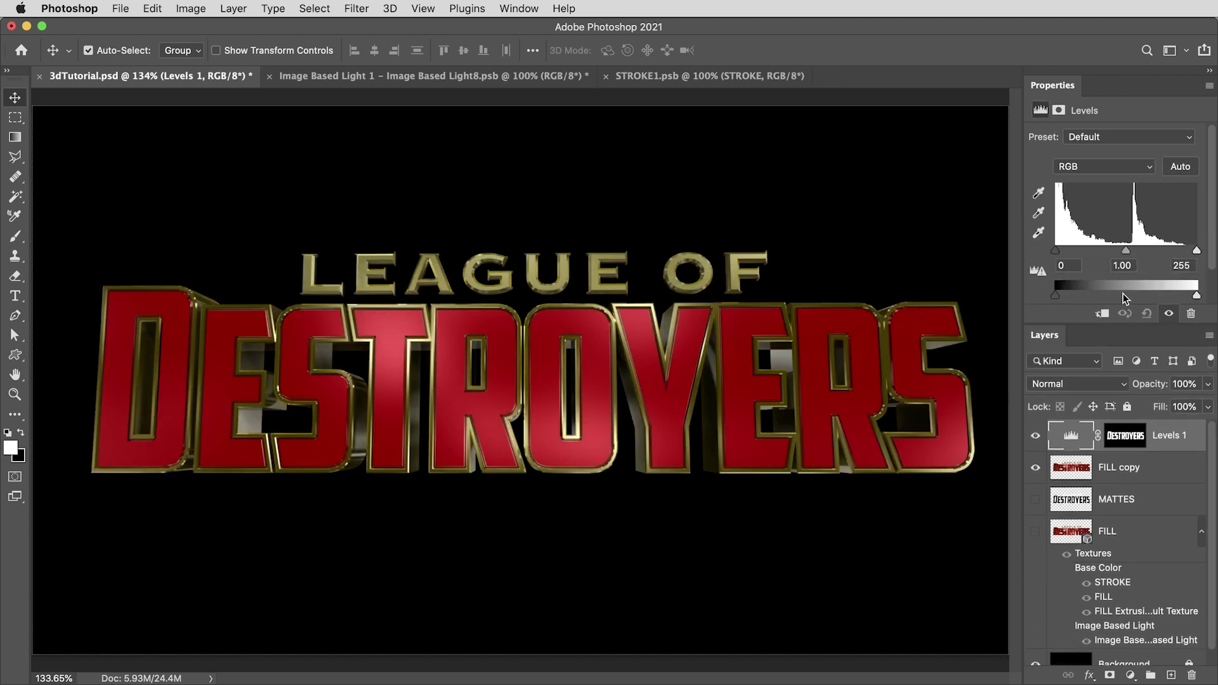
drag(1196, 296, 1161, 296)
drag(1197, 251, 1169, 252)
Step: Add a second Levels adjustment, invert its mask to black, and paste the matte in place into the mask
click(1131, 675)
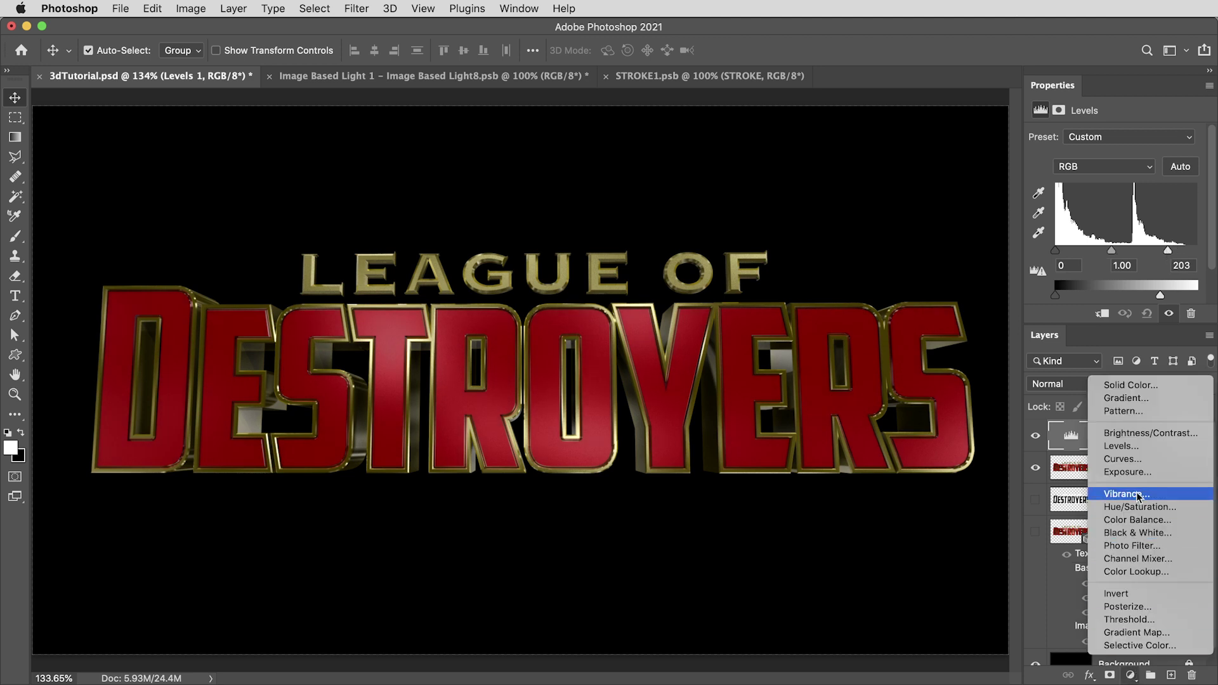
click(1142, 448)
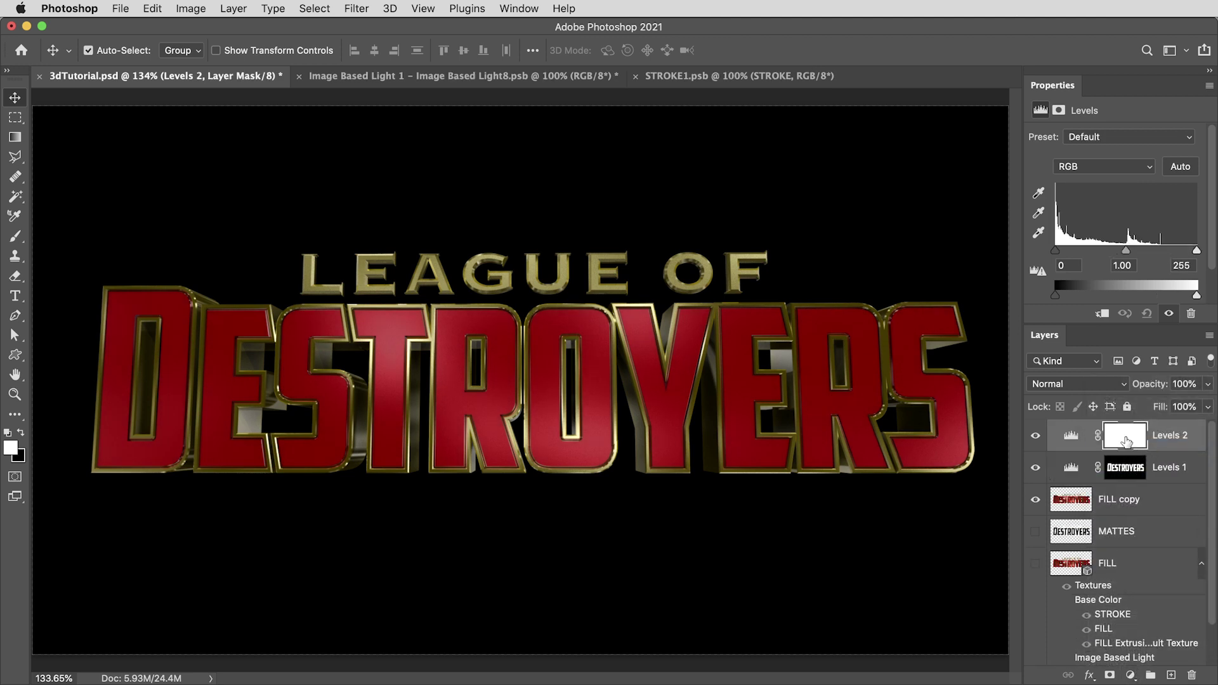
alt+click(1126, 441)
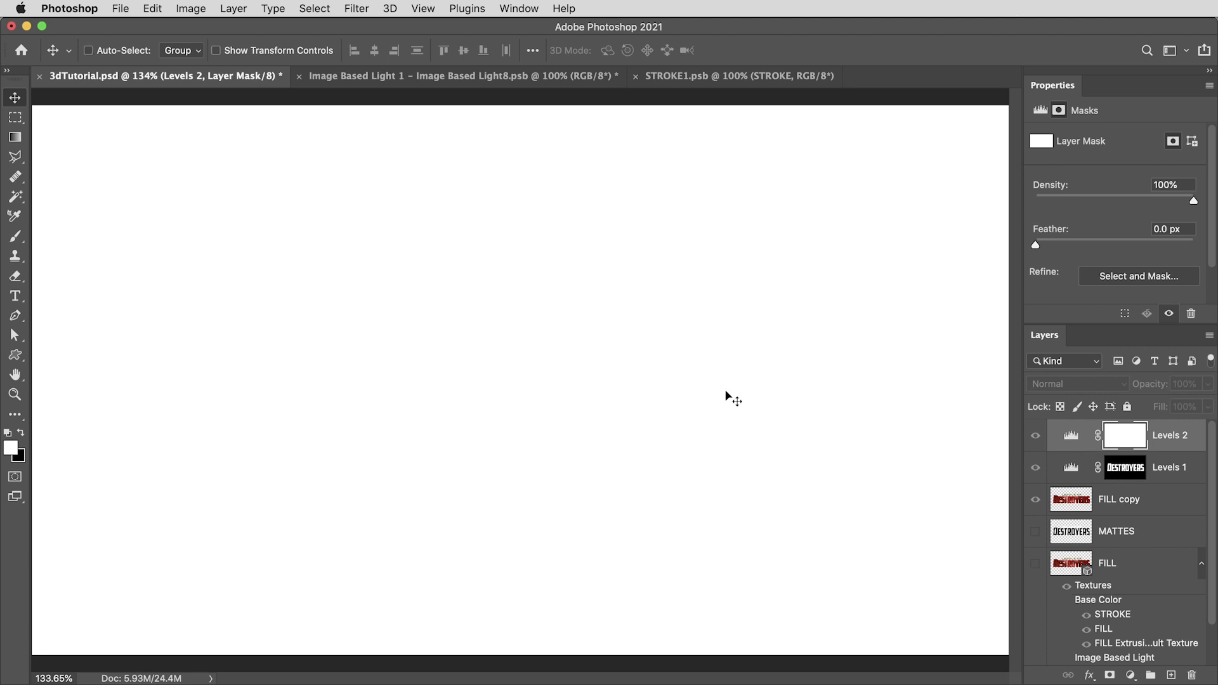
key(super+i)
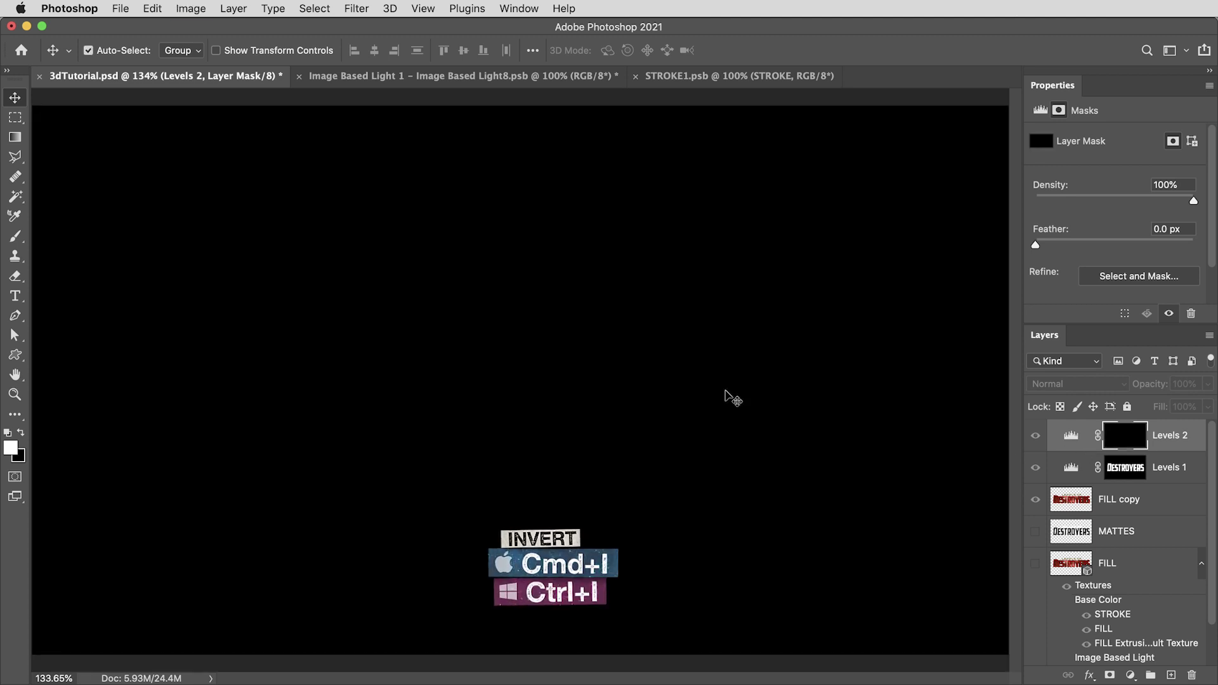
key(super+shift+v)
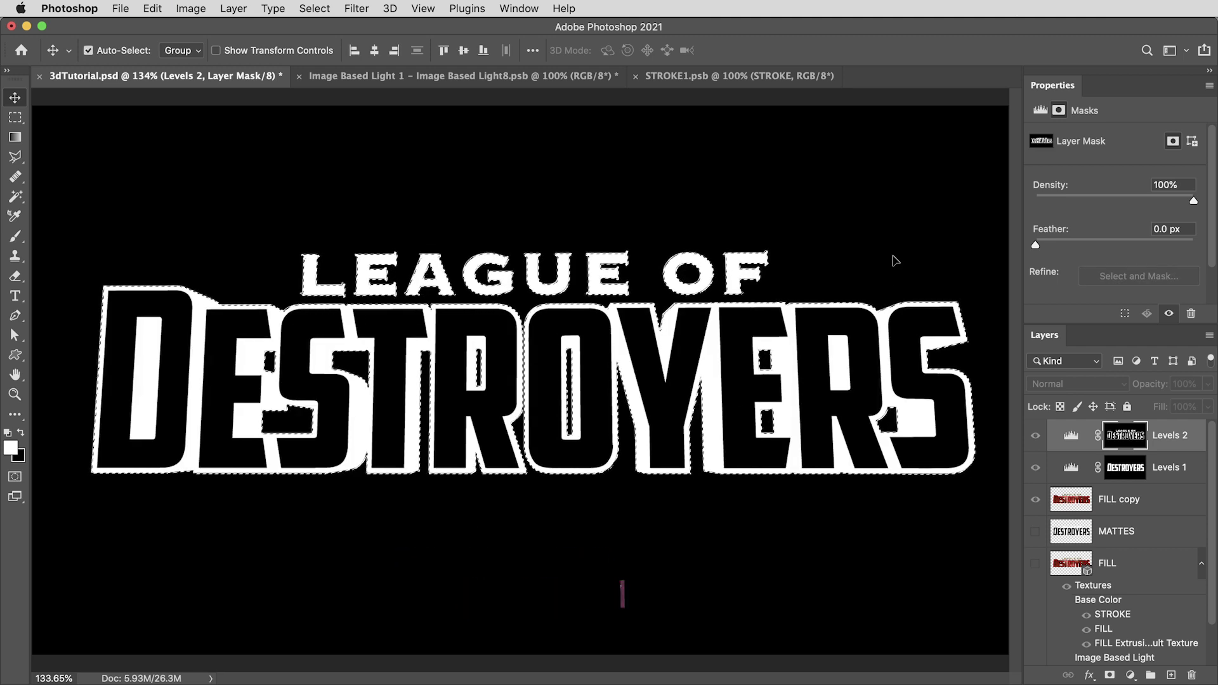
key(super+d)
Step: Set the input levels of Levels 2 to 25, 1.35 and 169
click(1066, 444)
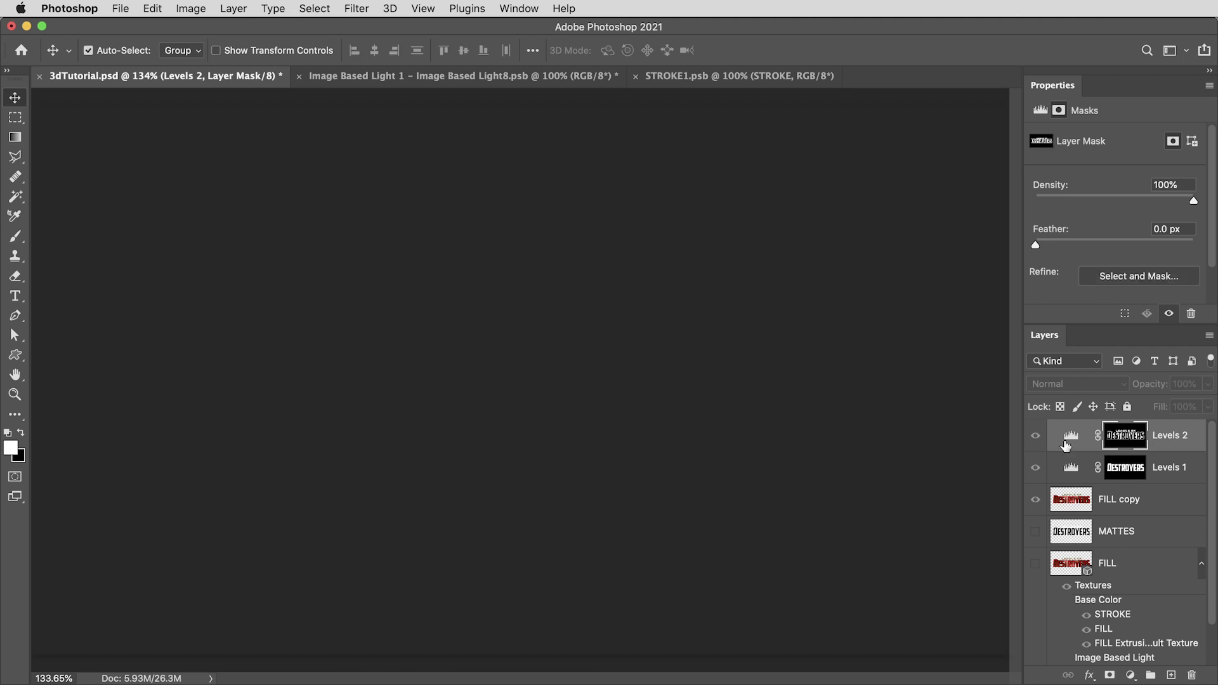
drag(1196, 250, 1140, 250)
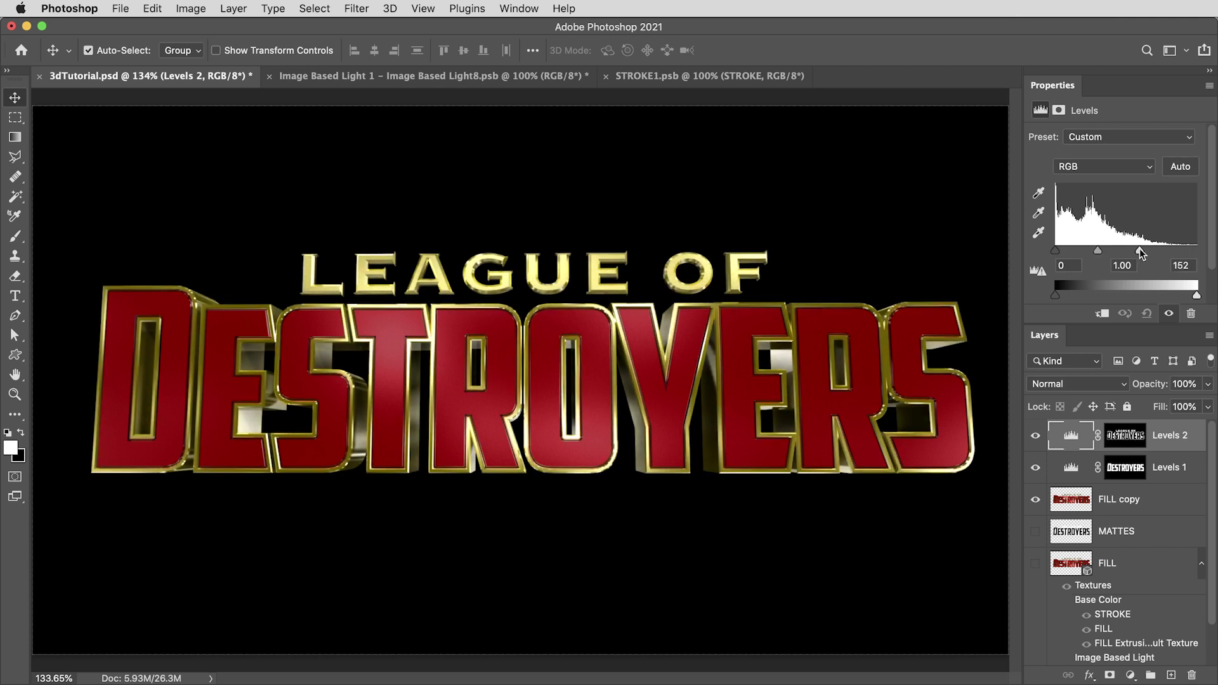
drag(1064, 250, 1149, 249)
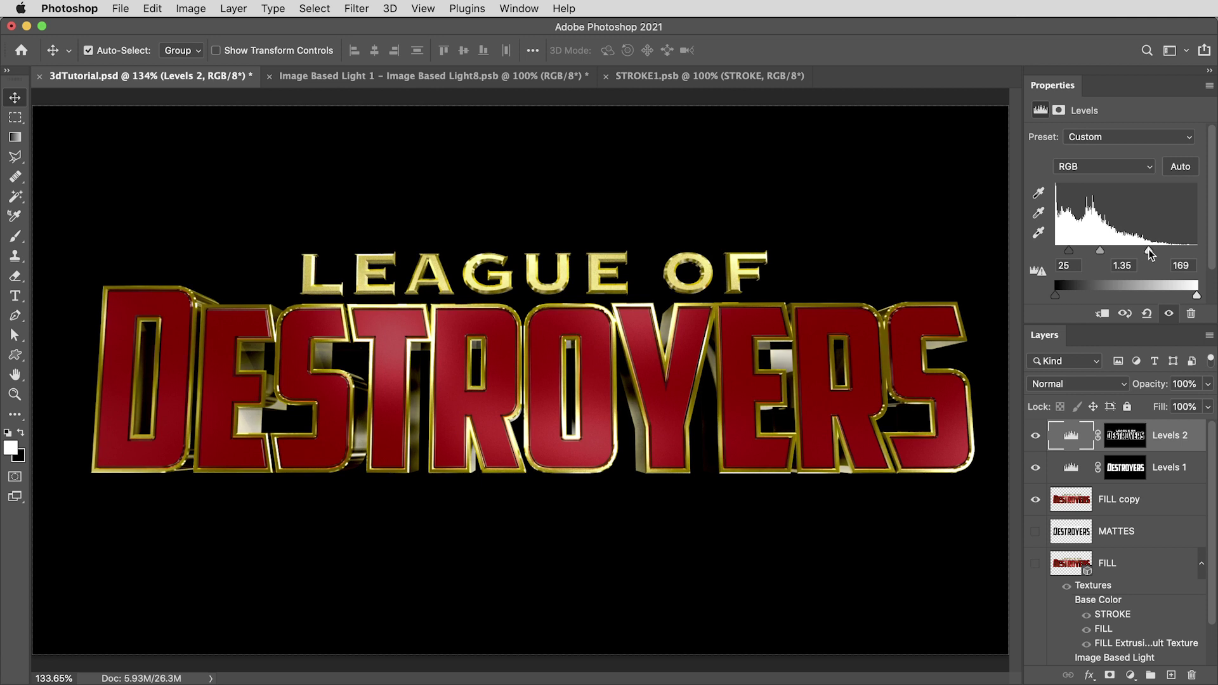
Step: Duplicate Levels 2 and fill the LEAGUE OF area of the duplicate's mask with black
click(1147, 437)
key(super+j)
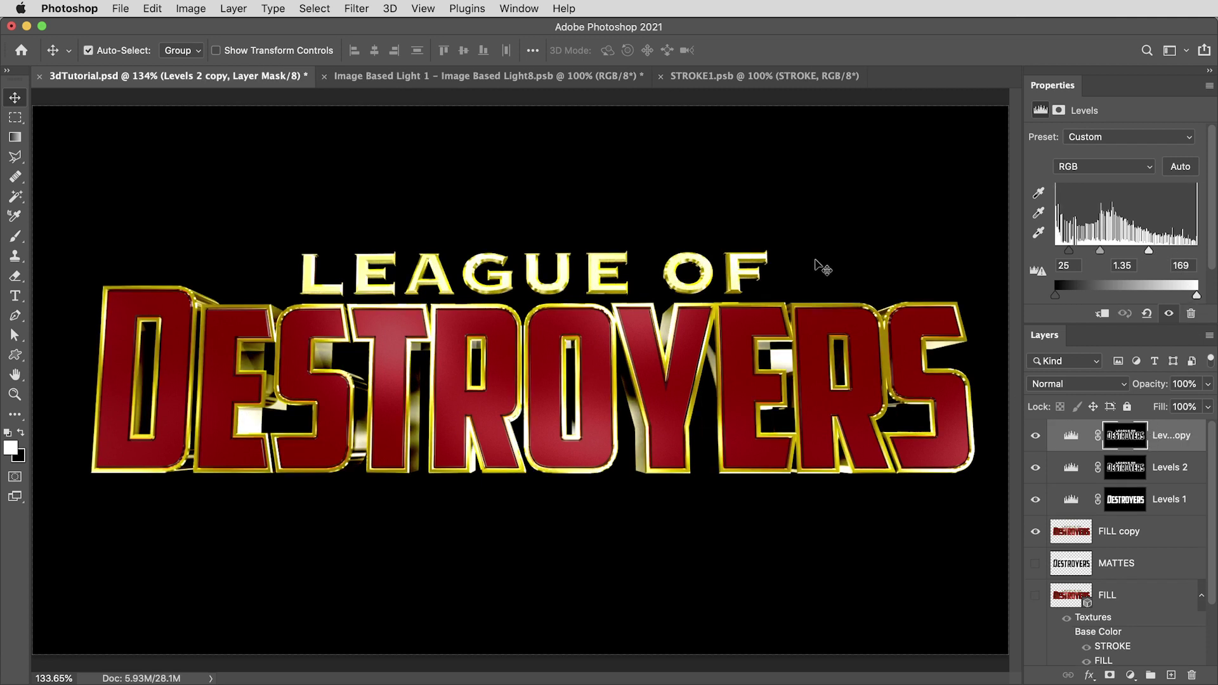
key(m)
drag(786, 245, 265, 298)
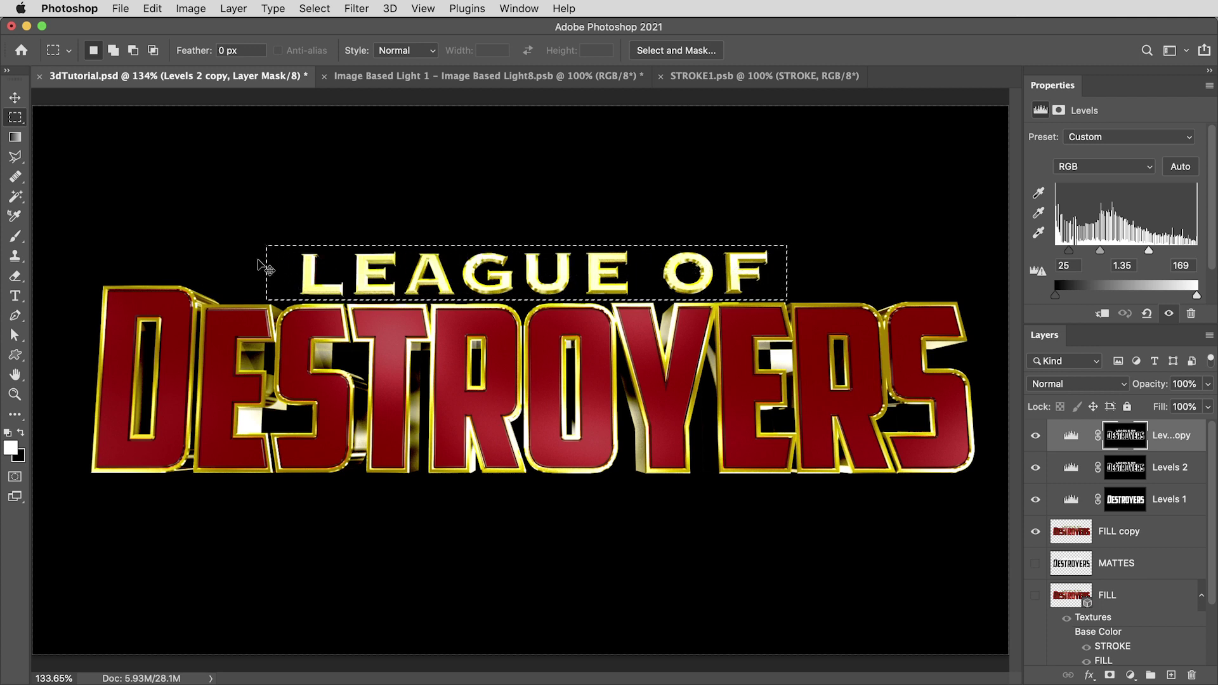
key(super+BackSpace)
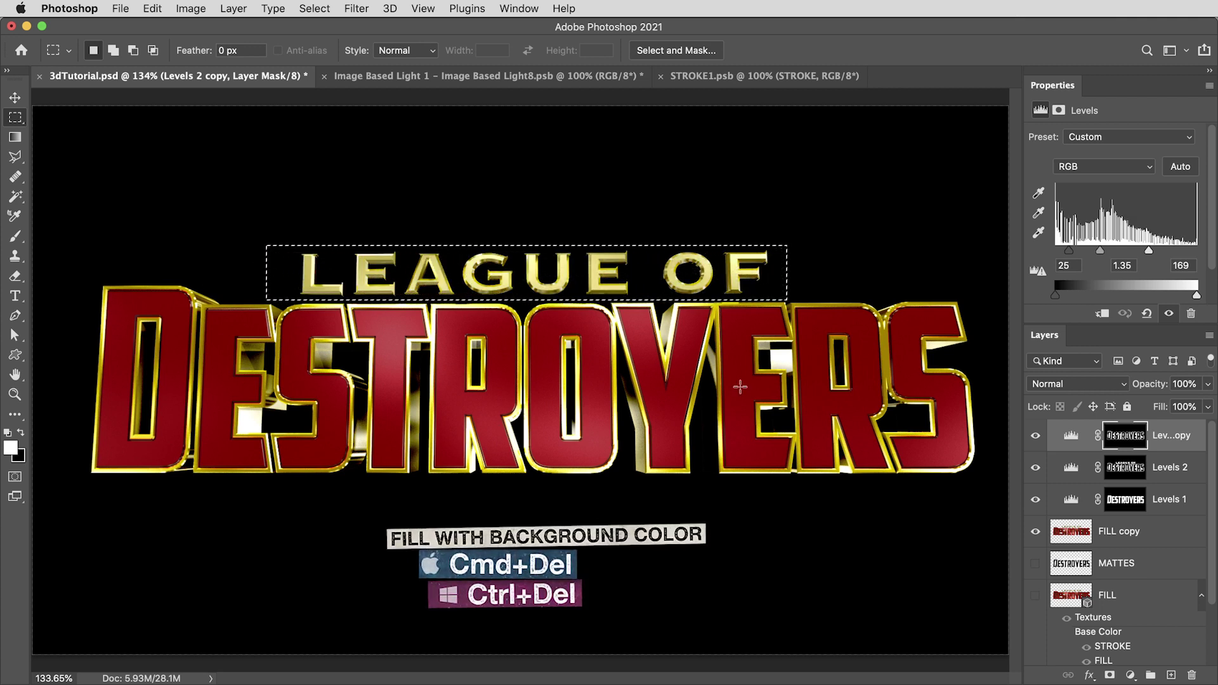
Step: Invert the selection, fill everything outside LEAGUE OF with black in the Levels 2 mask, and deselect
key(shift+super+i)
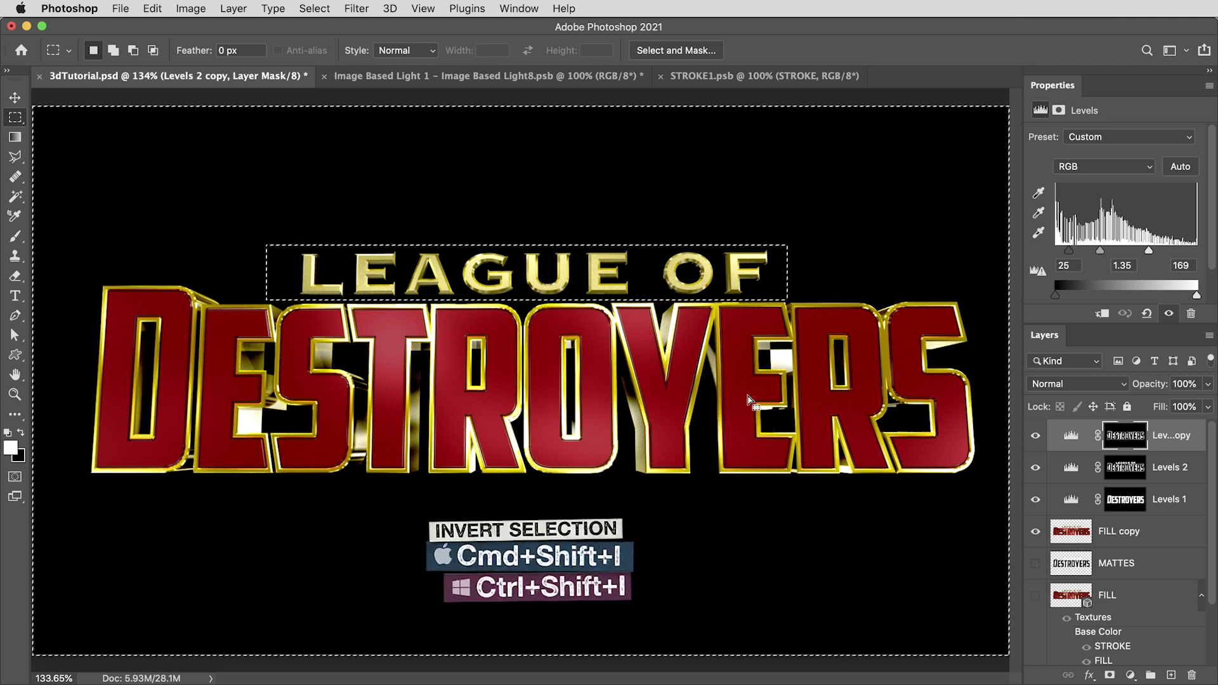
click(1122, 467)
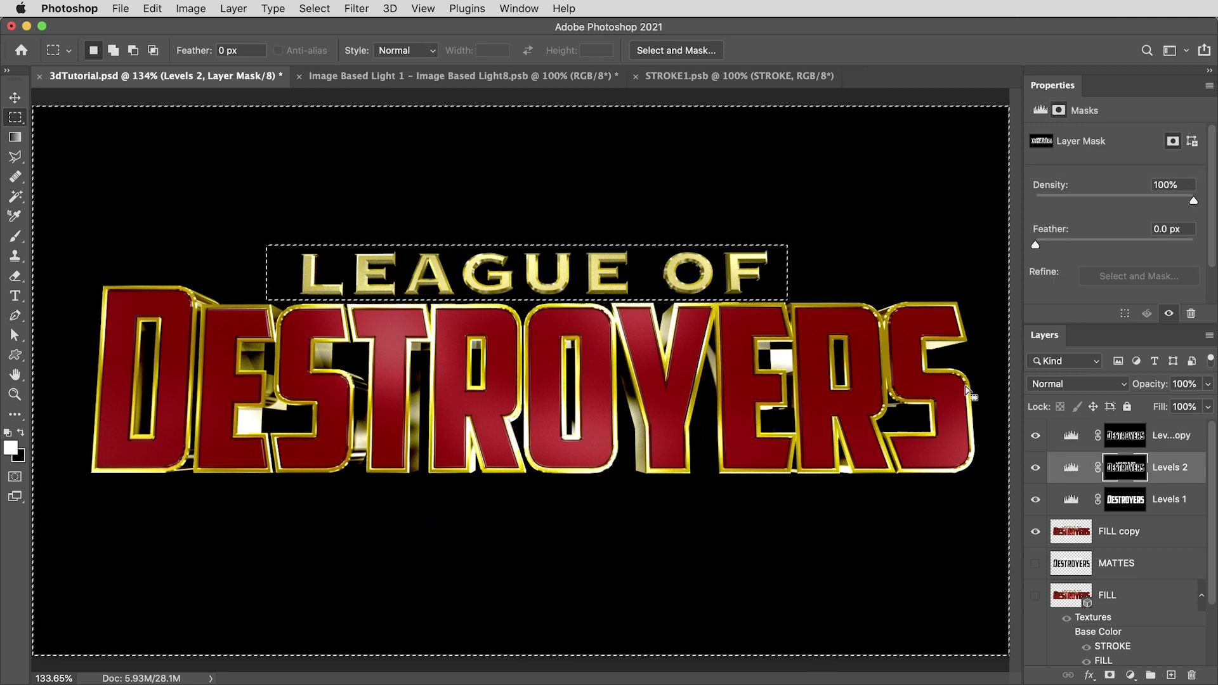
key(super+BackSpace)
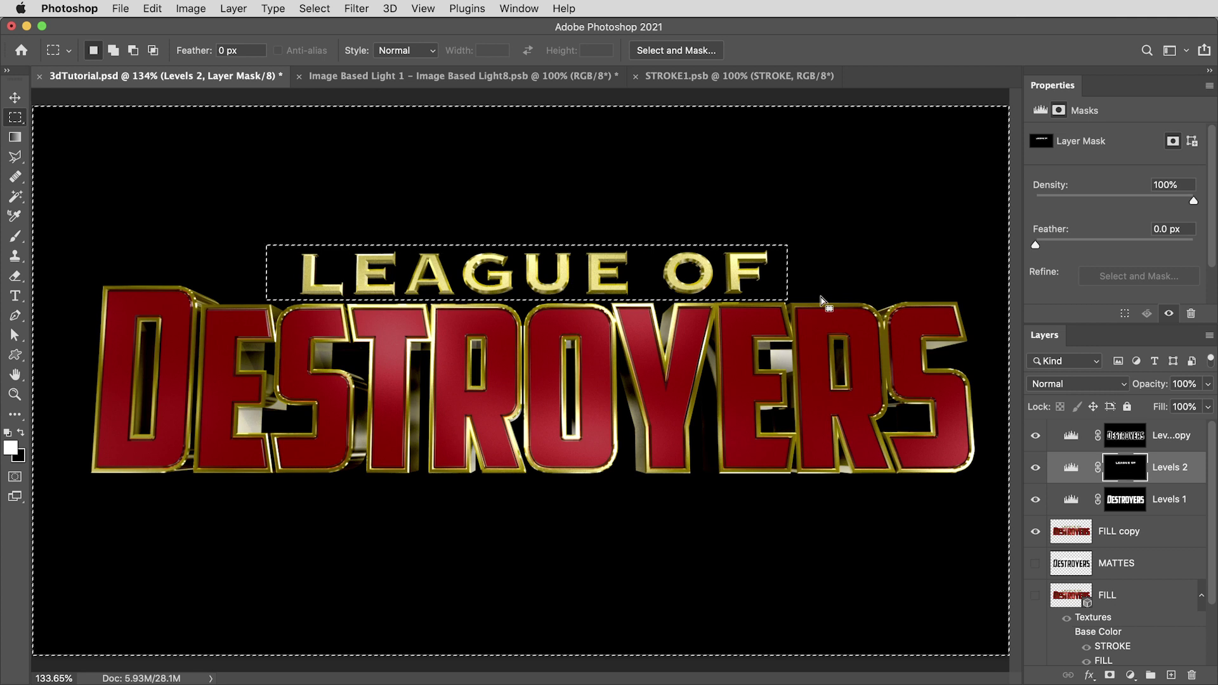
key(super+d)
Step: Raise the output black and lower the output white of Levels 2, and slightly raise the output black of Levels 1
click(1071, 469)
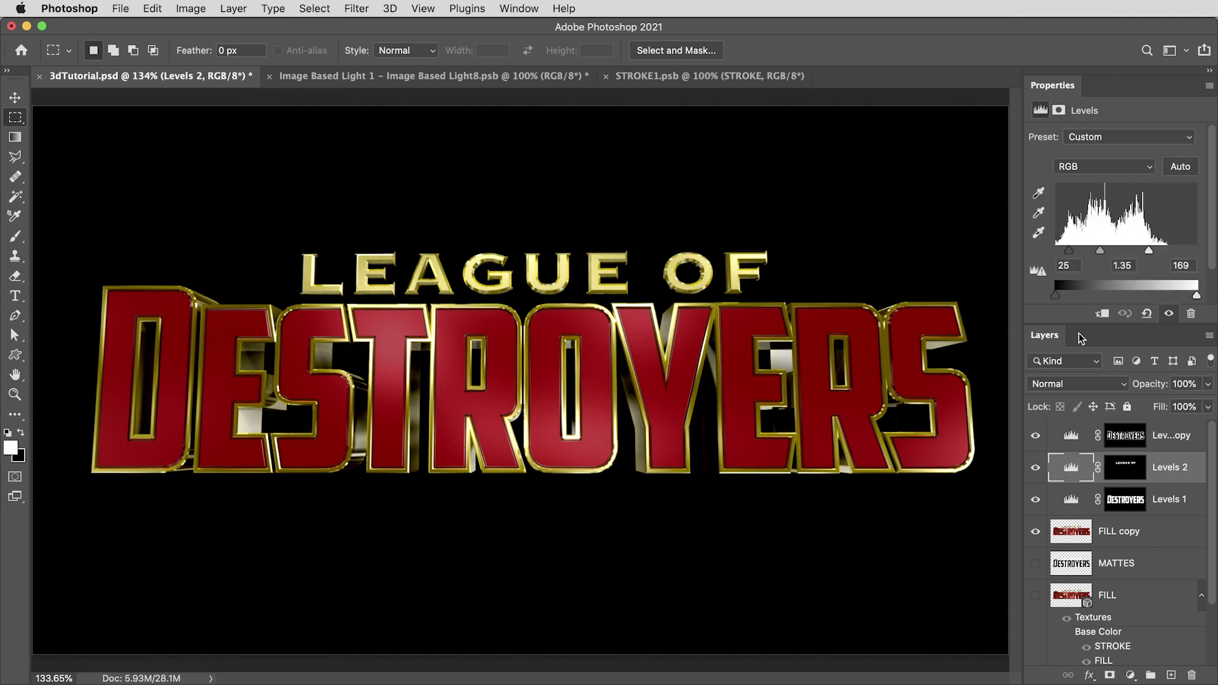
drag(1062, 293, 1074, 293)
drag(1196, 295, 1177, 295)
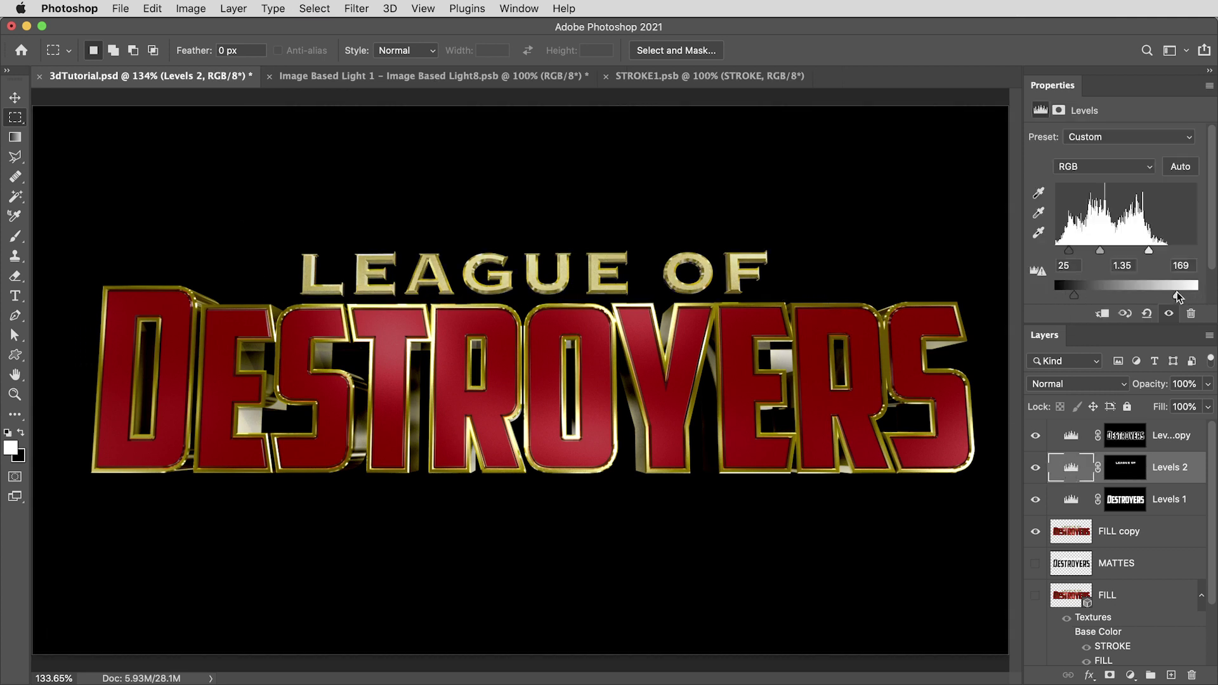
click(1072, 499)
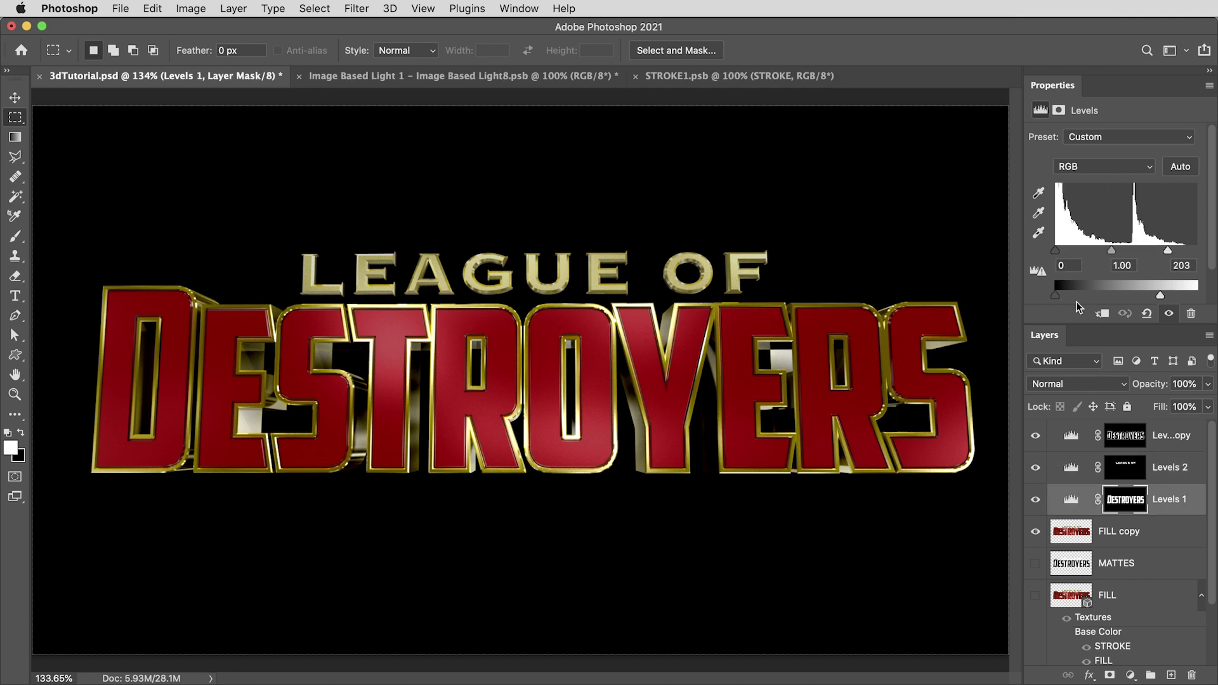
drag(1064, 293, 1071, 293)
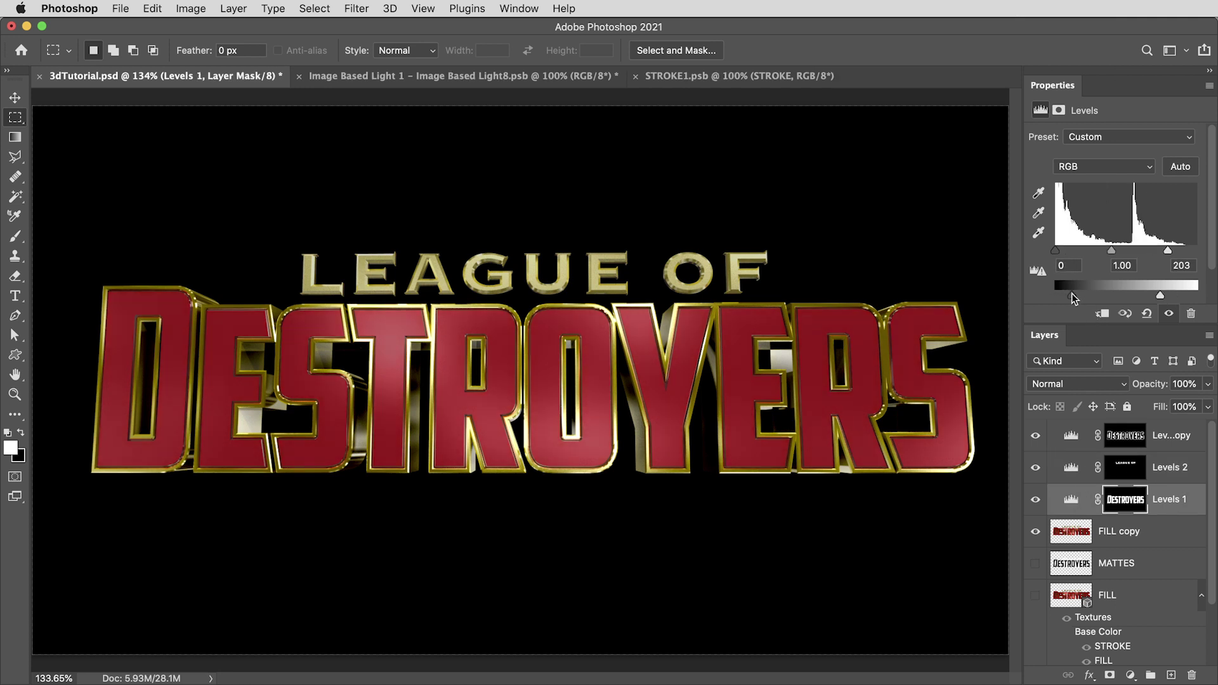
Step: Set the Levels 2 copy input black to 16 and input white to 171, slightly raise its output black, and fine-tune its midtones
click(1074, 435)
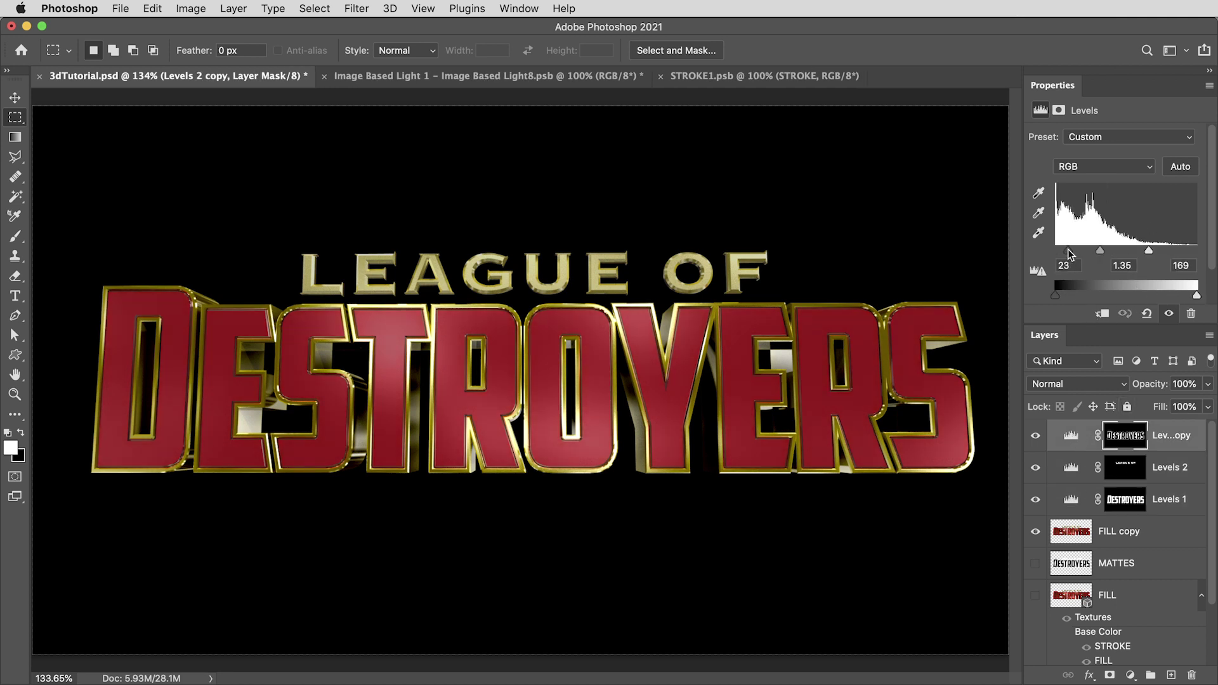
drag(1068, 249, 1064, 249)
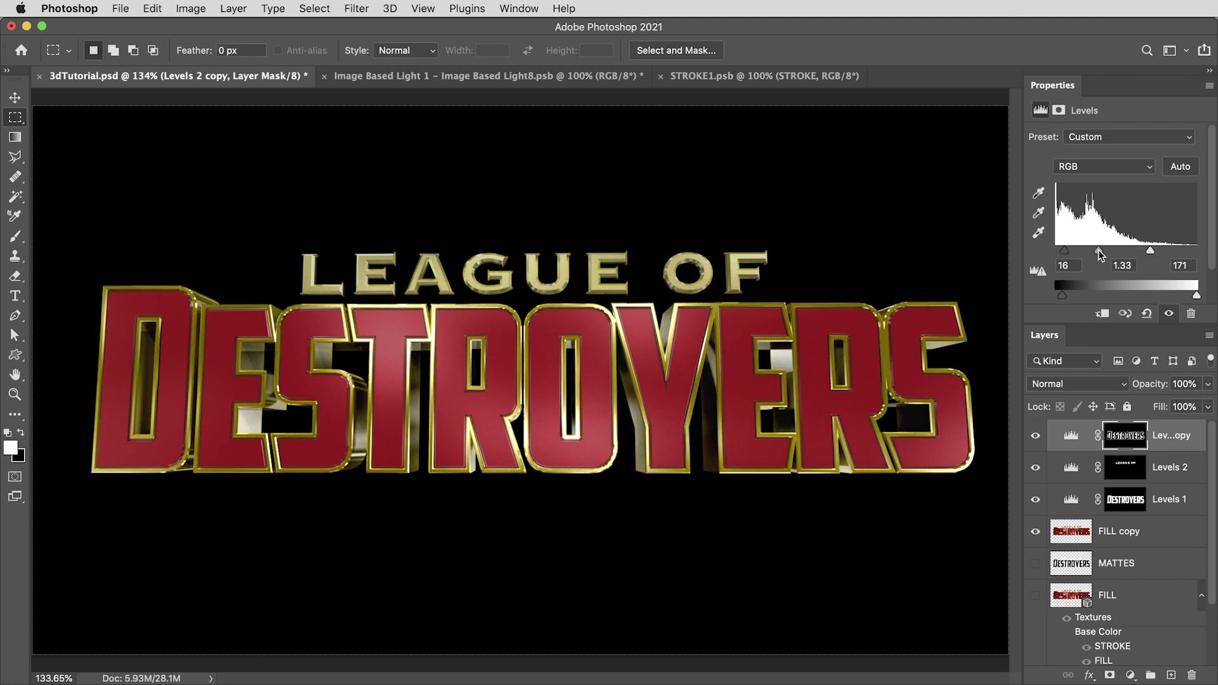
drag(1098, 250, 1100, 250)
Step: Add a Hue/Saturation adjustment masked to the gold parts of DESTROYERS, with hue -12 and reduced saturation
super+click(1128, 439)
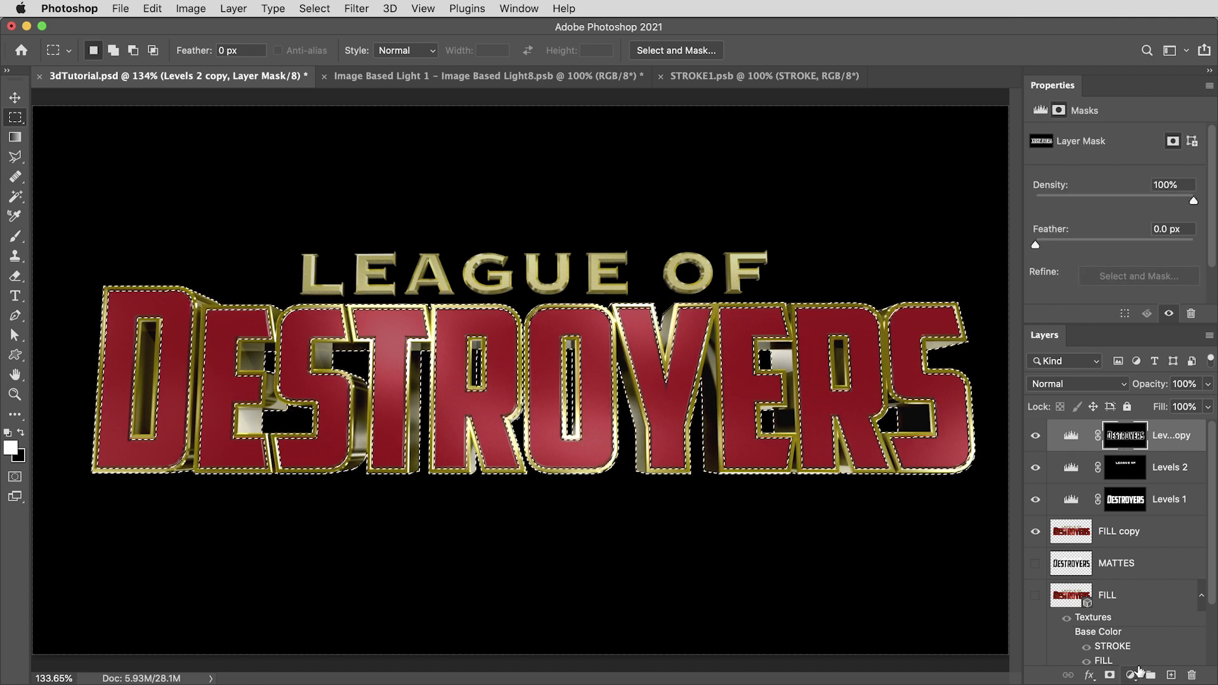
click(1132, 675)
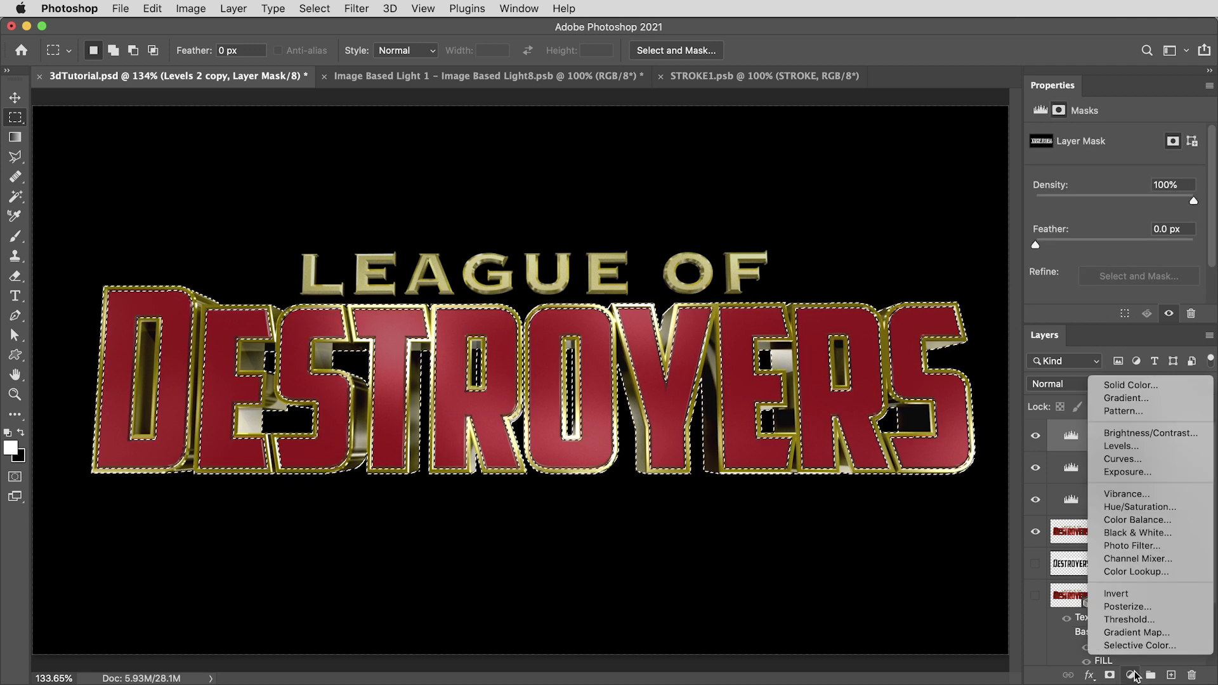
click(1130, 507)
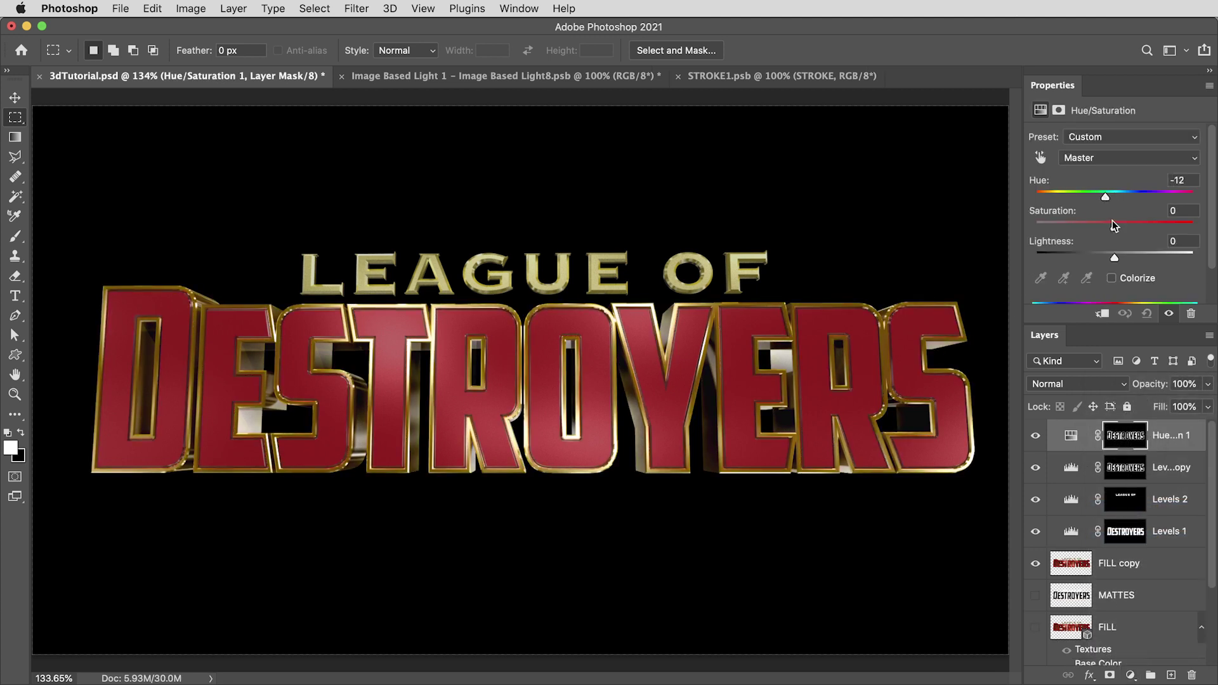
drag(1114, 225, 1102, 228)
Step: Add a Hue/Saturation adjustment masked to LEAGUE OF, with hue -11 and saturation -19
super+click(1129, 499)
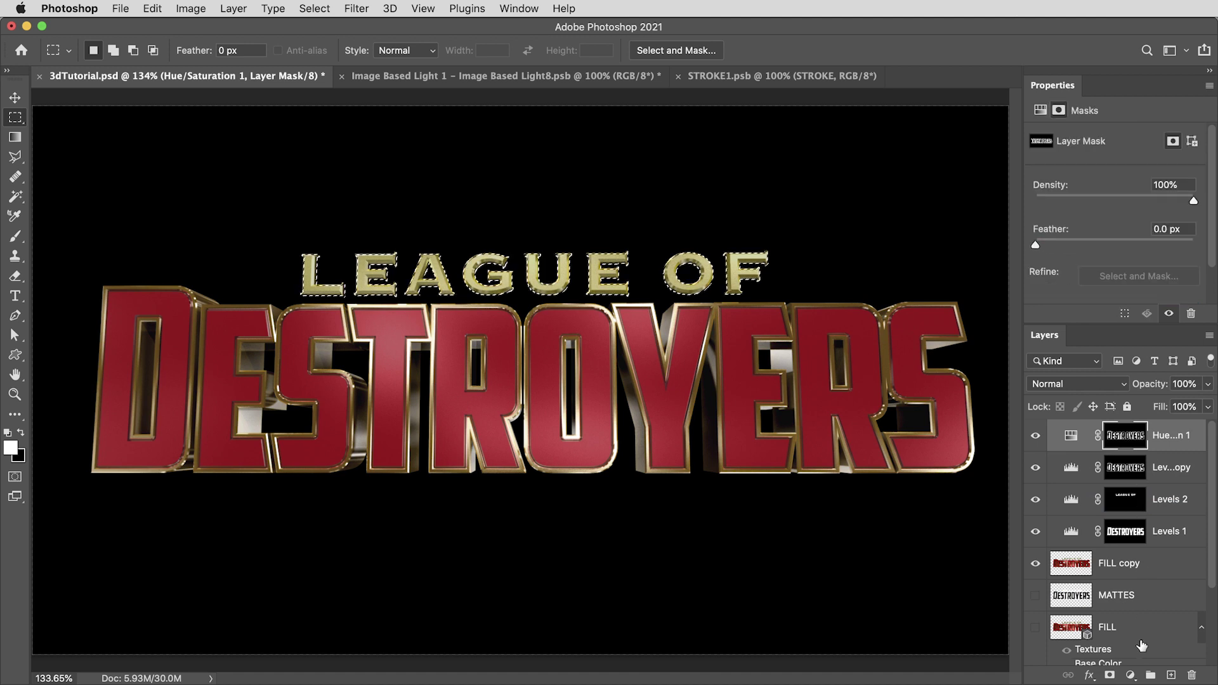
click(1130, 674)
click(1144, 508)
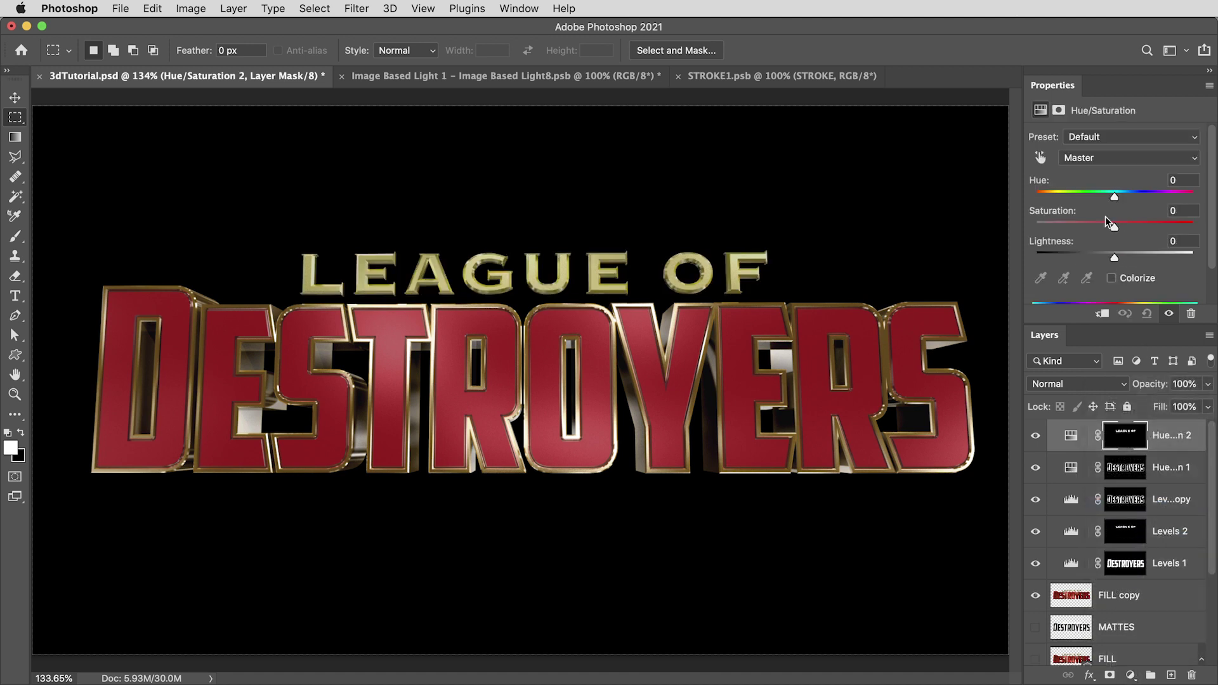
drag(1108, 223, 1108, 194)
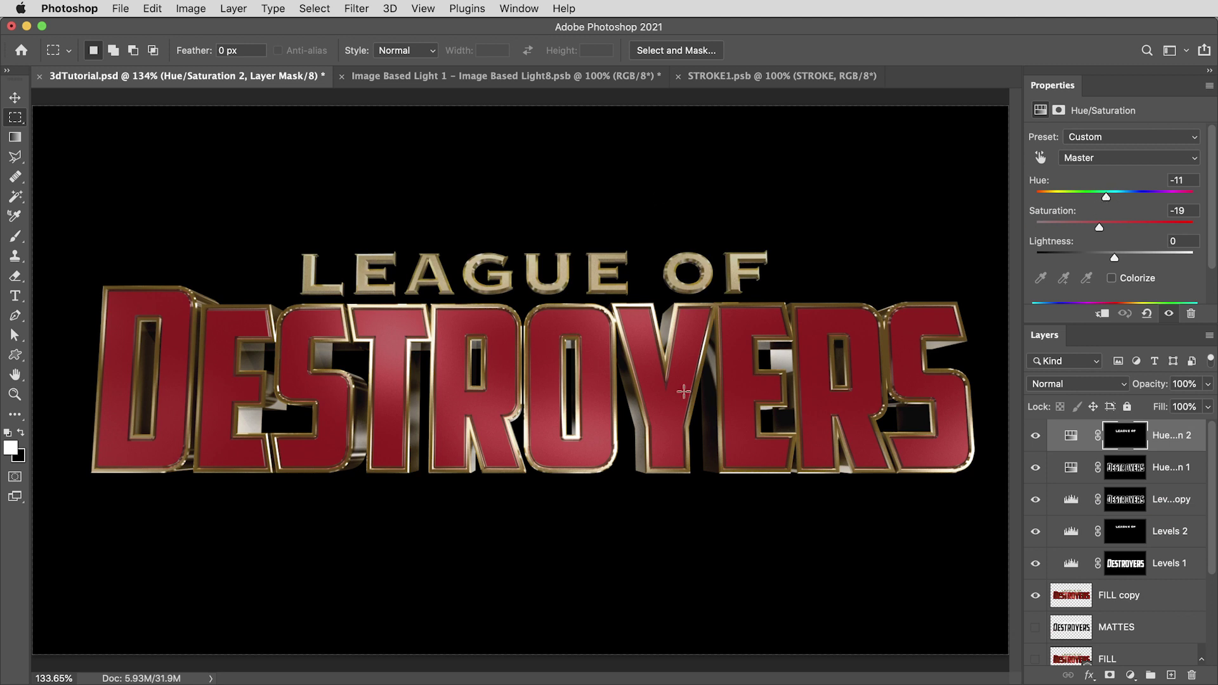
Step: Open Texturelabs_Grunge_191M.jpg from the Finder textures folder and copy the whole image into 3dTutorial.psd as a new layer
key(super+Tab)
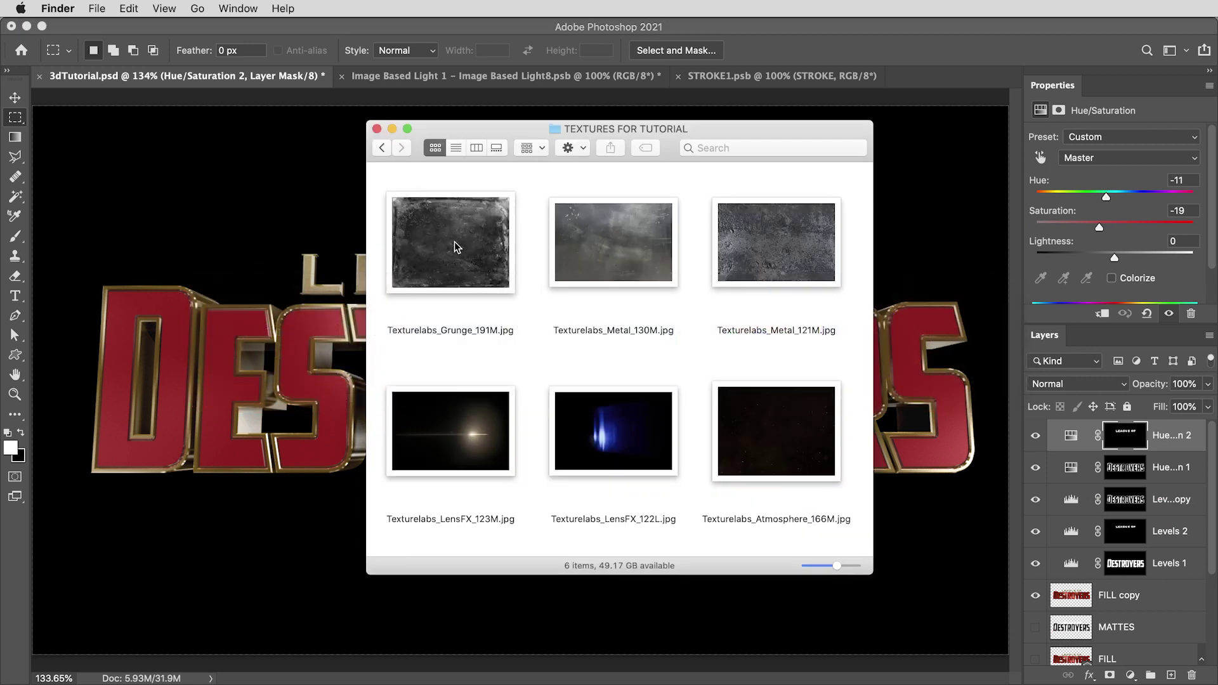
double_click(457, 245)
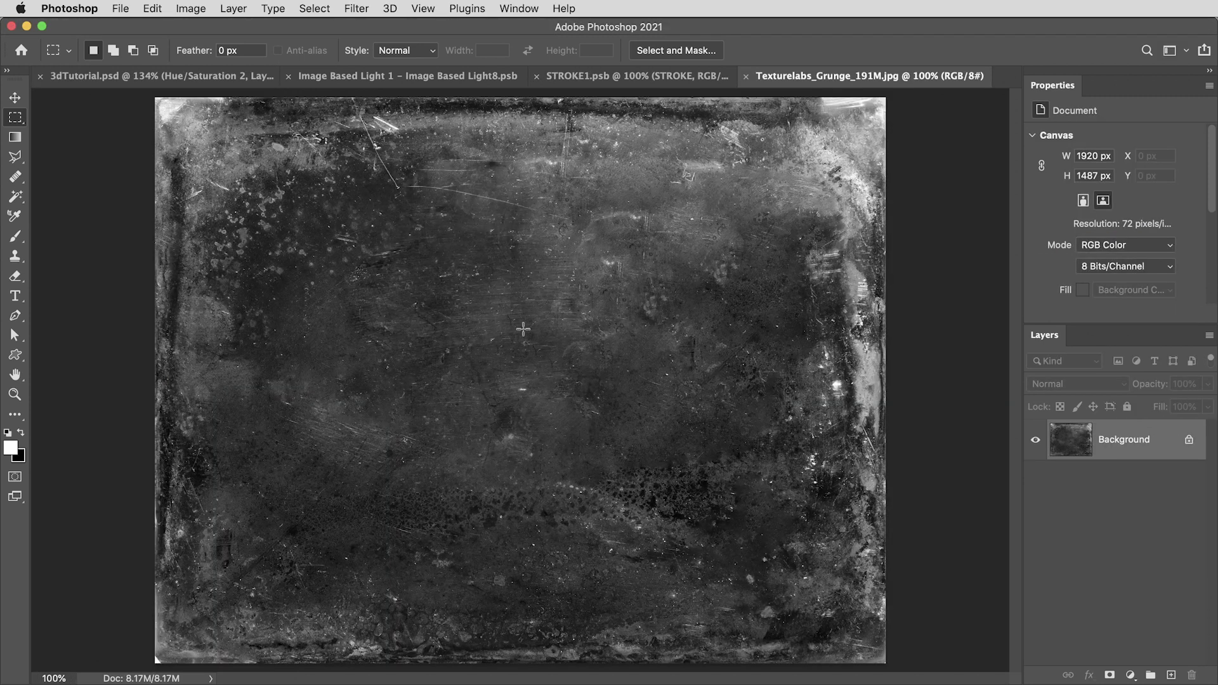
key(v)
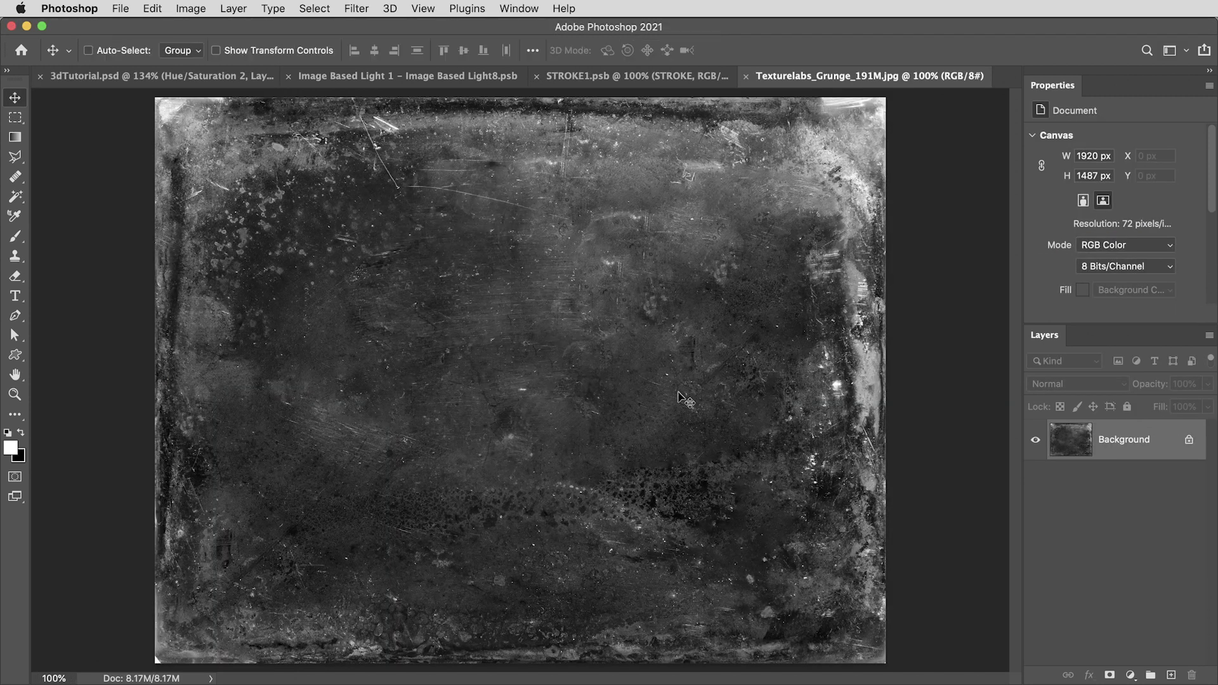
key(super+a)
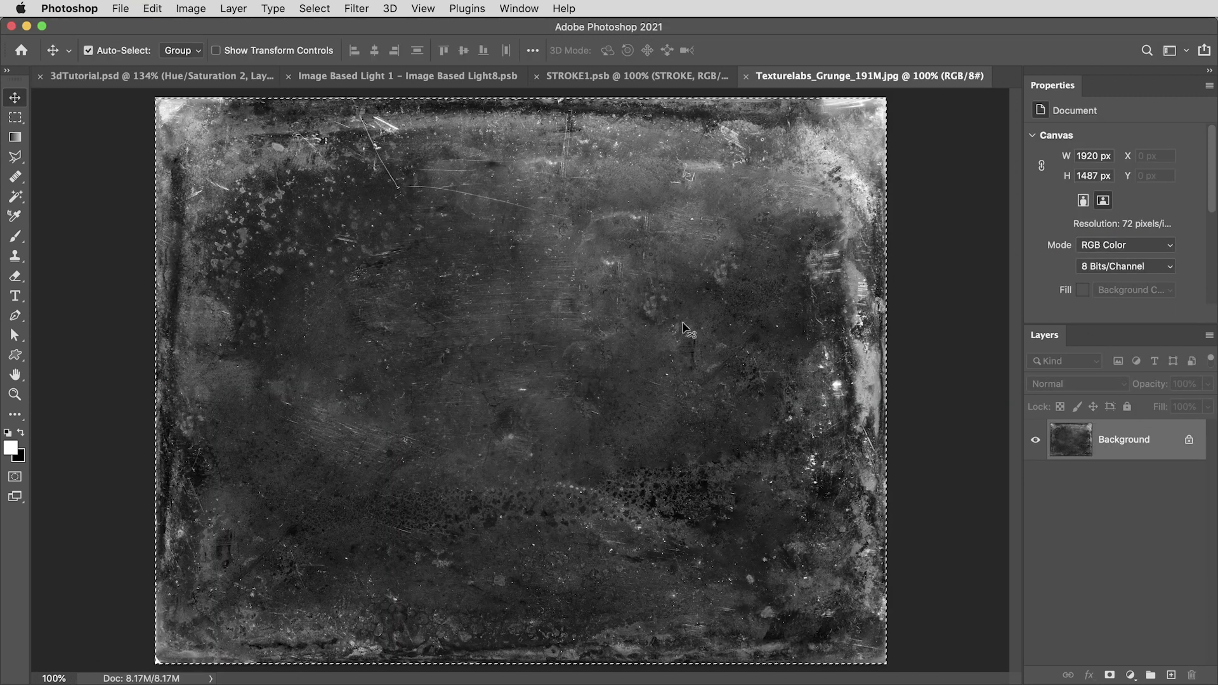
key(super+c)
key(ctrl+Tab)
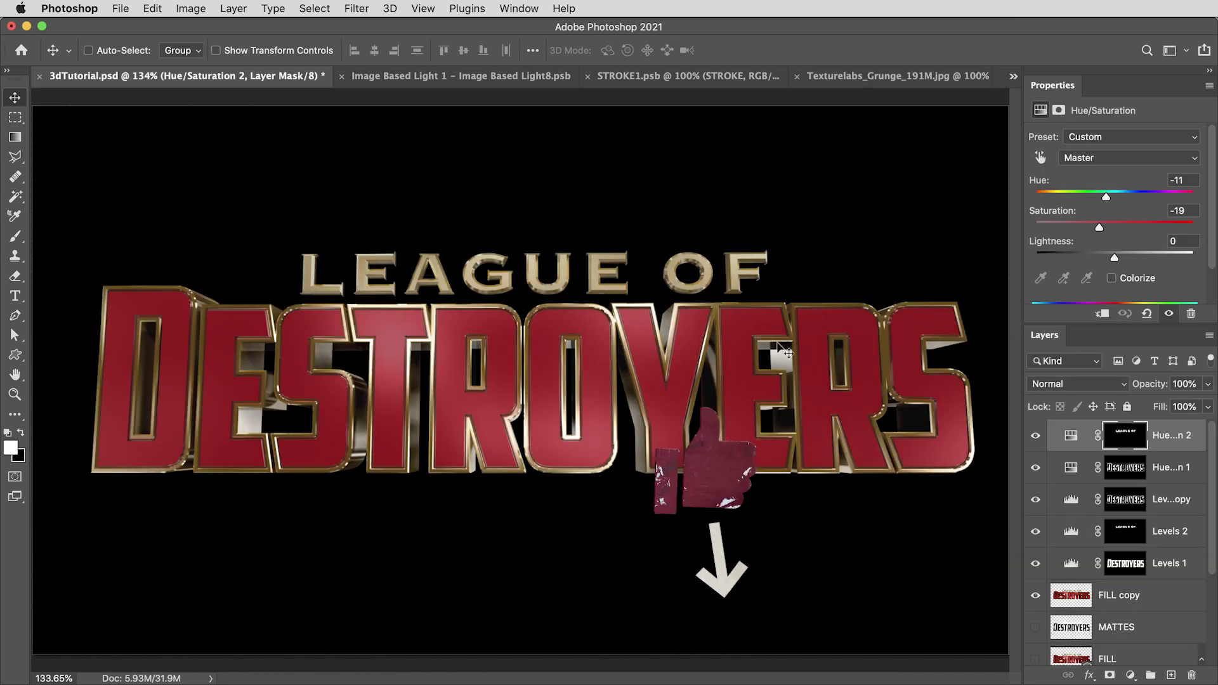
key(super+v)
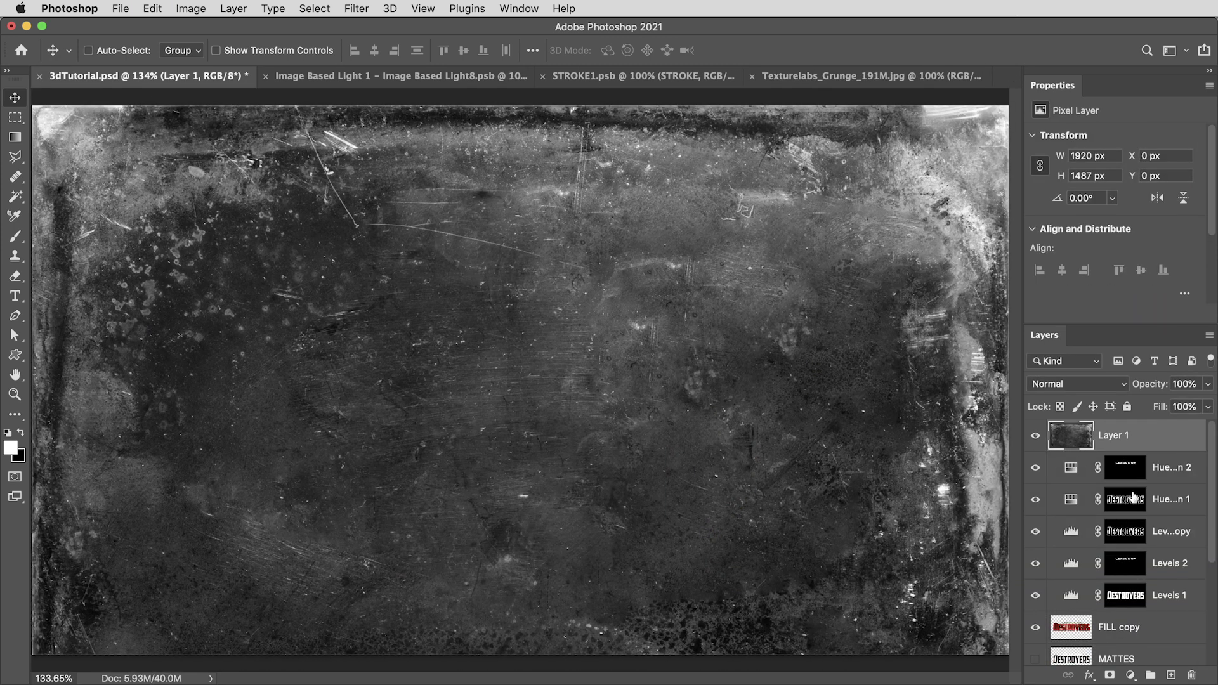
Step: Mask the grunge texture to the gold parts of DESTROYERS using the Hue/Saturation 1 mask, and set its blend mode to Overlay
super+click(1127, 501)
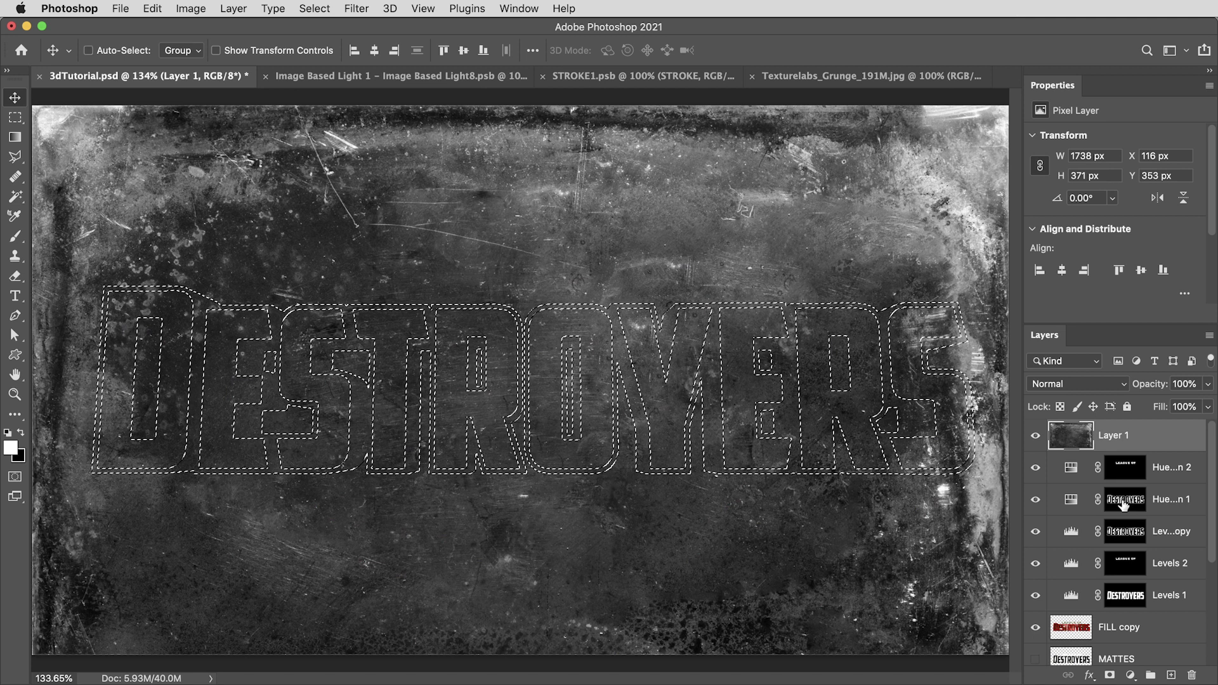
click(1111, 675)
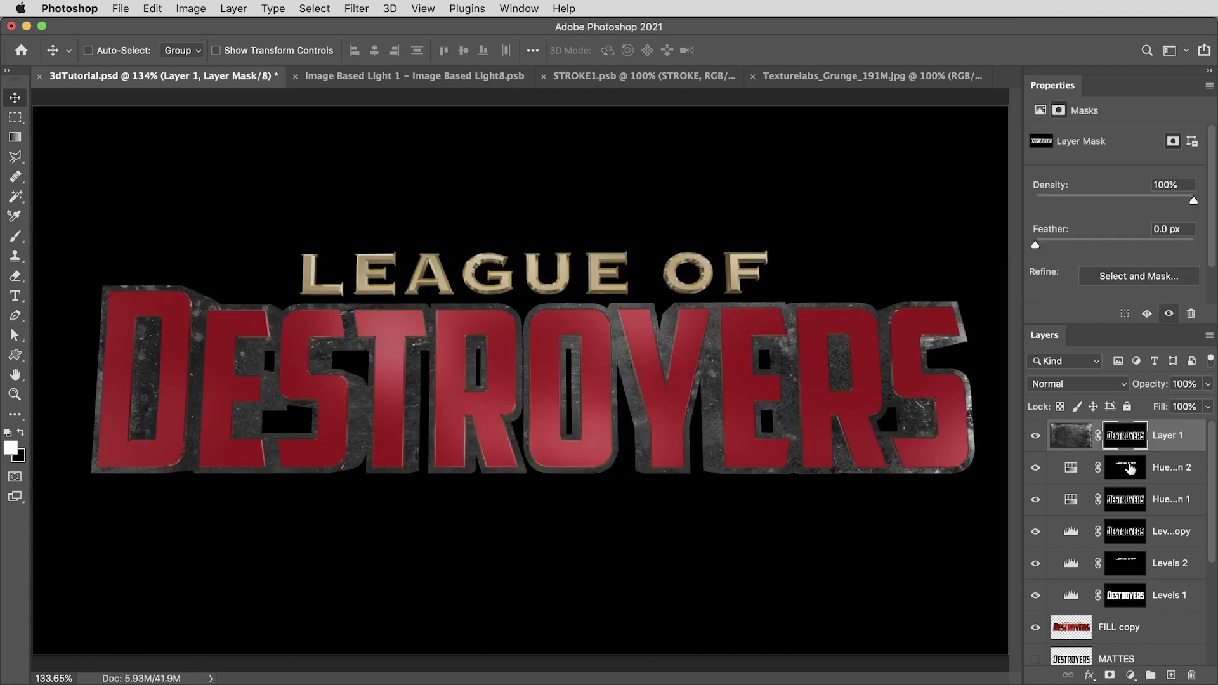
click(1072, 383)
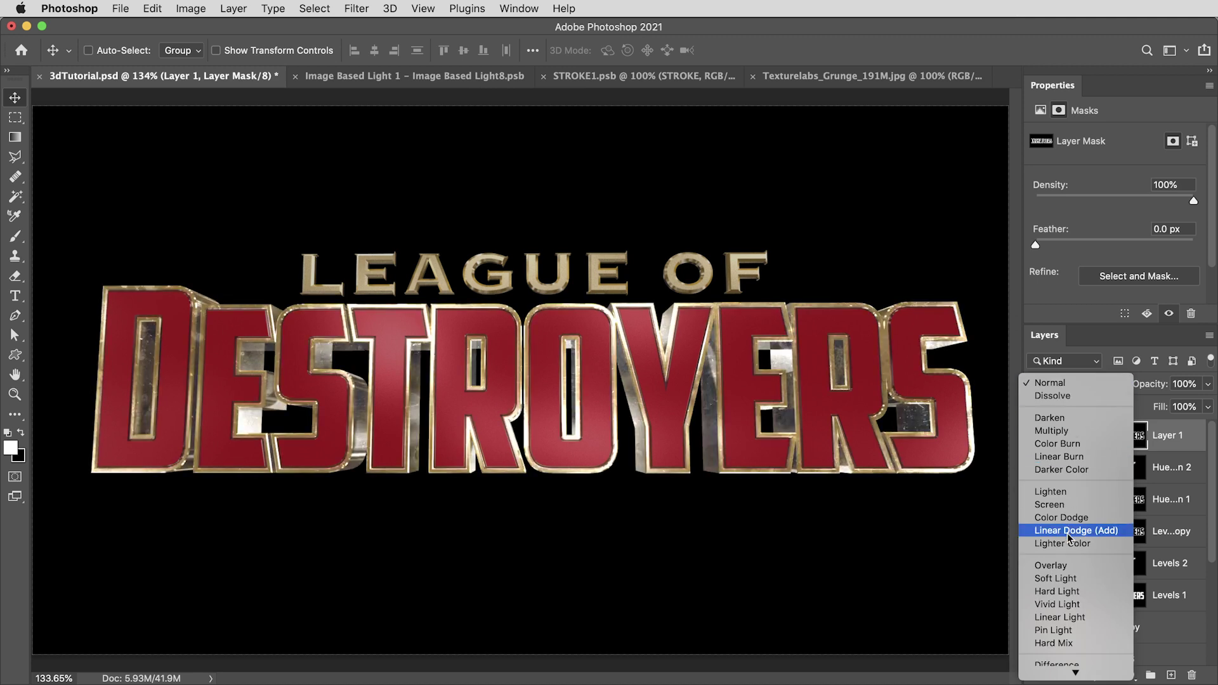
click(1065, 566)
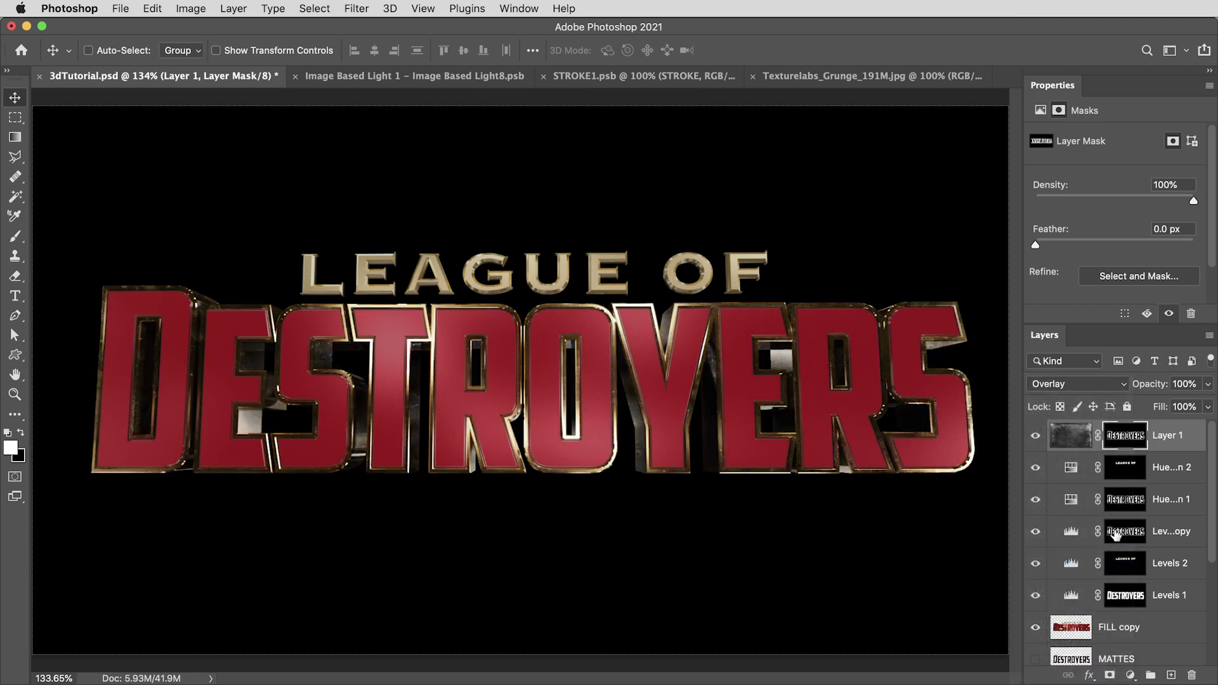
Step: Unlink the grunge texture from its mask, scale the texture to about 1835 x 1421 px, and move it up to Y -176 px
click(1097, 439)
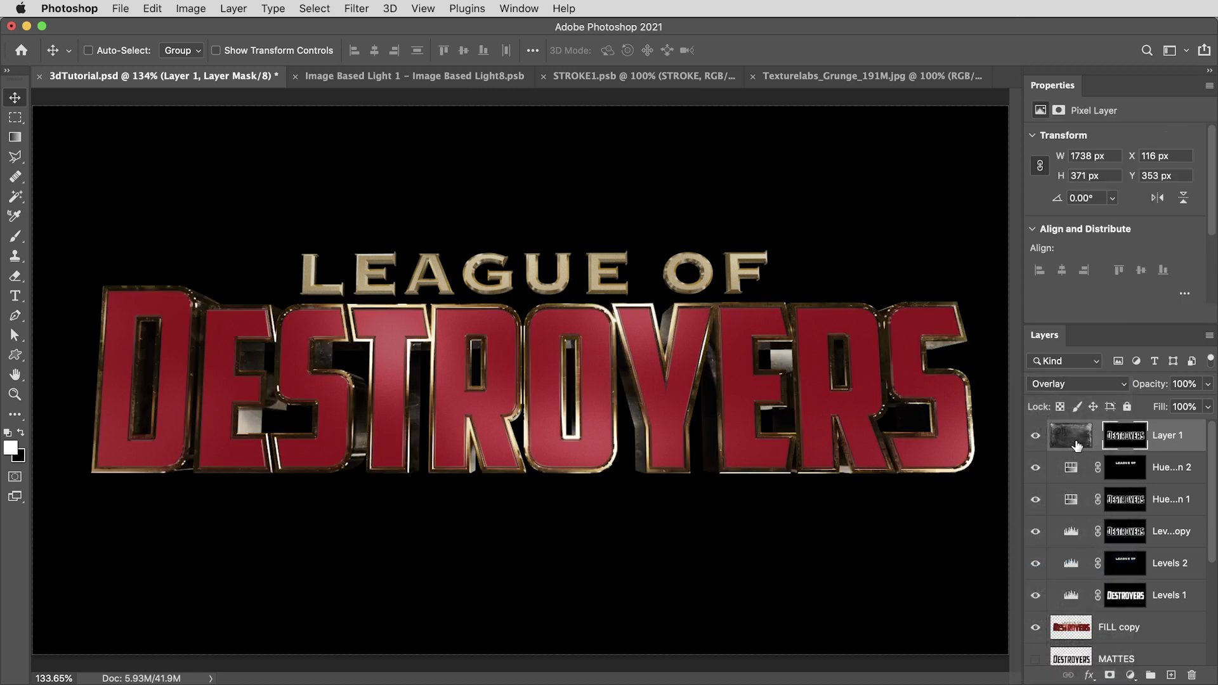
click(1075, 442)
key(super+t)
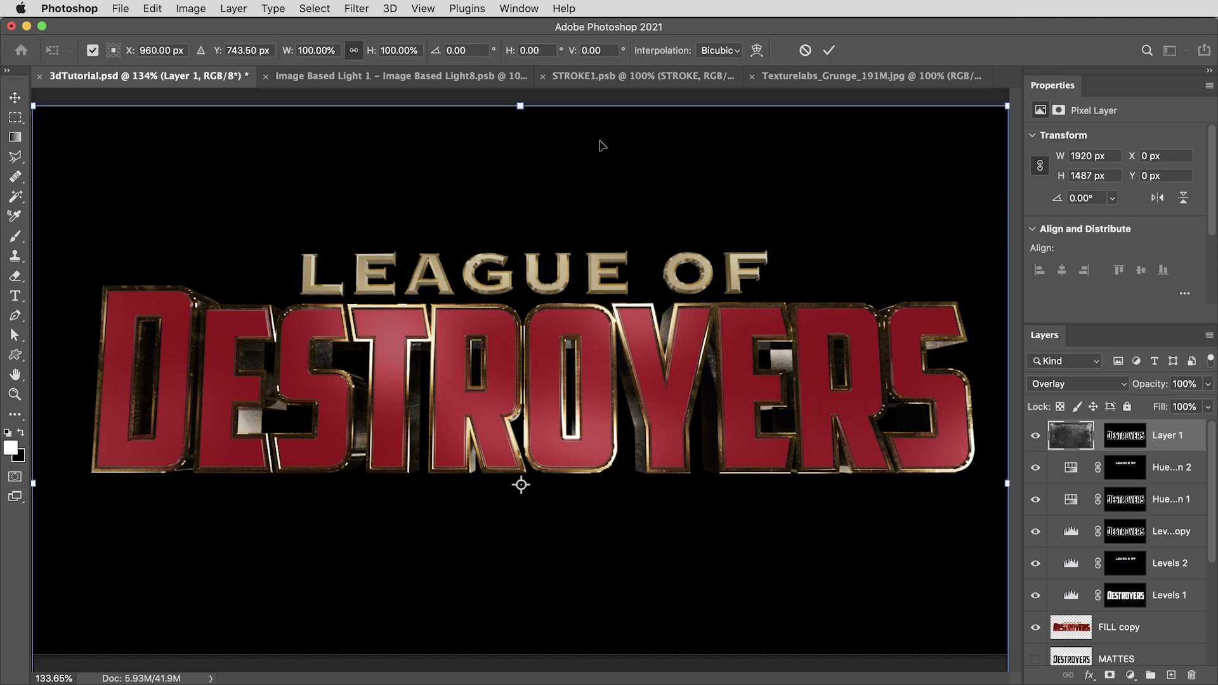
drag(518, 105, 516, 119)
drag(698, 308, 642, 233)
key(Return)
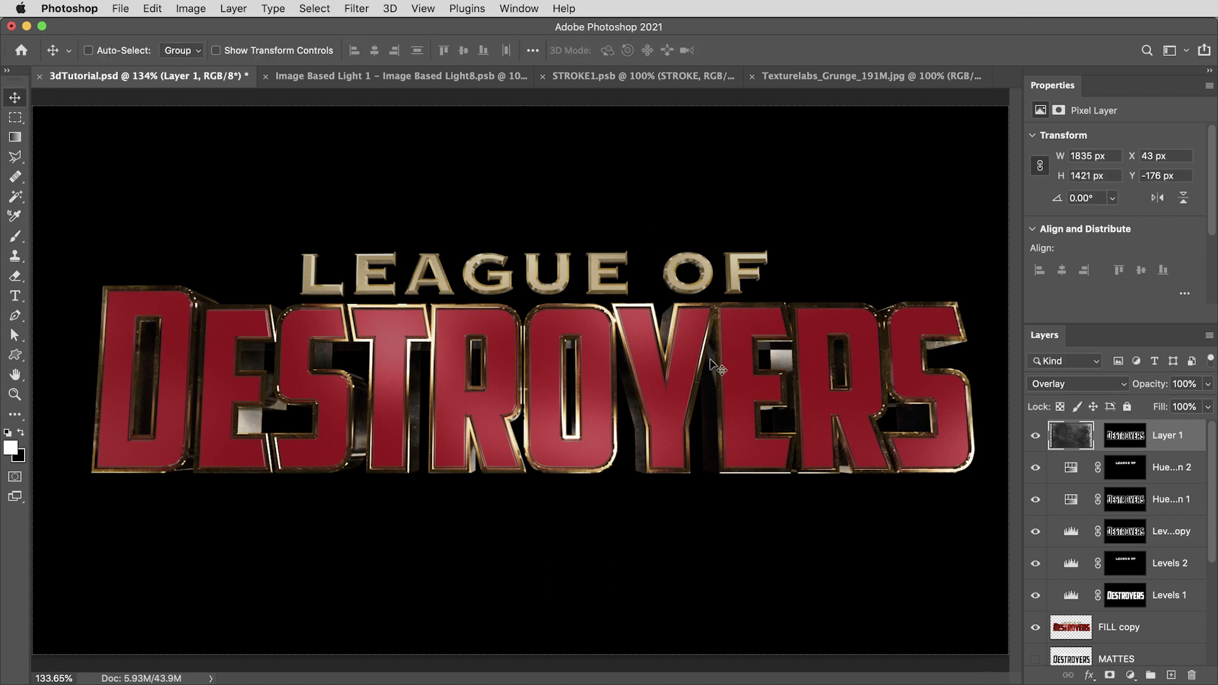
Step: Set the input levels of the Levels 2 copy adjustment to 8, 1.21 and 160
click(1074, 535)
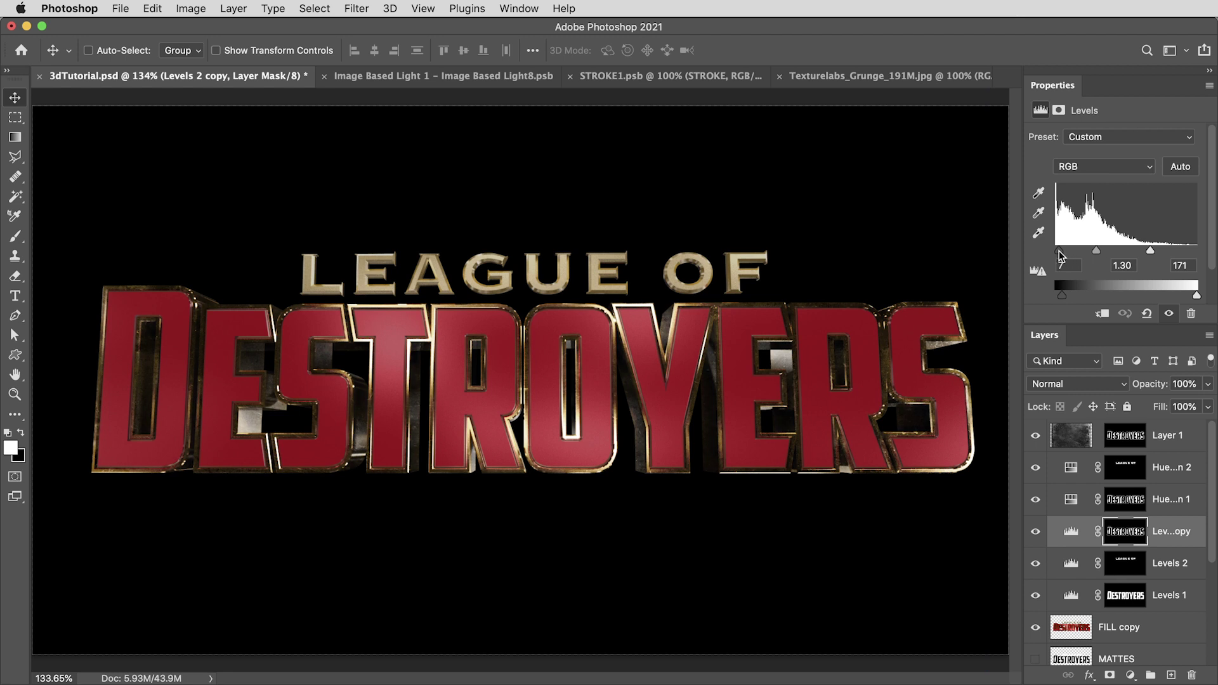
drag(1150, 251, 1097, 253)
Step: Open Texturelabs_Metal_130M.jpg from the Finder textures folder and copy the whole image into 3dTutorial.psd above Layer 1
key(super+Tab)
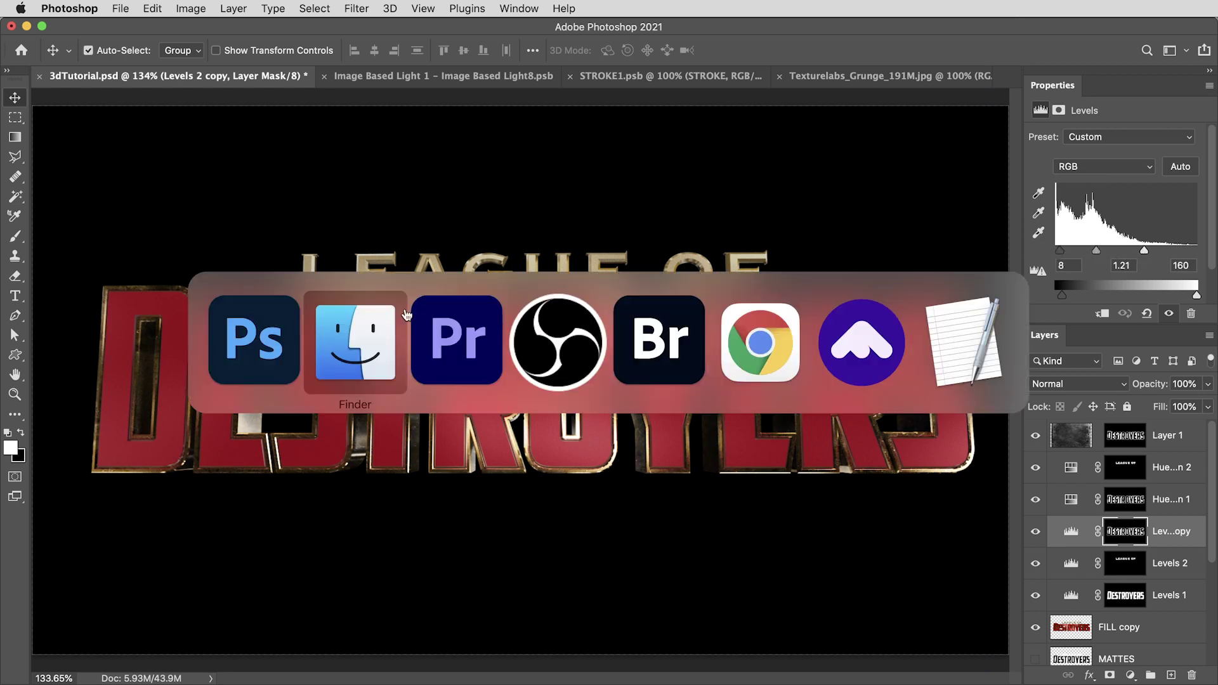
double_click(591, 248)
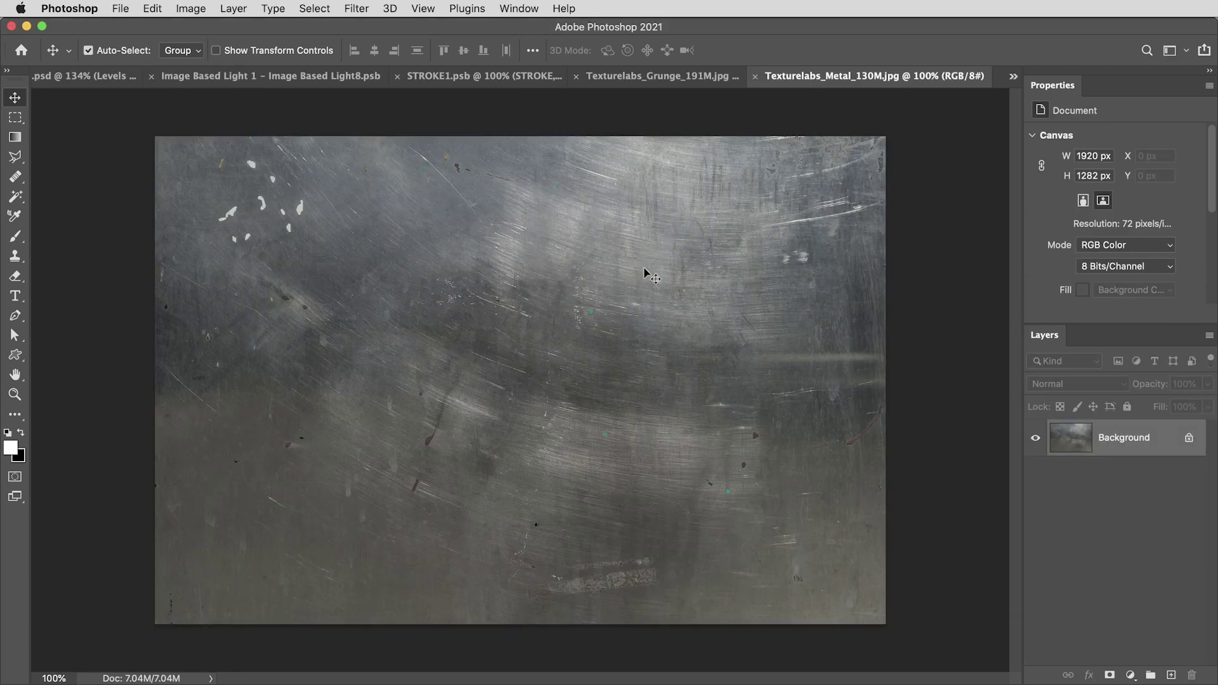
key(super+a)
key(super+c)
key(ctrl+Tab)
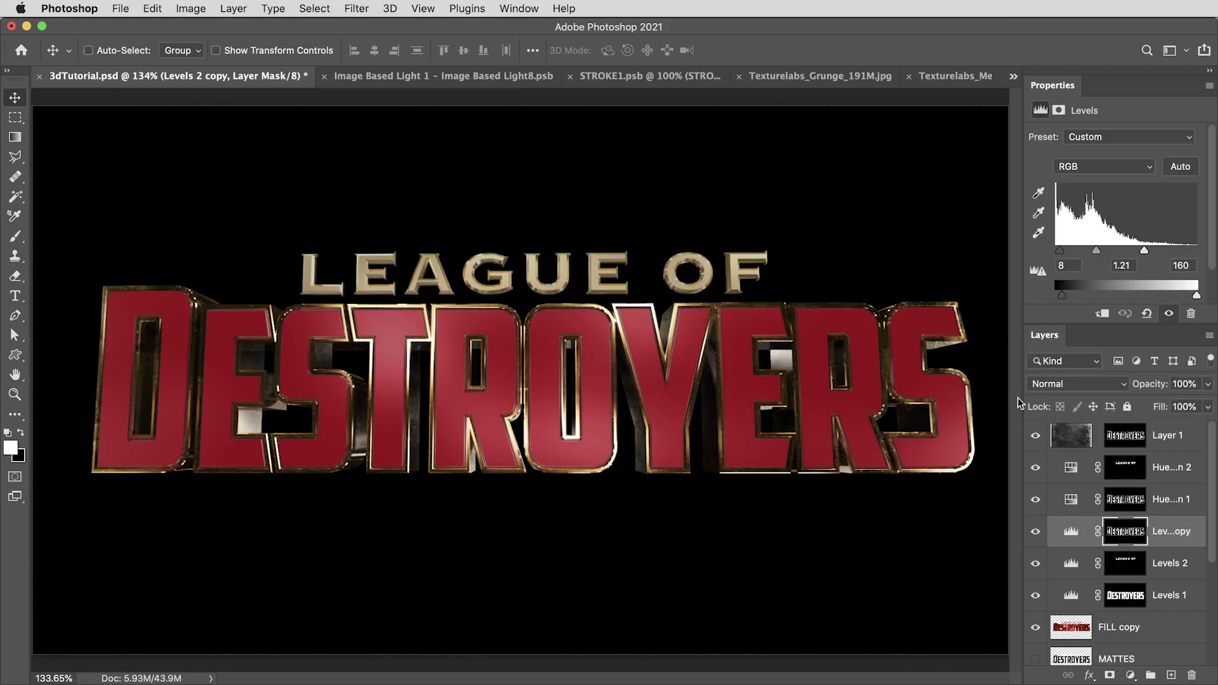
click(1074, 432)
key(super+v)
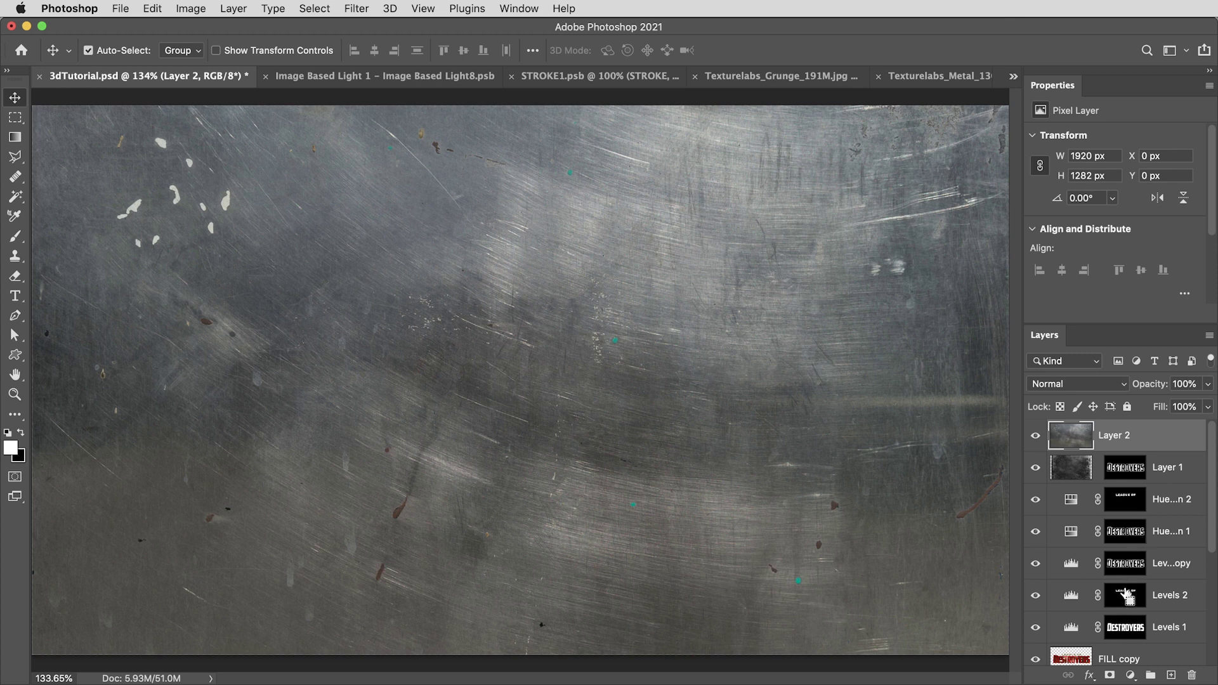
Step: Mask the metal texture to the DESTROYERS red fill using the Levels 1 mask, and set it to Vivid Light with 73% fill
super+click(1133, 631)
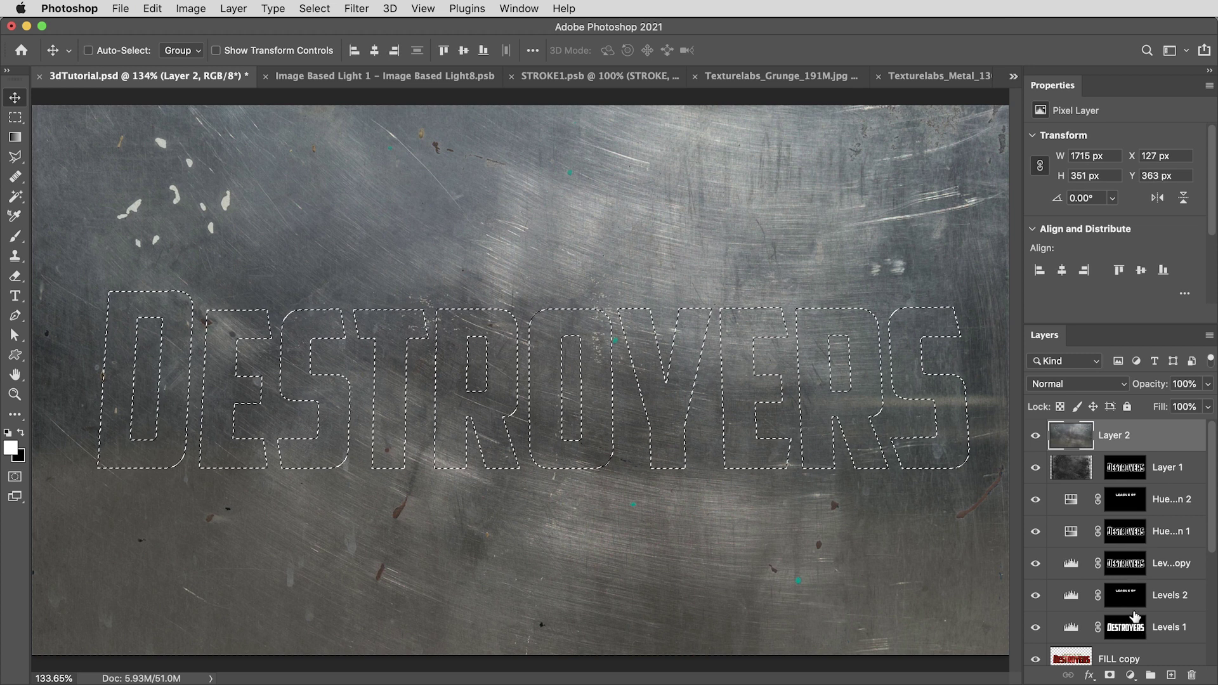
click(1109, 675)
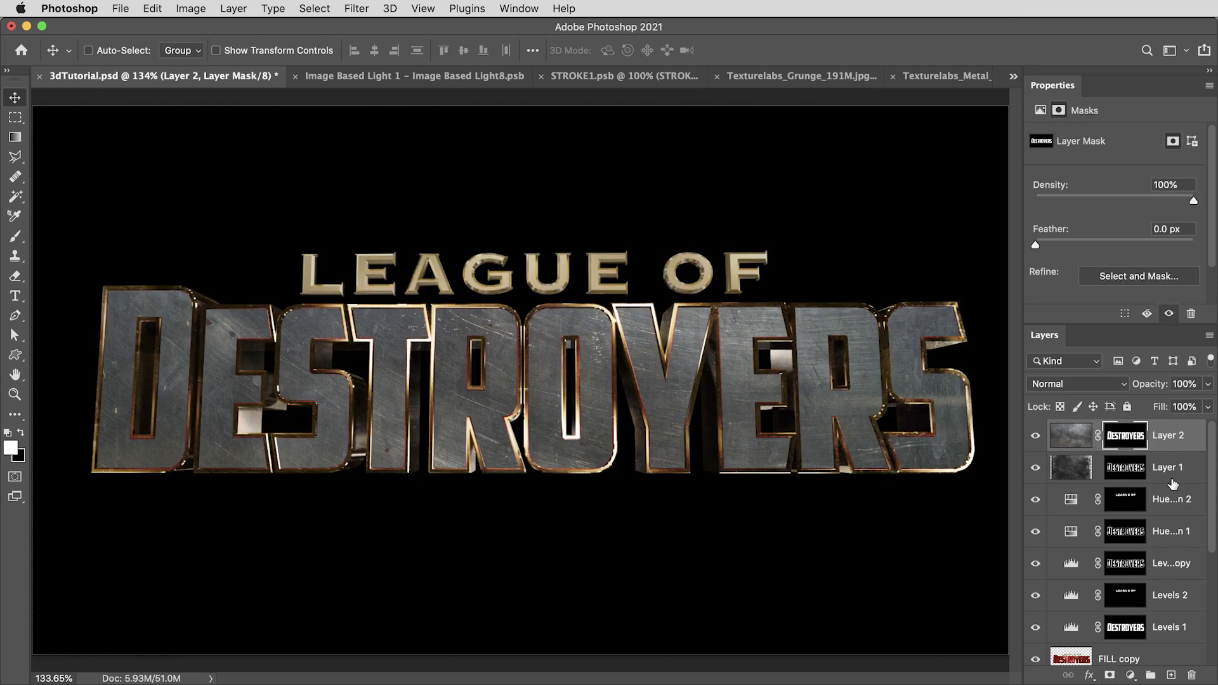
click(1079, 384)
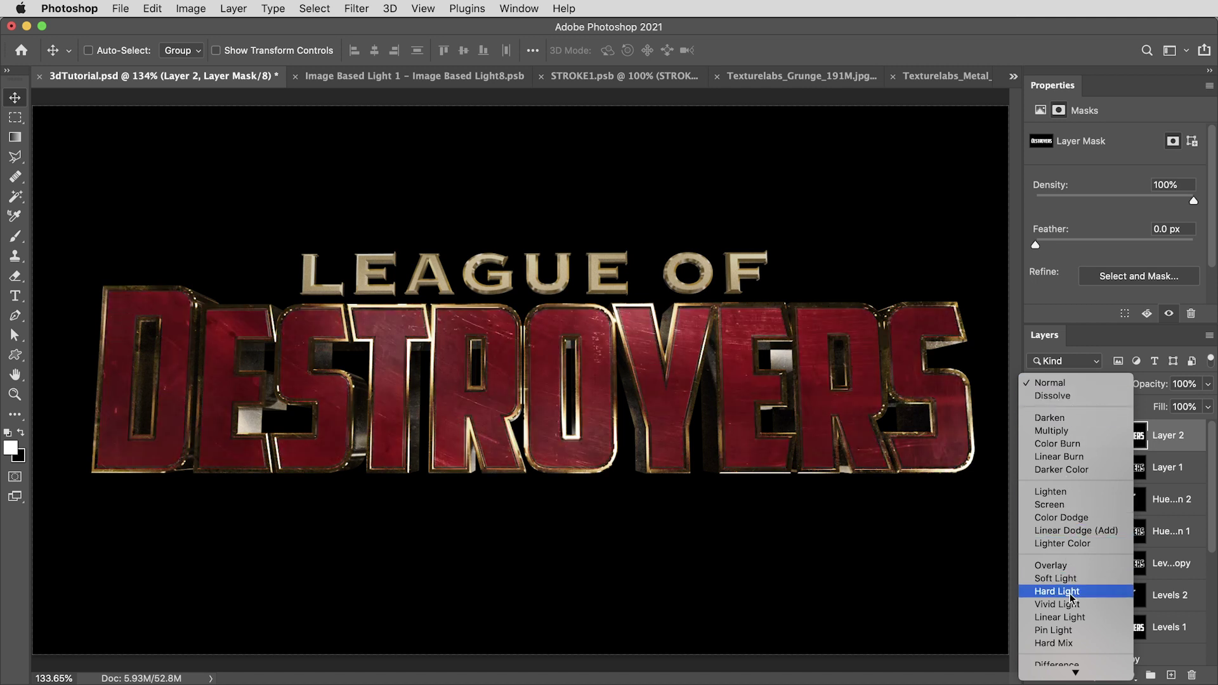
click(1066, 605)
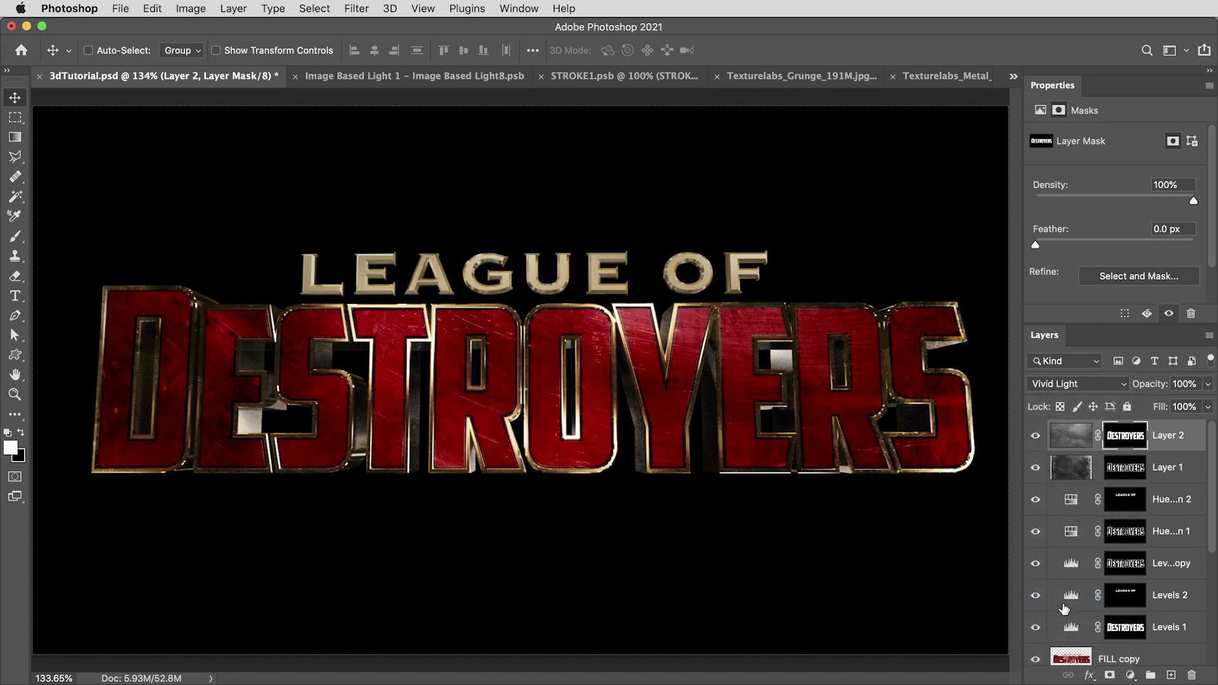
click(1207, 410)
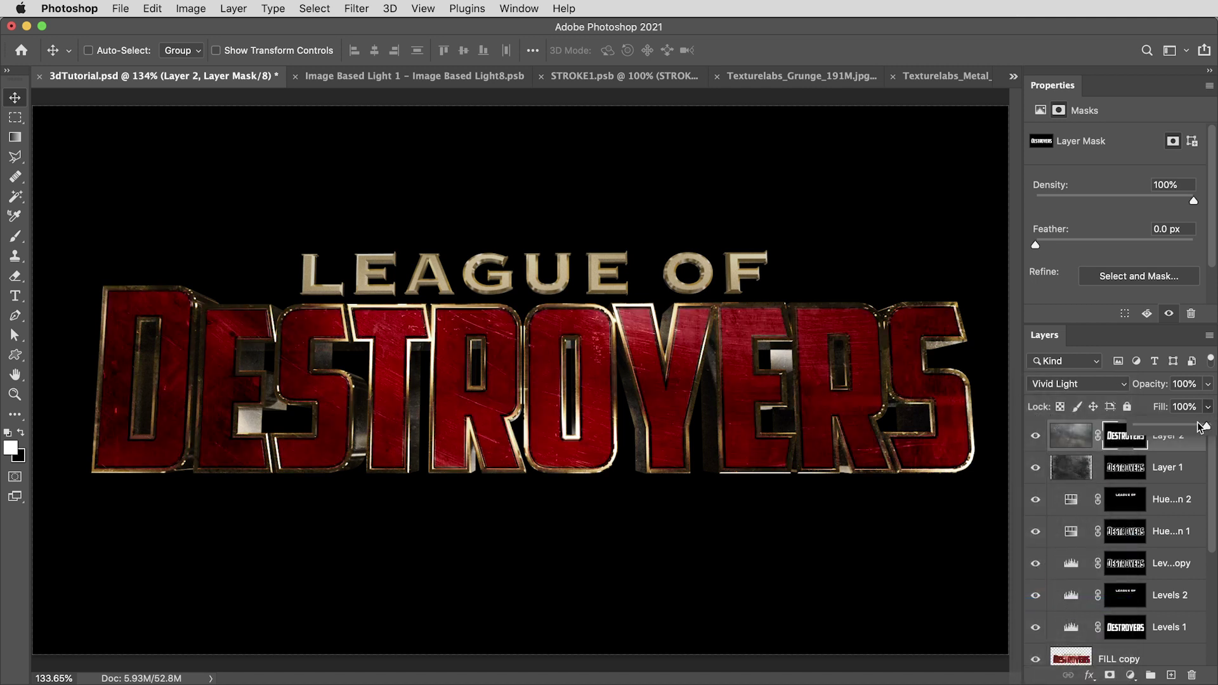
drag(1201, 427, 1192, 429)
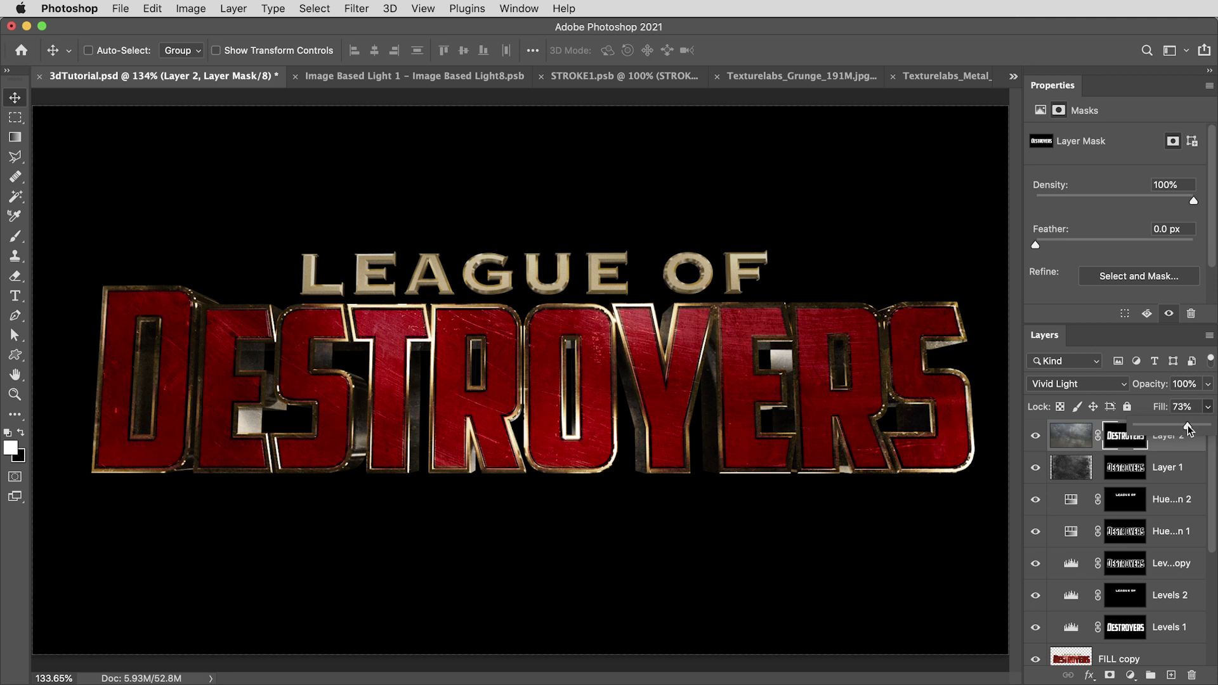
Step: Unlink the metal texture from its mask and move the texture to about X 76 px, Y -289 px
click(1080, 444)
click(1083, 448)
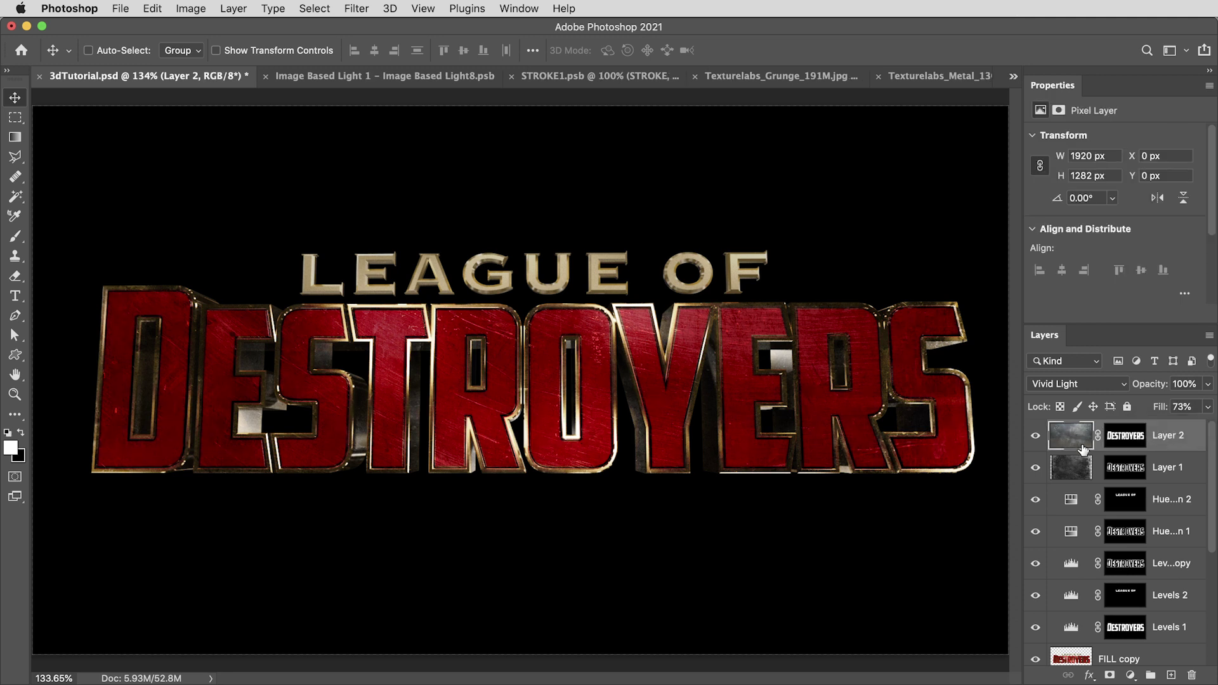
drag(571, 444, 681, 311)
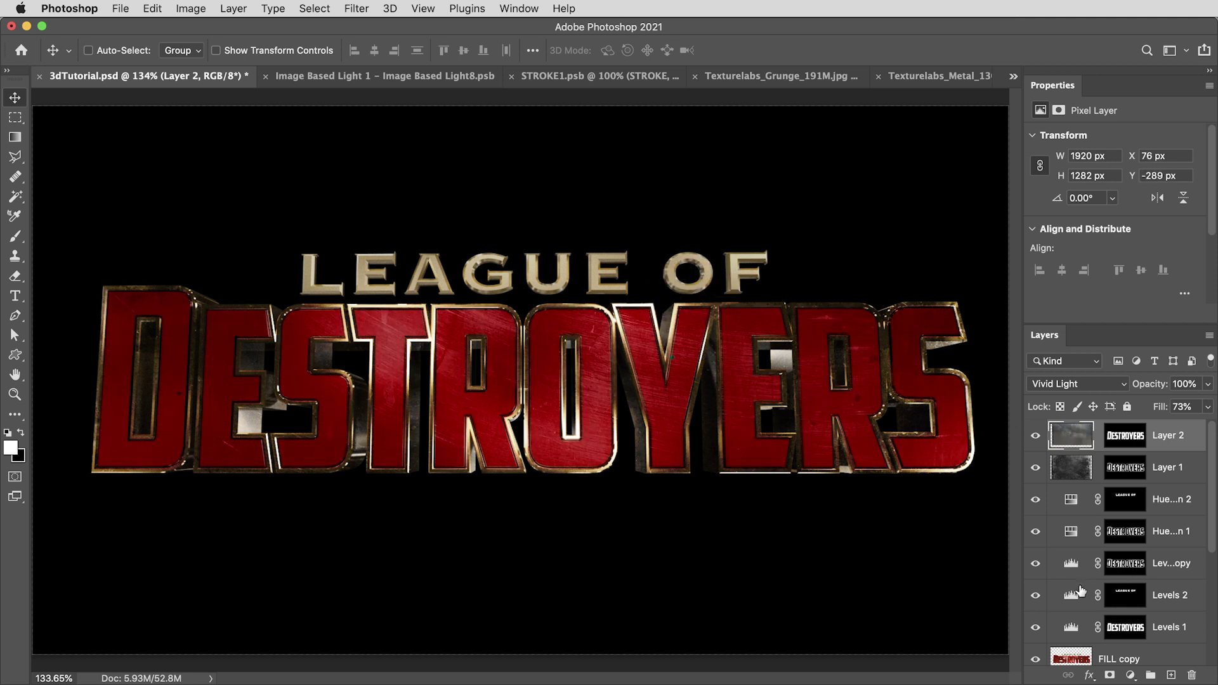
Step: Raise the output black level of the Levels 1 adjustment to lift the shadows in the red DESTROYERS fill
click(1072, 628)
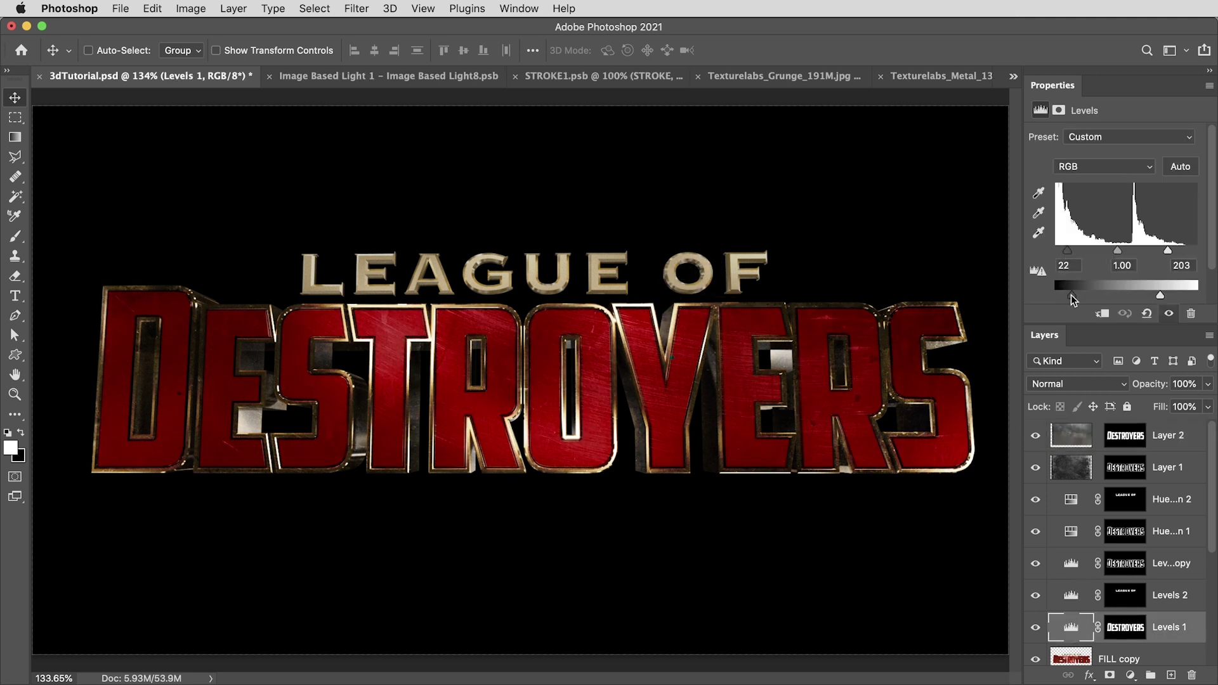
drag(1071, 295, 1088, 295)
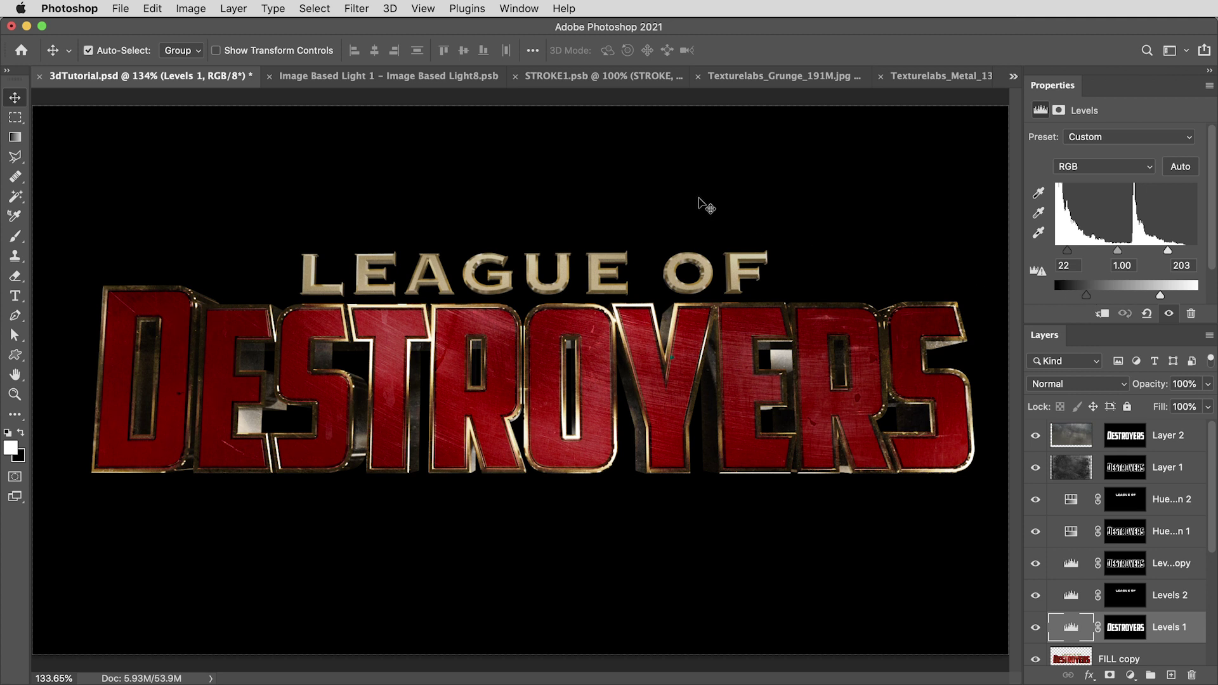
Step: Open Texturelabs_Metal_121M.jpg from the Finder textures folder and copy the whole image into 3dTutorial.psd above Layer 2
key(super+Tab)
click(760, 254)
double_click(759, 254)
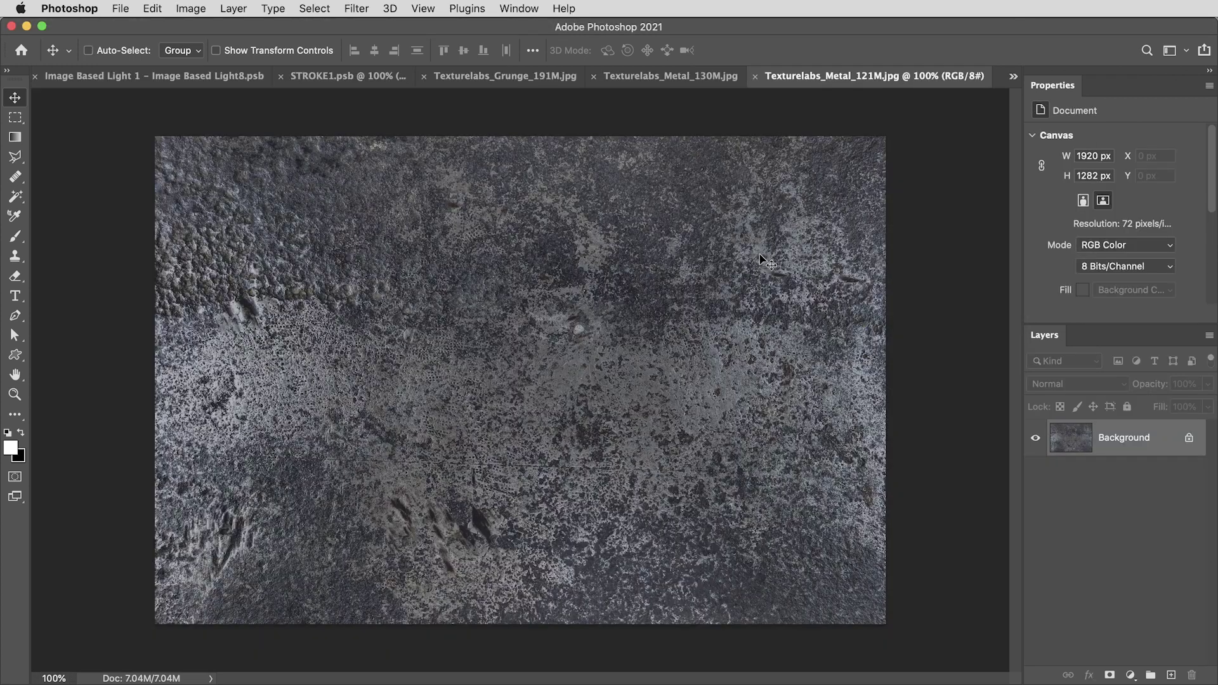
key(super+a)
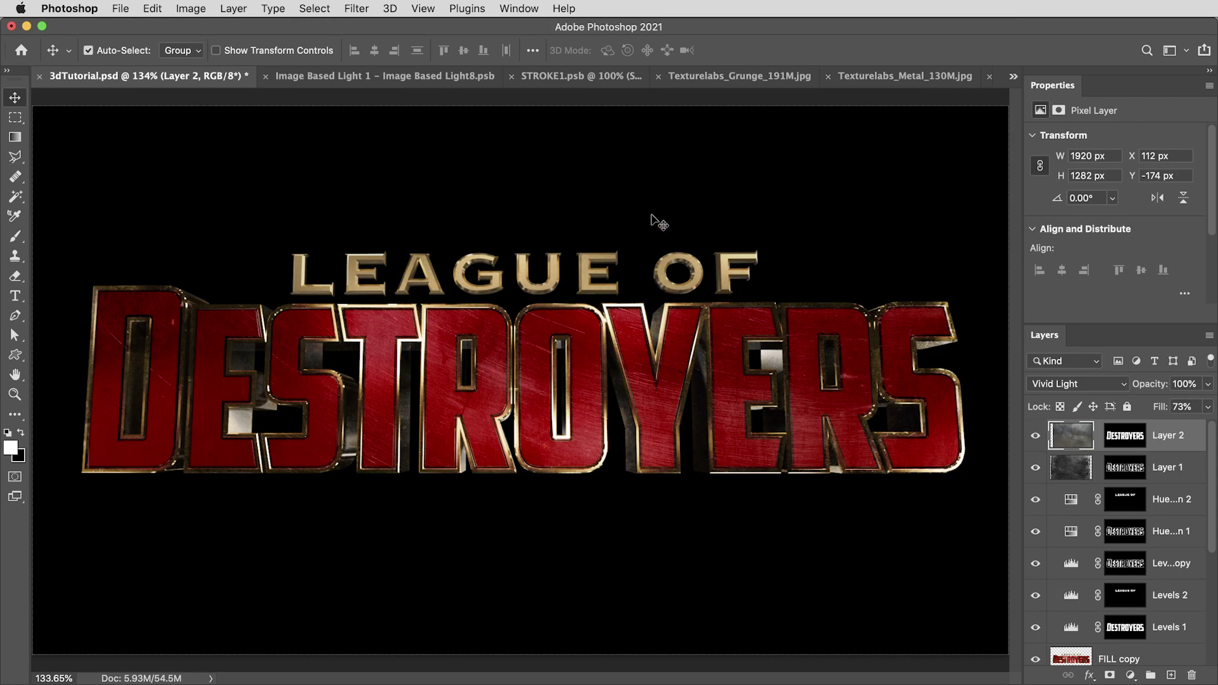
key(super+v)
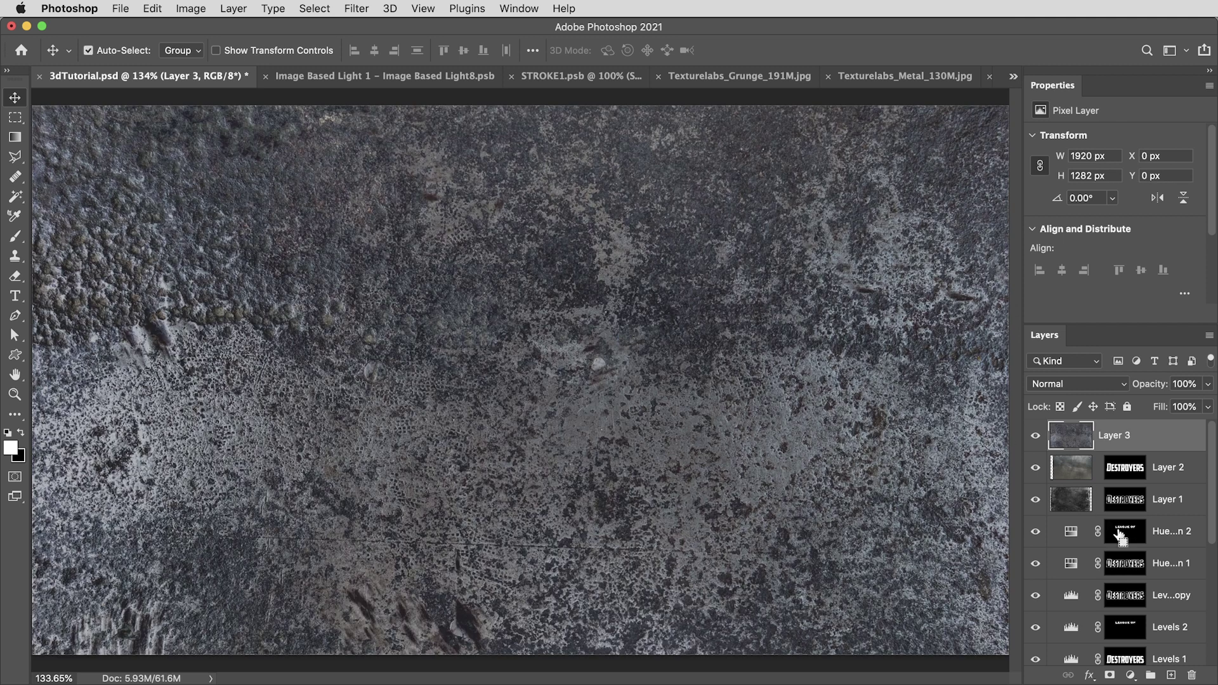
Step: Mask the new metal texture to LEAGUE OF using the Hue/Saturation 2 mask, and set it to Overlay with 77% opacity
super+click(1123, 533)
click(1111, 677)
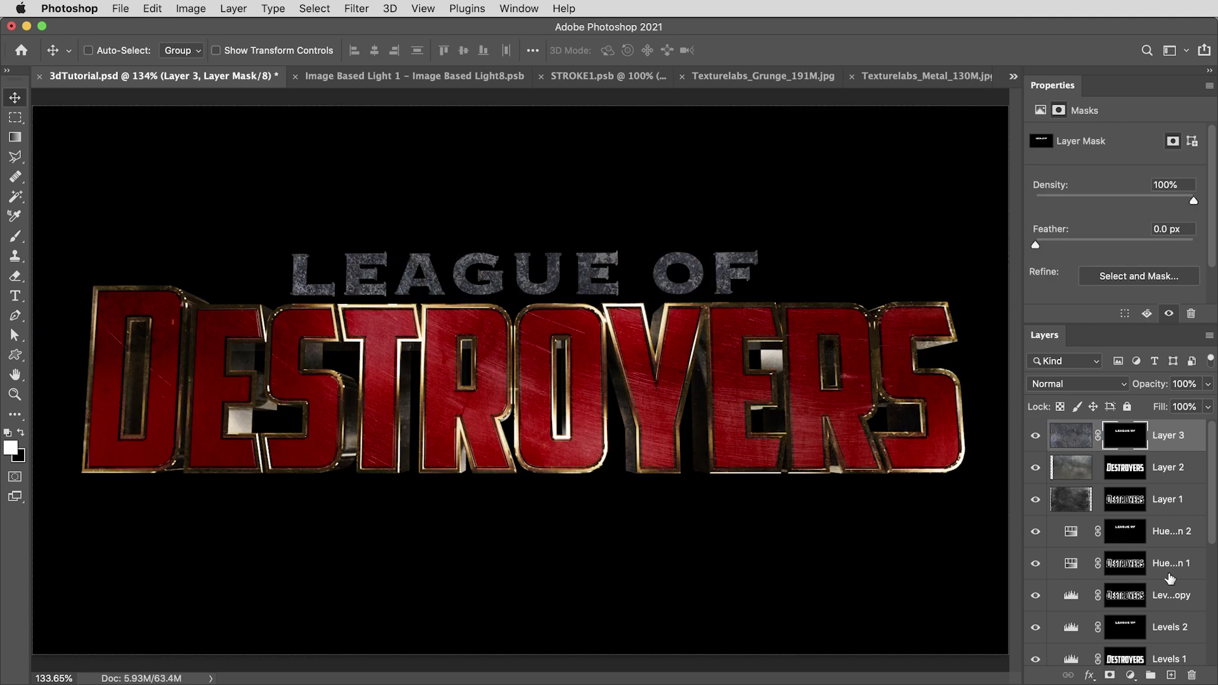
click(1063, 382)
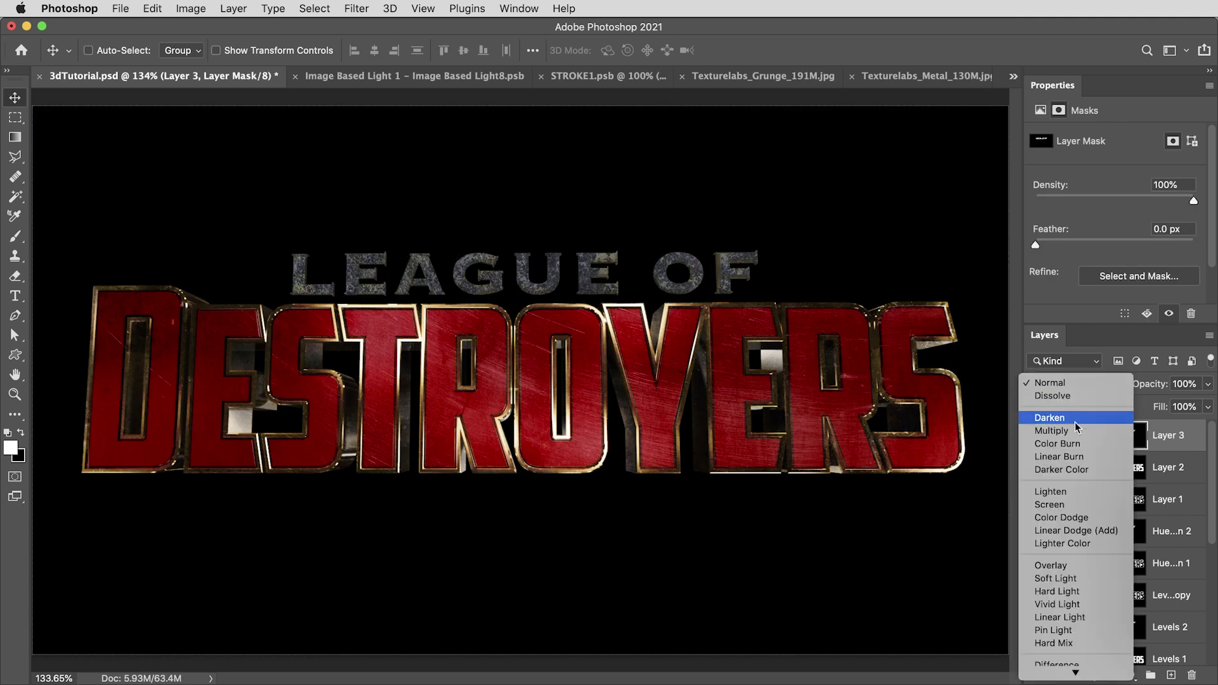
click(1079, 562)
click(1208, 384)
drag(1208, 403, 1193, 404)
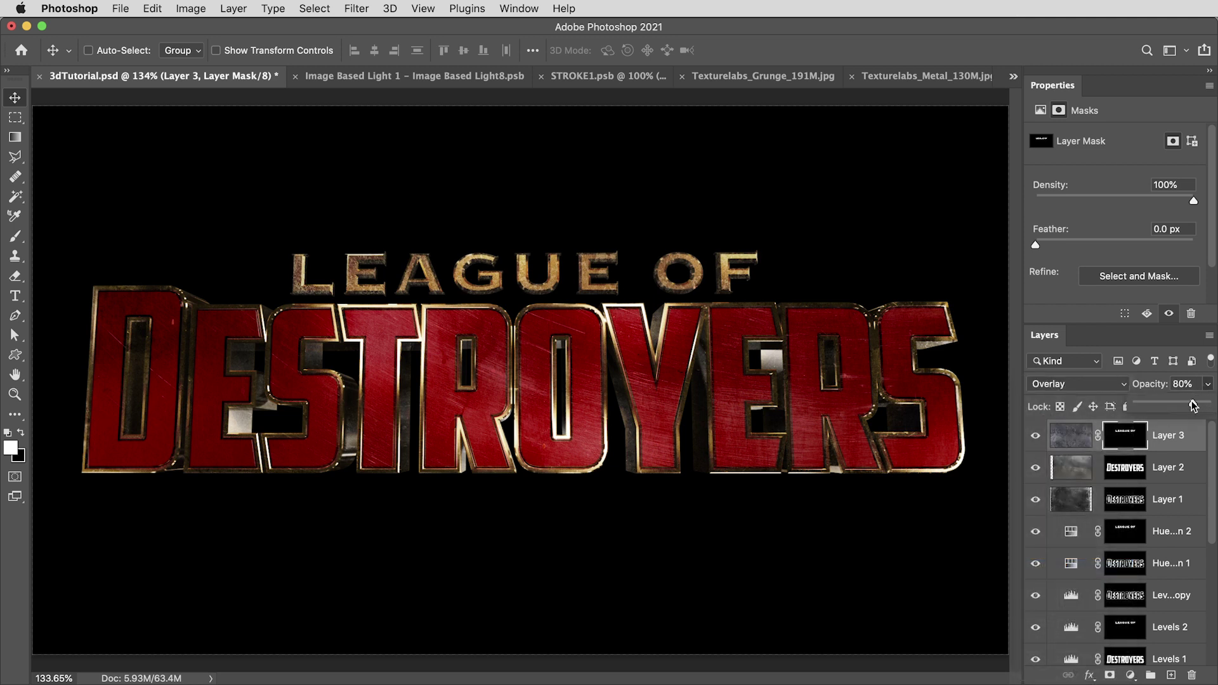
Step: Open Texturelabs_LensFX_123M.jpg from the Finder textures folder, copy the whole image into 3dTutorial.psd above Layer 3, and set it to Screen
key(super+Tab)
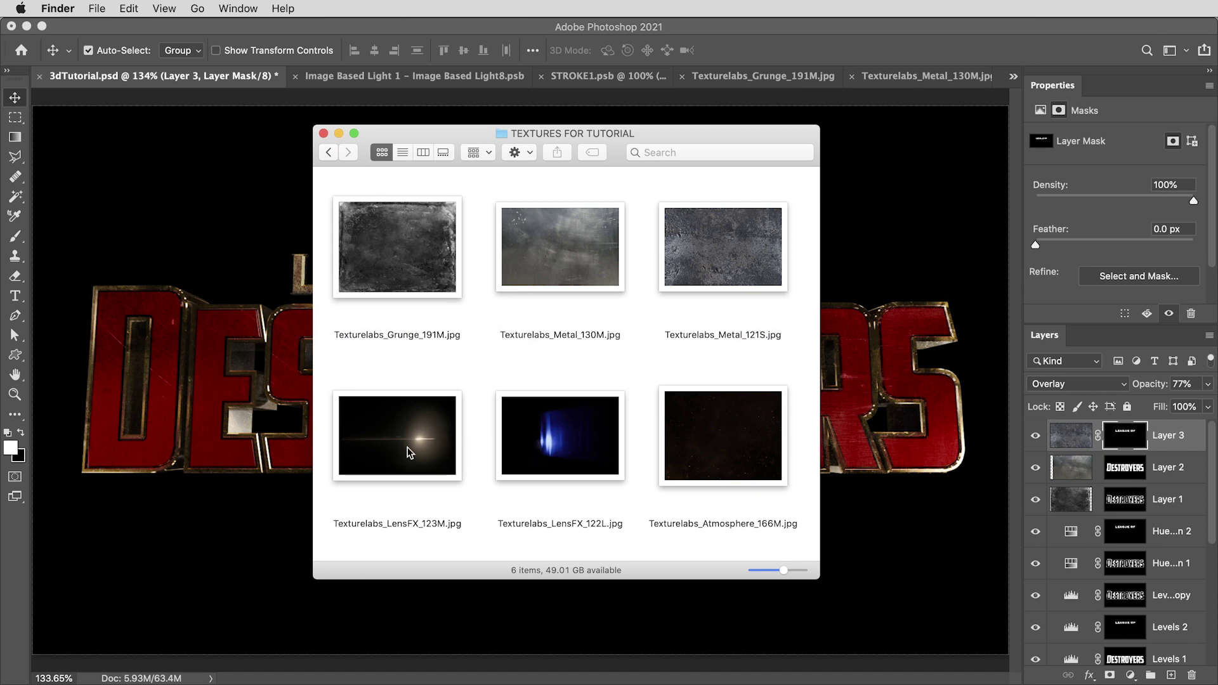
double_click(410, 452)
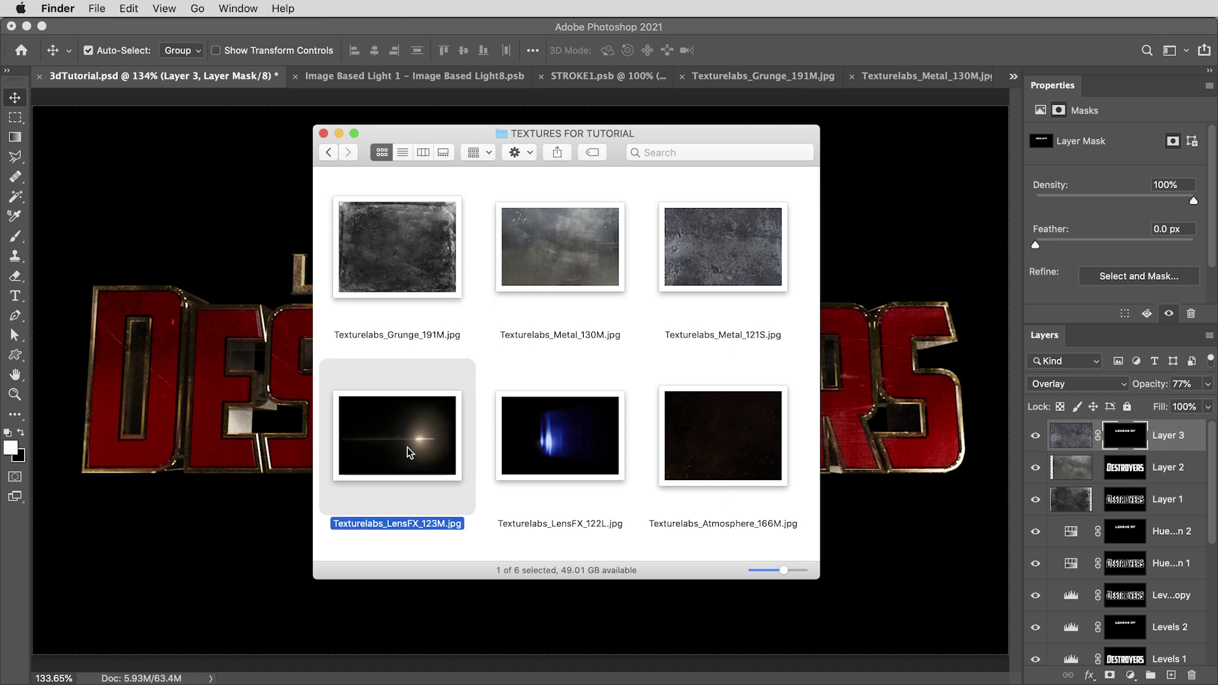
key(super+a)
key(super+c)
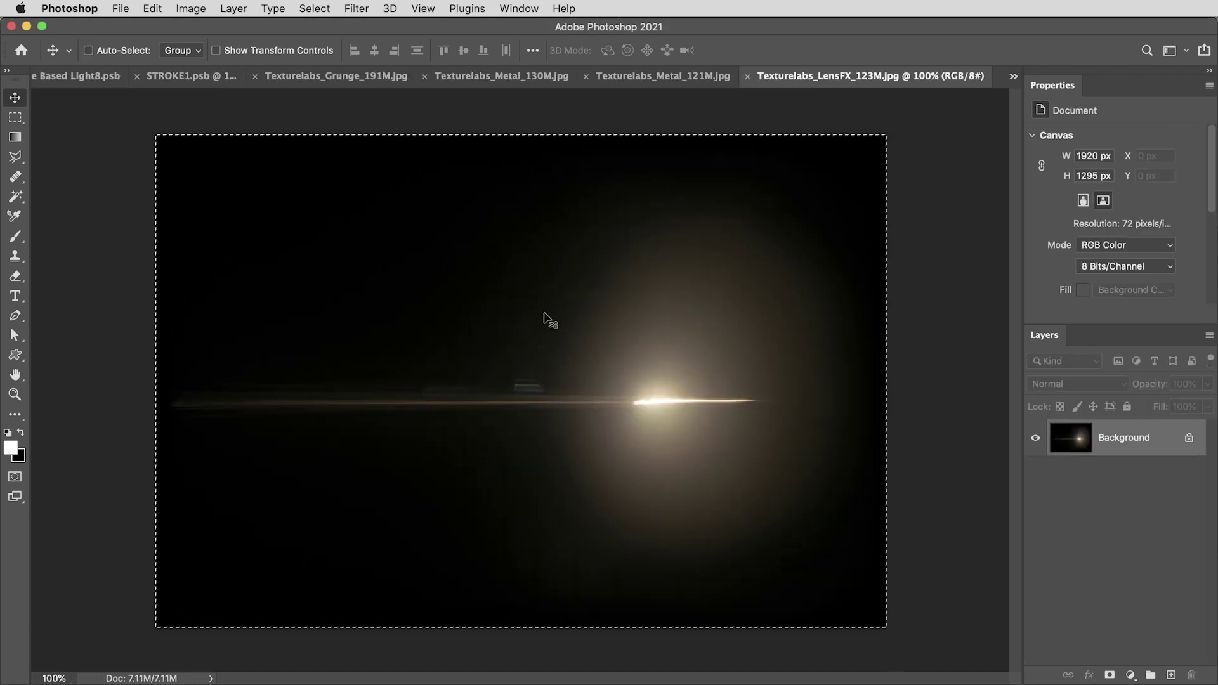
key(ctrl+Tab)
key(super+v)
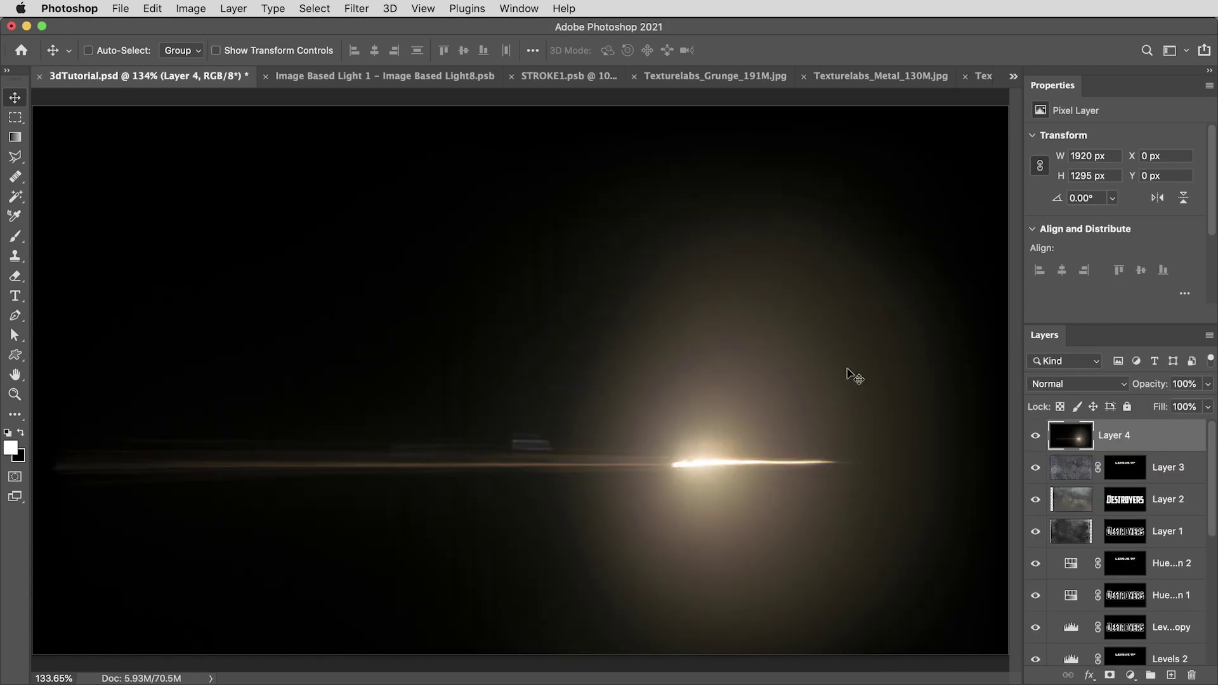
click(1034, 386)
click(1064, 504)
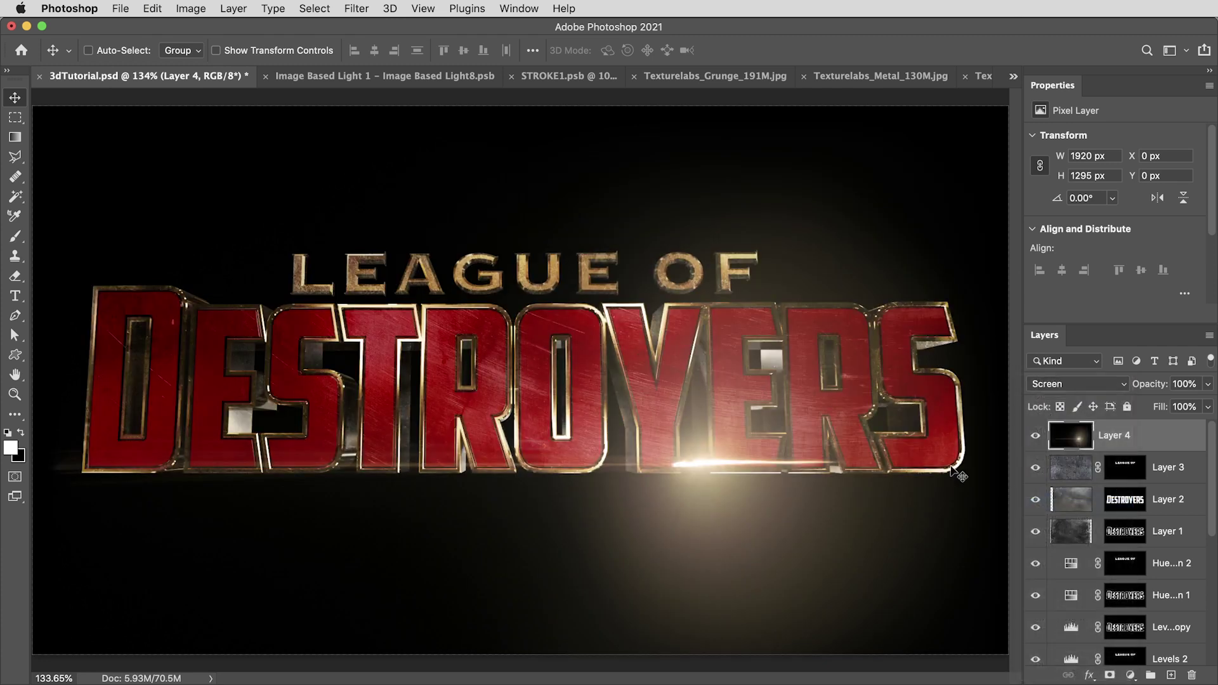
Step: Scale the lens flare down to 383 × 259 px and place it on an edge of the DESTROYERS lettering
key(super+t)
drag(538, 109, 535, 234)
drag(587, 268, 907, 414)
key(Return)
Step: Duplicate the small flare six times and spread the copies over bright edges and corners of the DESTROYERS lettering
key(super+j)
key(super+j)
key(super+j)
key(super+j)
key(super+j)
key(super+j)
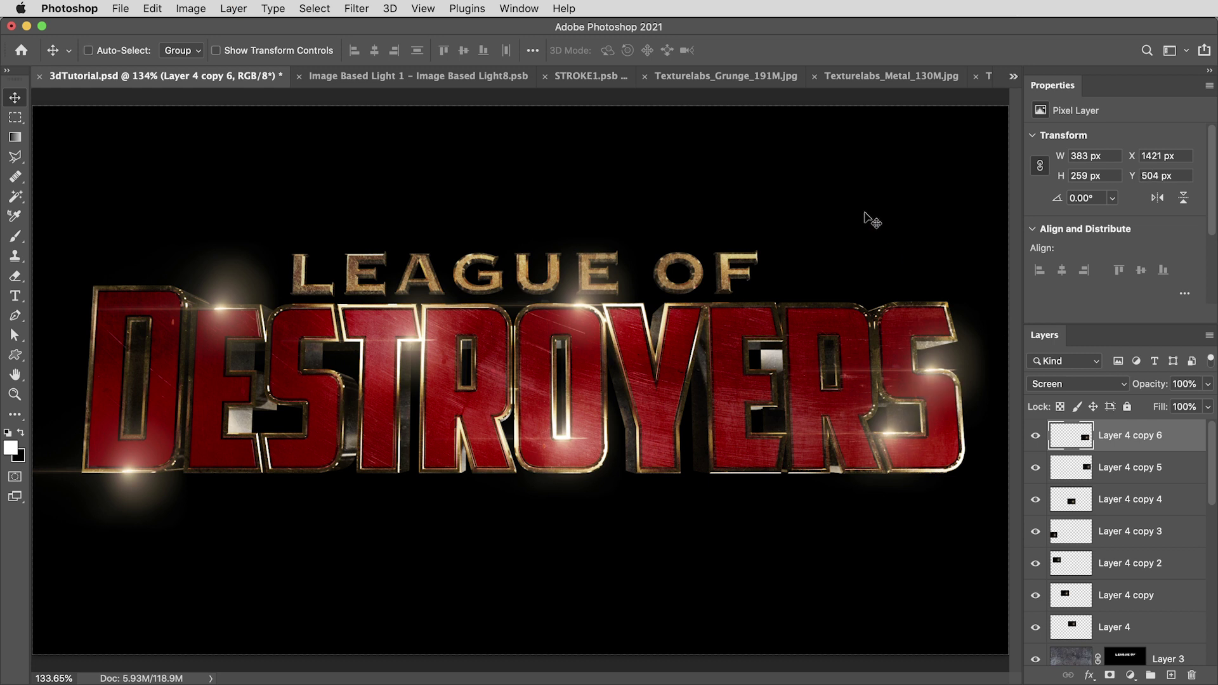
Step: Open Texturelabs_LensFX_122L.jpg from the Finder textures folder, copy the whole image into 3dTutorial.psd above the flares, and set it to Screen
key(super+Tab)
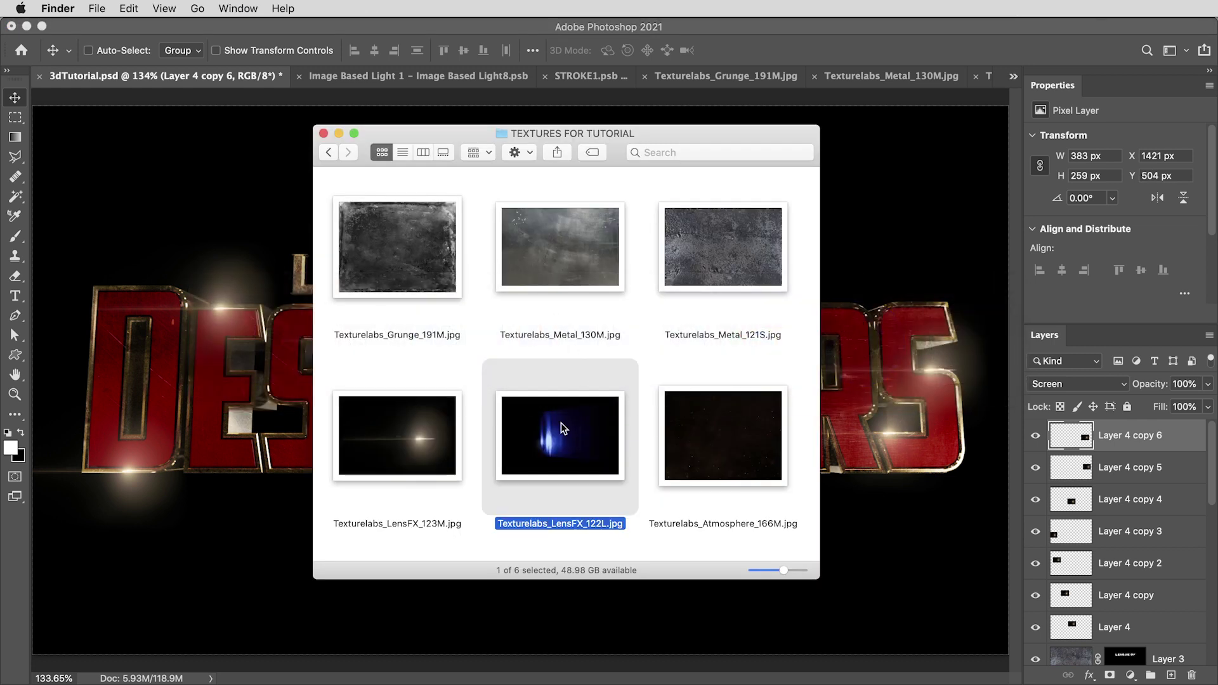
double_click(561, 432)
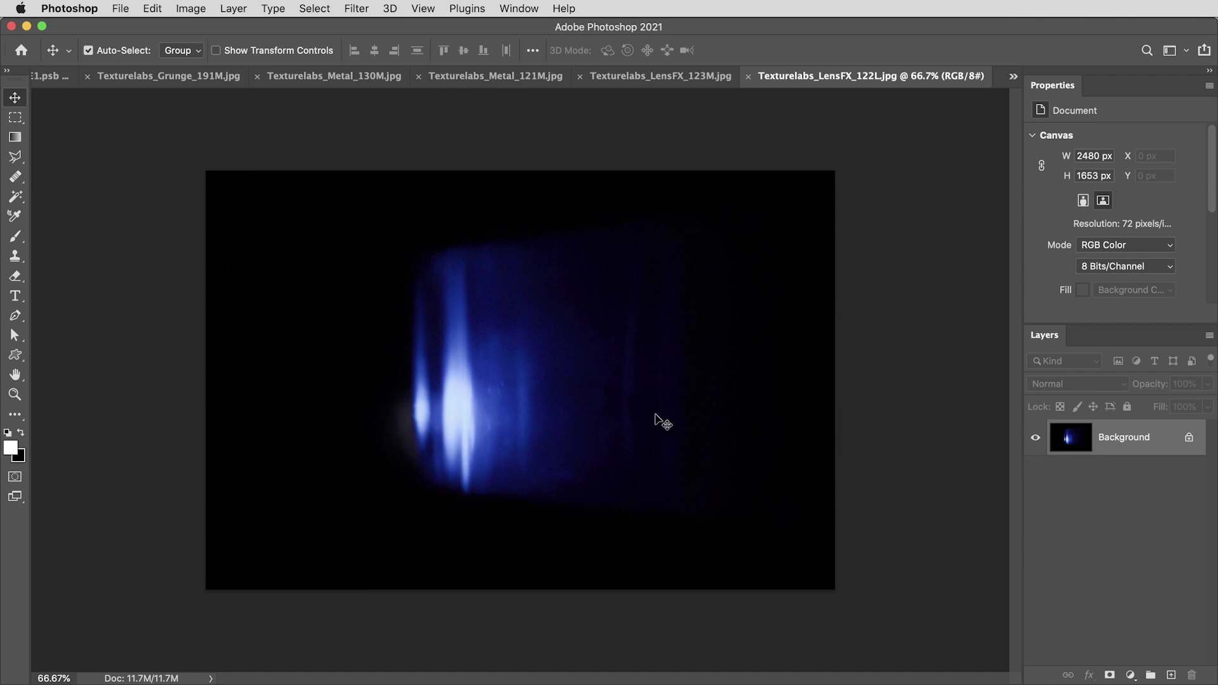
key(super+a)
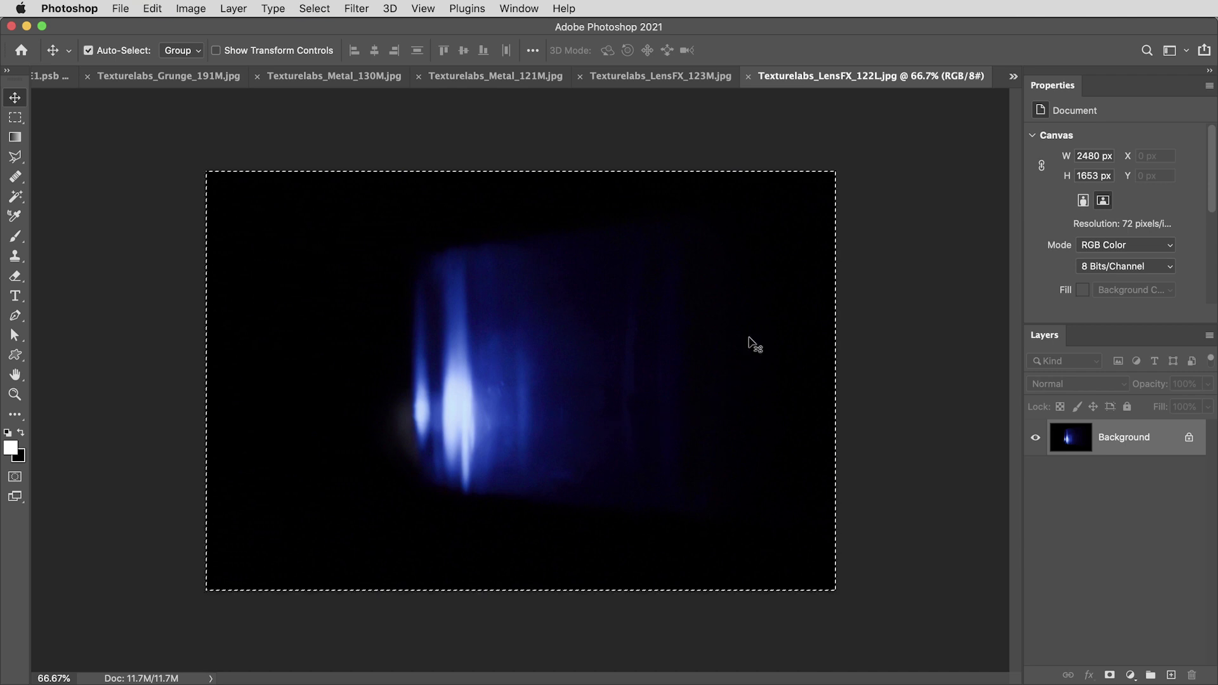
key(super+c)
key(ctrl+Tab)
key(super+v)
click(1047, 384)
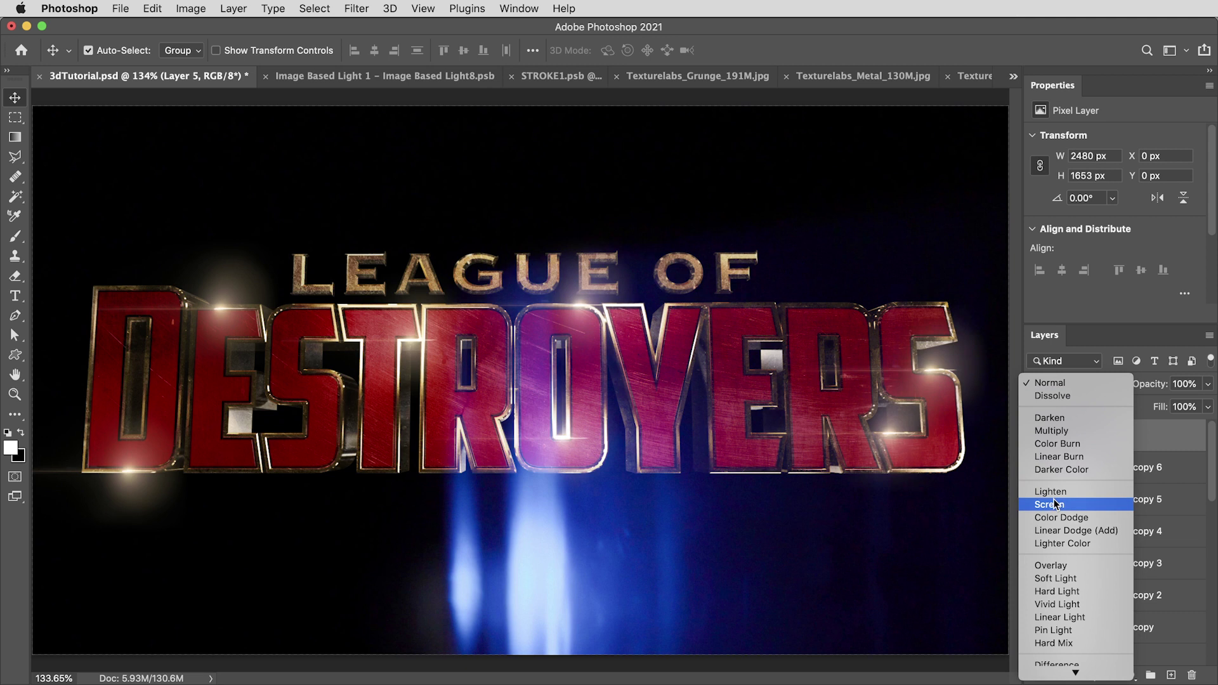
click(1054, 498)
Step: Rotate the blue light streak 90° and squash it to 2032 × 563 px at about X -316 px, Y 261 px
key(super+minus)
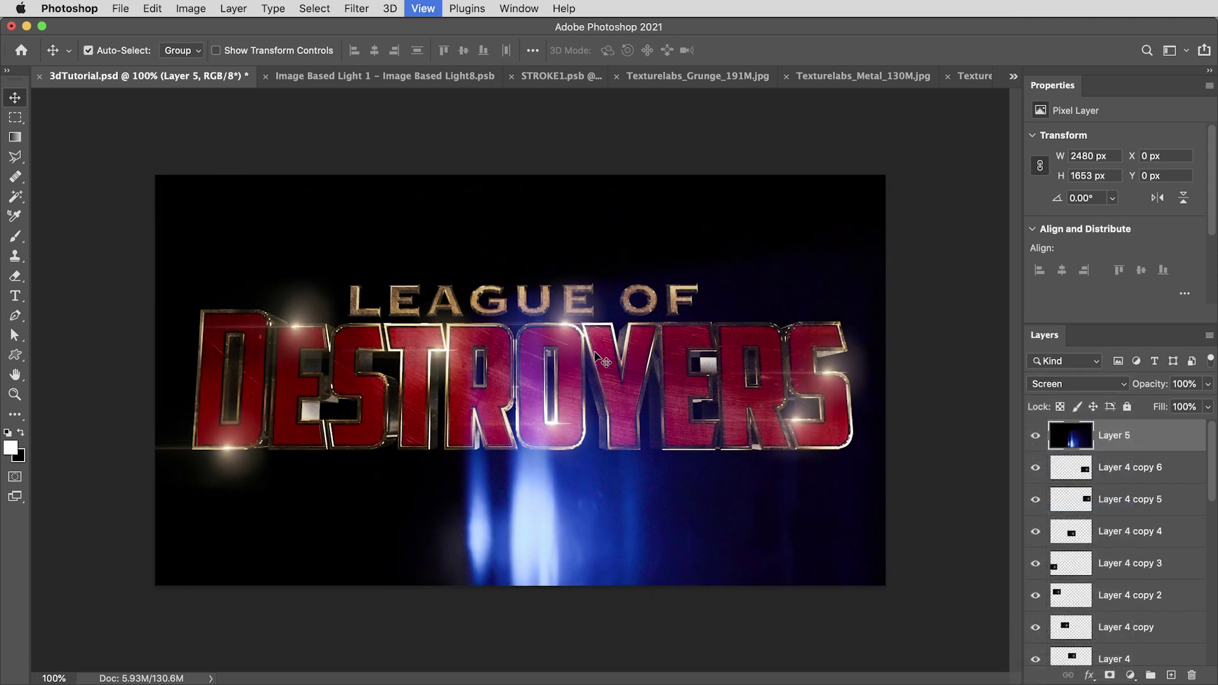
key(super+minus)
key(super+t)
drag(591, 138, 594, 381)
drag(651, 431, 523, 363)
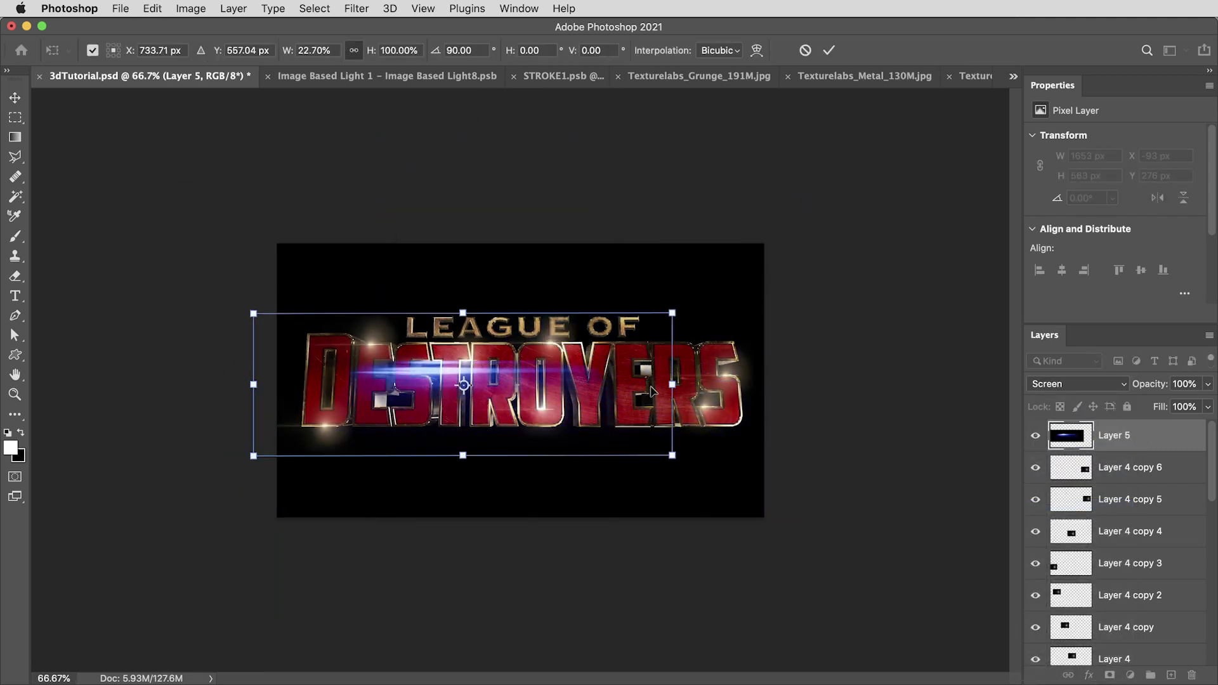
mouse_move(605, 381)
mouse_down()
mouse_move(594, 375)
mouse_move(722, 381)
mouse_move(613, 381)
mouse_up()
key(Return)
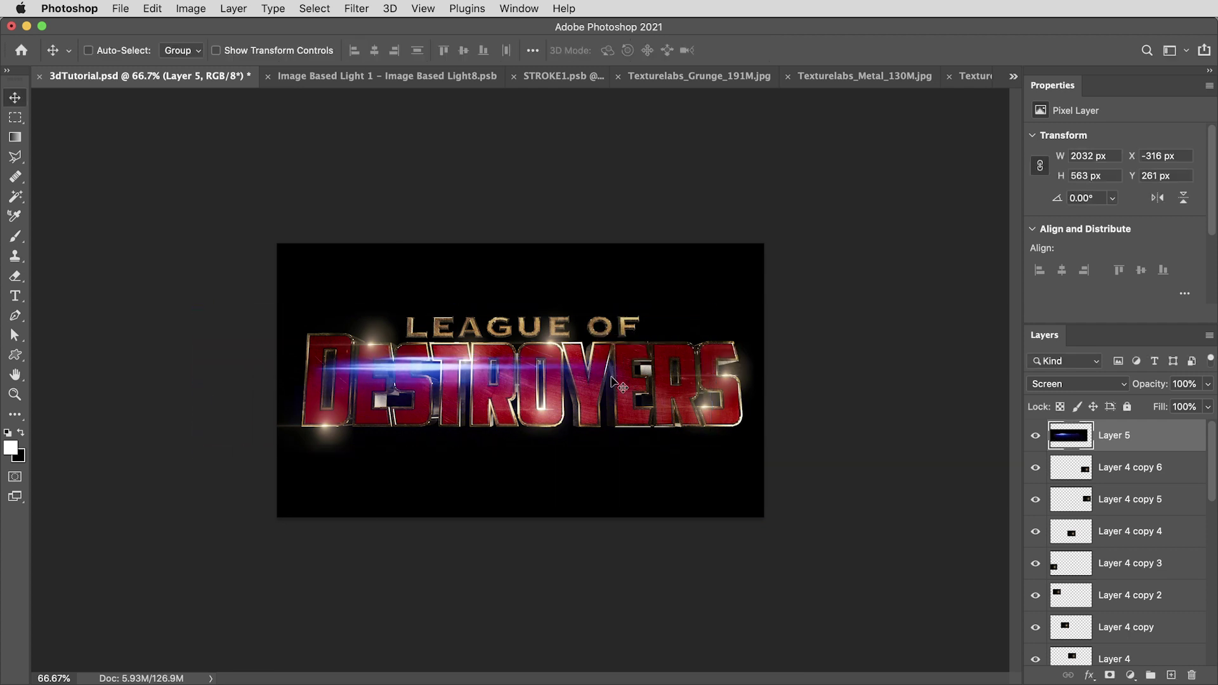
Step: Colorize the blue streak red with Hue/Saturation at hue 0, saturation 56 and lightness -61
key(super+plus)
key(super+u)
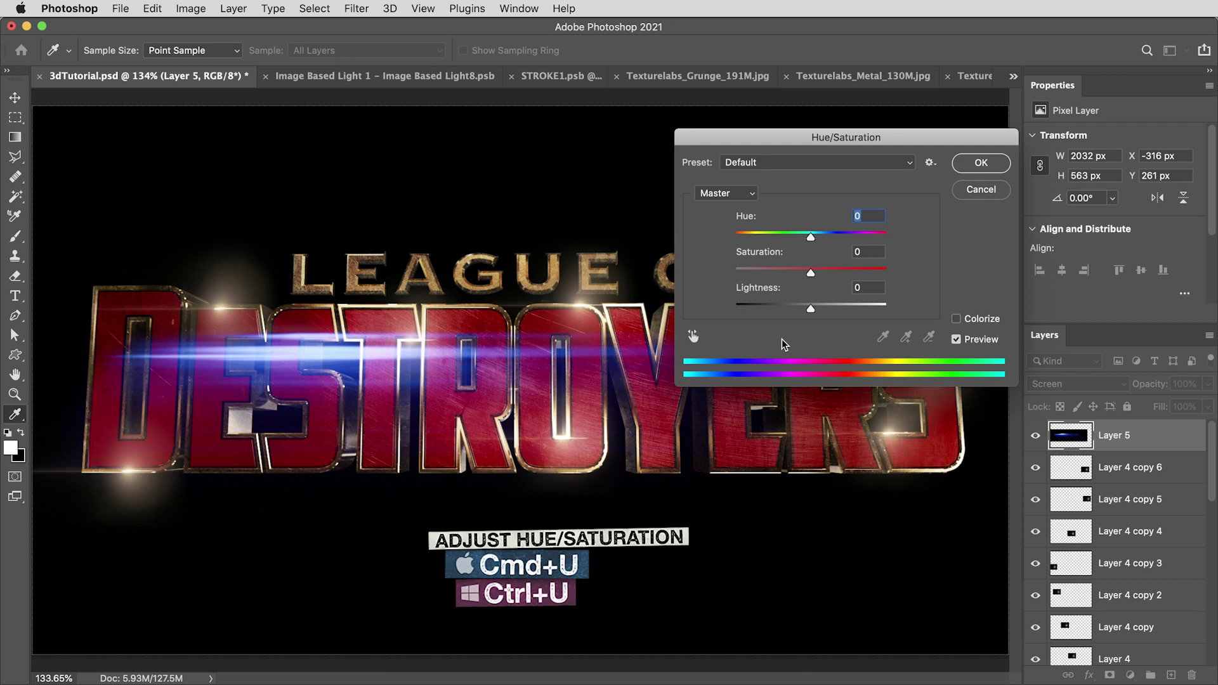
click(956, 318)
drag(774, 273, 764, 306)
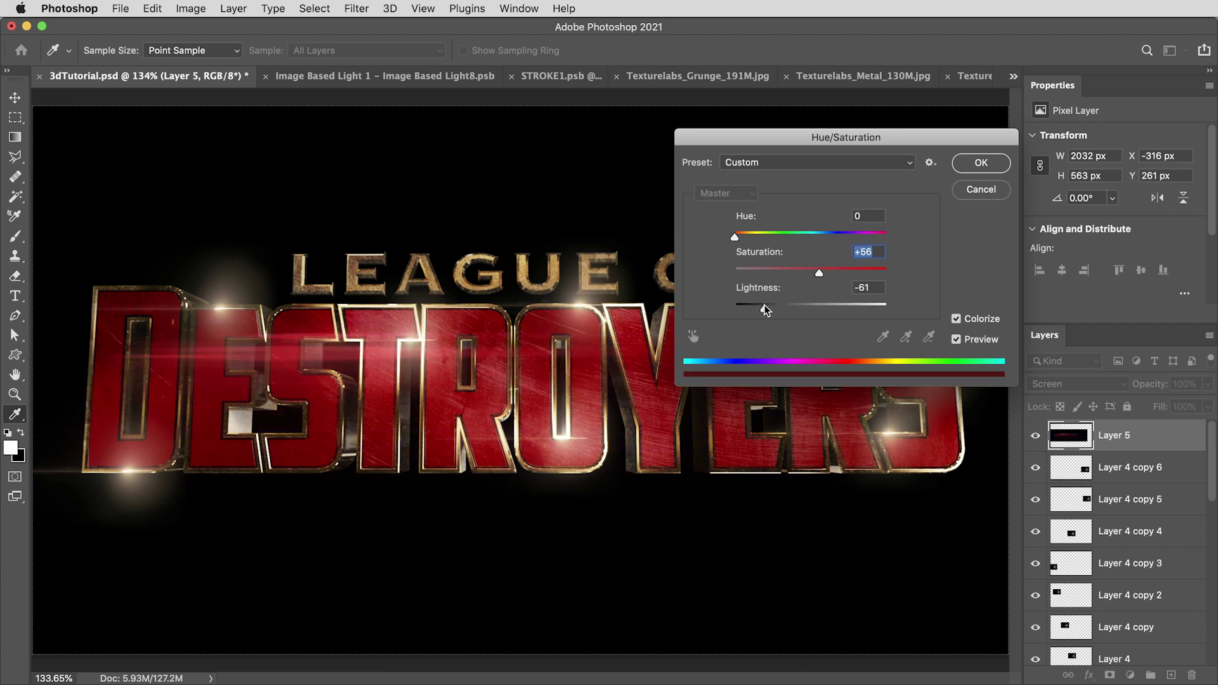
click(980, 164)
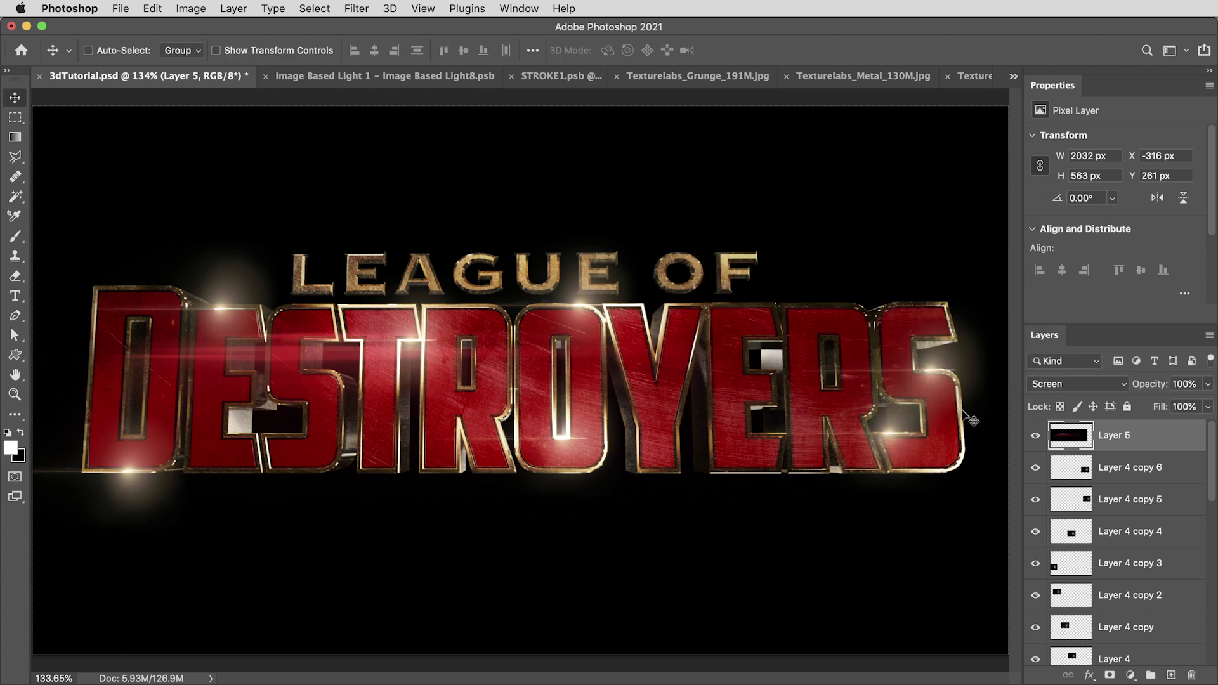
Step: Duplicate the red streak, stretch the copy to 2032 × 848 px, and move it to about X 368 px, Y 260 px
key(super+j)
drag(425, 343, 631, 422)
key(super+t)
drag(606, 325, 607, 251)
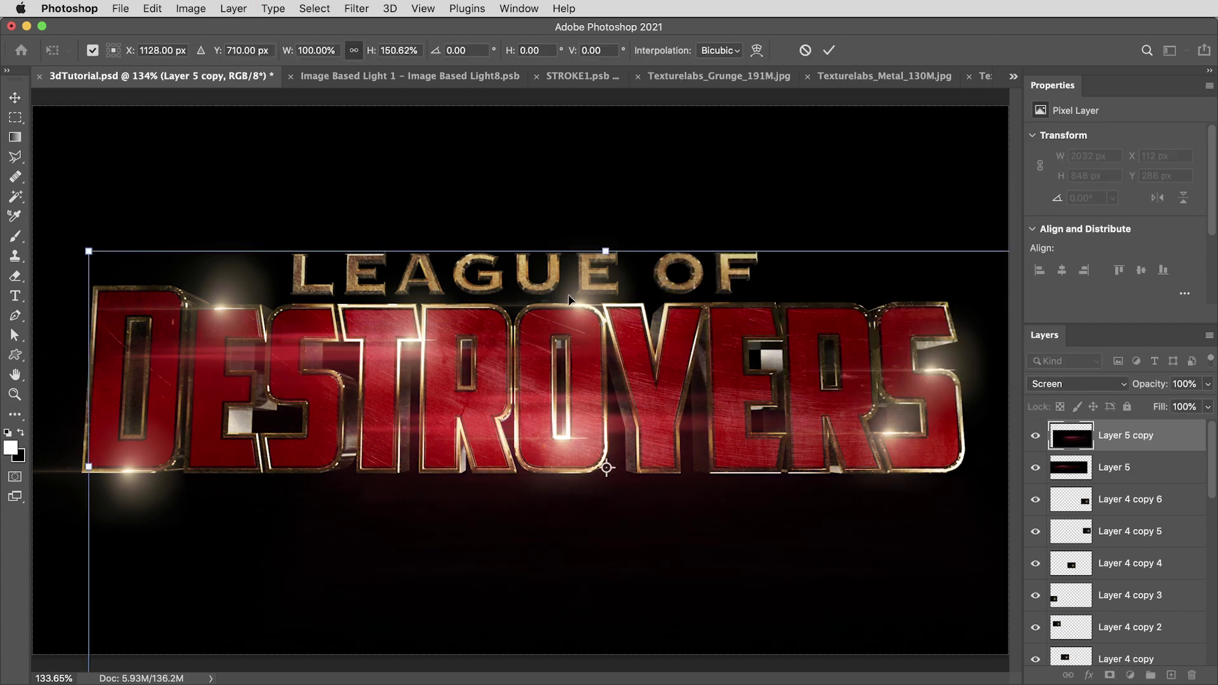
drag(569, 308, 695, 273)
key(Return)
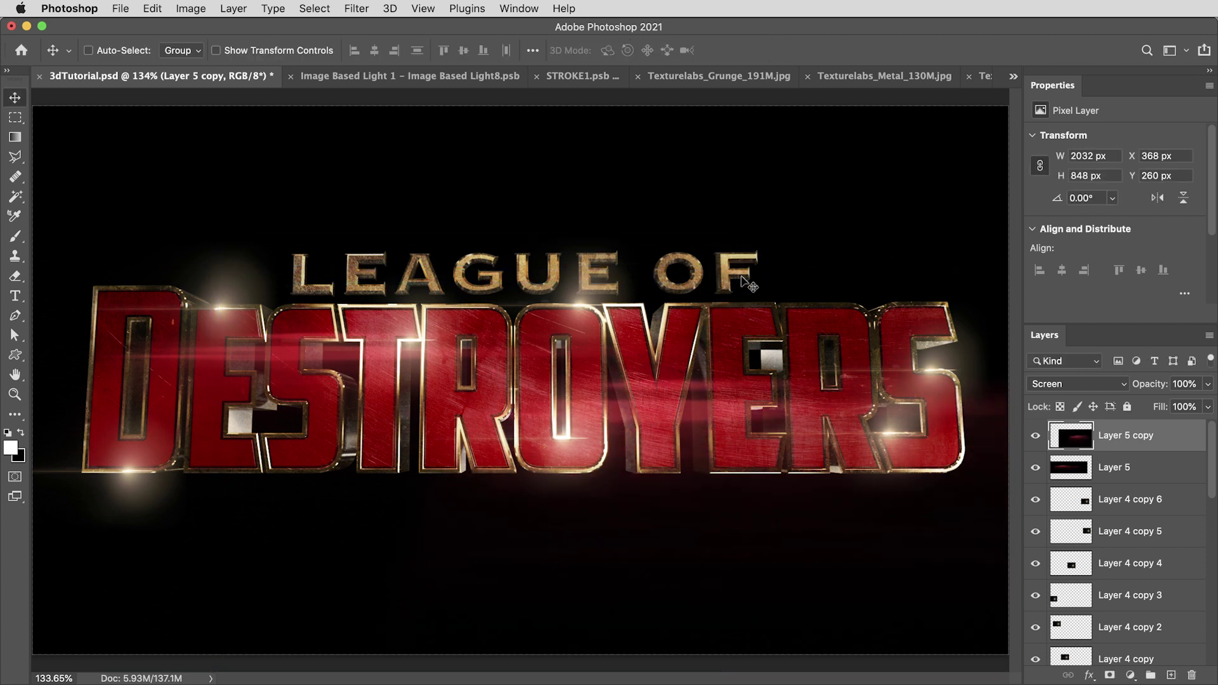
Step: Set the opacity of the duplicated red streak to 52%
click(1207, 384)
drag(1208, 403, 1174, 402)
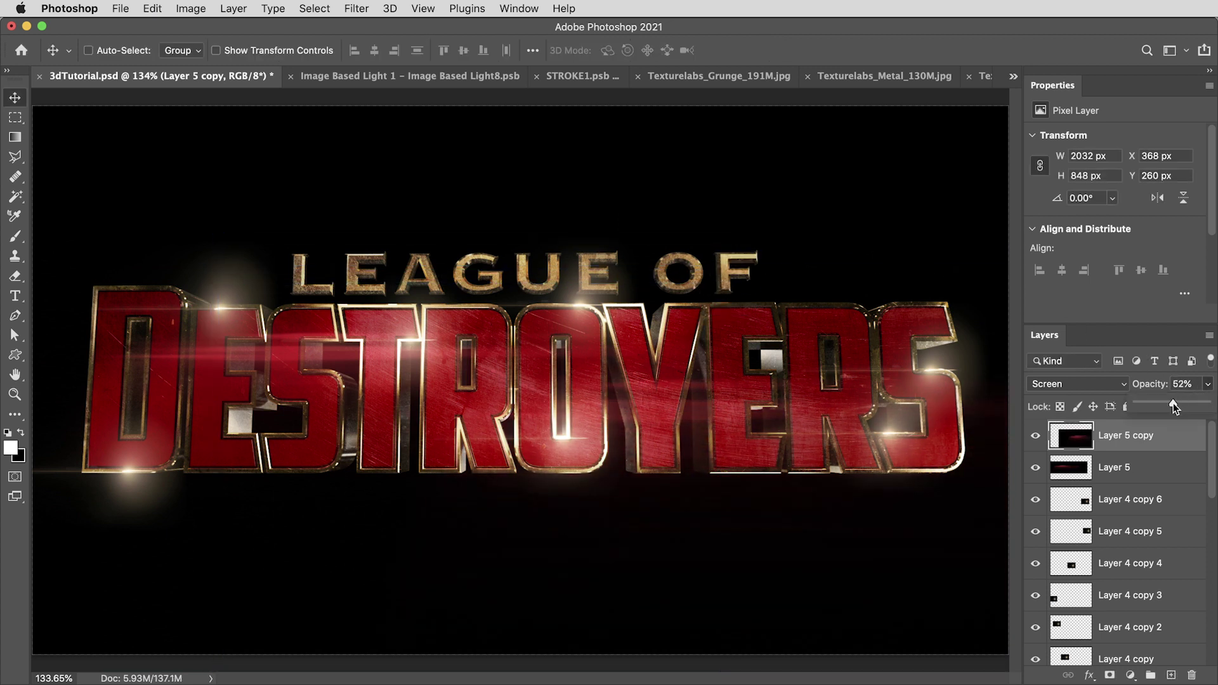
click(861, 272)
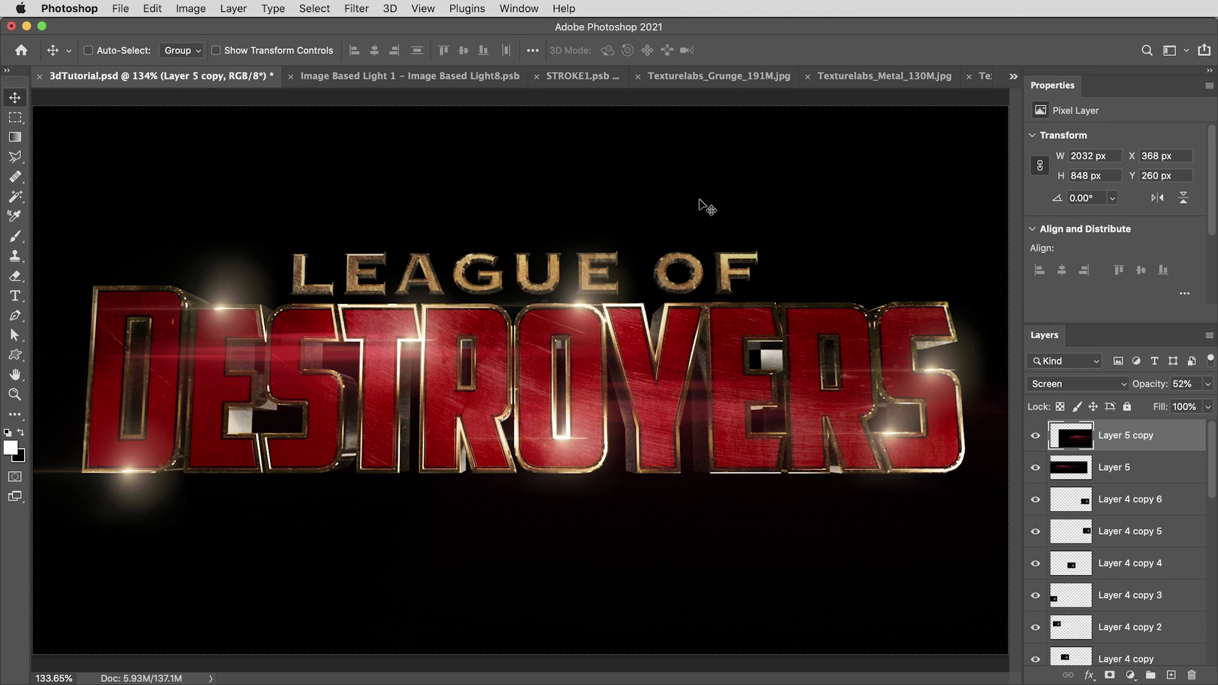
Step: Paste the blue light streak again as a Screen layer at 51% opacity and move it to about X 77 px, Y 301 px
key(super+v)
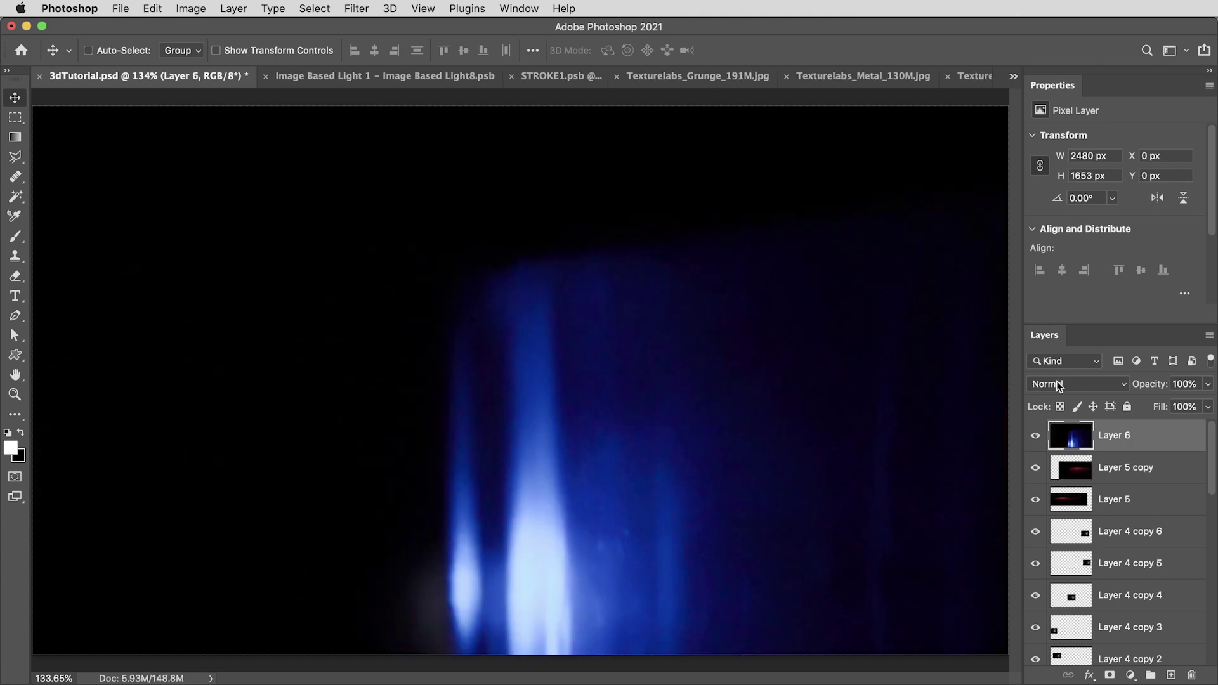
click(1056, 381)
click(1079, 508)
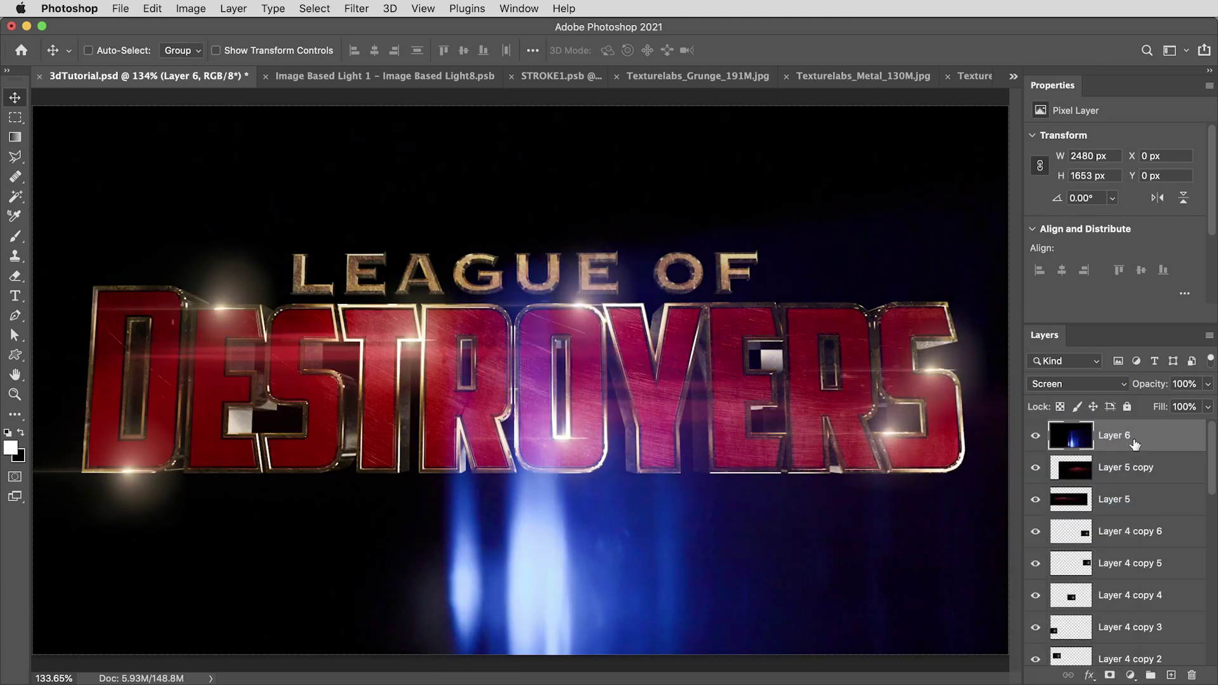
drag(1207, 384, 1170, 399)
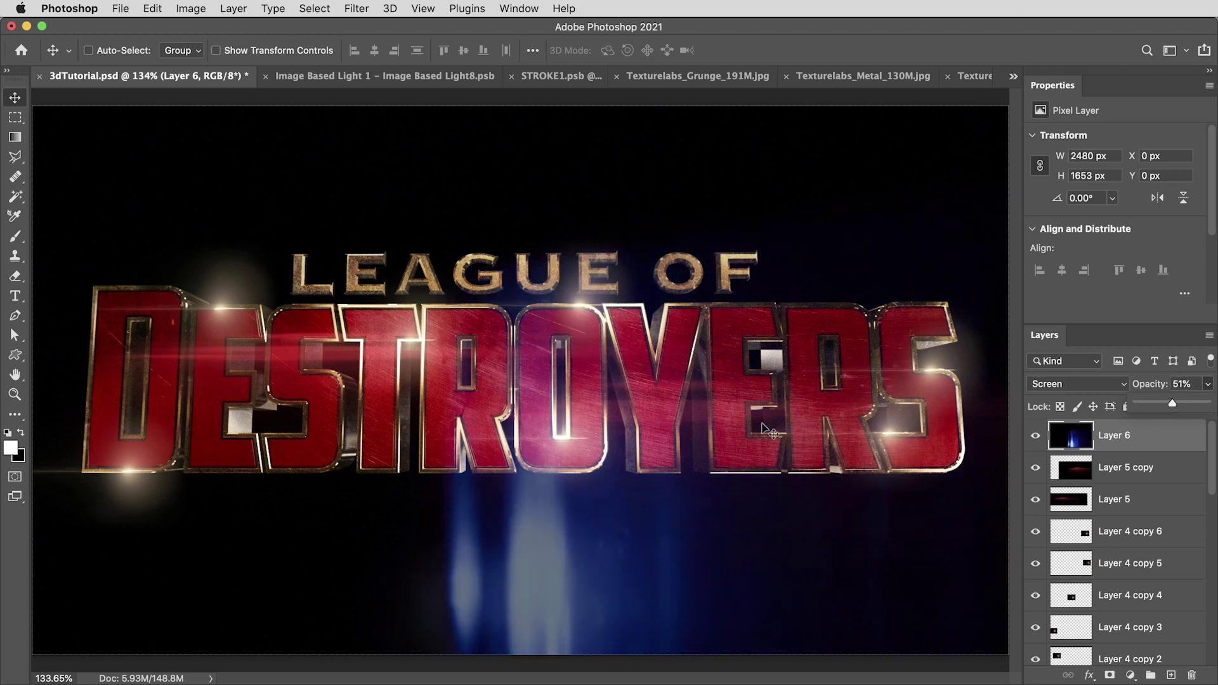
drag(648, 395, 701, 571)
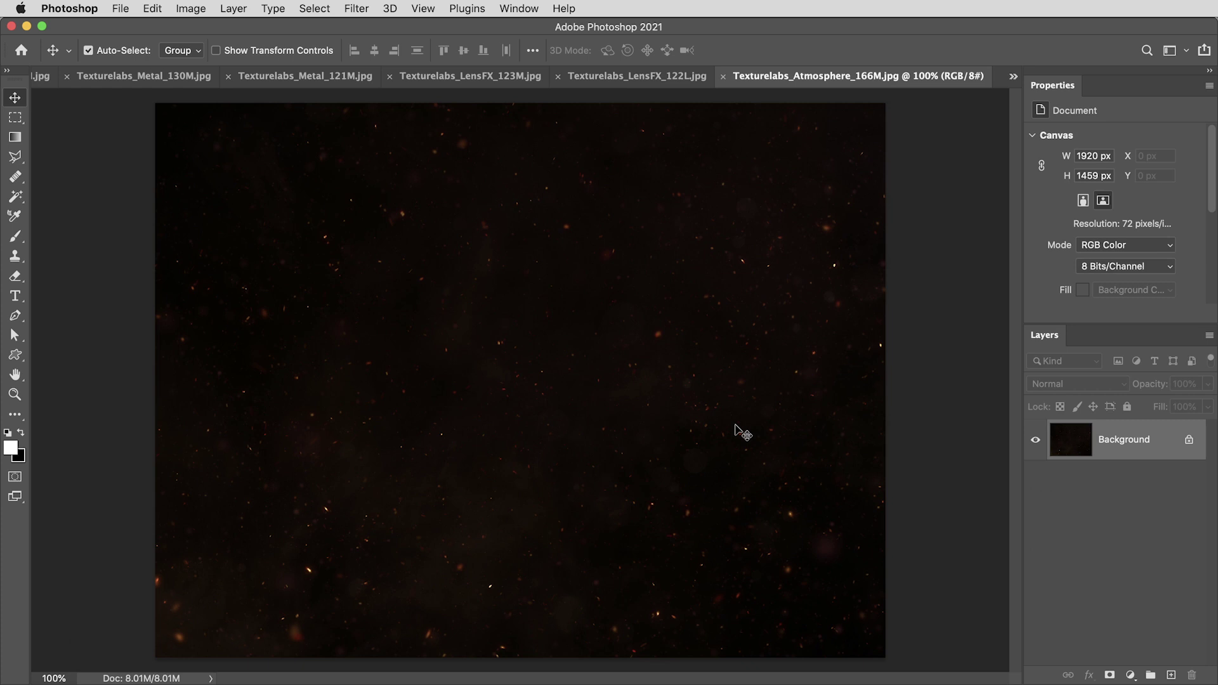
Step: Copy all of Texturelabs_Atmosphere_166M.jpg and paste it into 3dTutorial.psd directly above the Background layer
key(super+a)
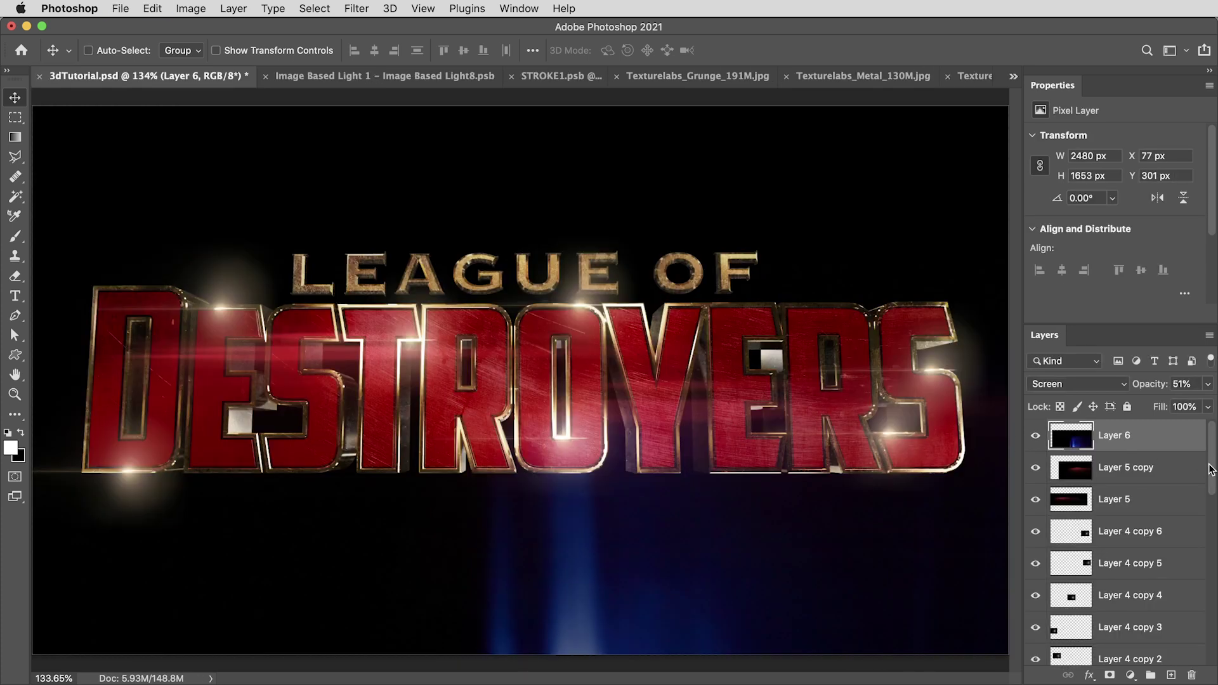
drag(1211, 469, 1210, 632)
click(1152, 661)
key(super+v)
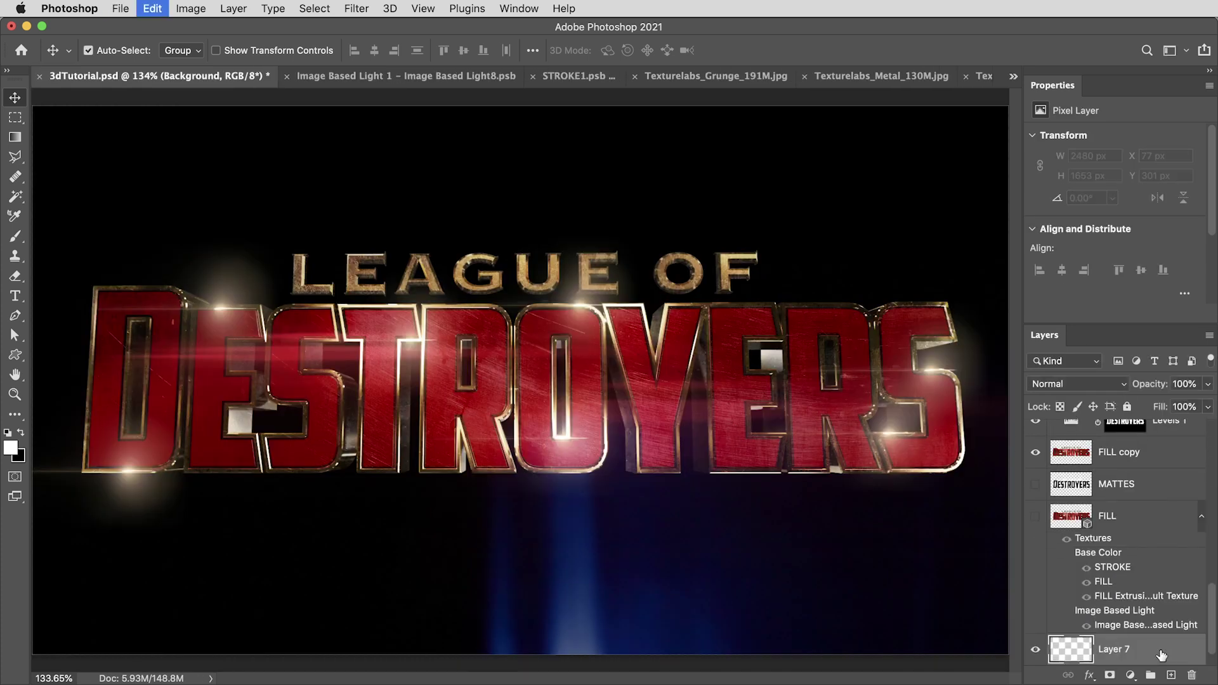
Step: Shift the hue of the pasted ember texture layer to -160
key(super+u)
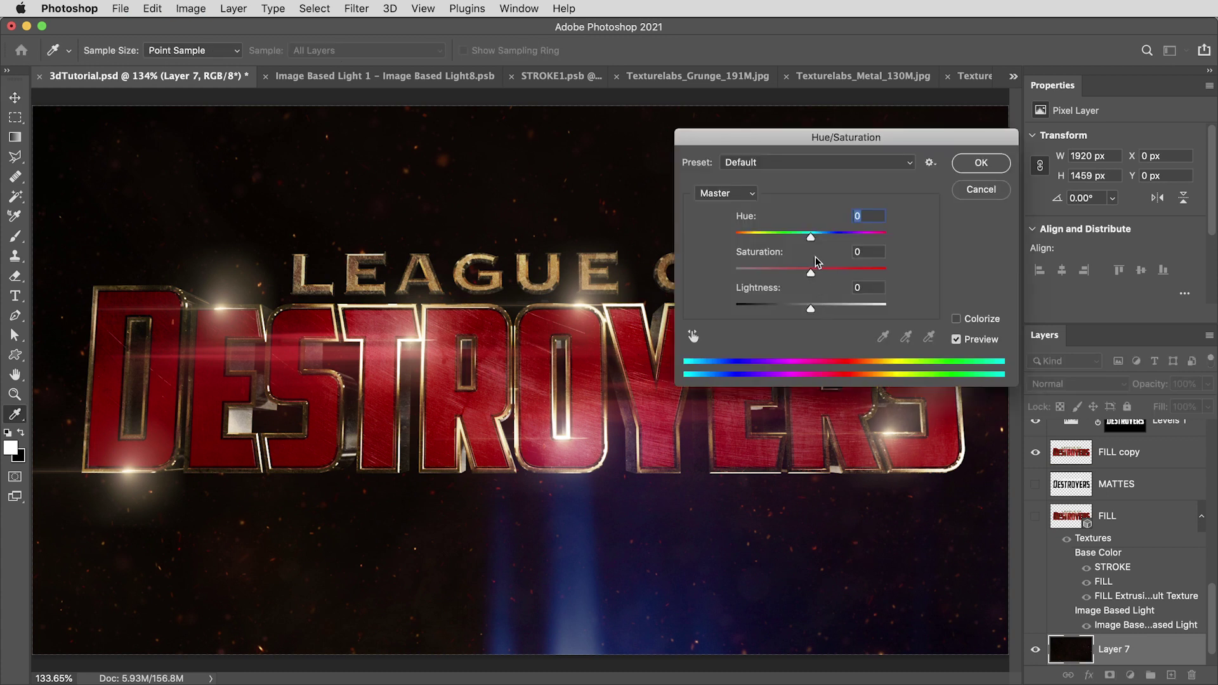
drag(811, 236, 741, 239)
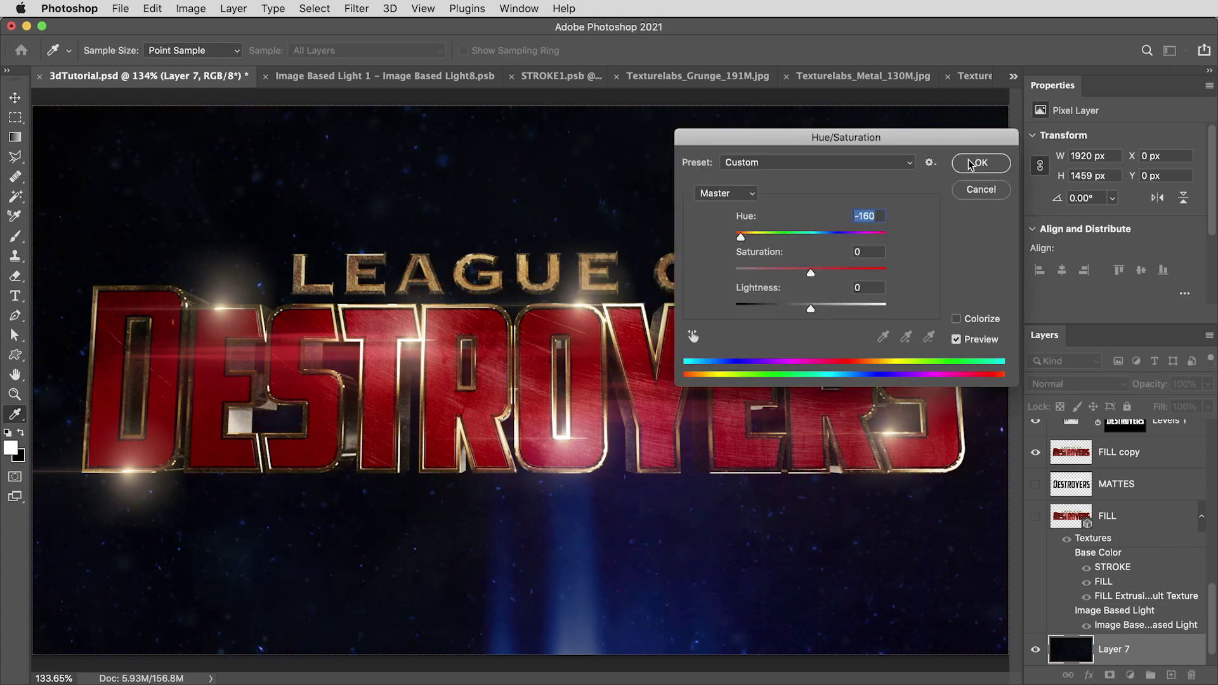
click(980, 163)
Step: Duplicate the blue ember layer to the very front of the layer stack and rotate the copy 180°
key(v)
key(super+j)
key(shift+super+bracketright)
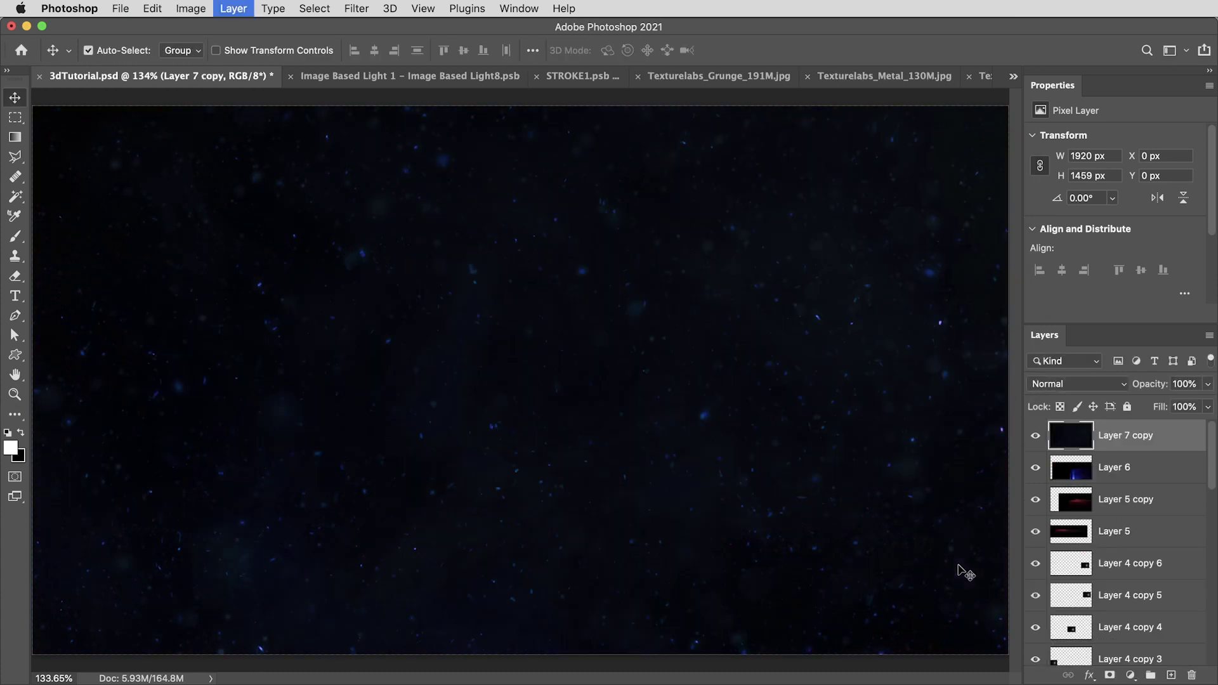
key(super+t)
right_click(771, 372)
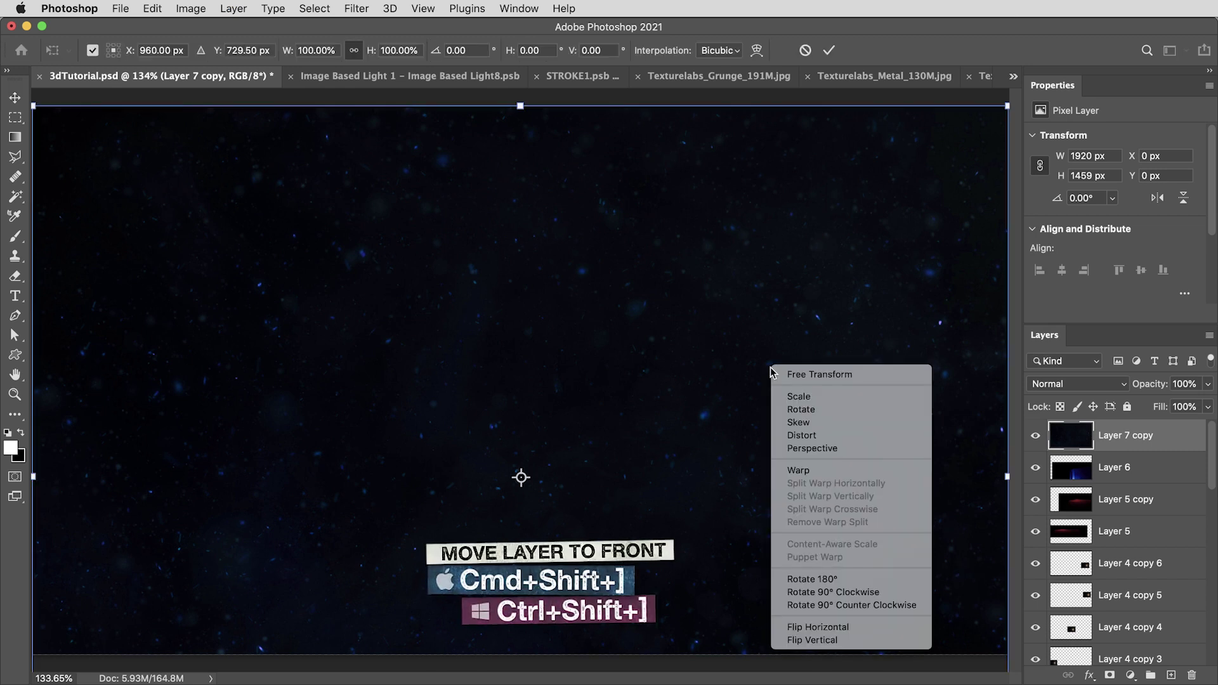
click(849, 579)
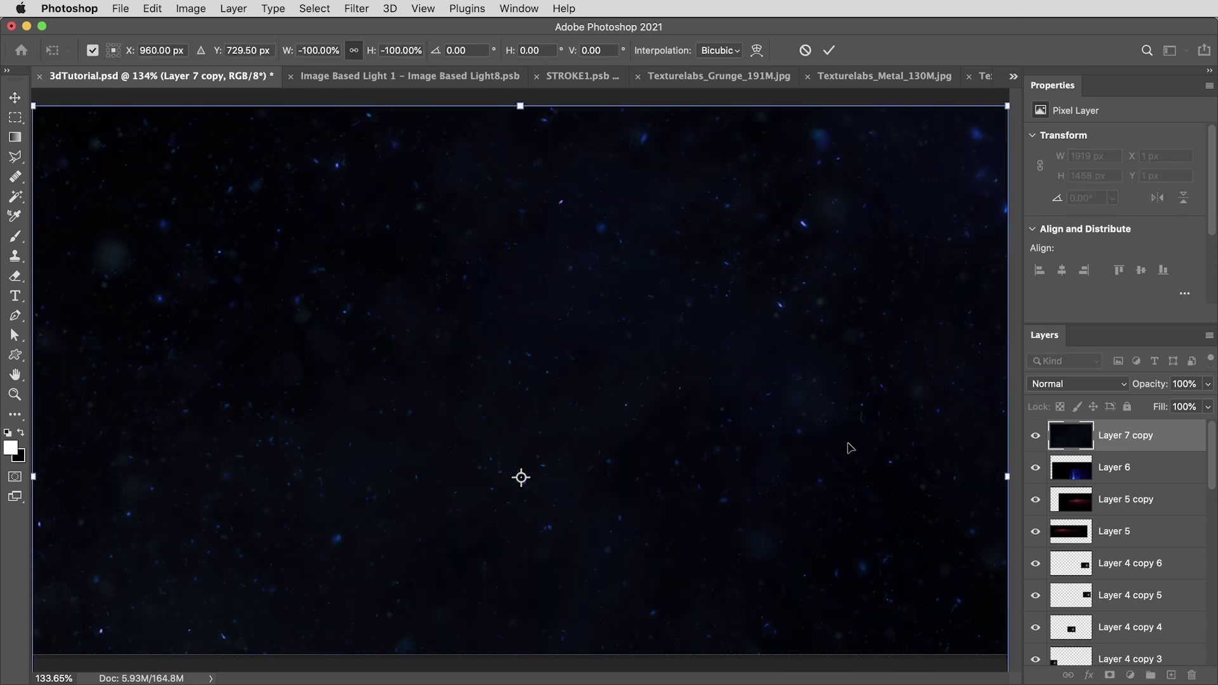
key(Return)
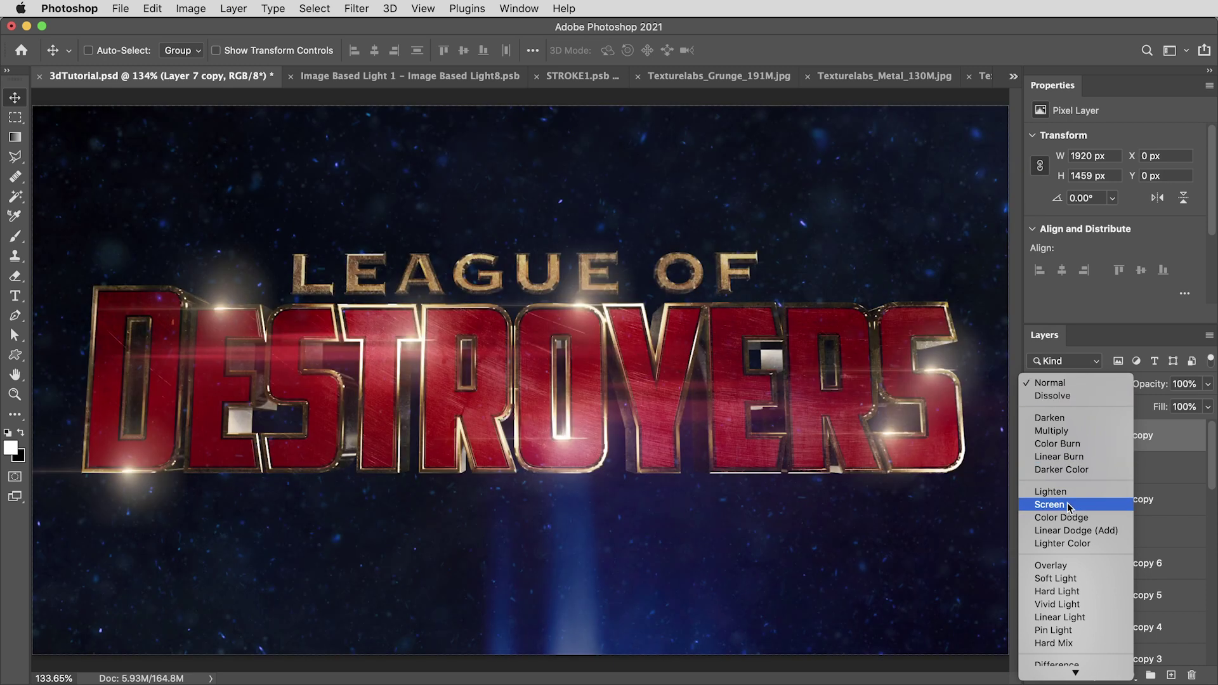
Step: Set the ember copy's blend mode to Screen and shift its hue to +160
click(1067, 504)
key(ctrl+u)
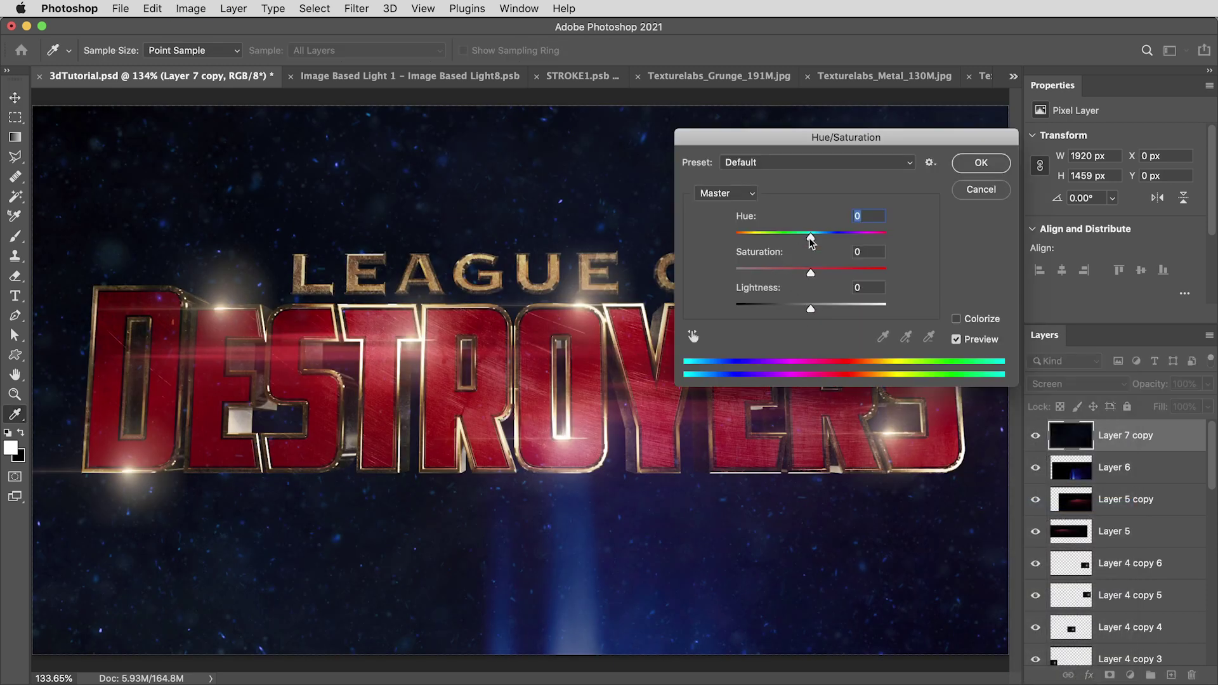
drag(809, 238, 883, 248)
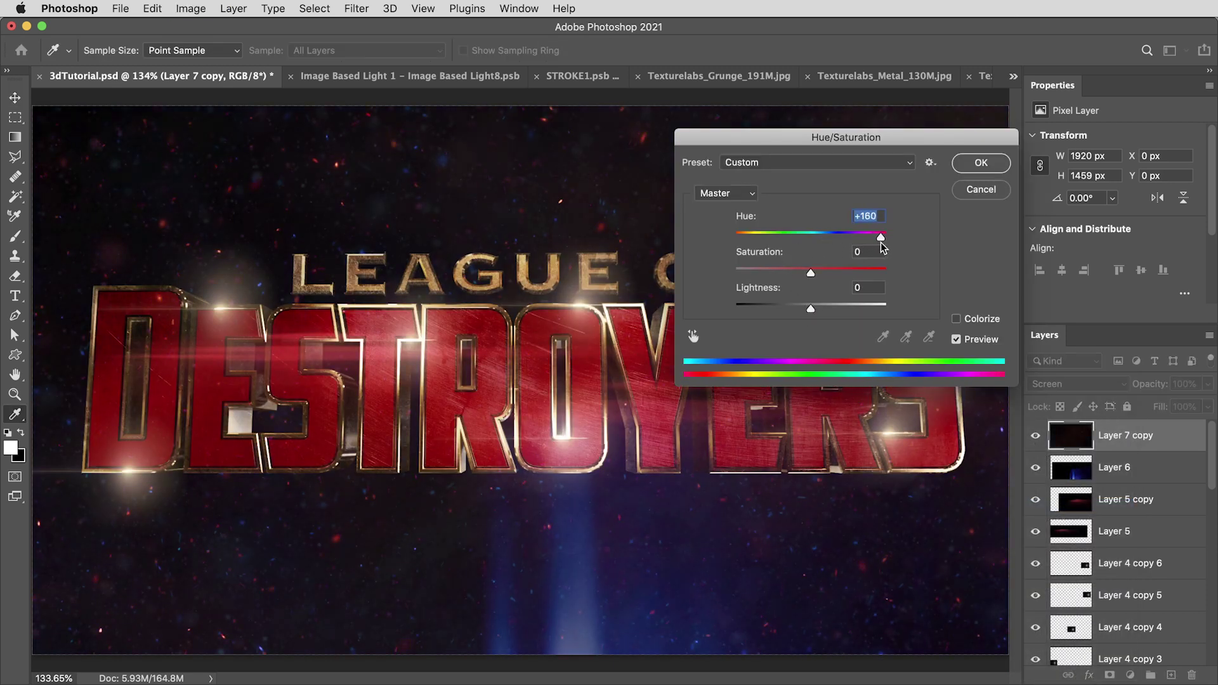
key(Return)
Step: Lower the opacity of the orange ember copy to 54%
click(1210, 389)
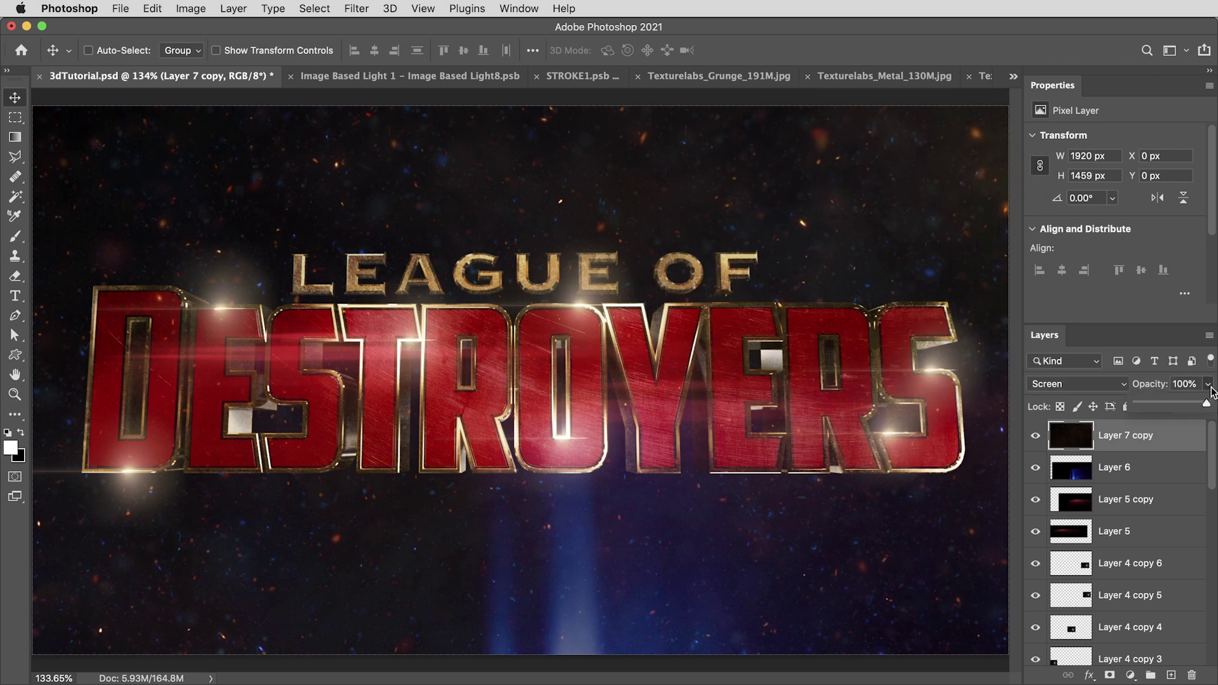
drag(1193, 409, 1185, 409)
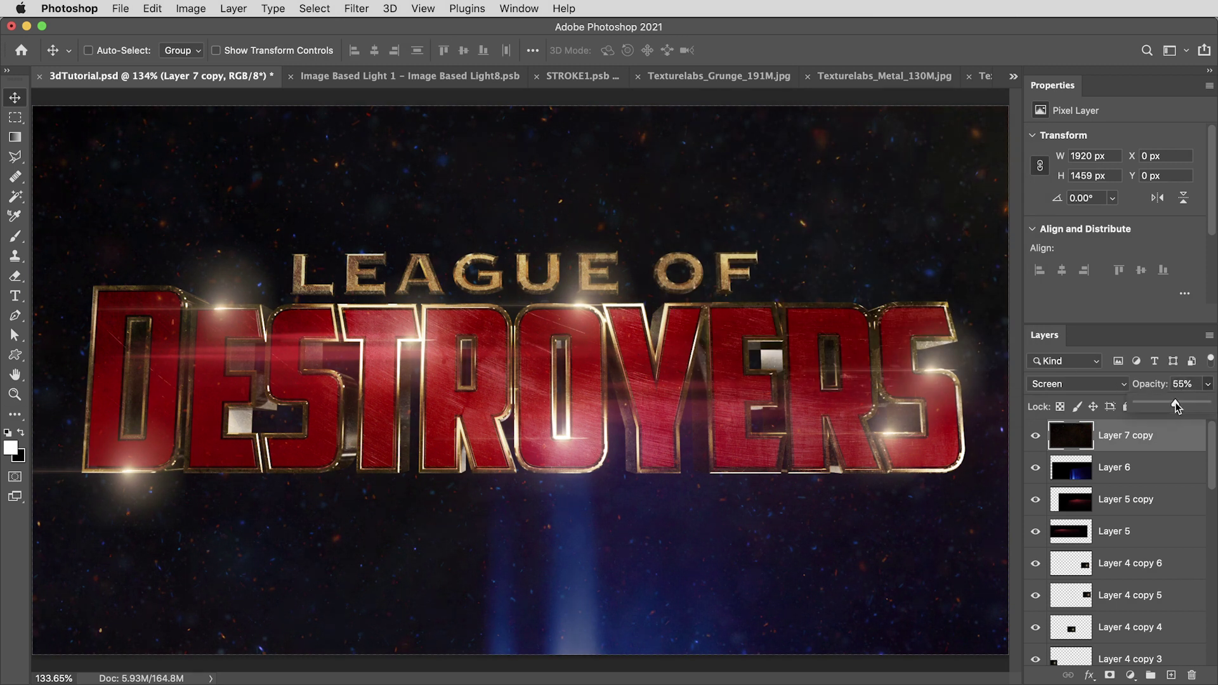
click(834, 215)
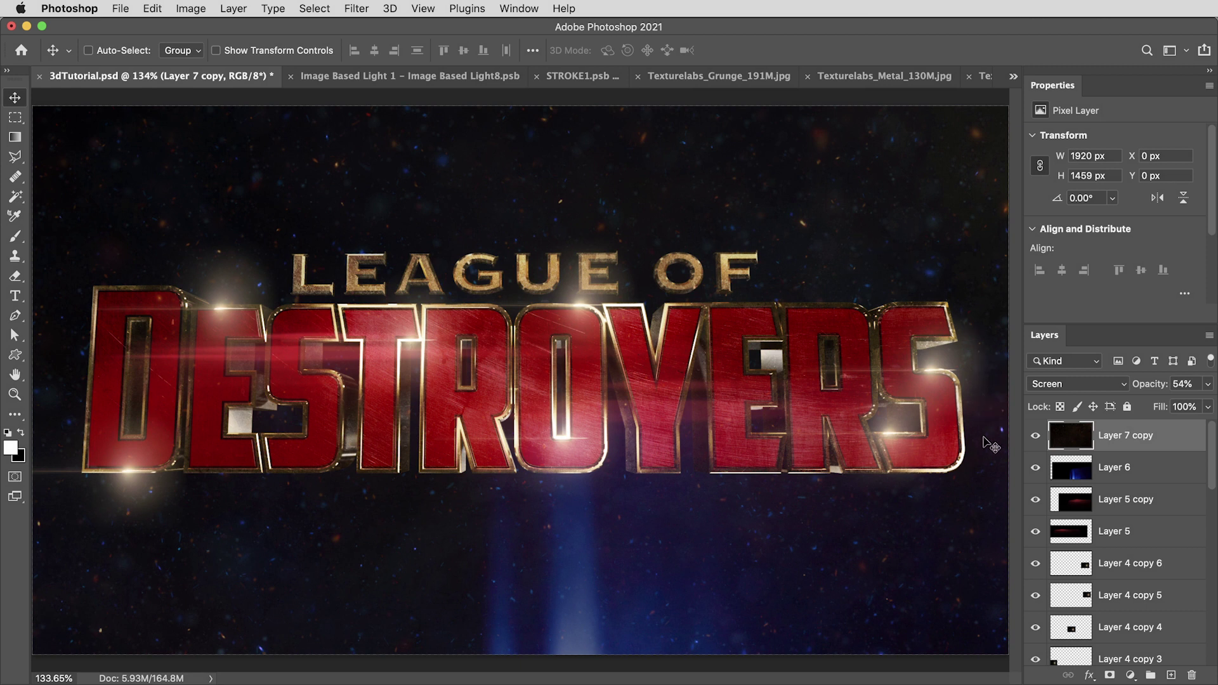
Step: Stamp all visible layers into a new top layer and open it in the Camera Raw Filter
key(super+alt+shift+e)
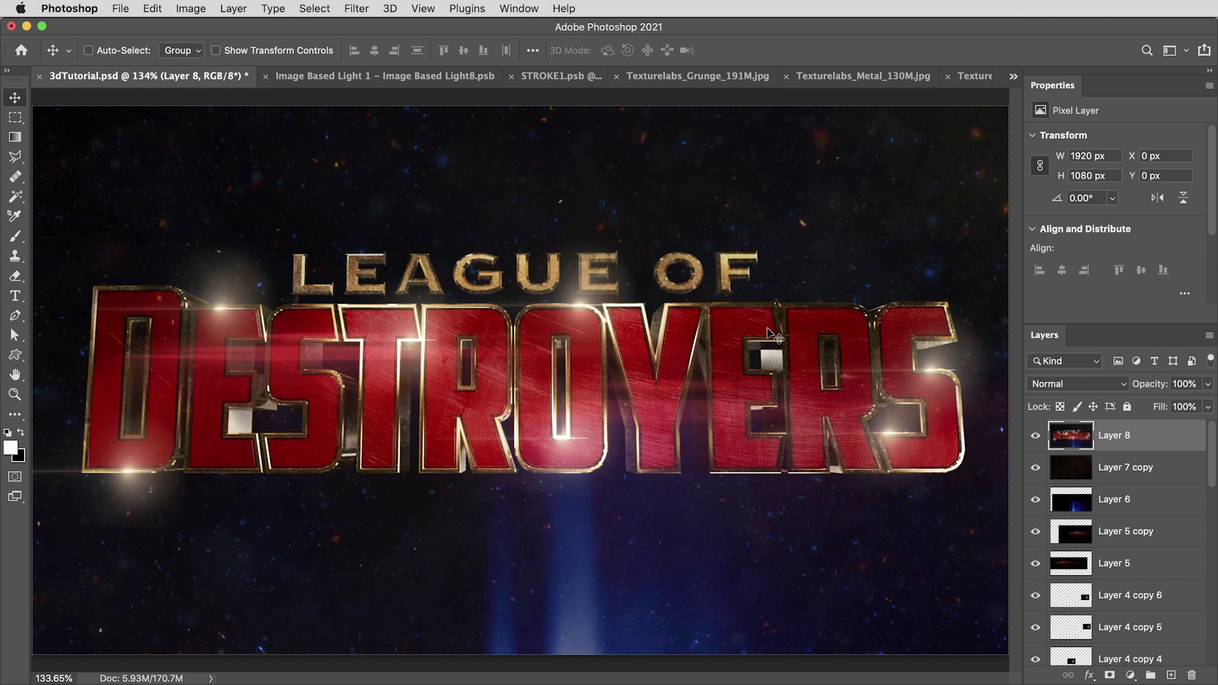
click(357, 9)
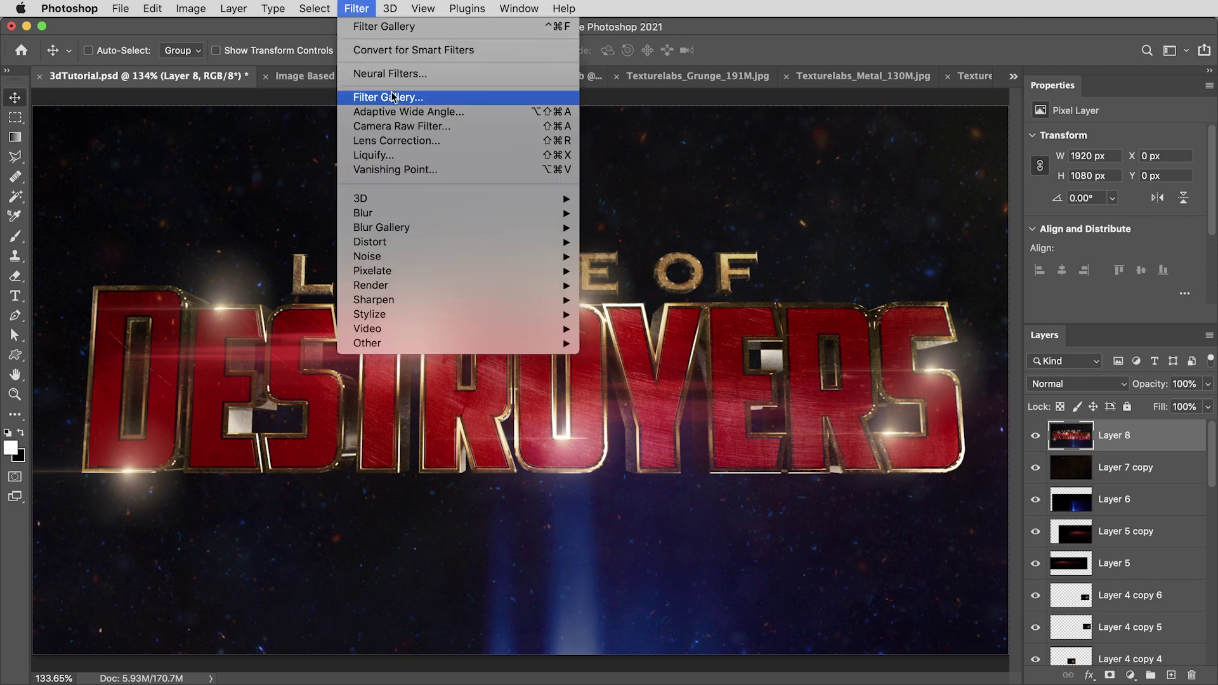
click(391, 130)
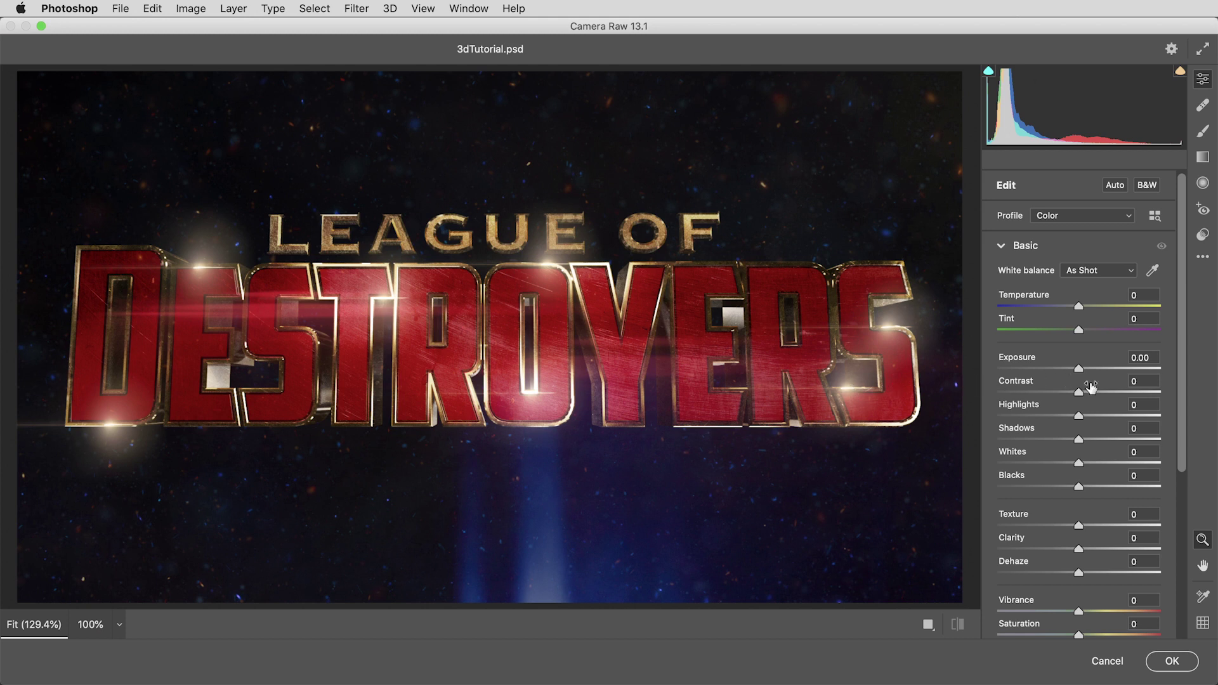
Step: Grade the merged layer with Contrast +26, Whites -13, Blacks -25 and Vibrance -37
drag(1080, 392, 1102, 392)
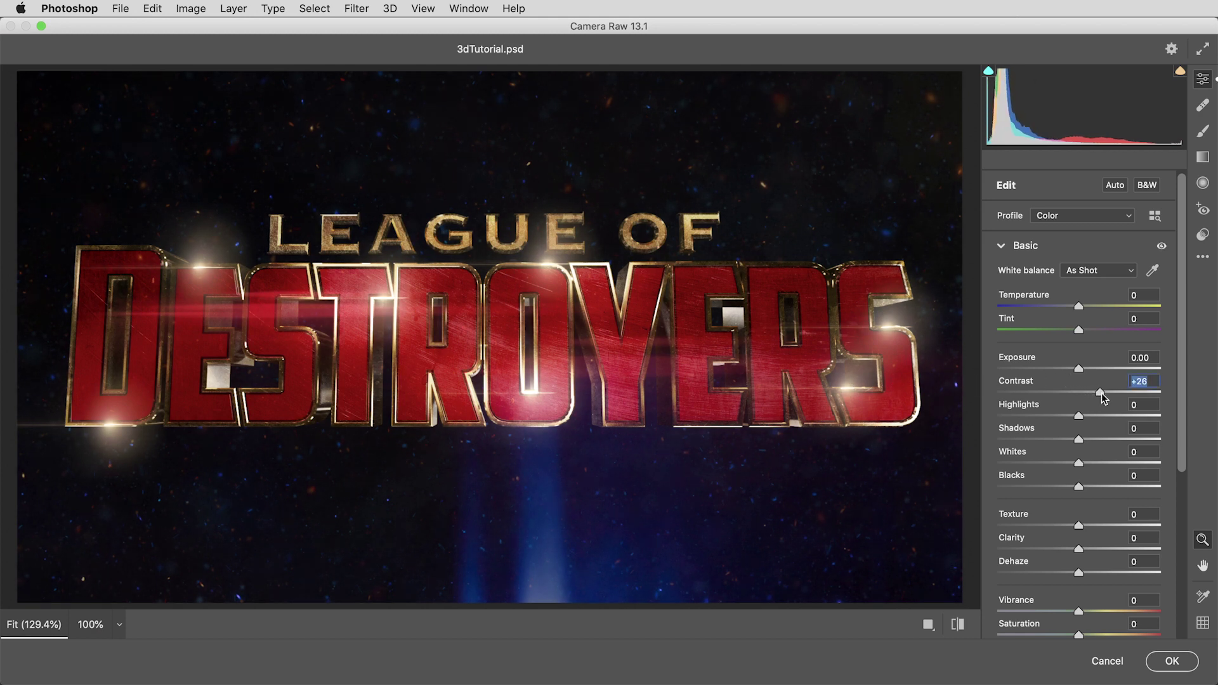
drag(1079, 463, 1058, 486)
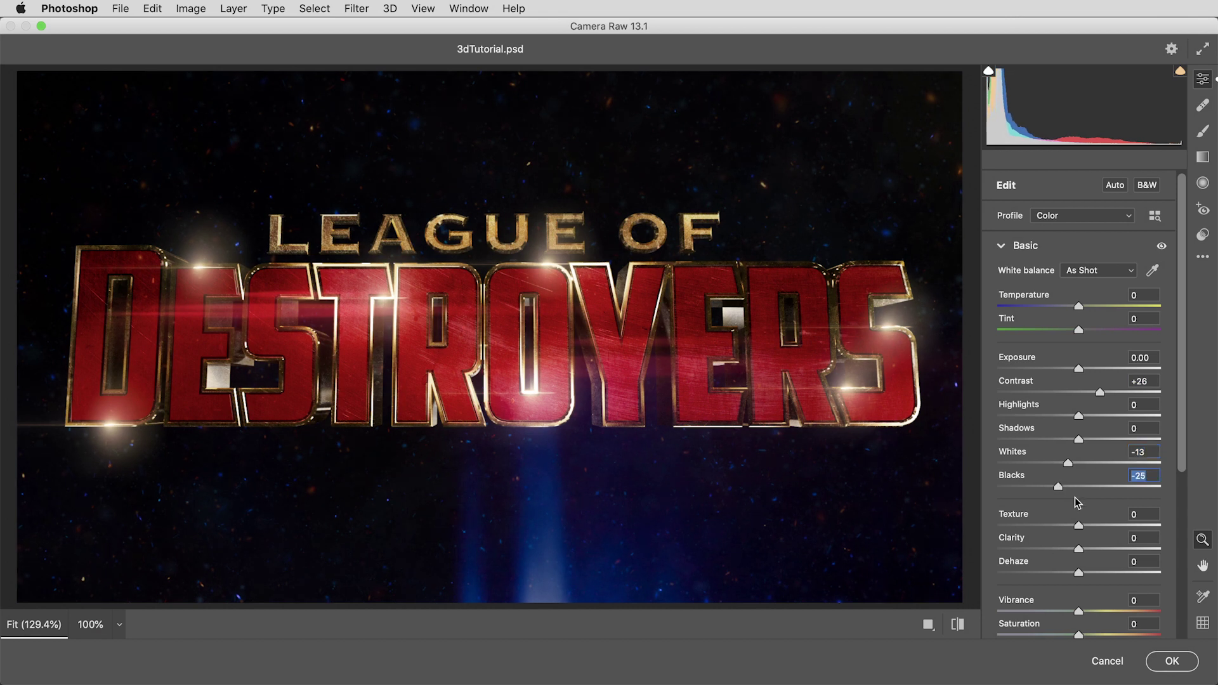
drag(1077, 613, 1049, 612)
Step: Add a moderate amount of sharpening to the merged image and set its grain to 18
drag(1178, 448, 1168, 628)
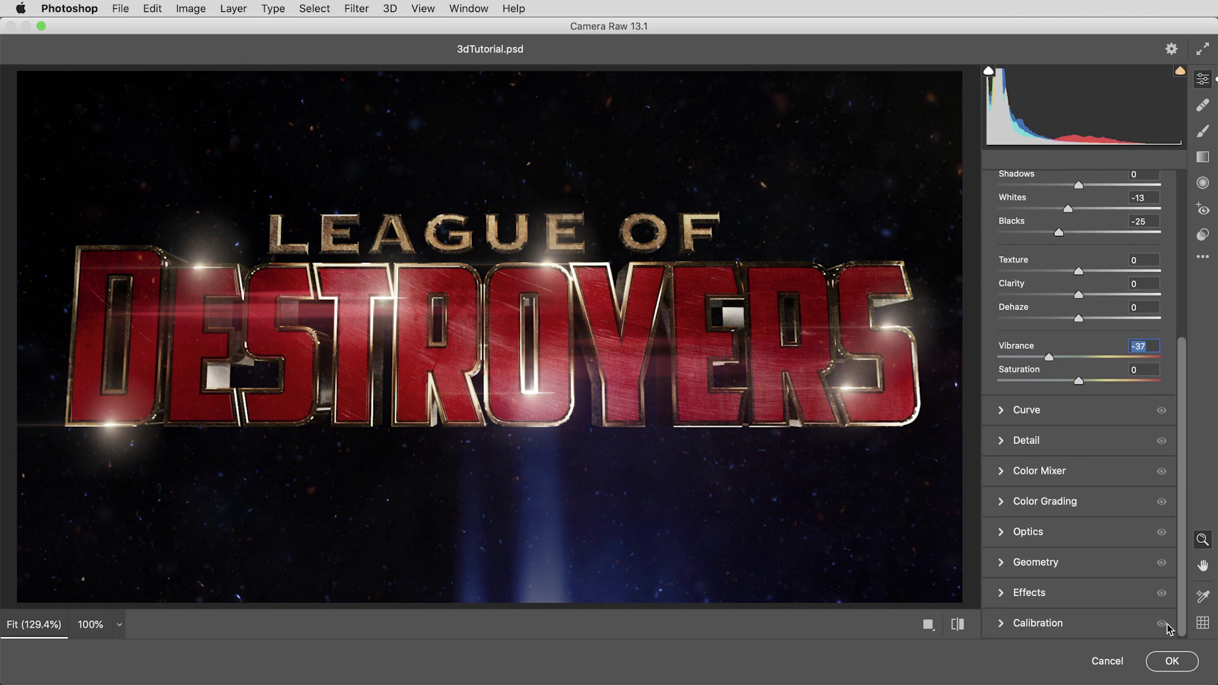
click(1002, 442)
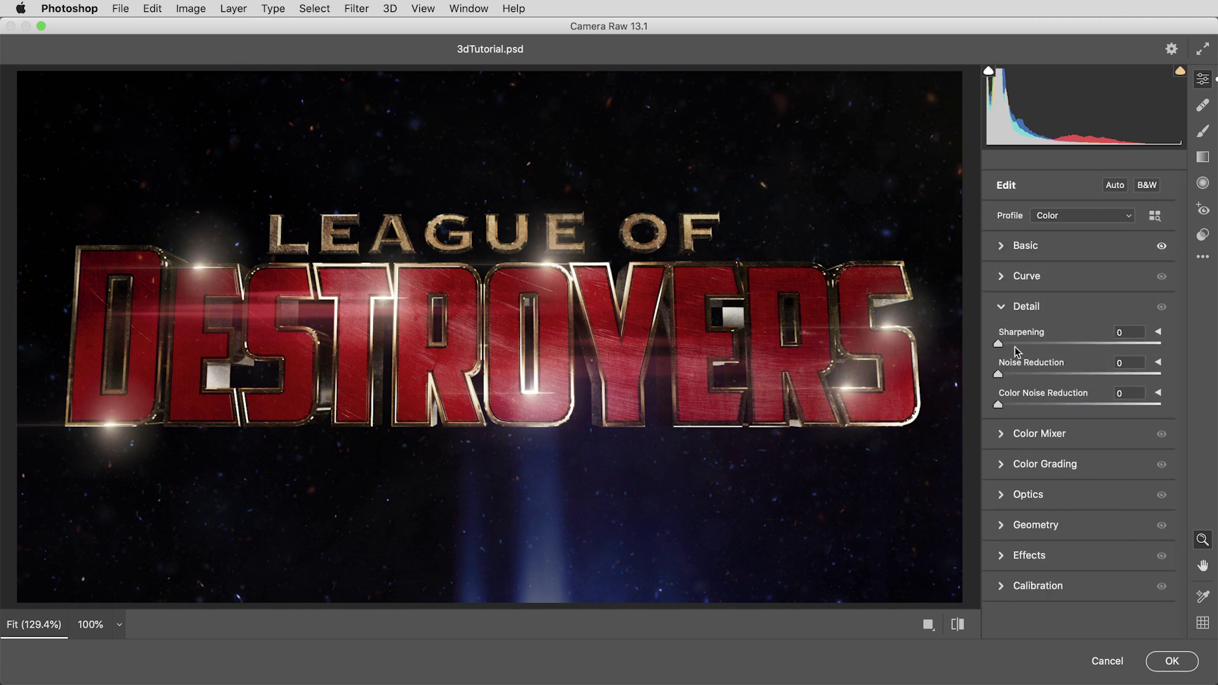
drag(1015, 346, 1044, 344)
click(1003, 555)
mouse_move(1007, 495)
mouse_down()
mouse_move(1038, 494)
mouse_move(1027, 493)
mouse_up()
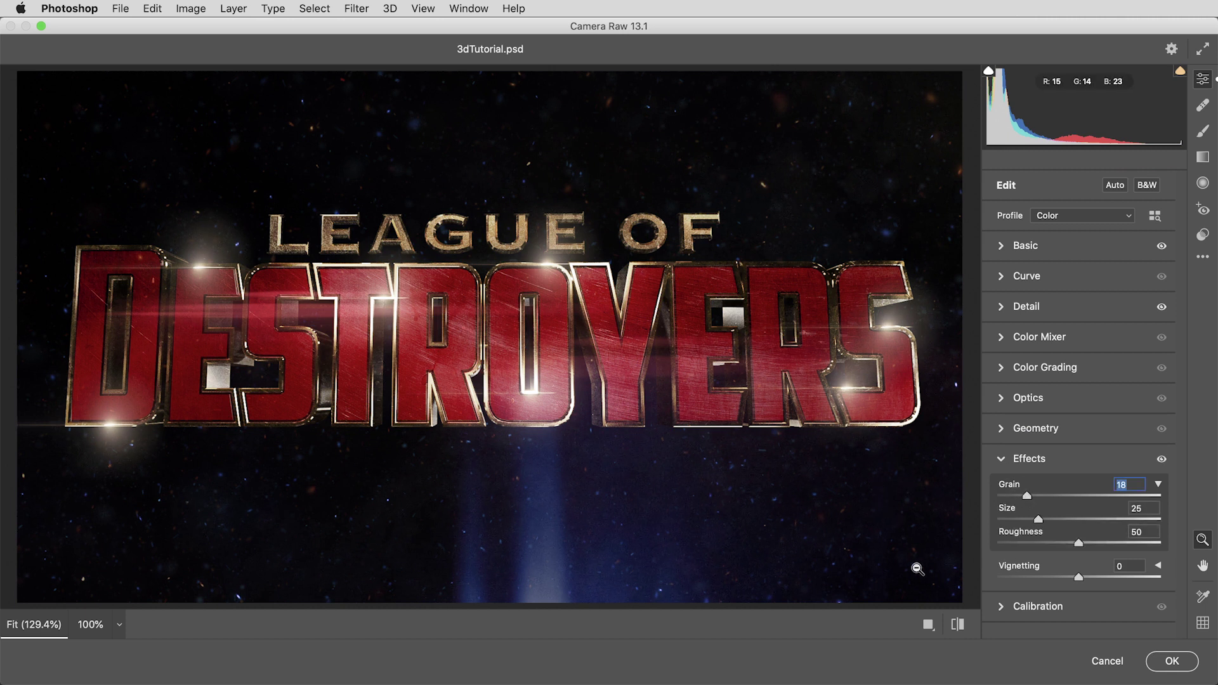
Step: Compare the image before and after the grading, and apply the Camera Raw adjustments to the merged layer
click(959, 627)
click(959, 627)
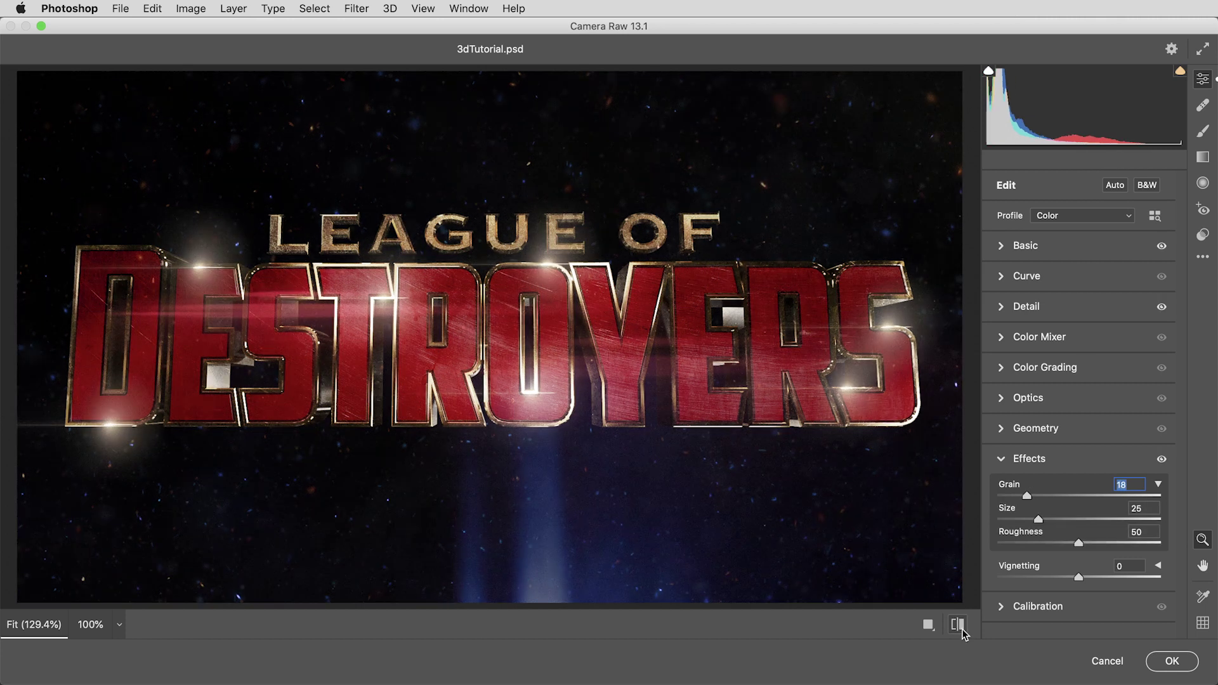
click(1169, 662)
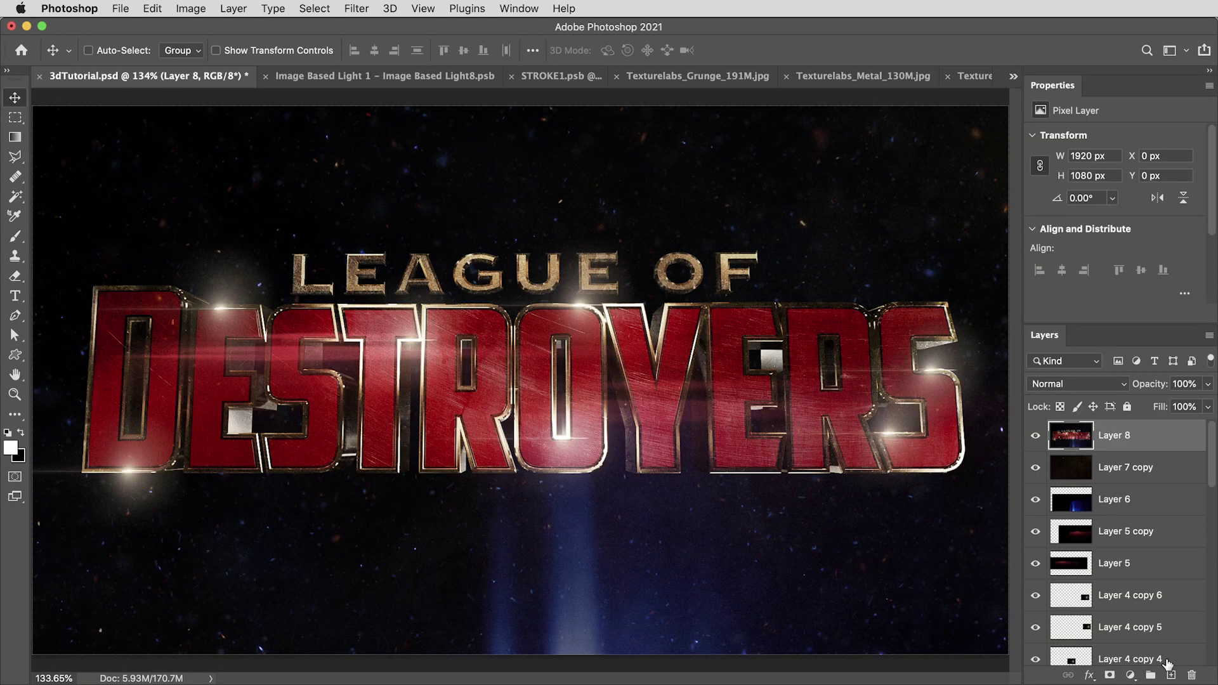